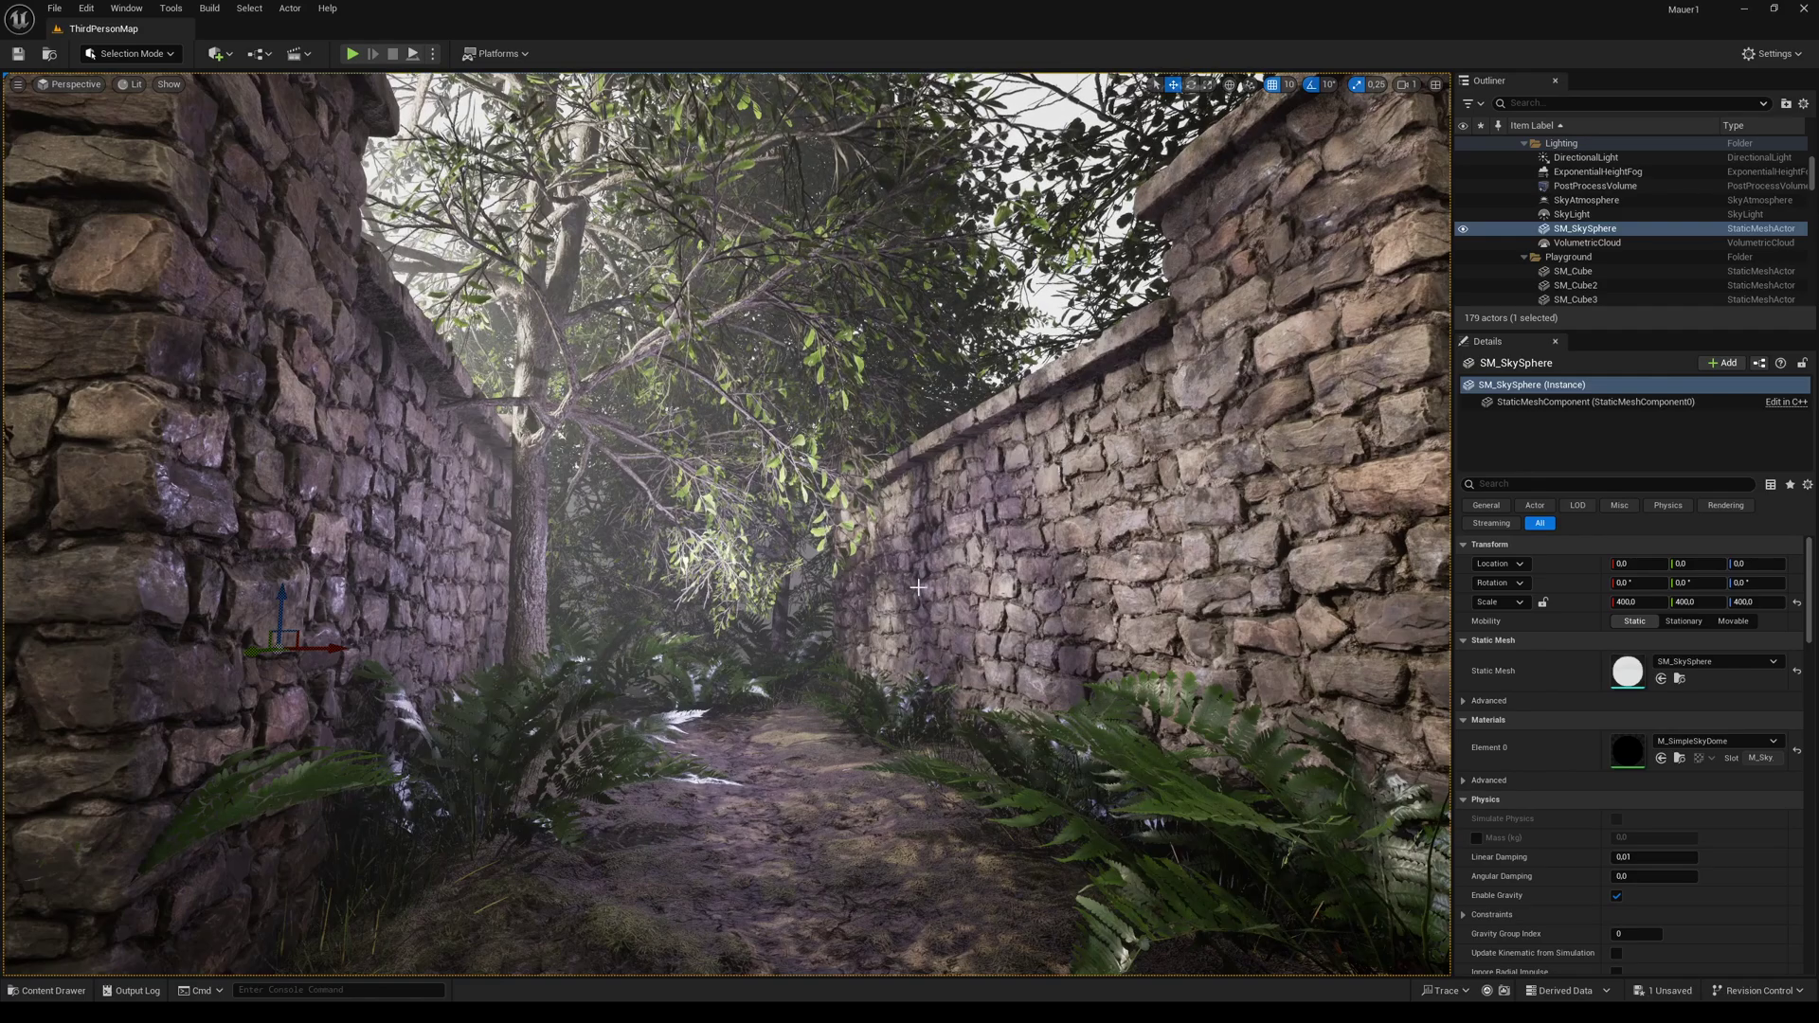
# - Examine the walled garden path and its ground in the level viewport
pyautogui.moveTo(889, 671); pyautogui.dragTo(718, 644, button='right')
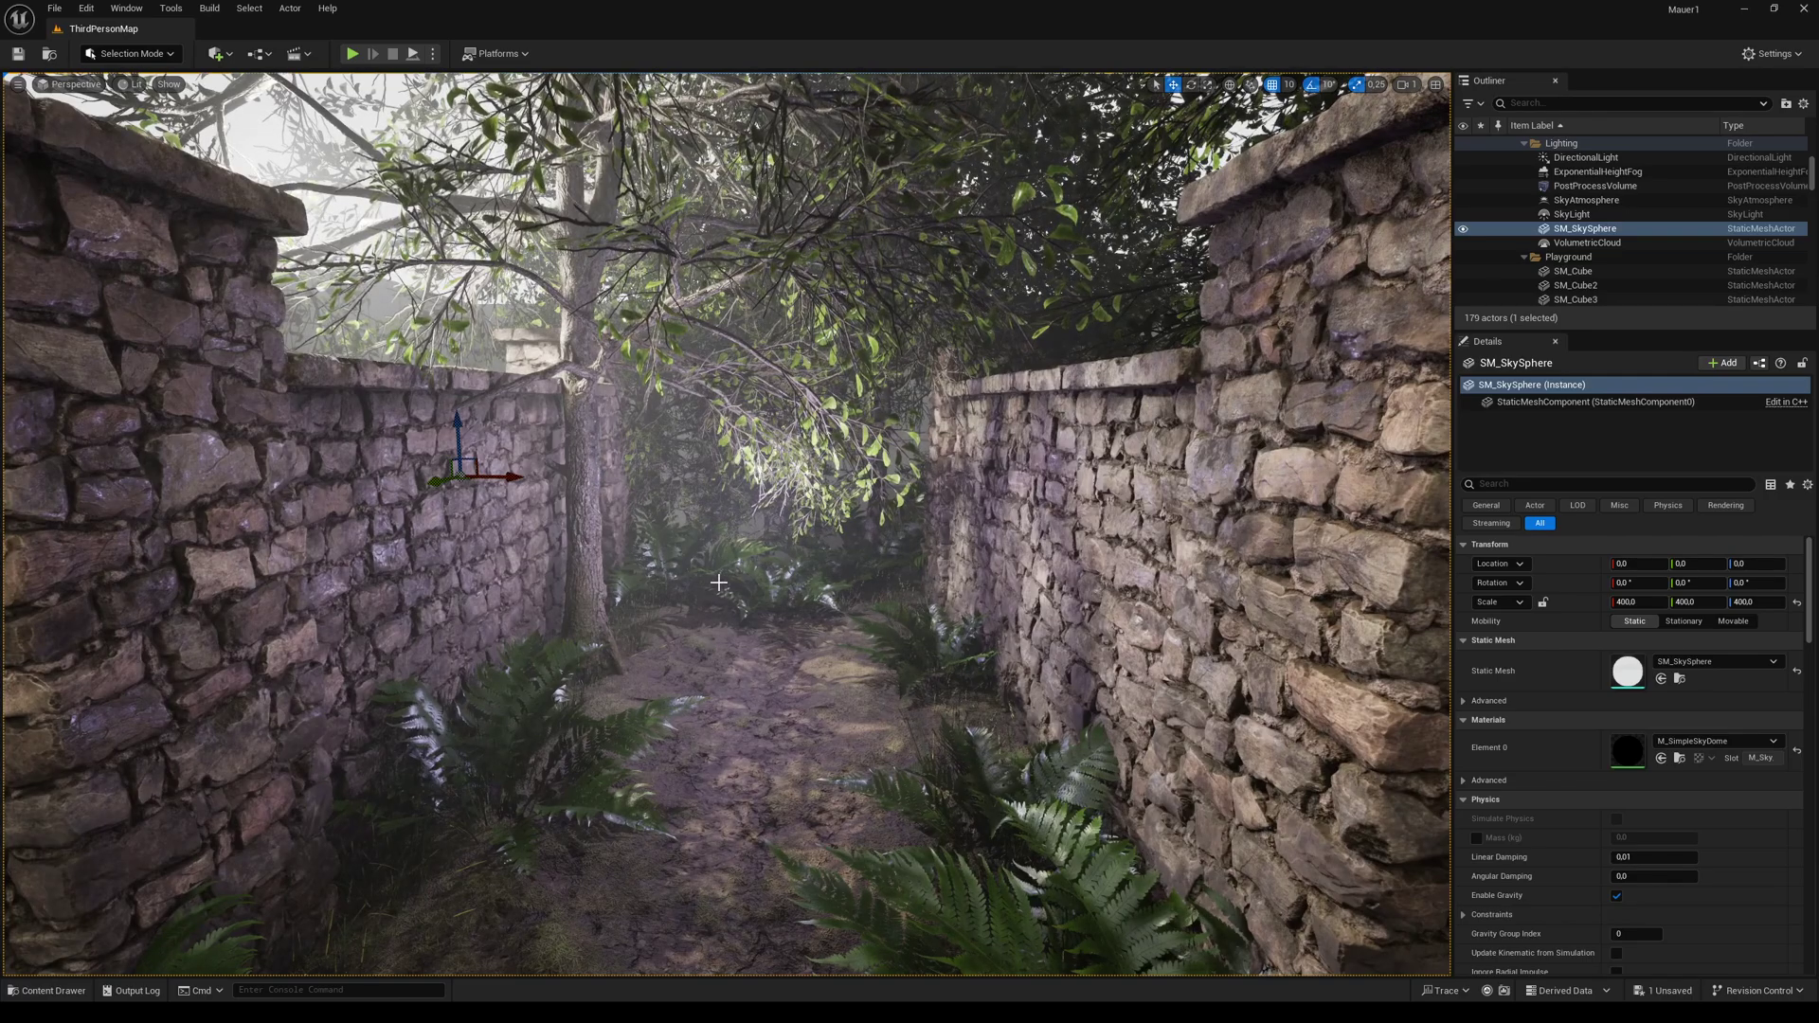
pyautogui.moveTo(718, 582); pyautogui.dragTo(674, 748, button='right')
pyautogui.click(674, 748)
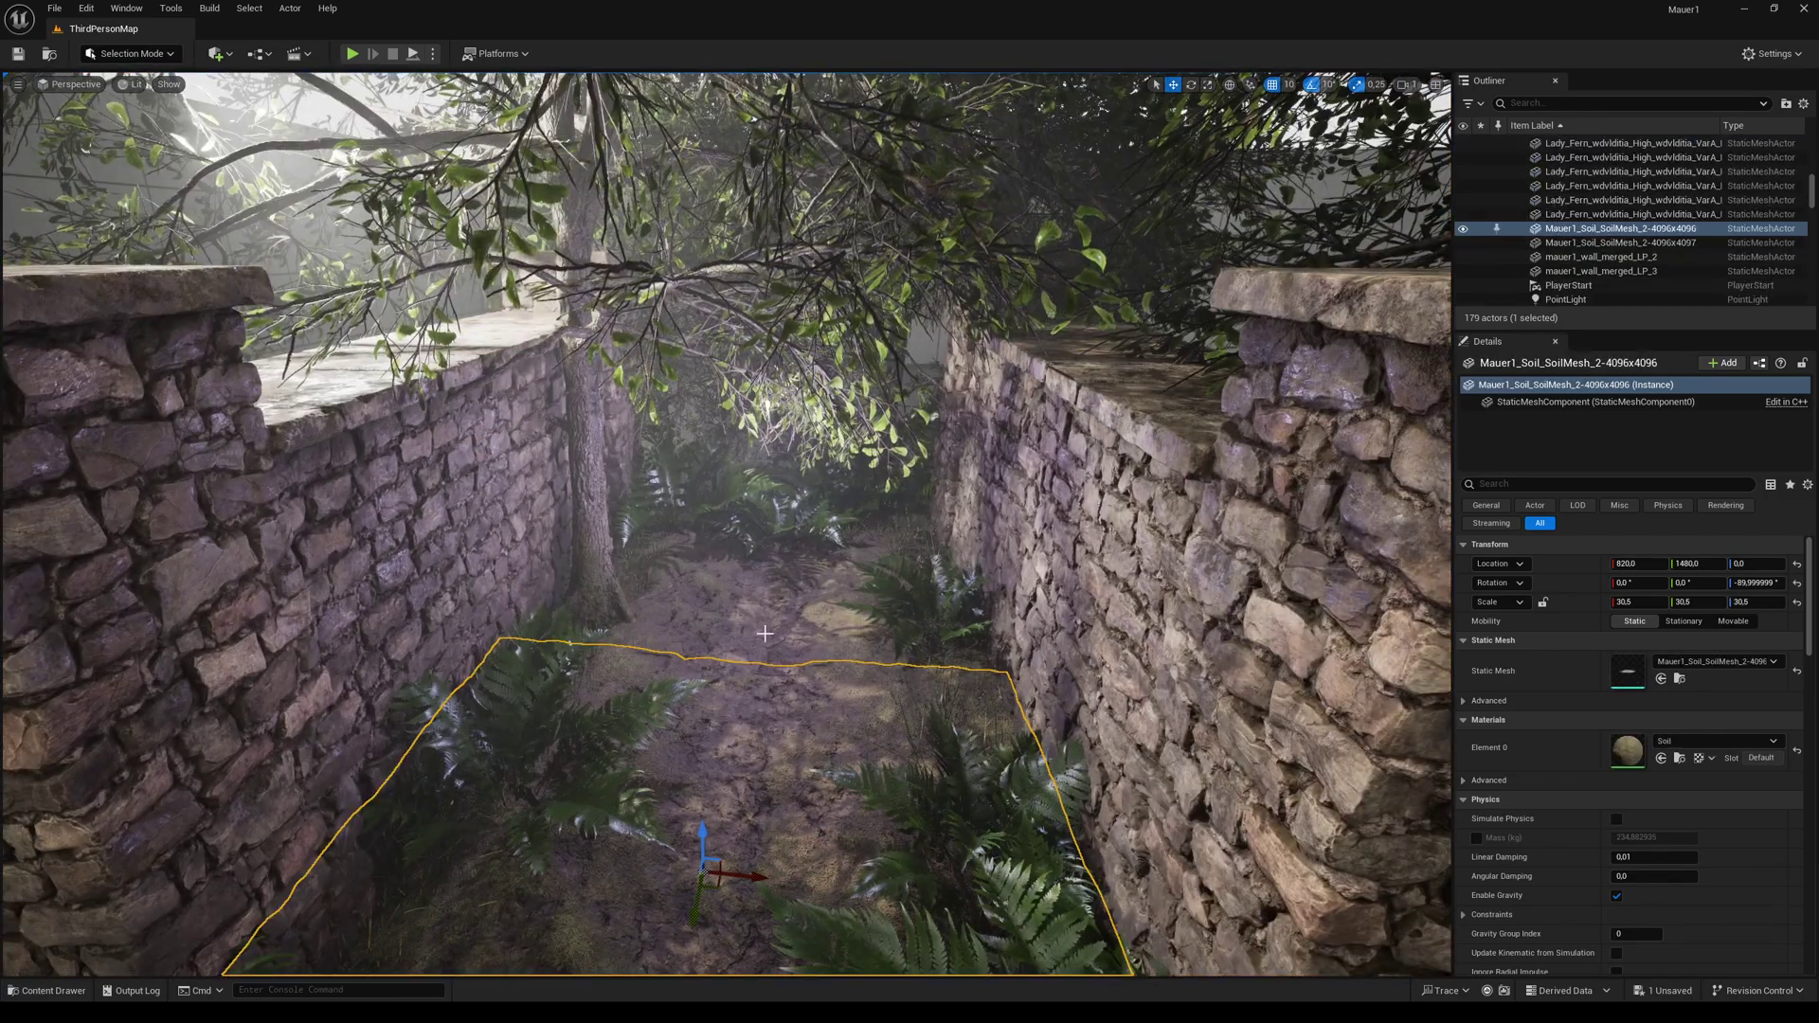
pyautogui.moveTo(775, 622); pyautogui.dragTo(844, 535, button='right')
# - Play the level and run the character around the outside of the stone walls to inspect them
pyautogui.click(353, 54)
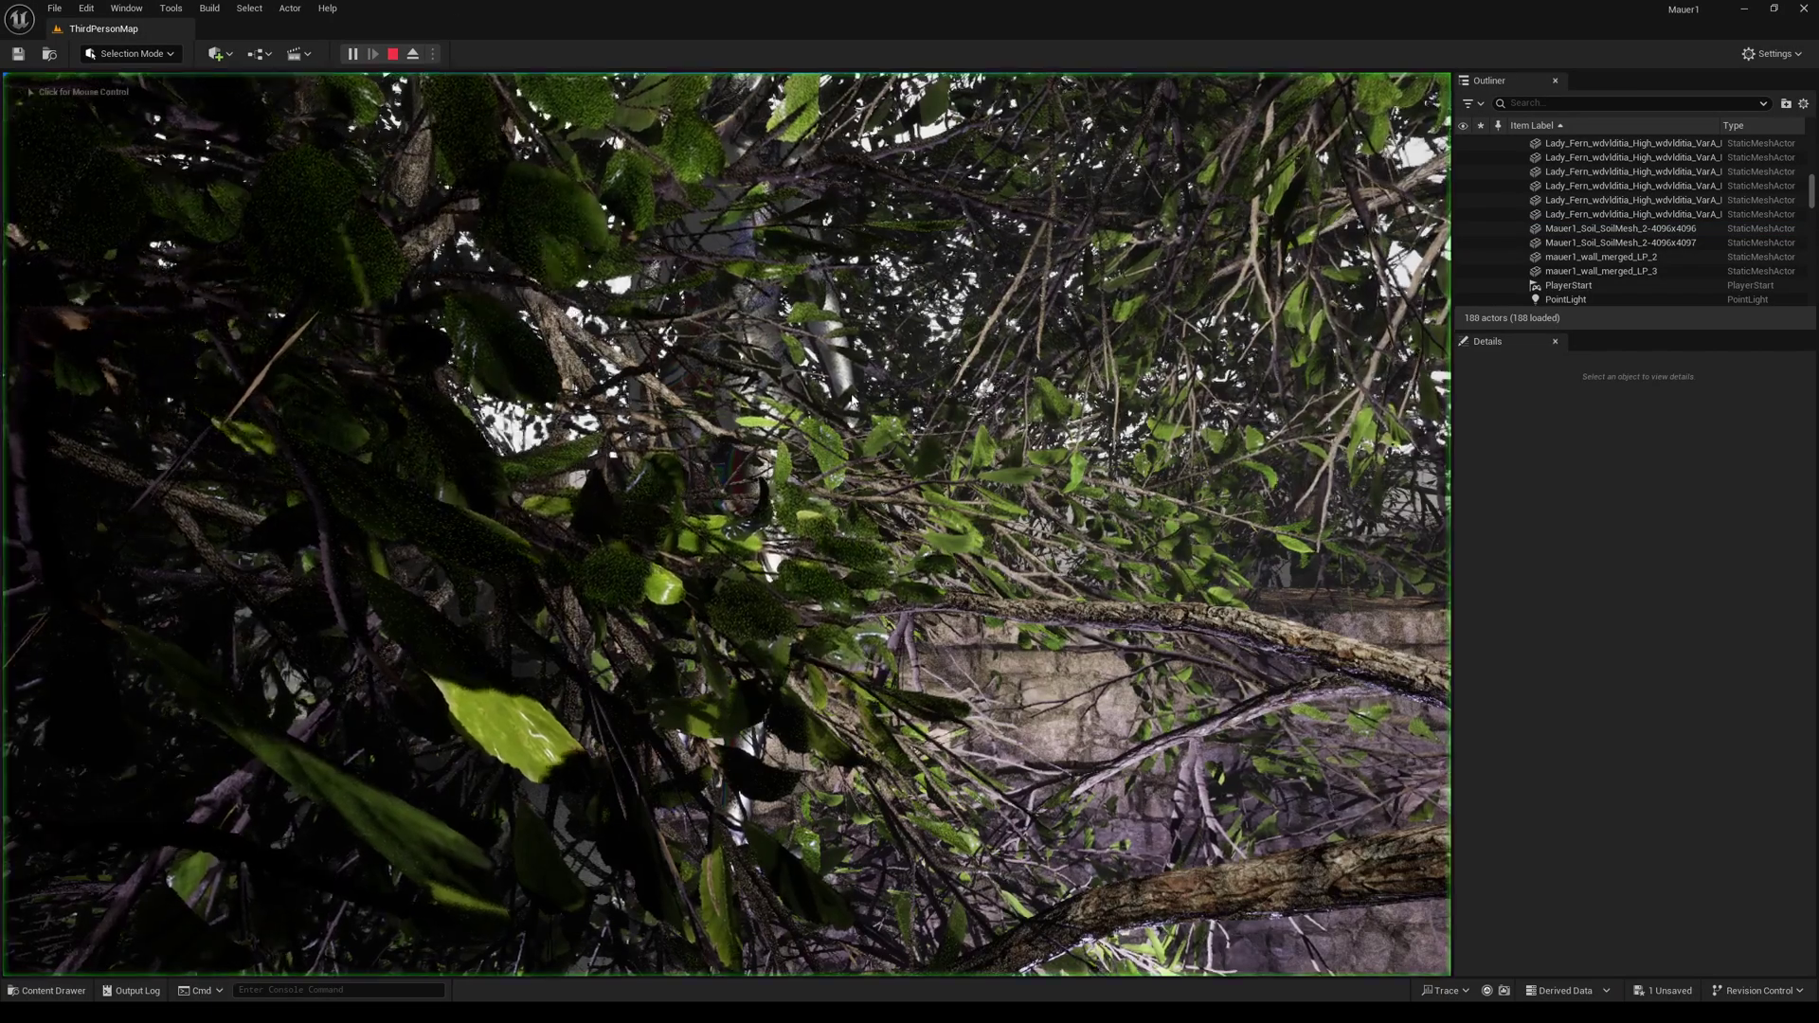
pyautogui.press('w')
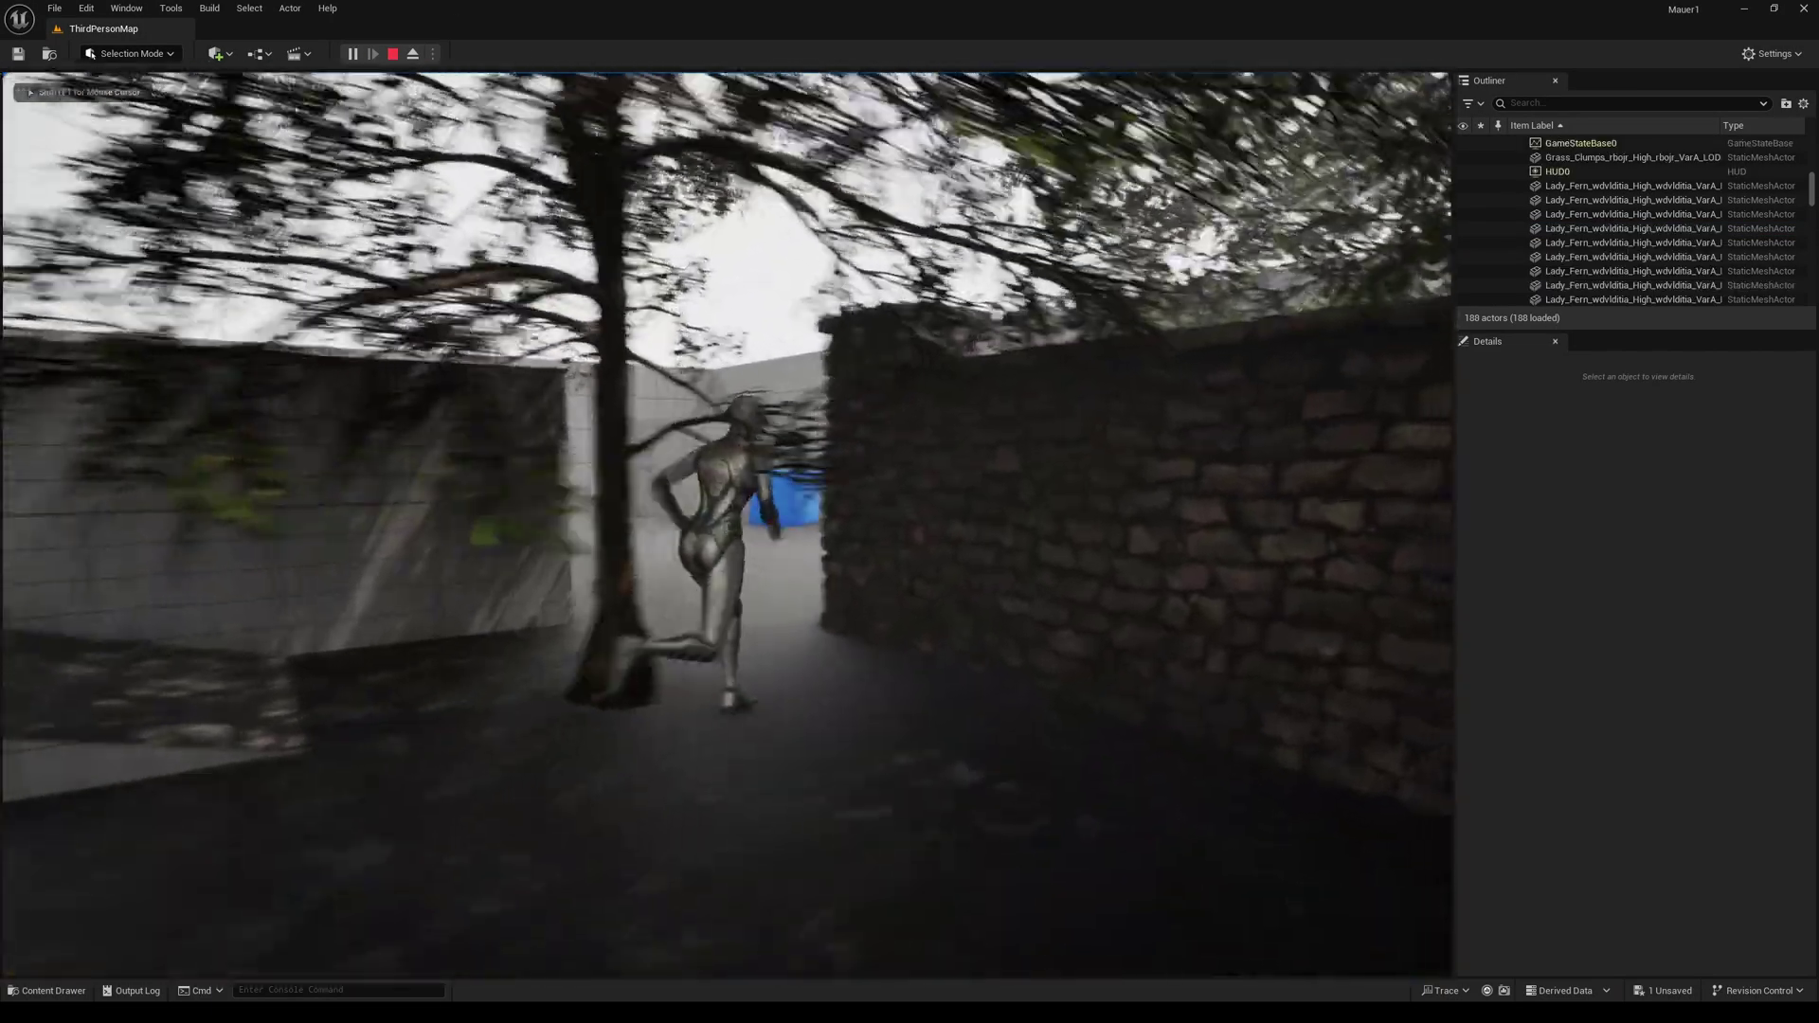
pyautogui.press('s')
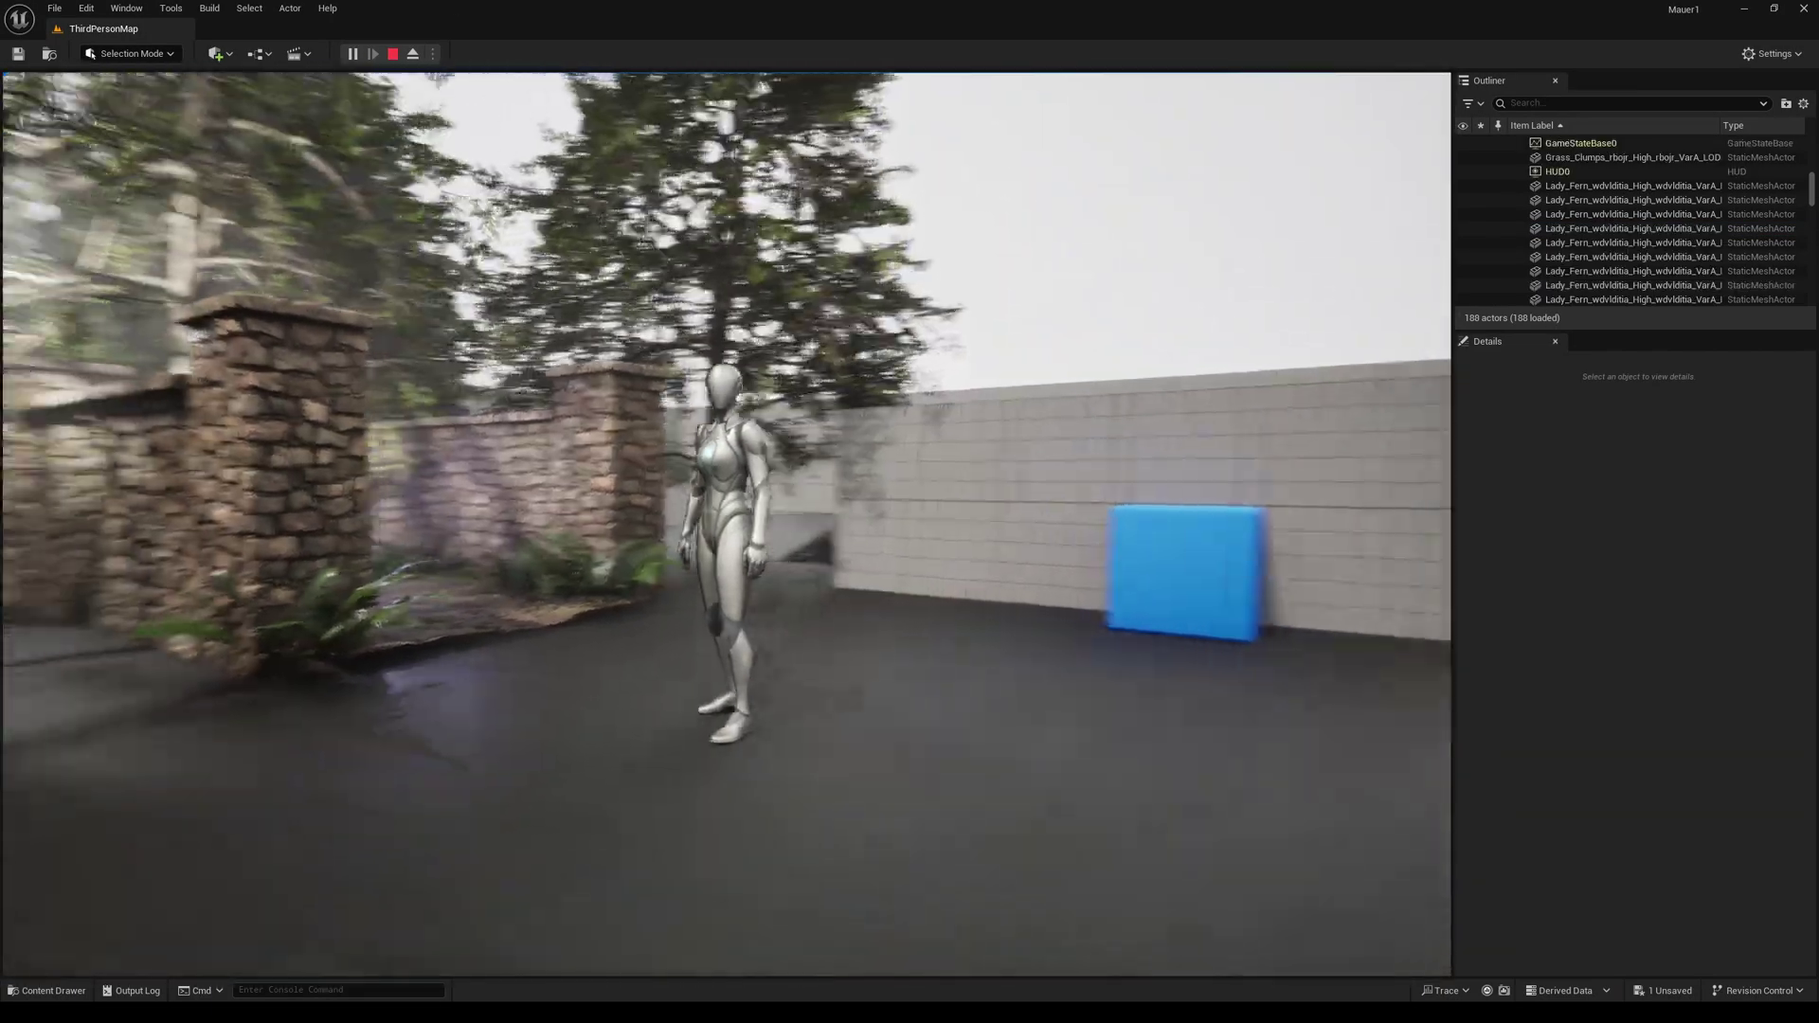
pyautogui.press('a')
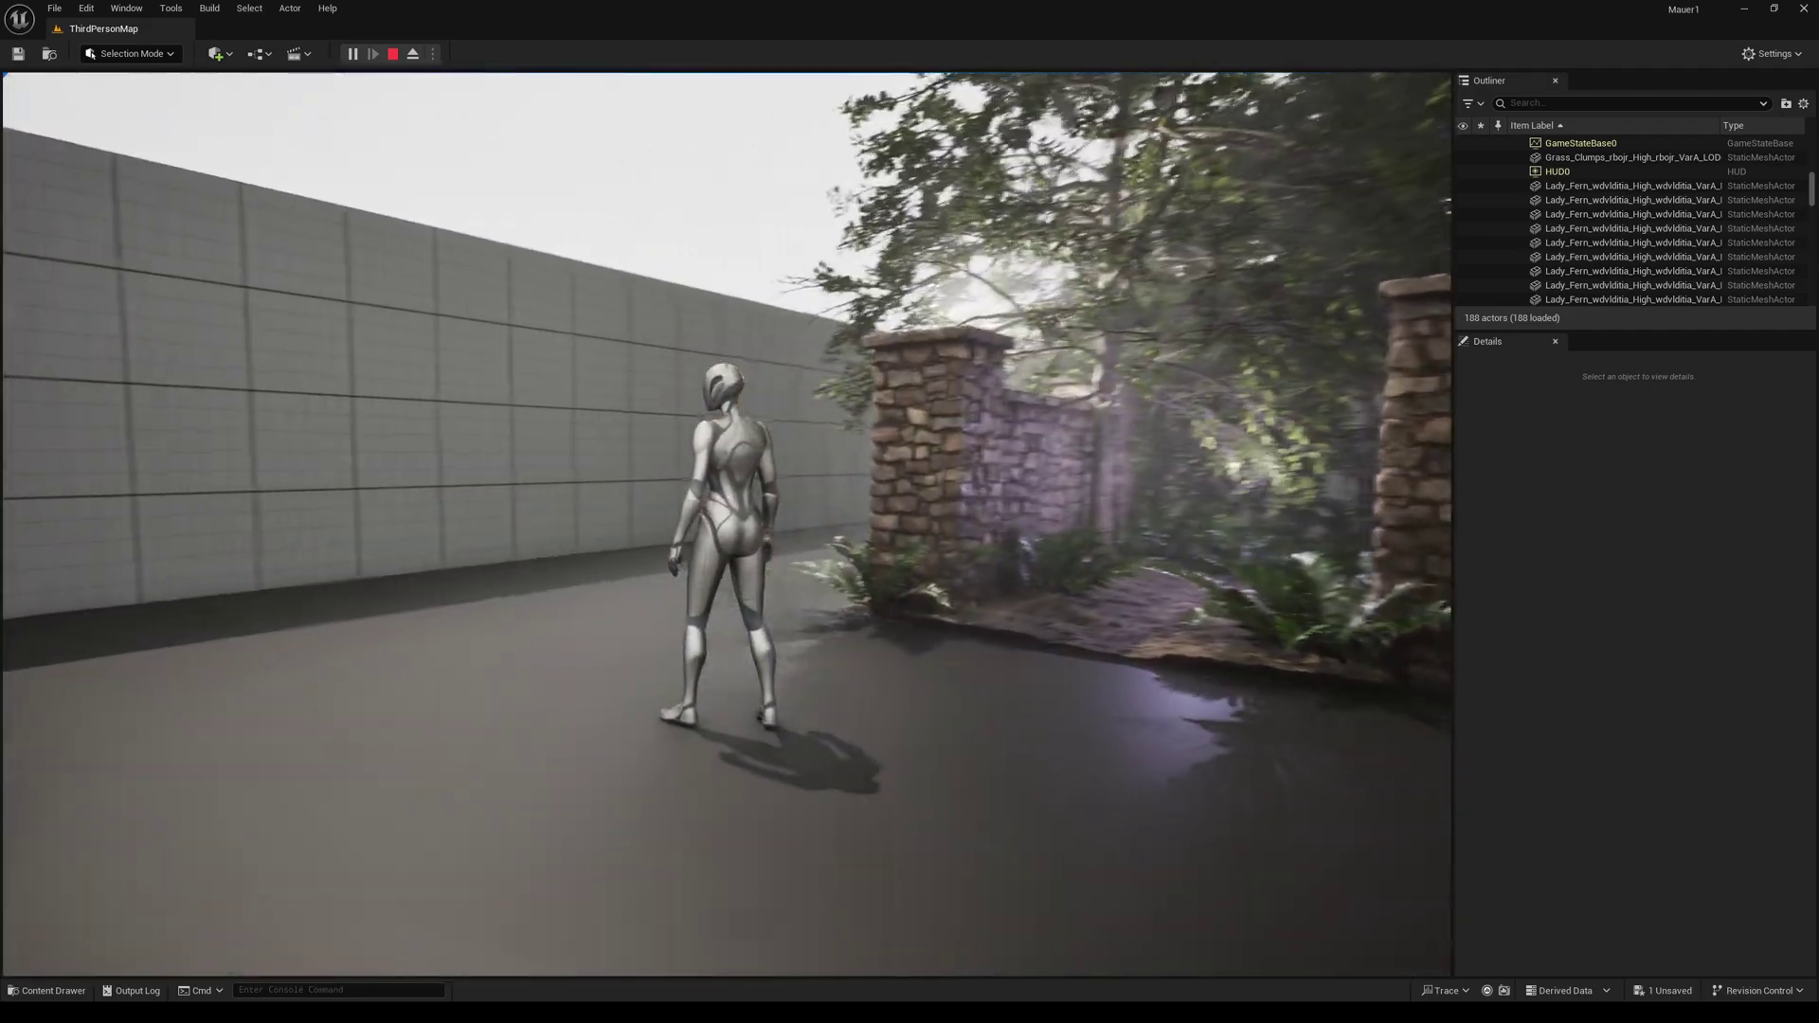
pyautogui.press('d')
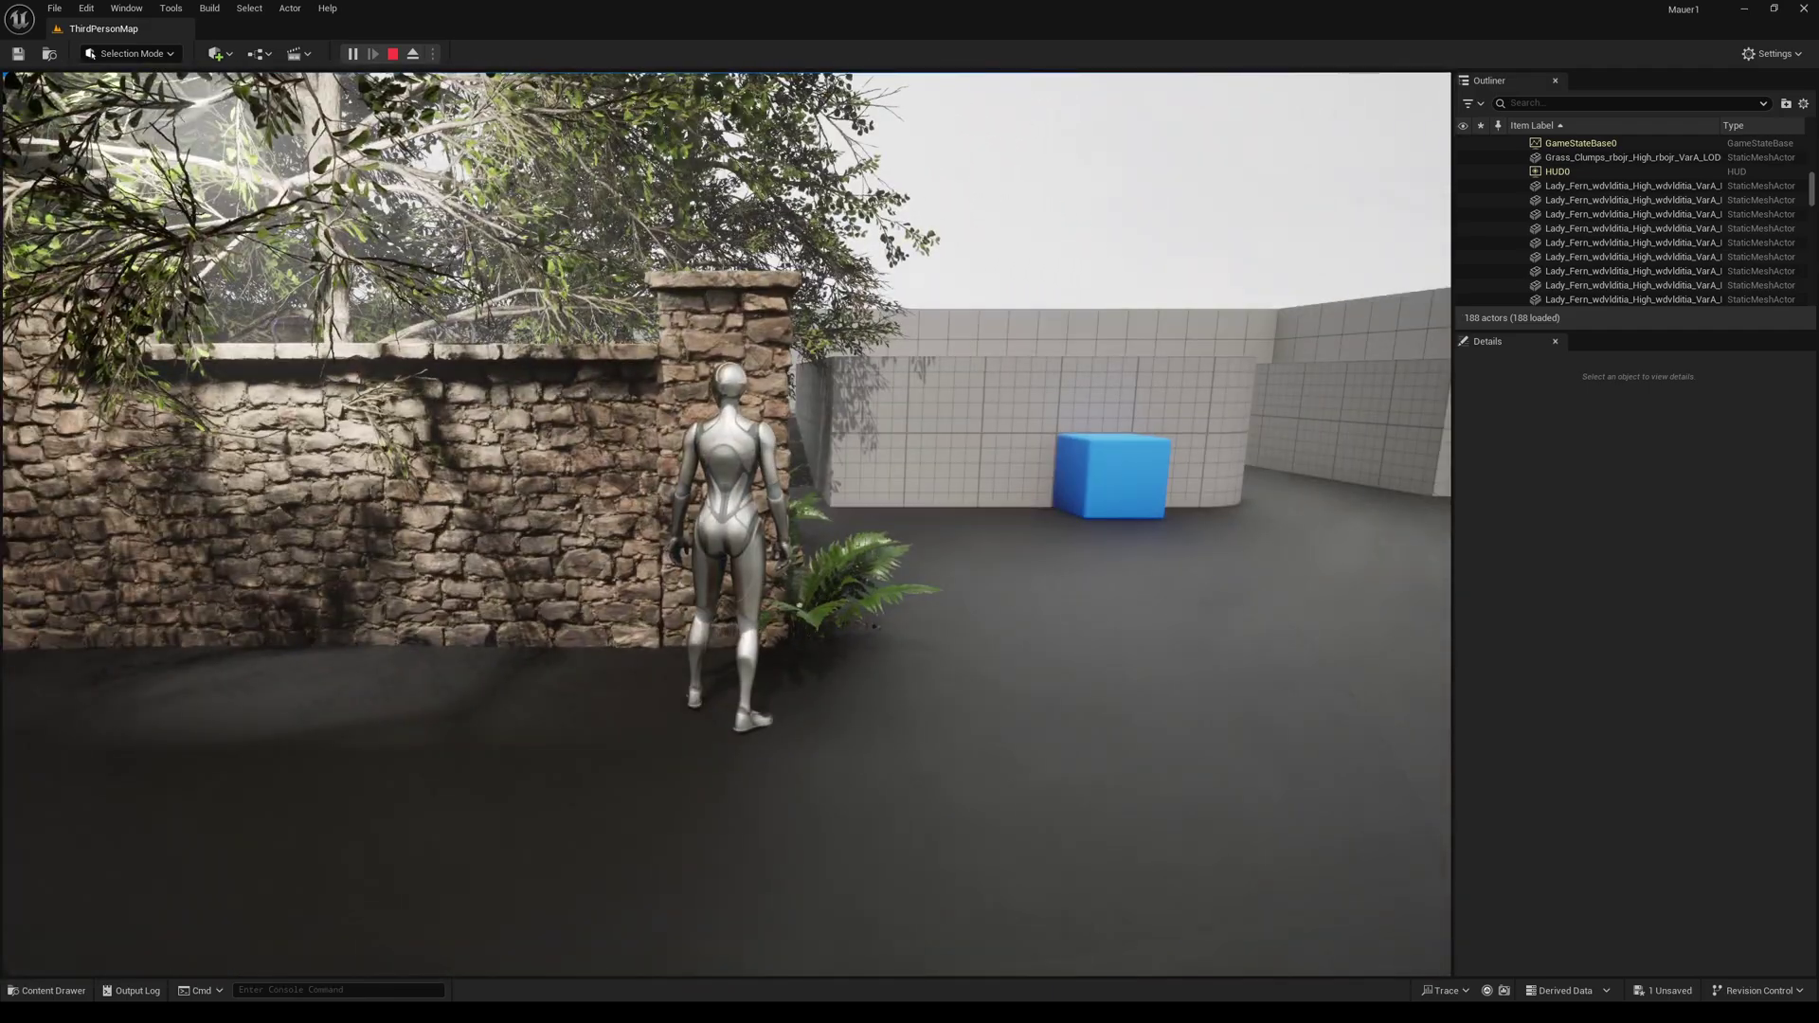
pyautogui.press('space')
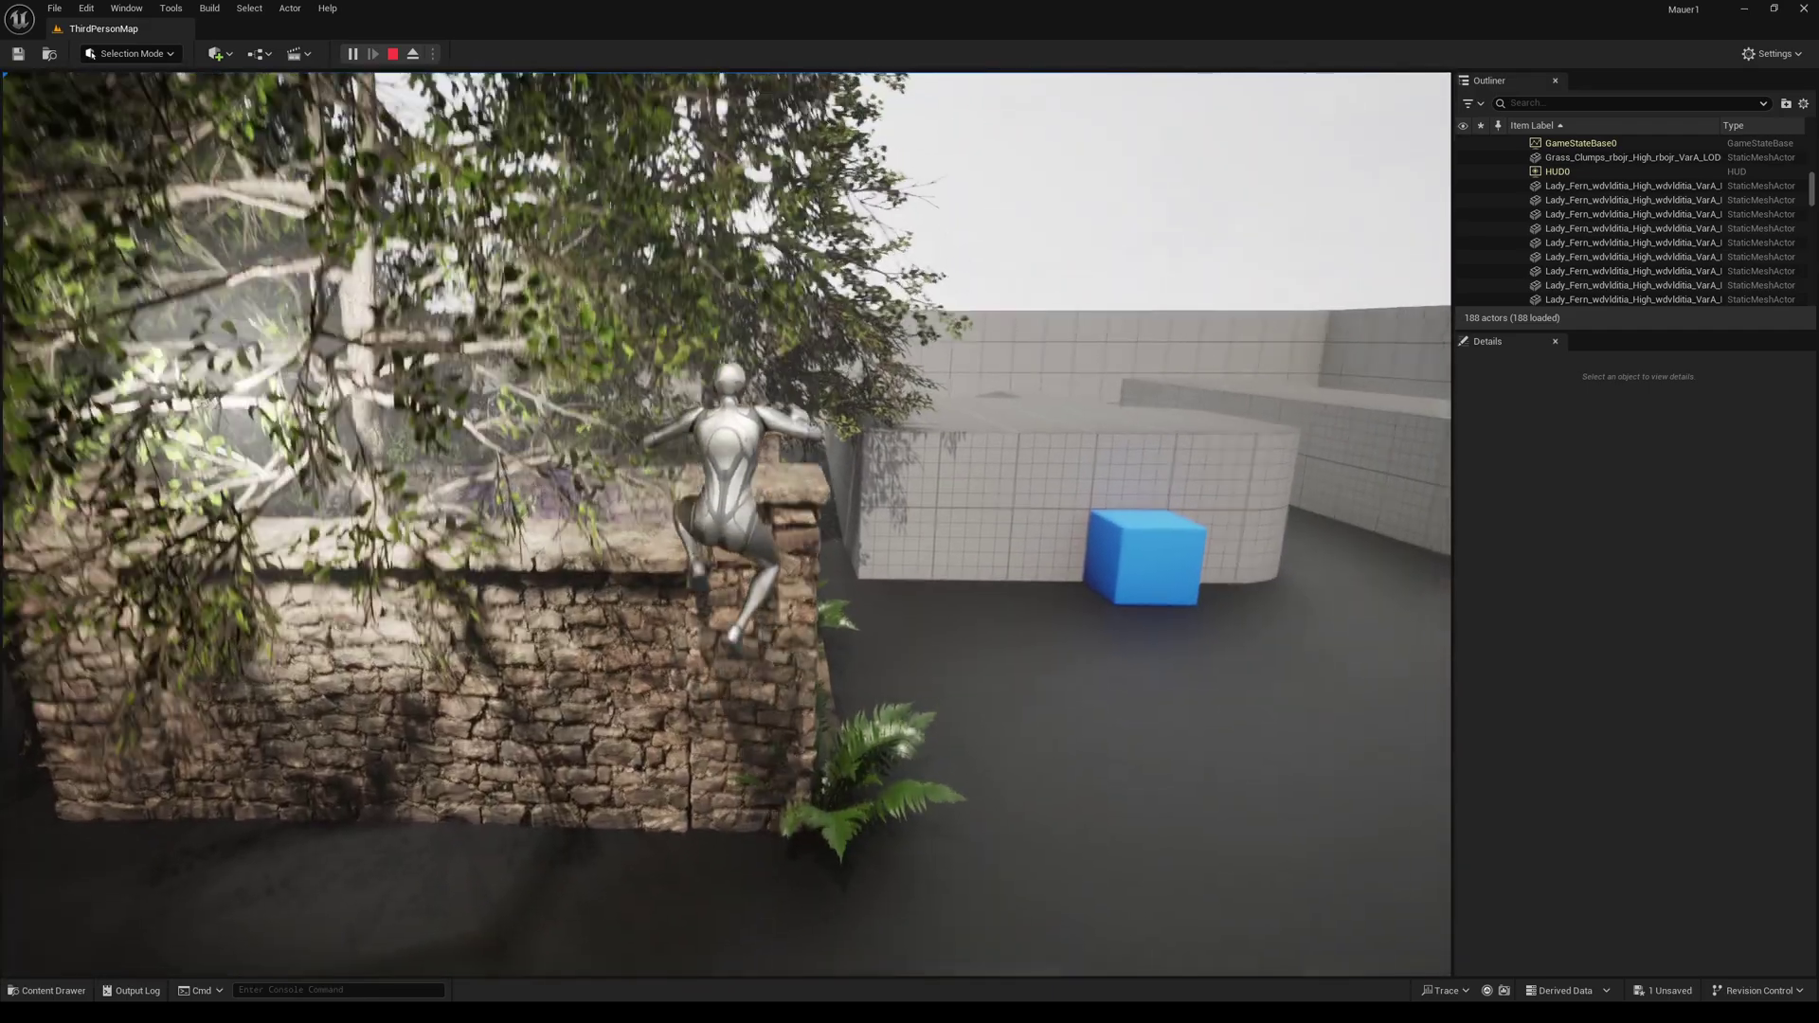
pyautogui.press('a')
pyautogui.press('a')
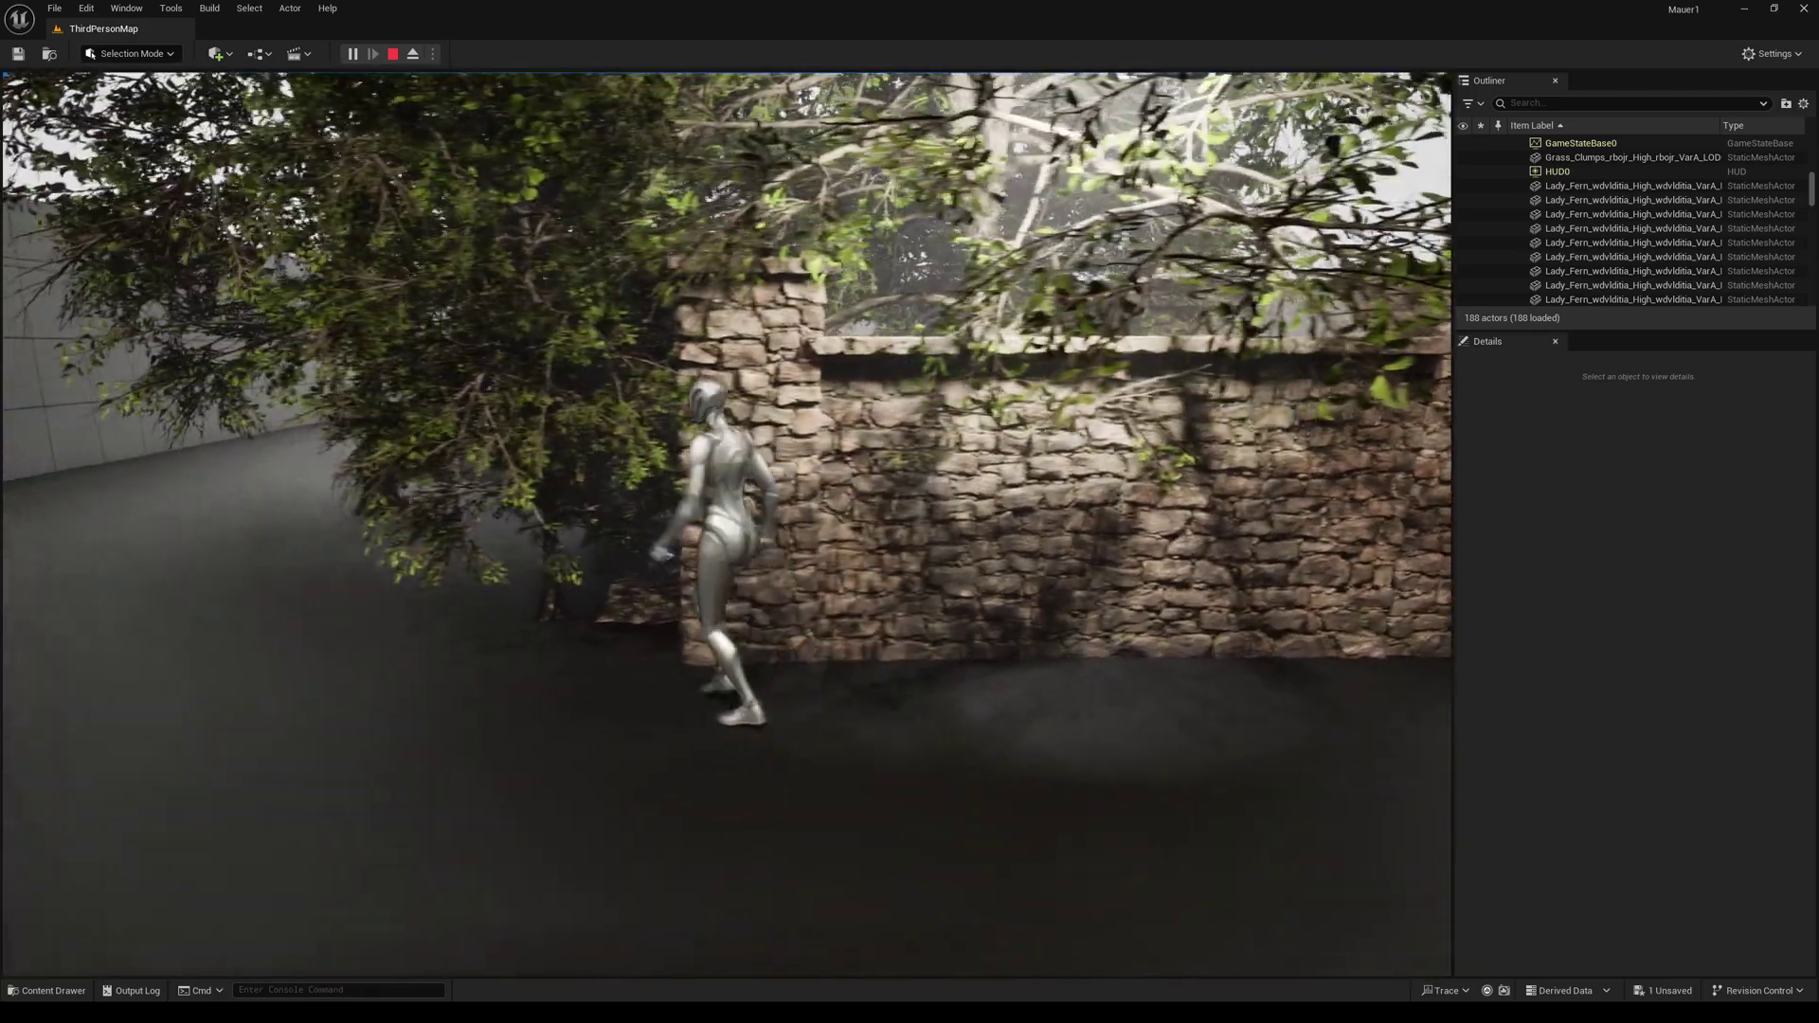
pyautogui.press('d')
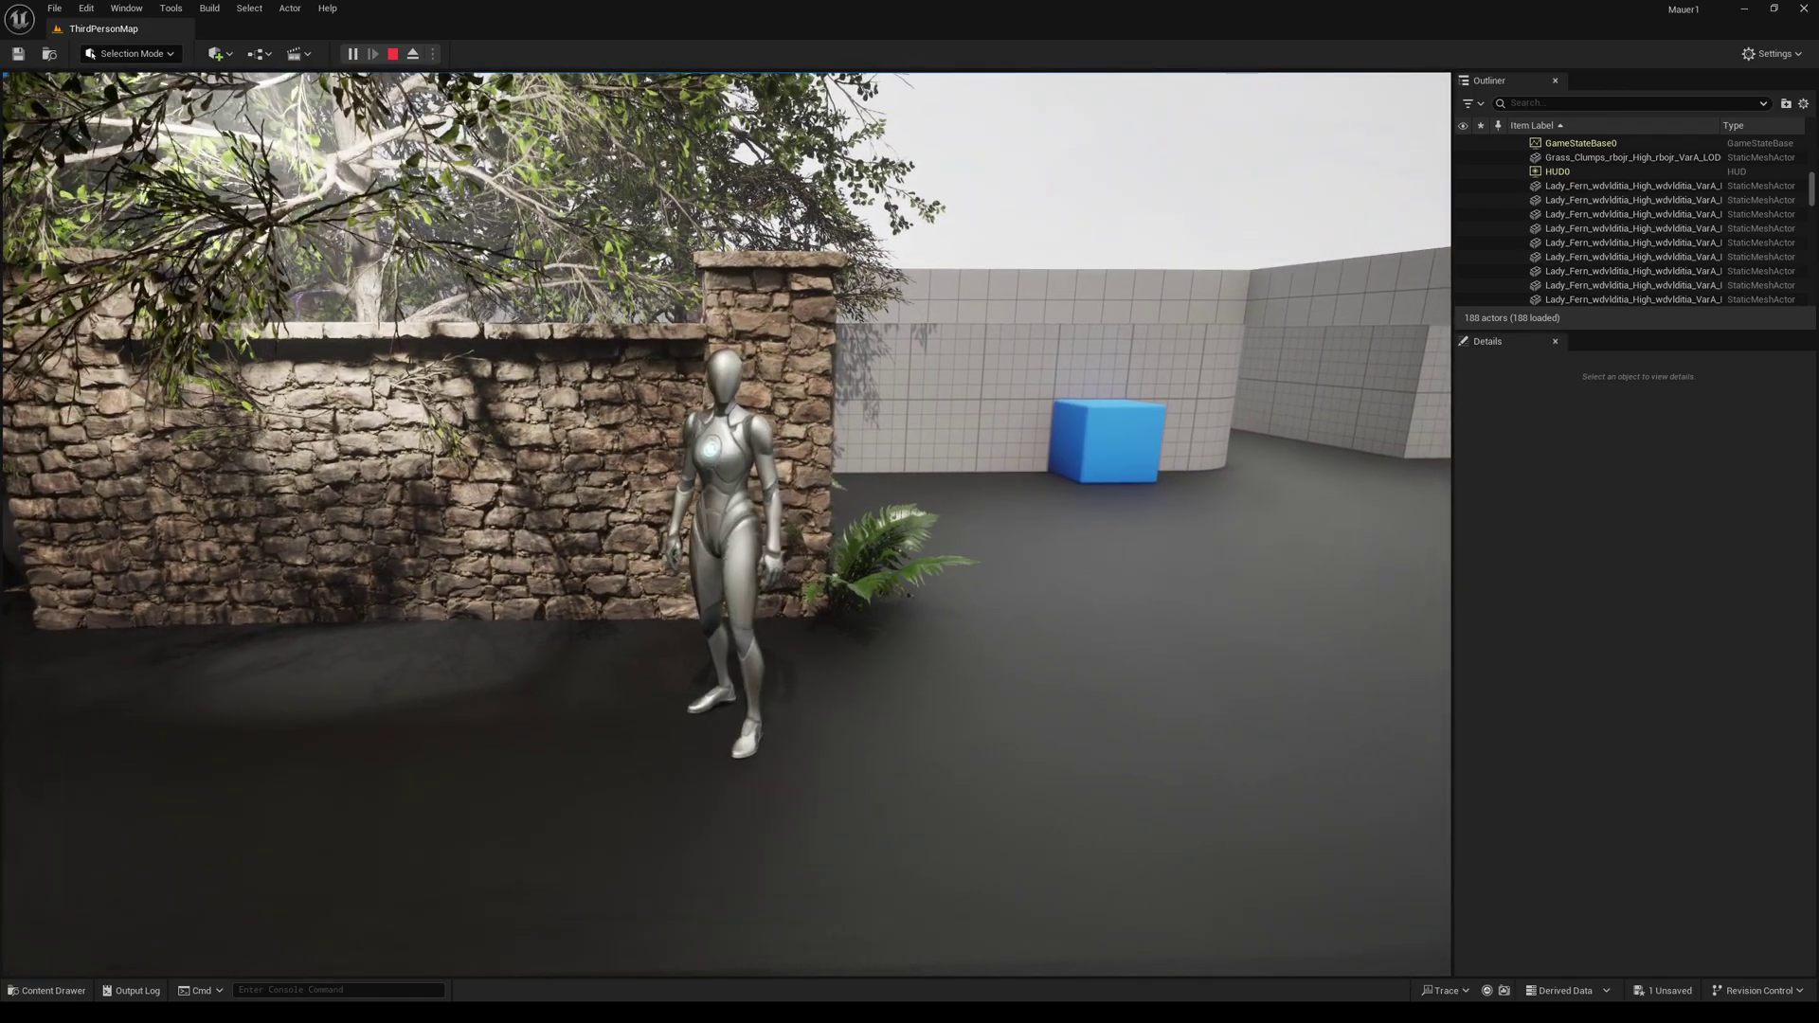
pyautogui.press('d')
# - Run the character through the gate pillars and examine the fern-lined path between the stone walls
pyautogui.press('w')
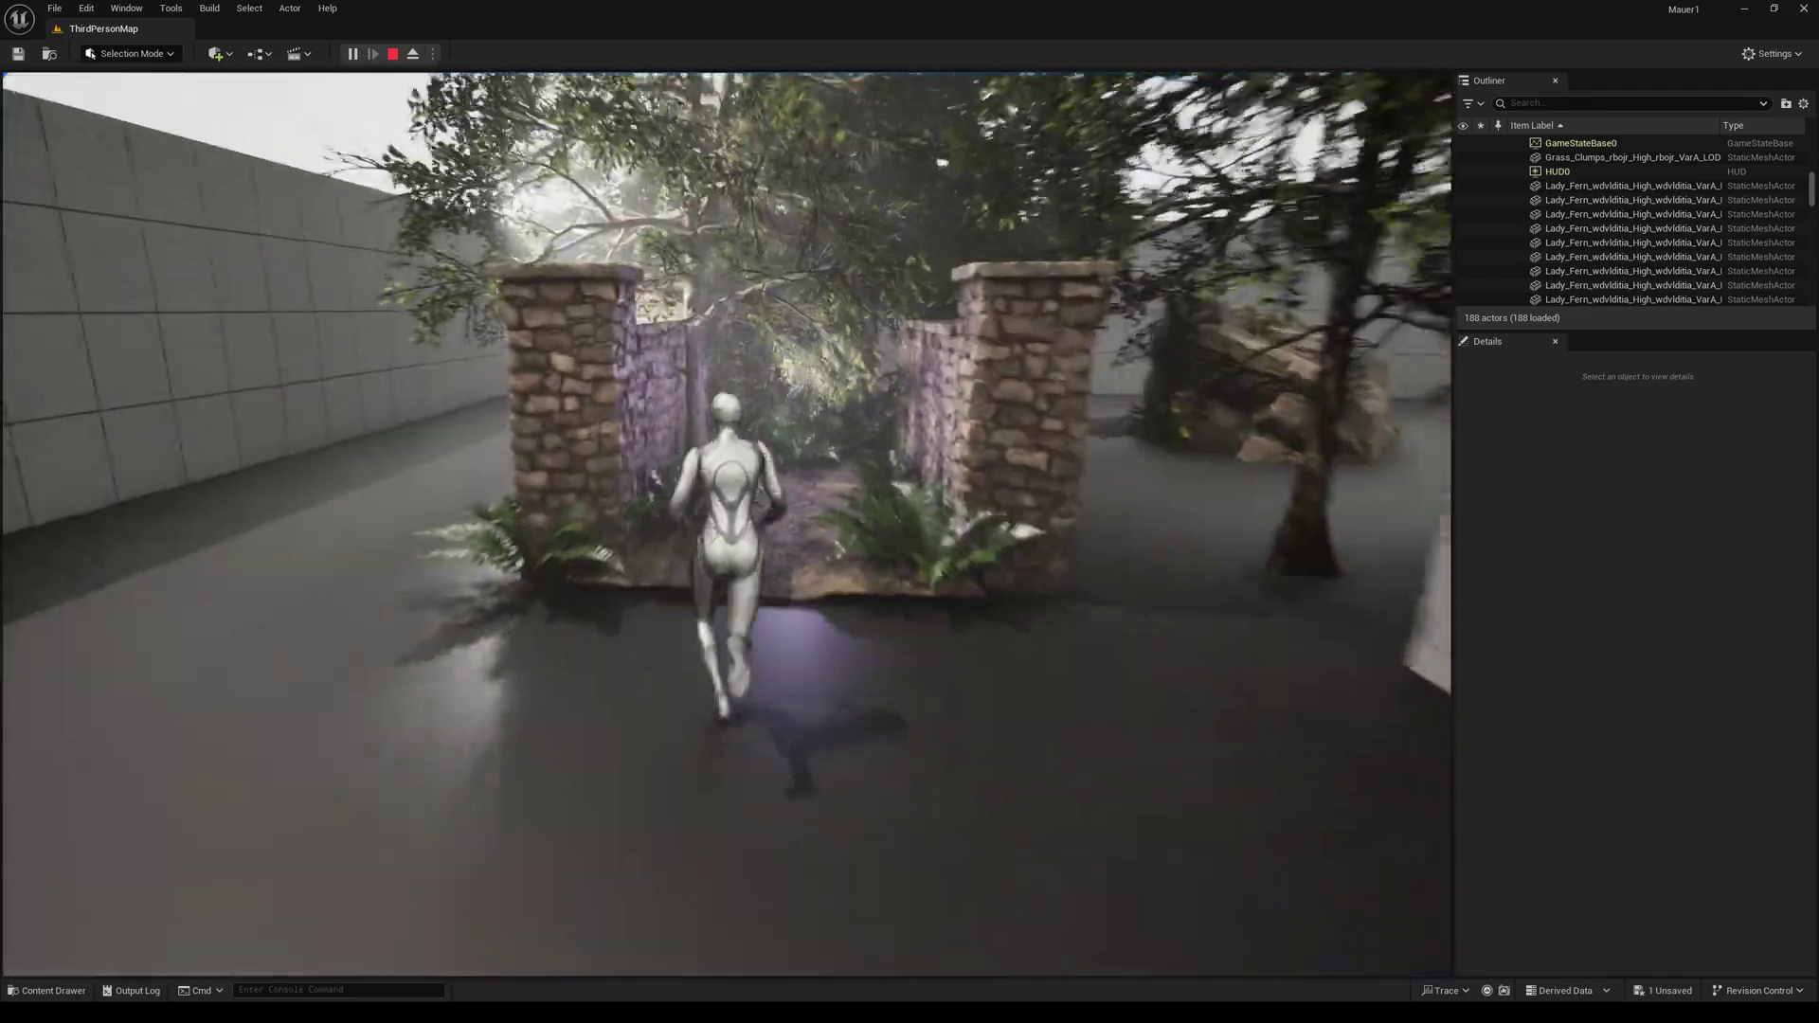
pyautogui.press('space')
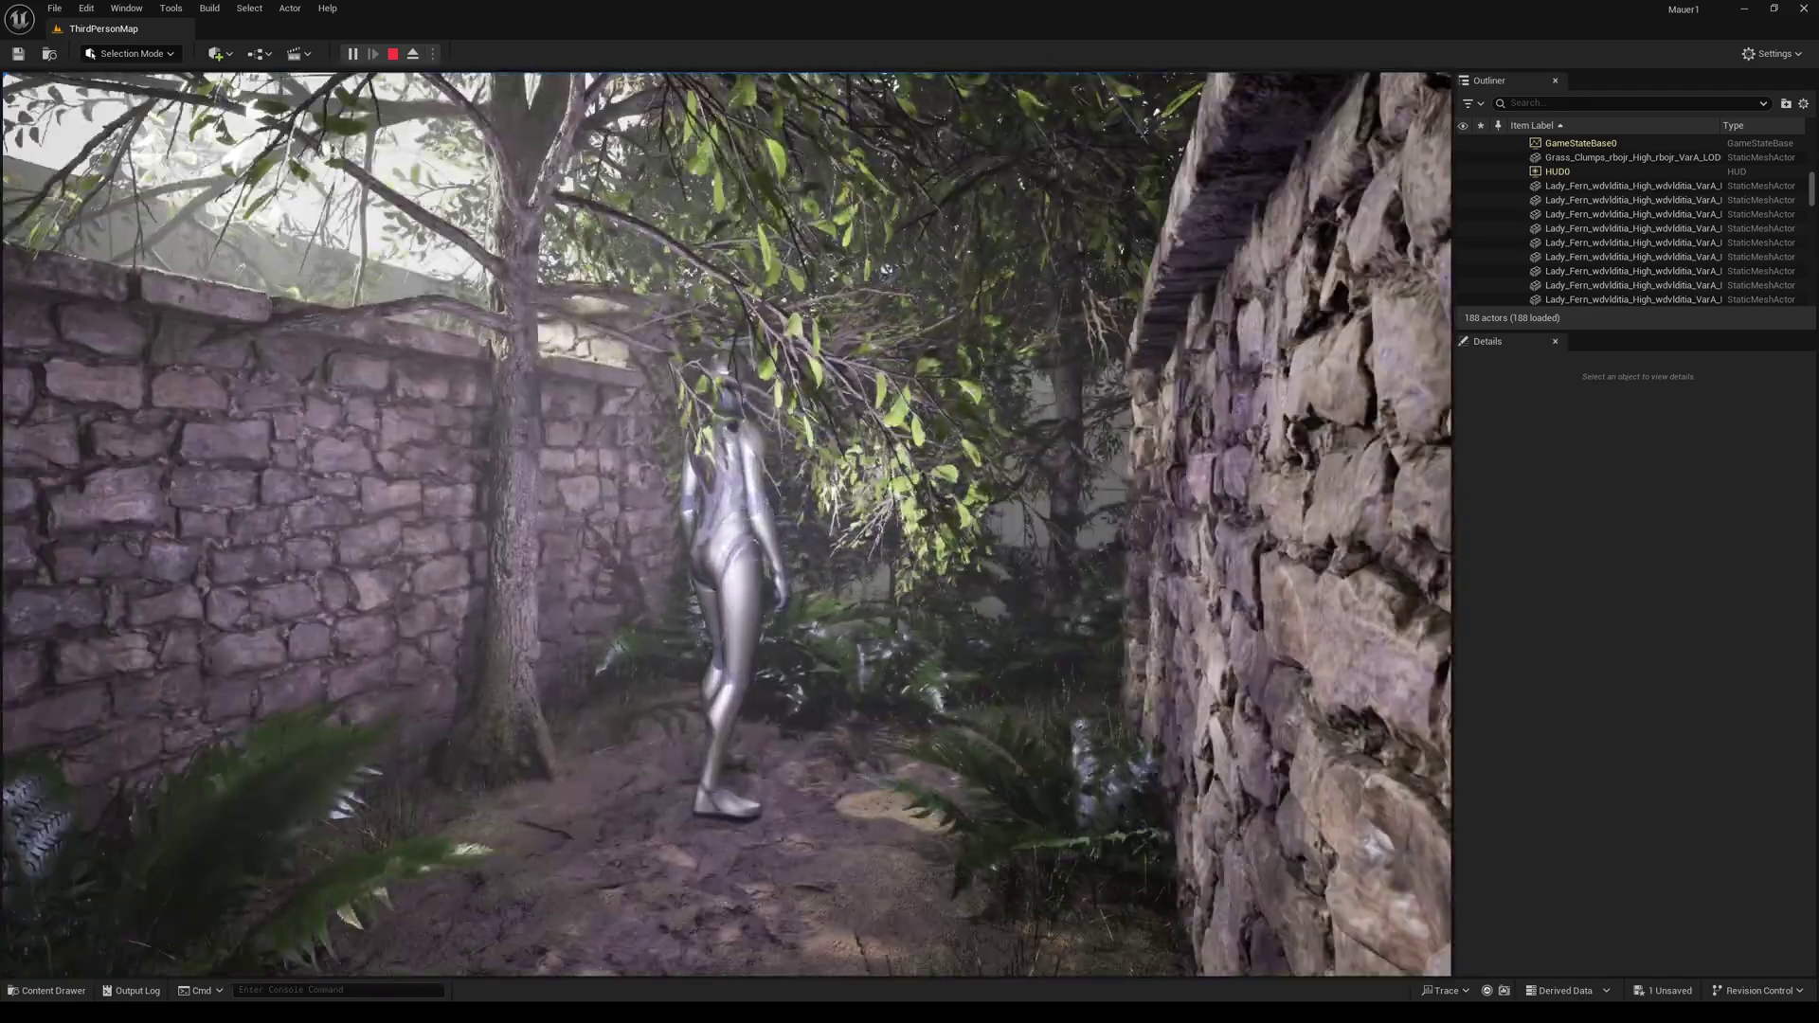
pyautogui.press('d')
pyautogui.press('w')
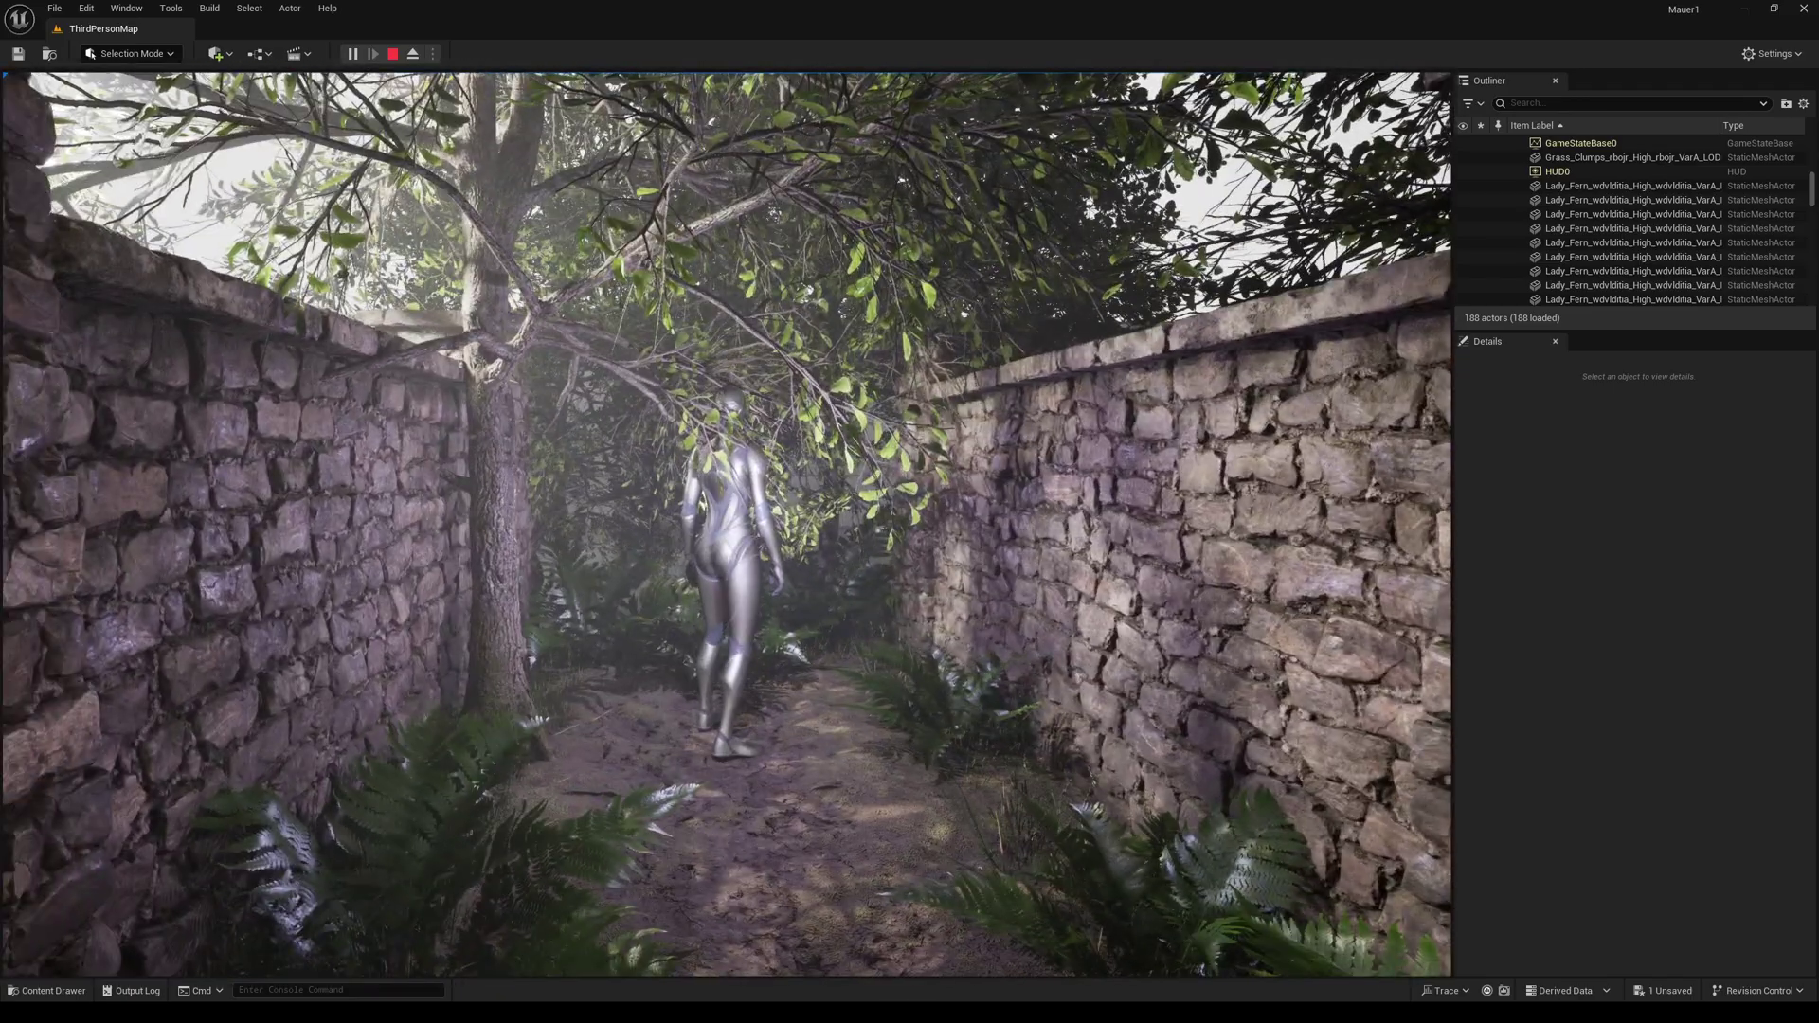
pyautogui.press('a')
pyautogui.press('s')
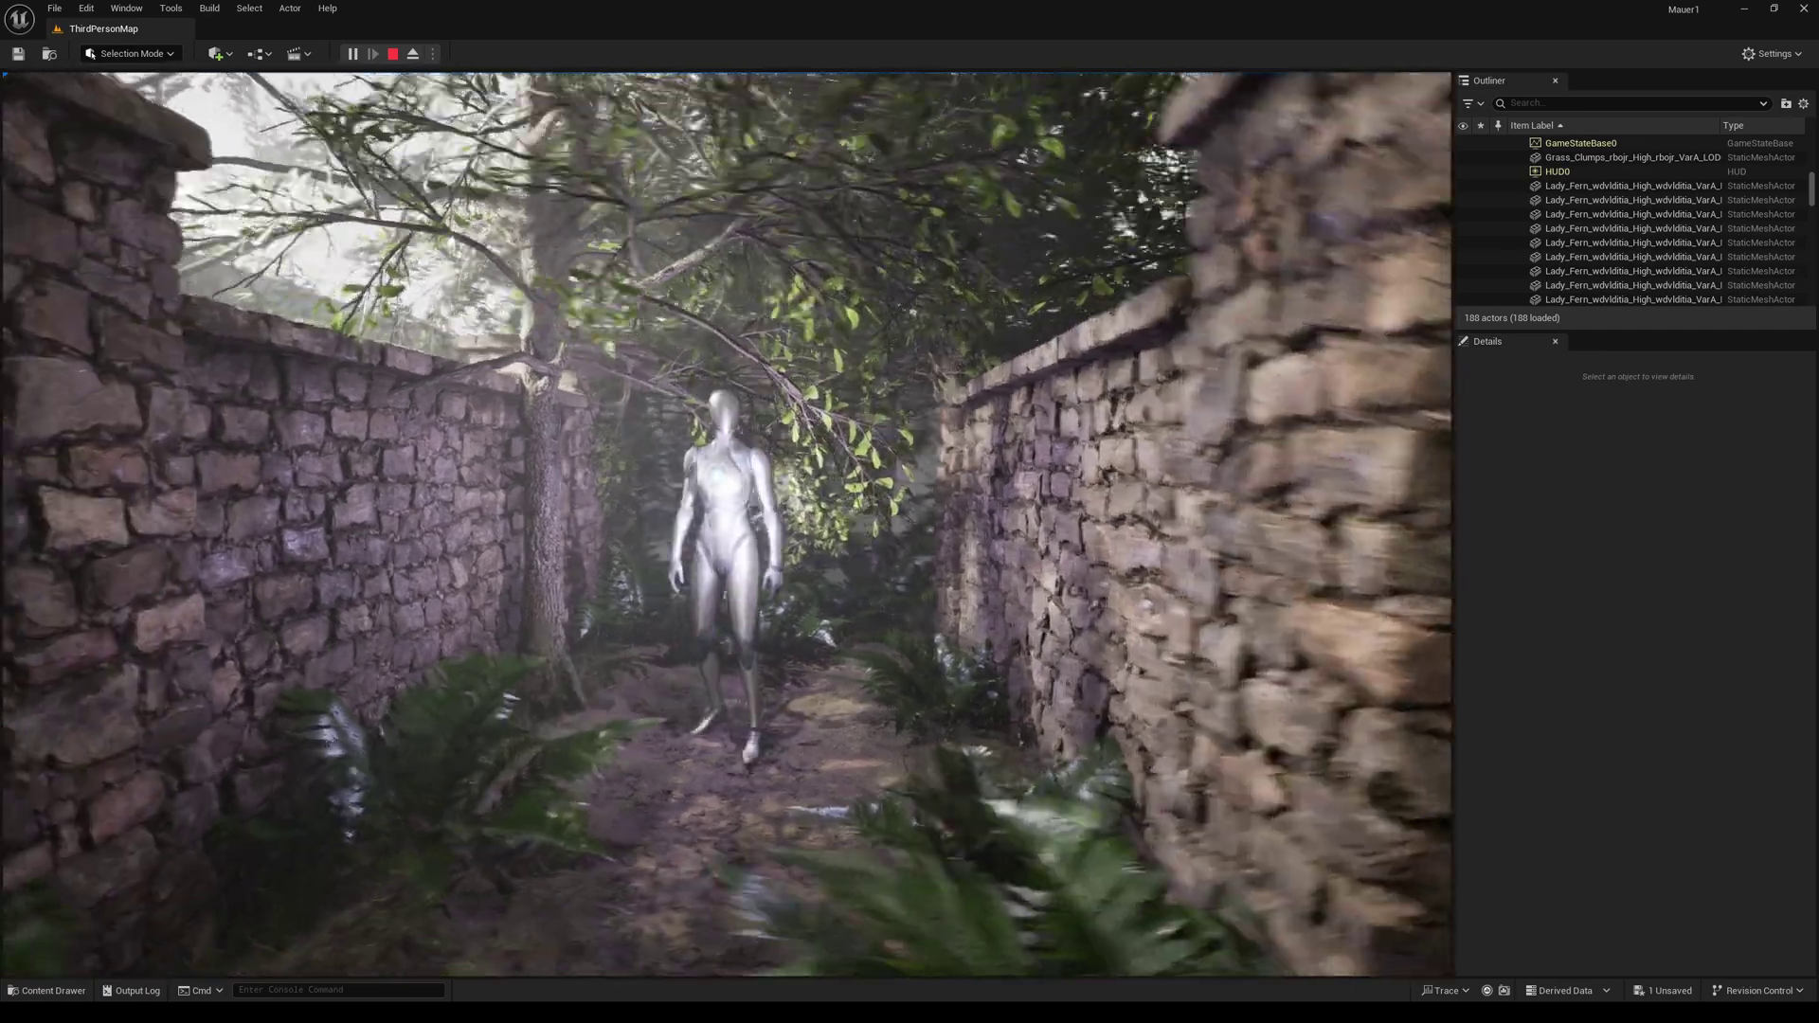
pyautogui.press('s')
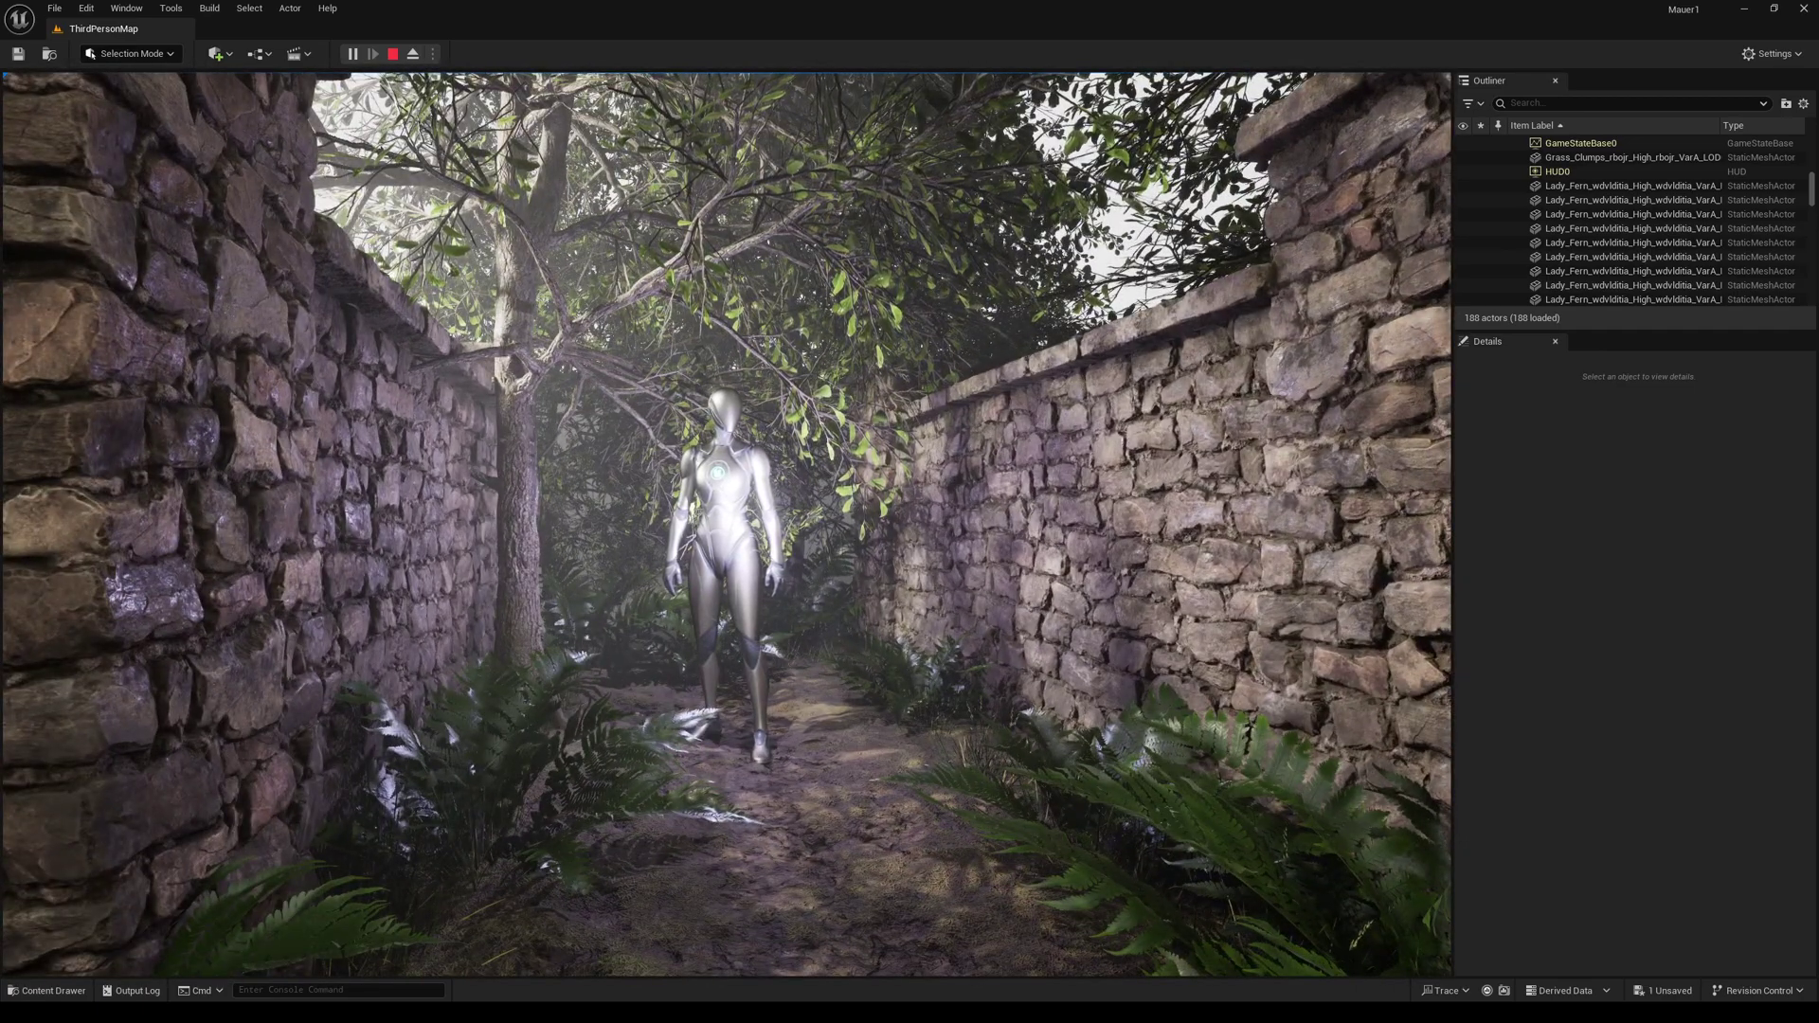
pyautogui.press('s')
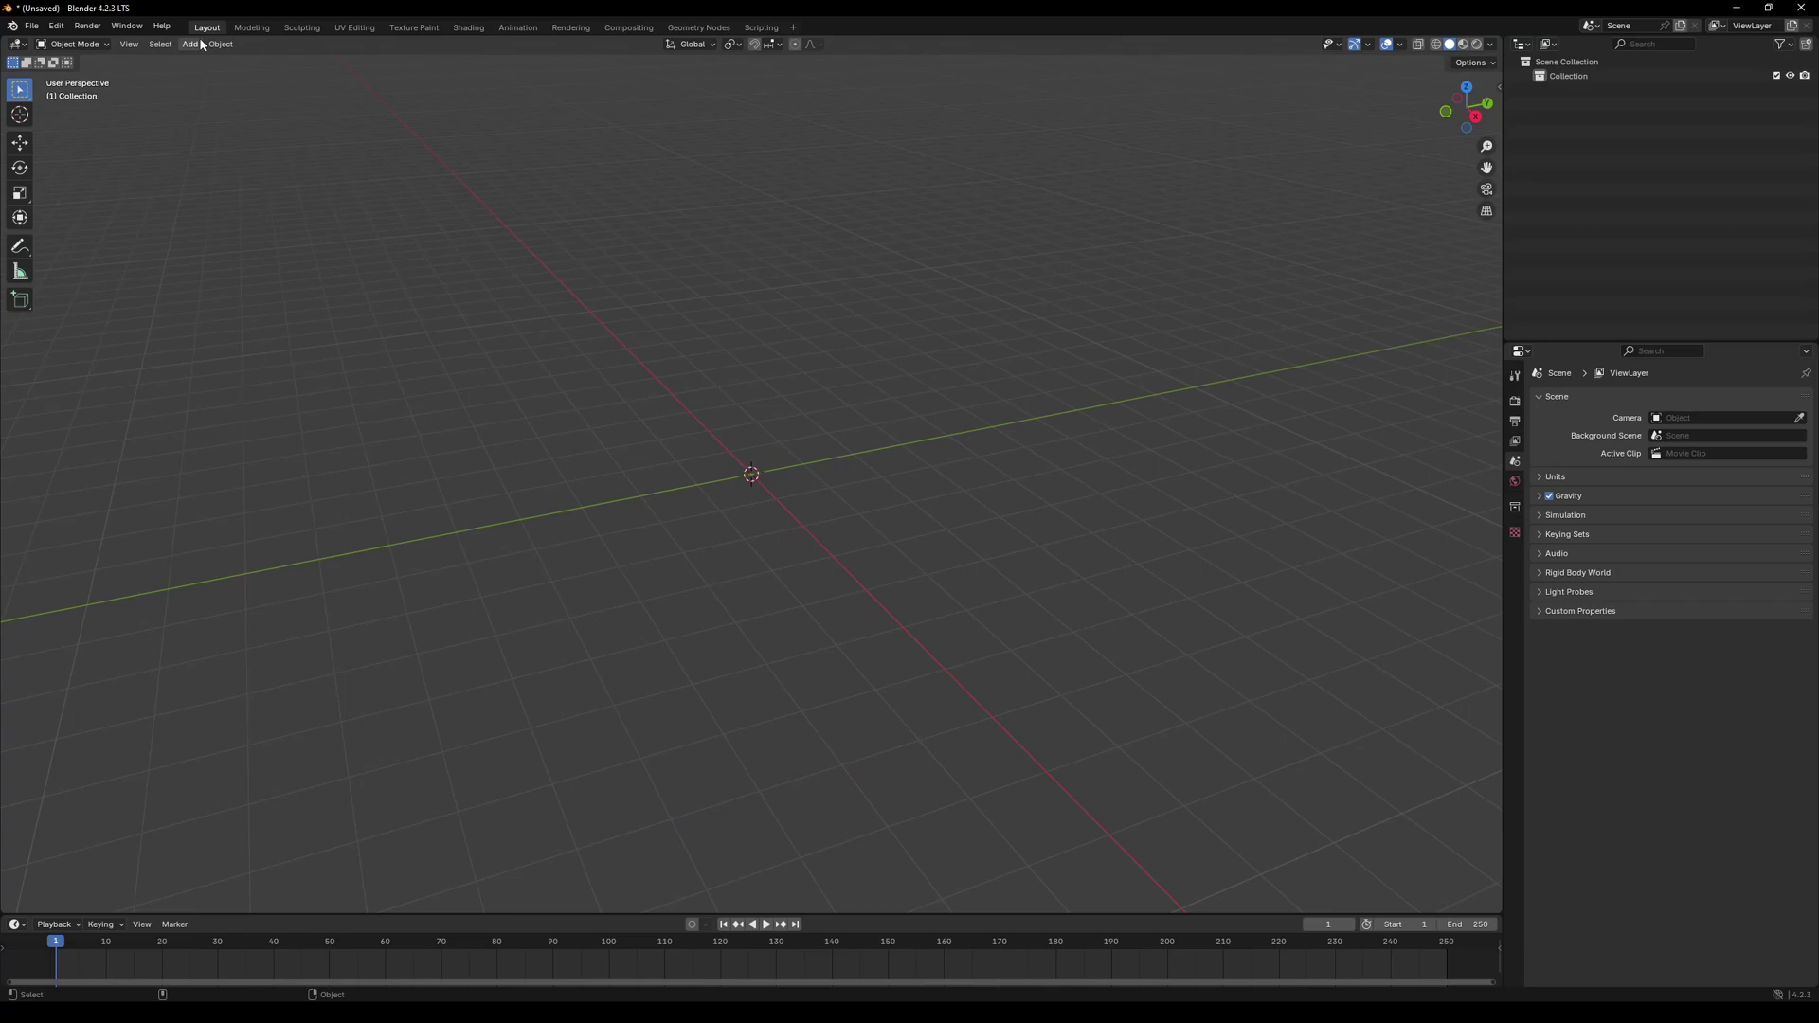
# - Switch to Blender, add a cube mesh, and set its dimensions to 0.7 m in X and 3 m in Y
pyautogui.click(190, 44)
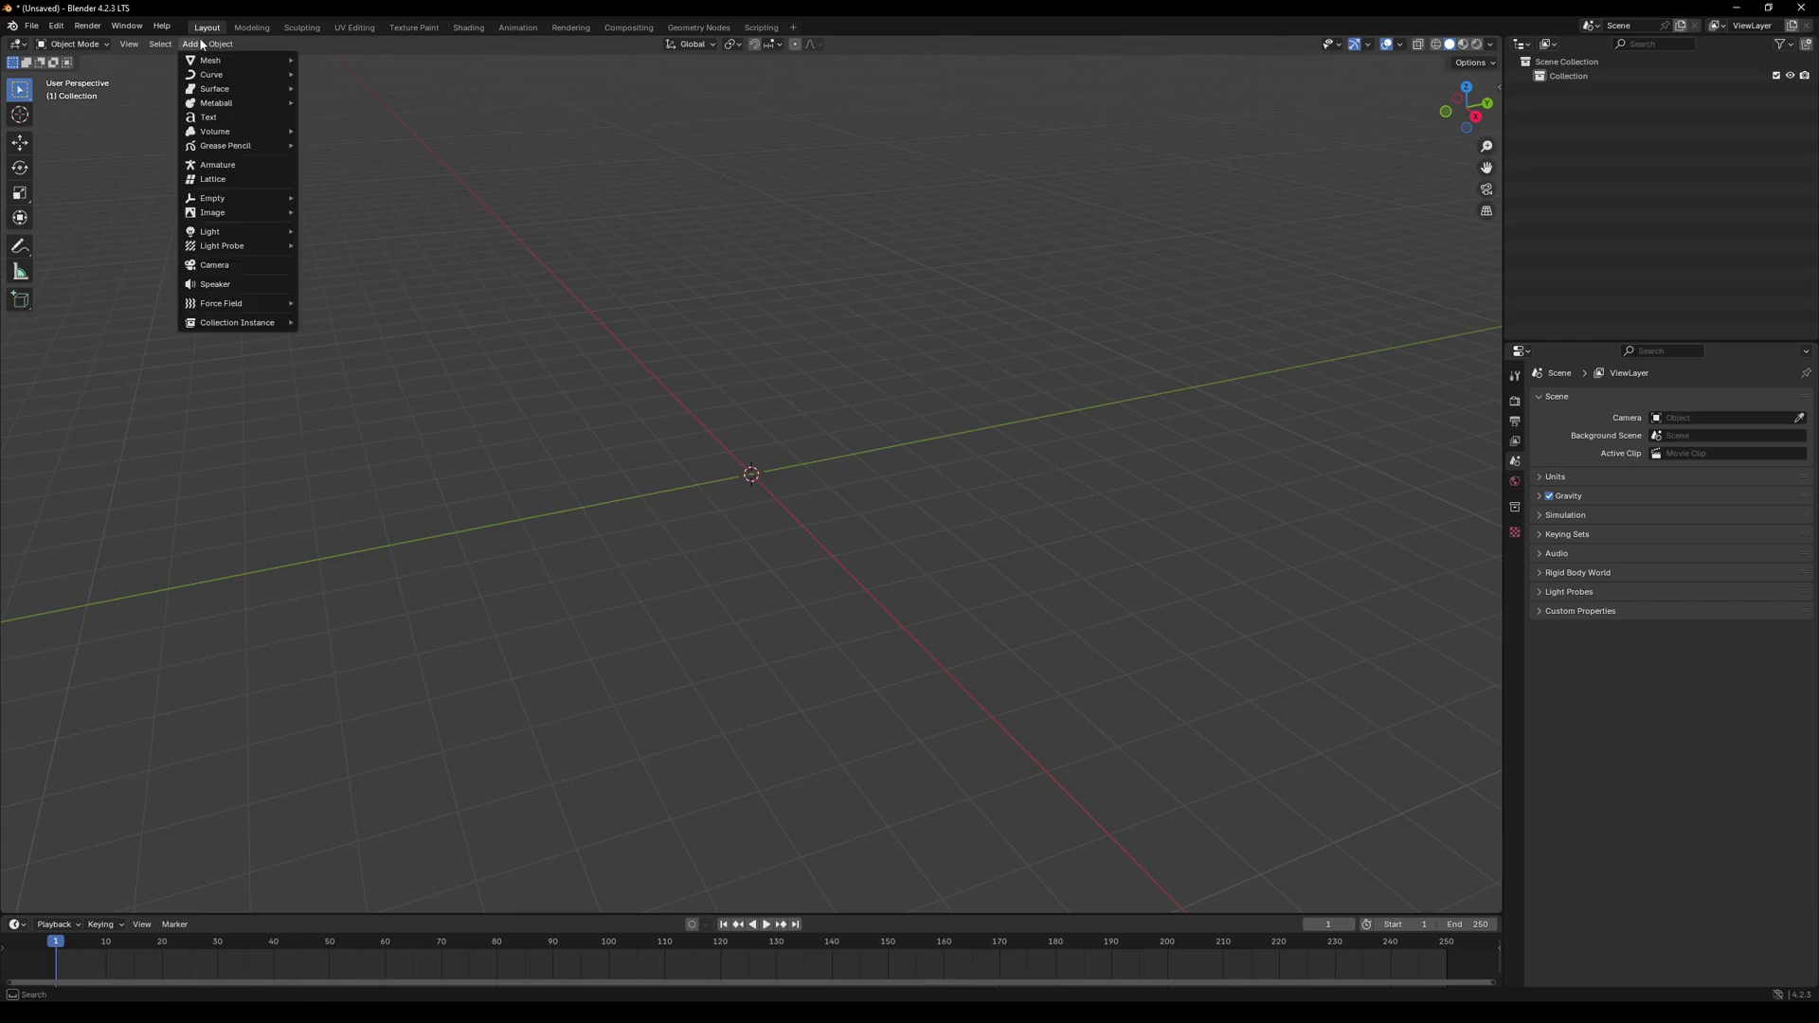
pyautogui.moveTo(234, 62)
pyautogui.click(356, 74)
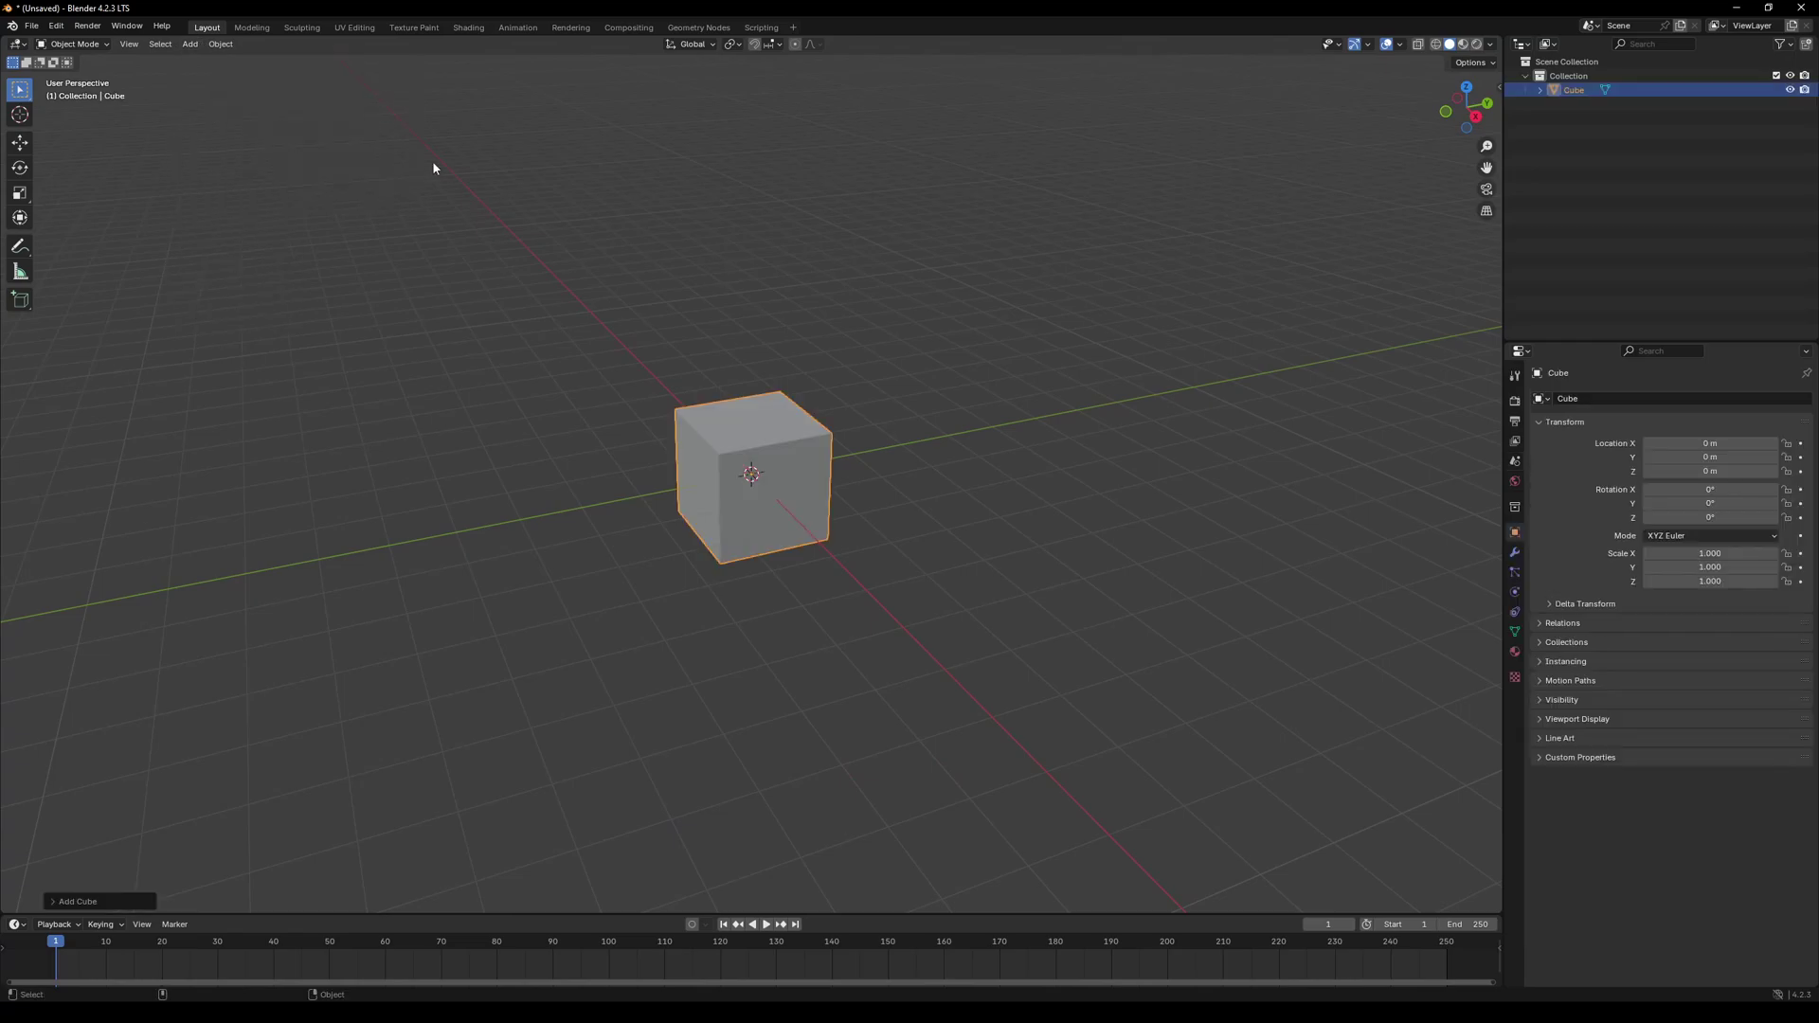
pyautogui.press('n')
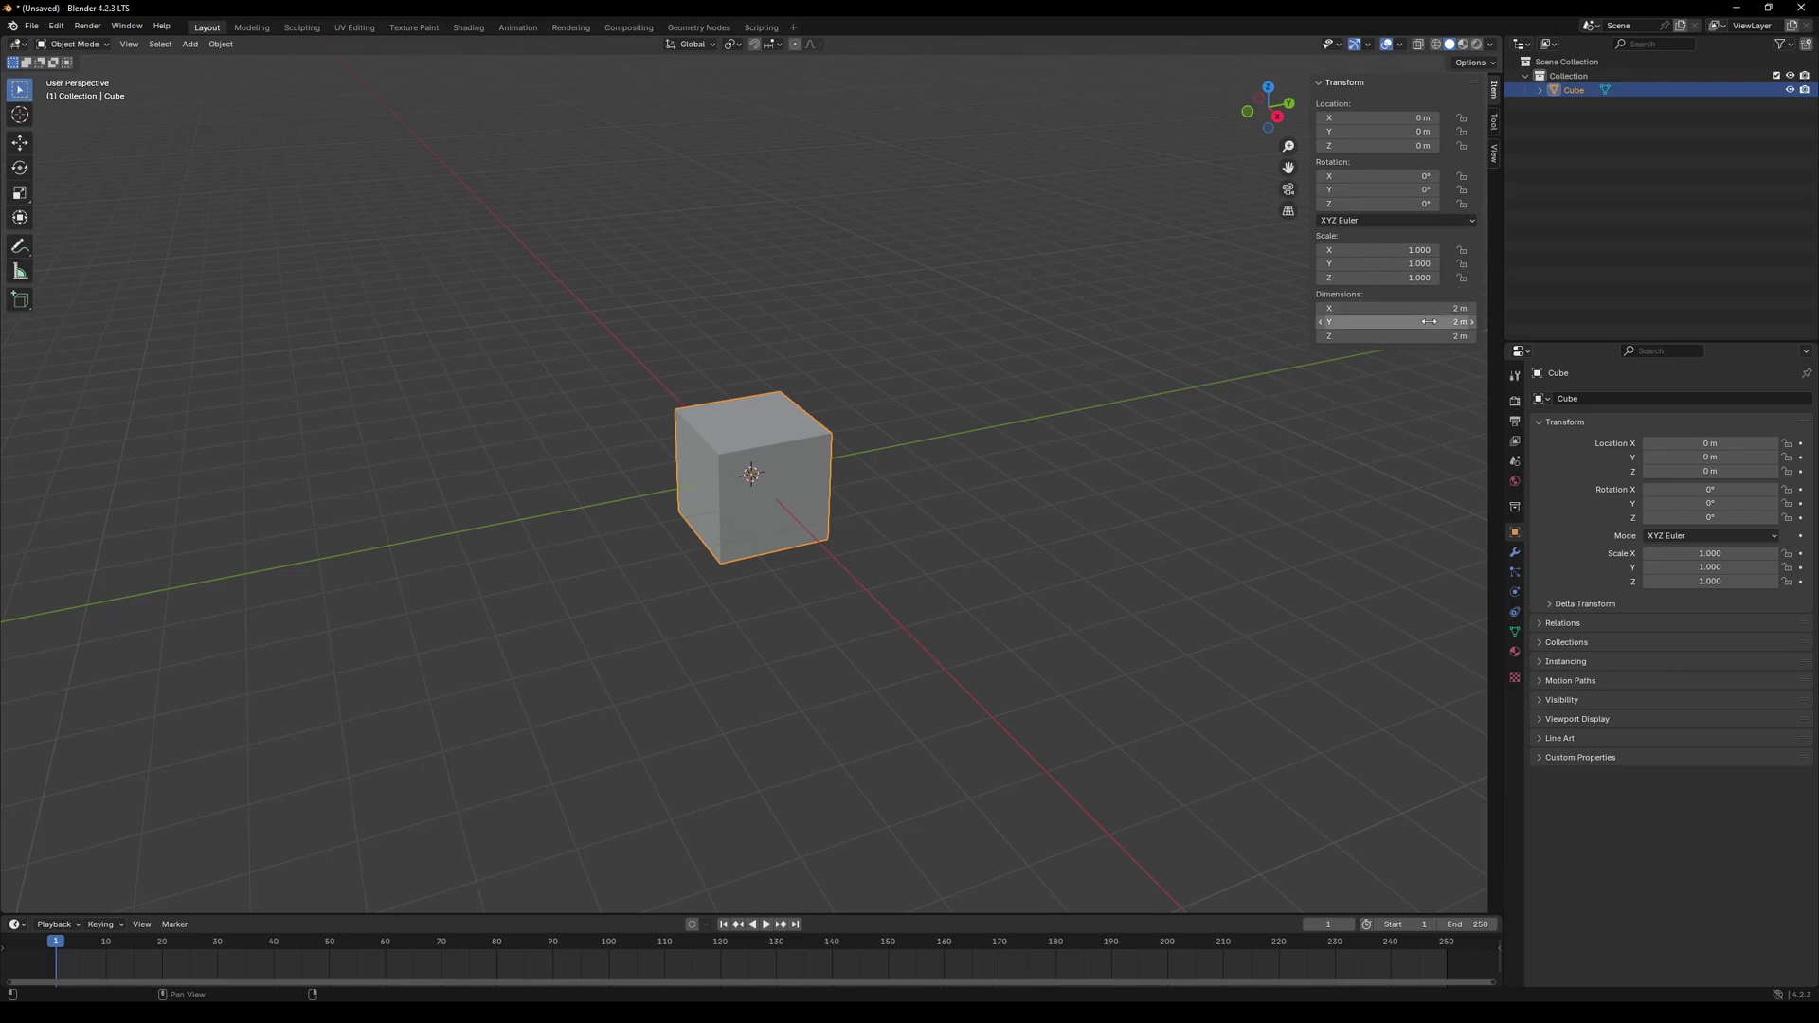
pyautogui.moveTo(1429, 321); pyautogui.dragTo(1395, 308)
pyautogui.scroll(4, 753, 444)
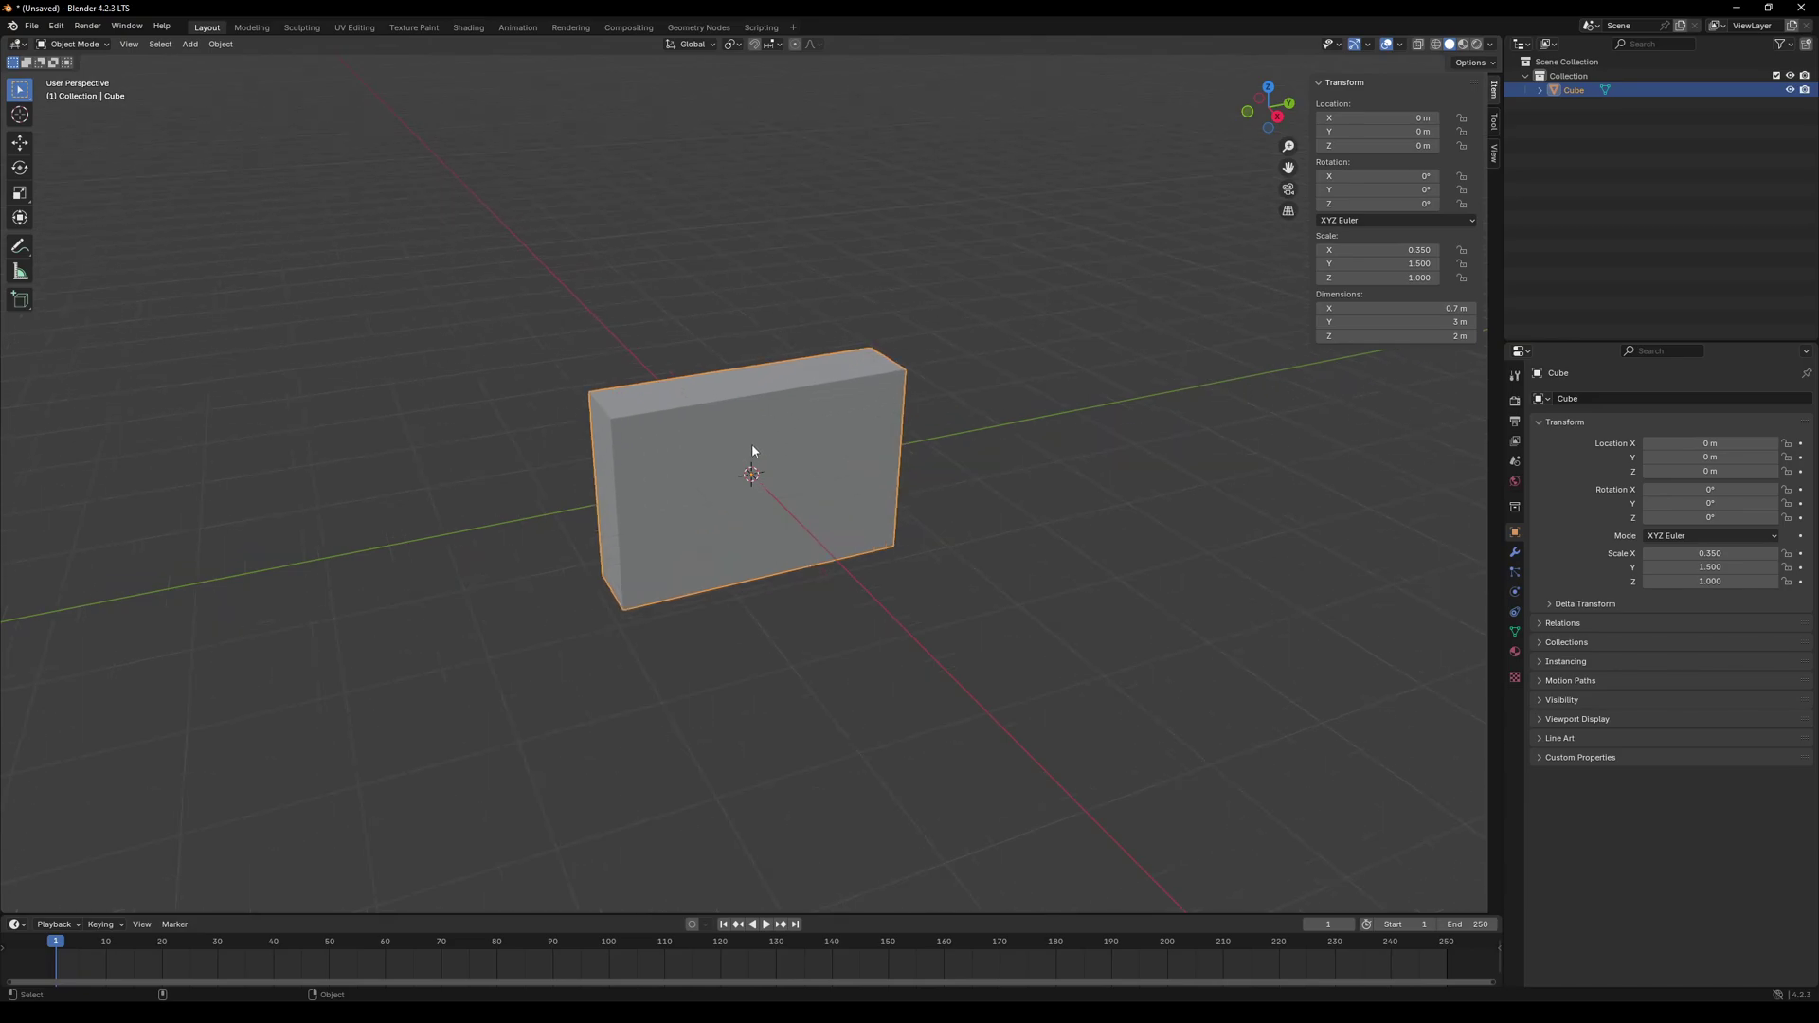
# - Set the block's height to 1.5 m in Z and its thickness to 0.5 m in X
pyautogui.click(998, 530)
pyautogui.moveTo(1011, 556); pyautogui.dragTo(921, 515, button='middle')
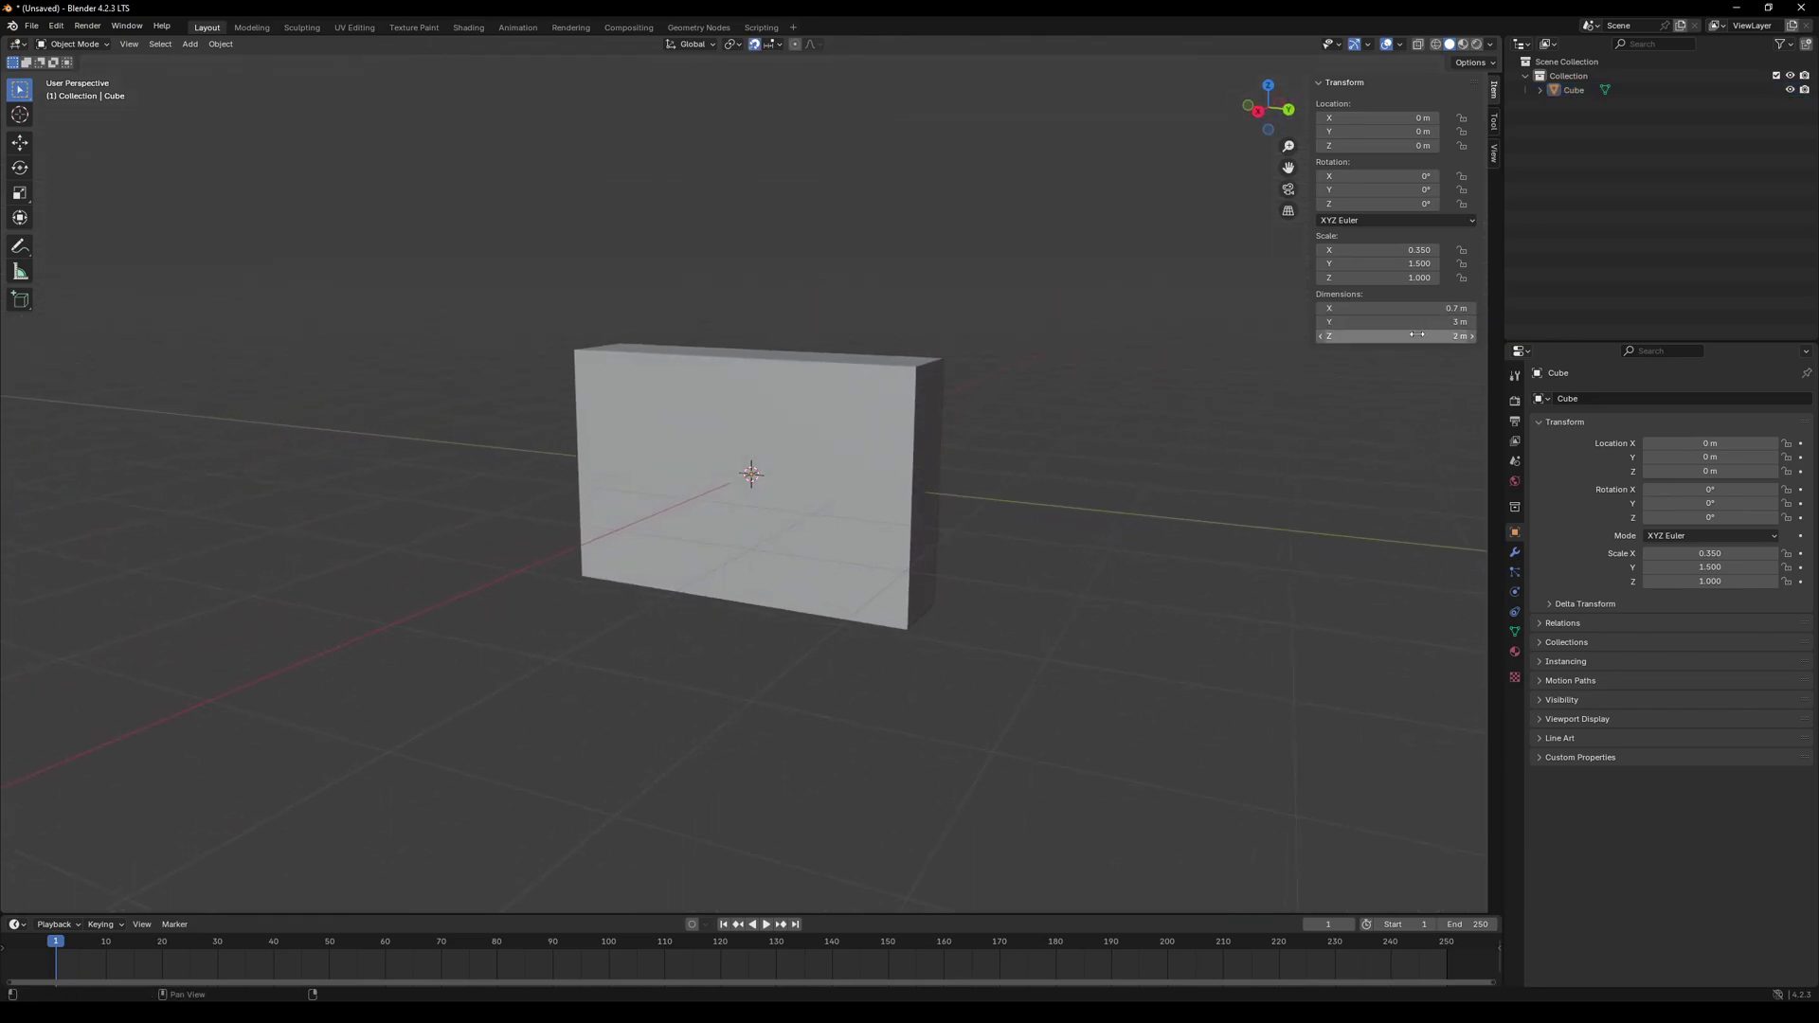
pyautogui.moveTo(1397, 336); pyautogui.dragTo(1402, 336)
pyautogui.moveTo(1048, 515); pyautogui.dragTo(900, 489, button='middle')
pyautogui.scroll(4, 853, 436)
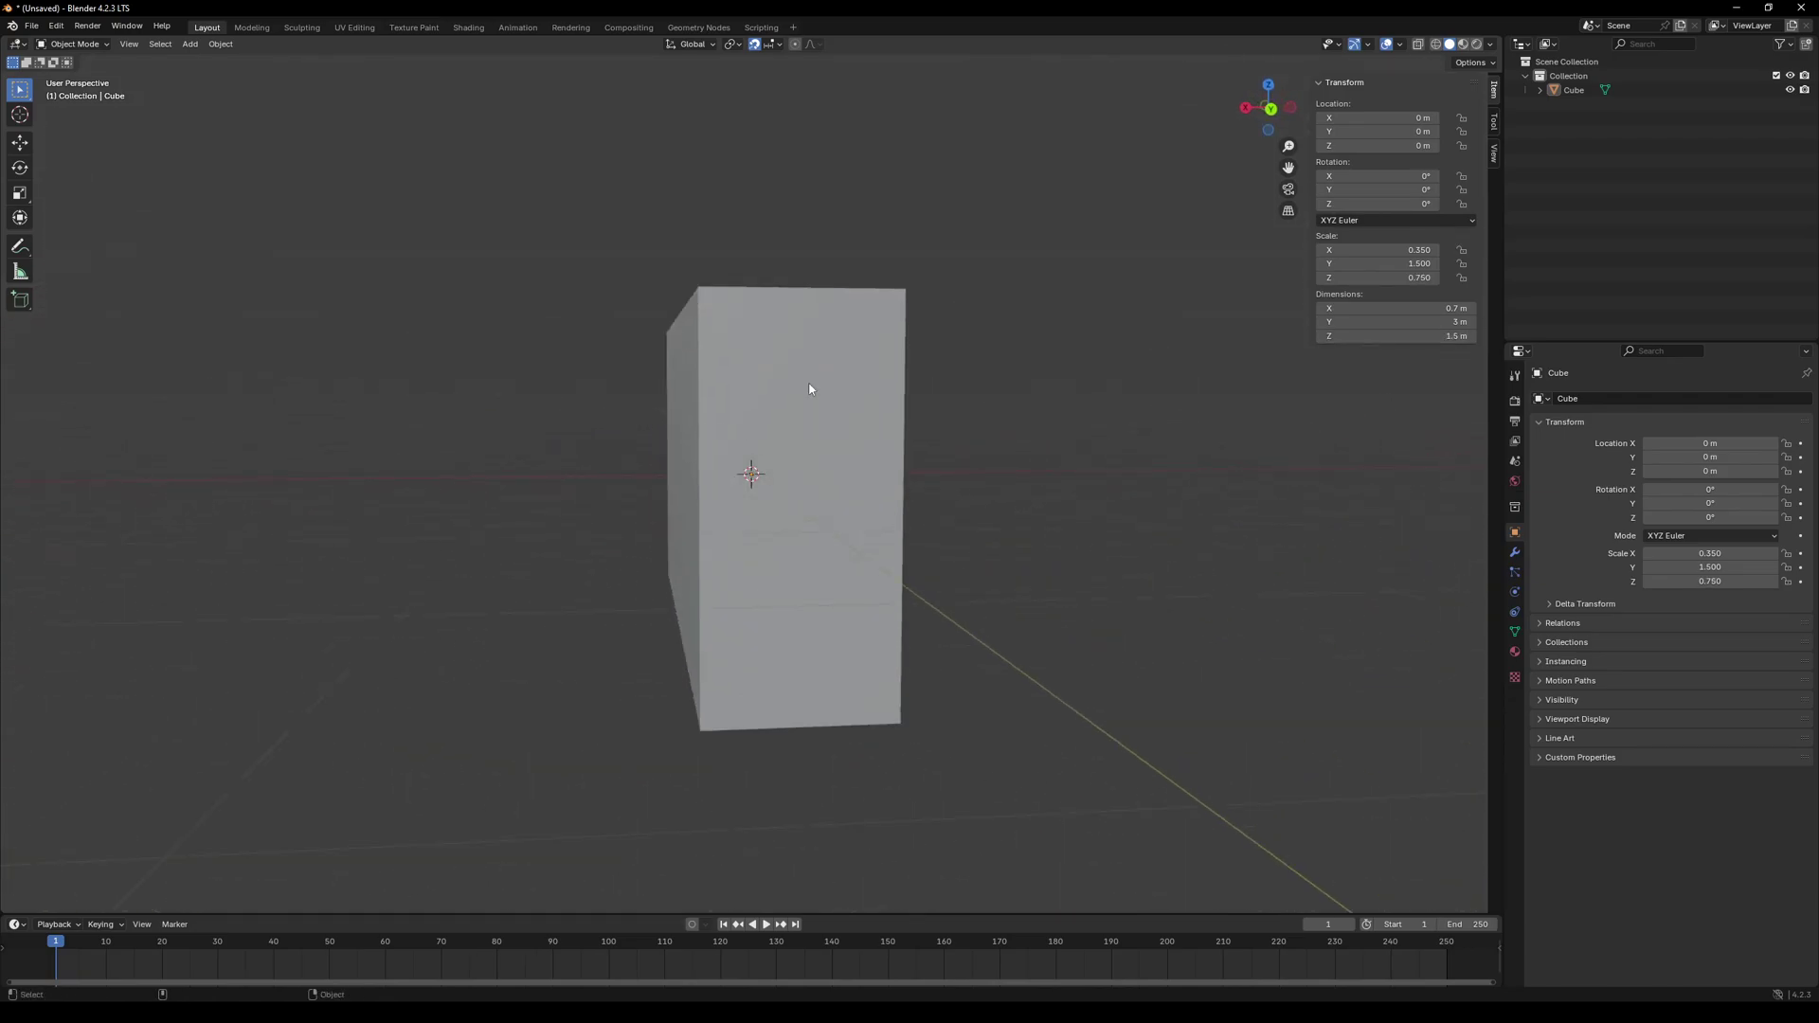
pyautogui.click(812, 385)
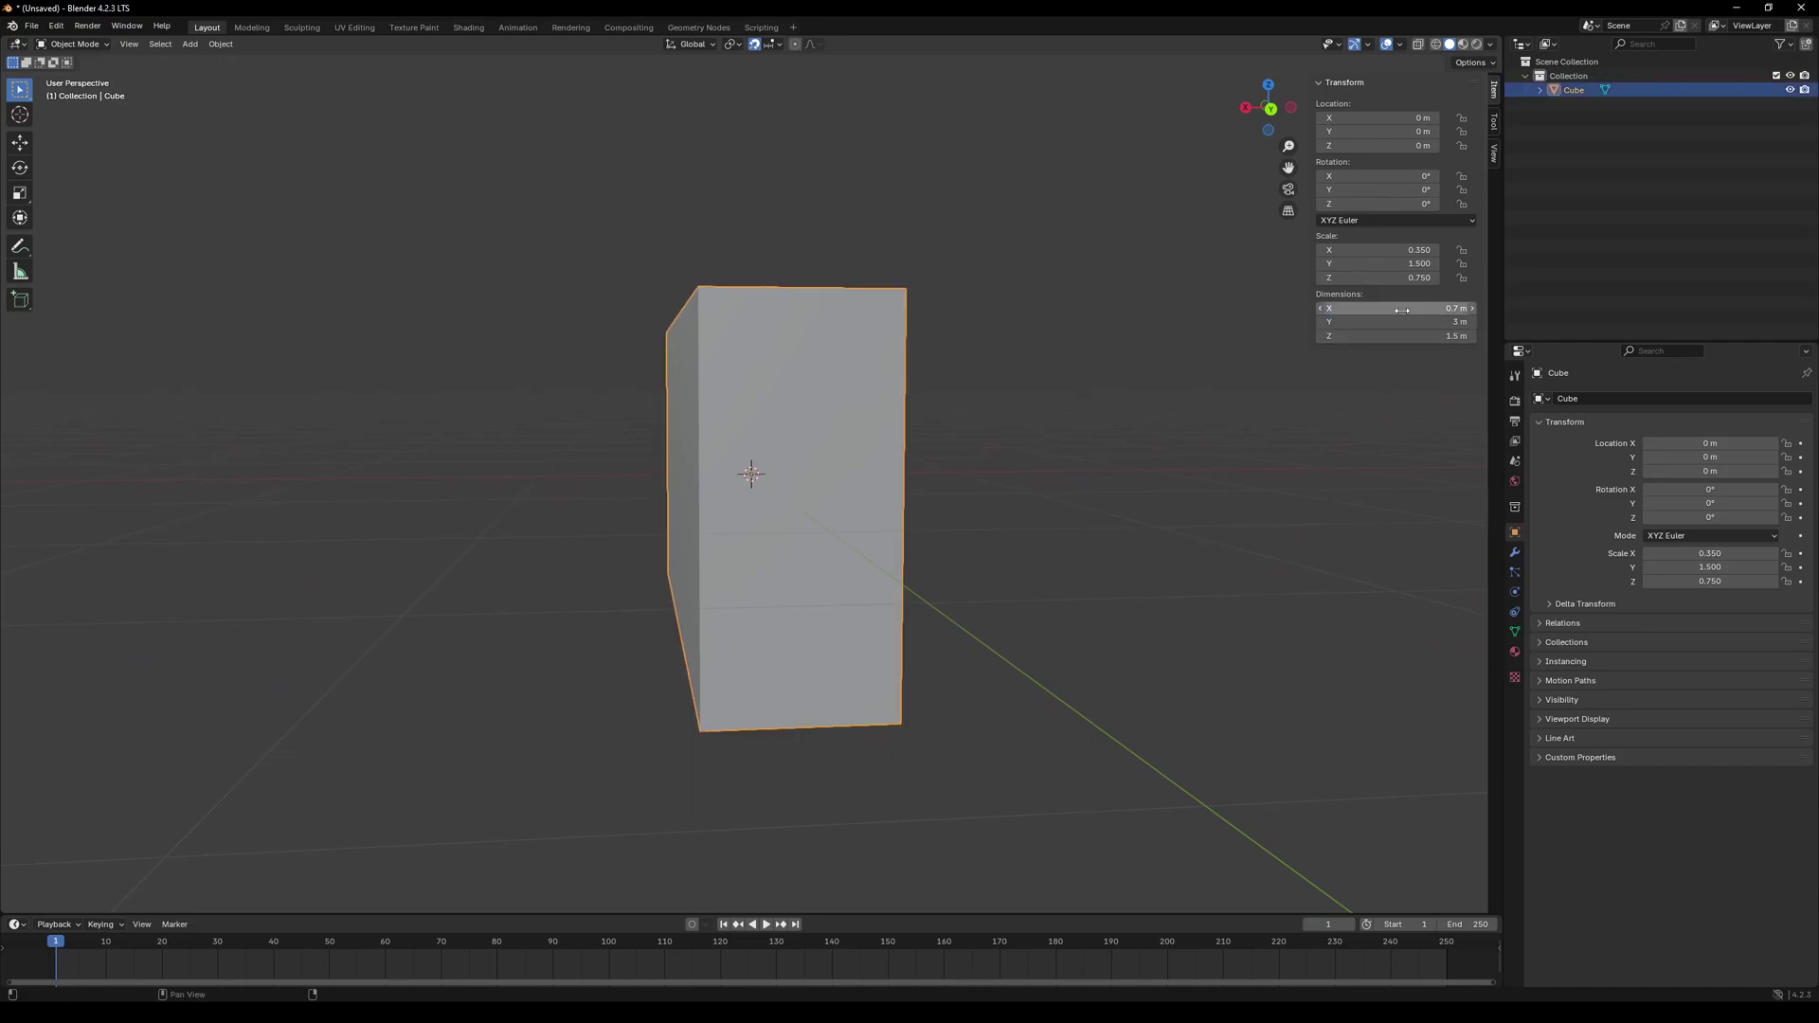
pyautogui.moveTo(1398, 307); pyautogui.dragTo(1379, 308)
pyautogui.moveTo(521, 565); pyautogui.dragTo(697, 587, button='middle')
pyautogui.scroll(3, 637, 530)
pyautogui.moveTo(626, 370); pyautogui.dragTo(653, 409, button='middle')
# - In the UV Editing workspace, mark seams on the top, one vertical, and the bottom edge of one narrow end face
pyautogui.click(354, 27)
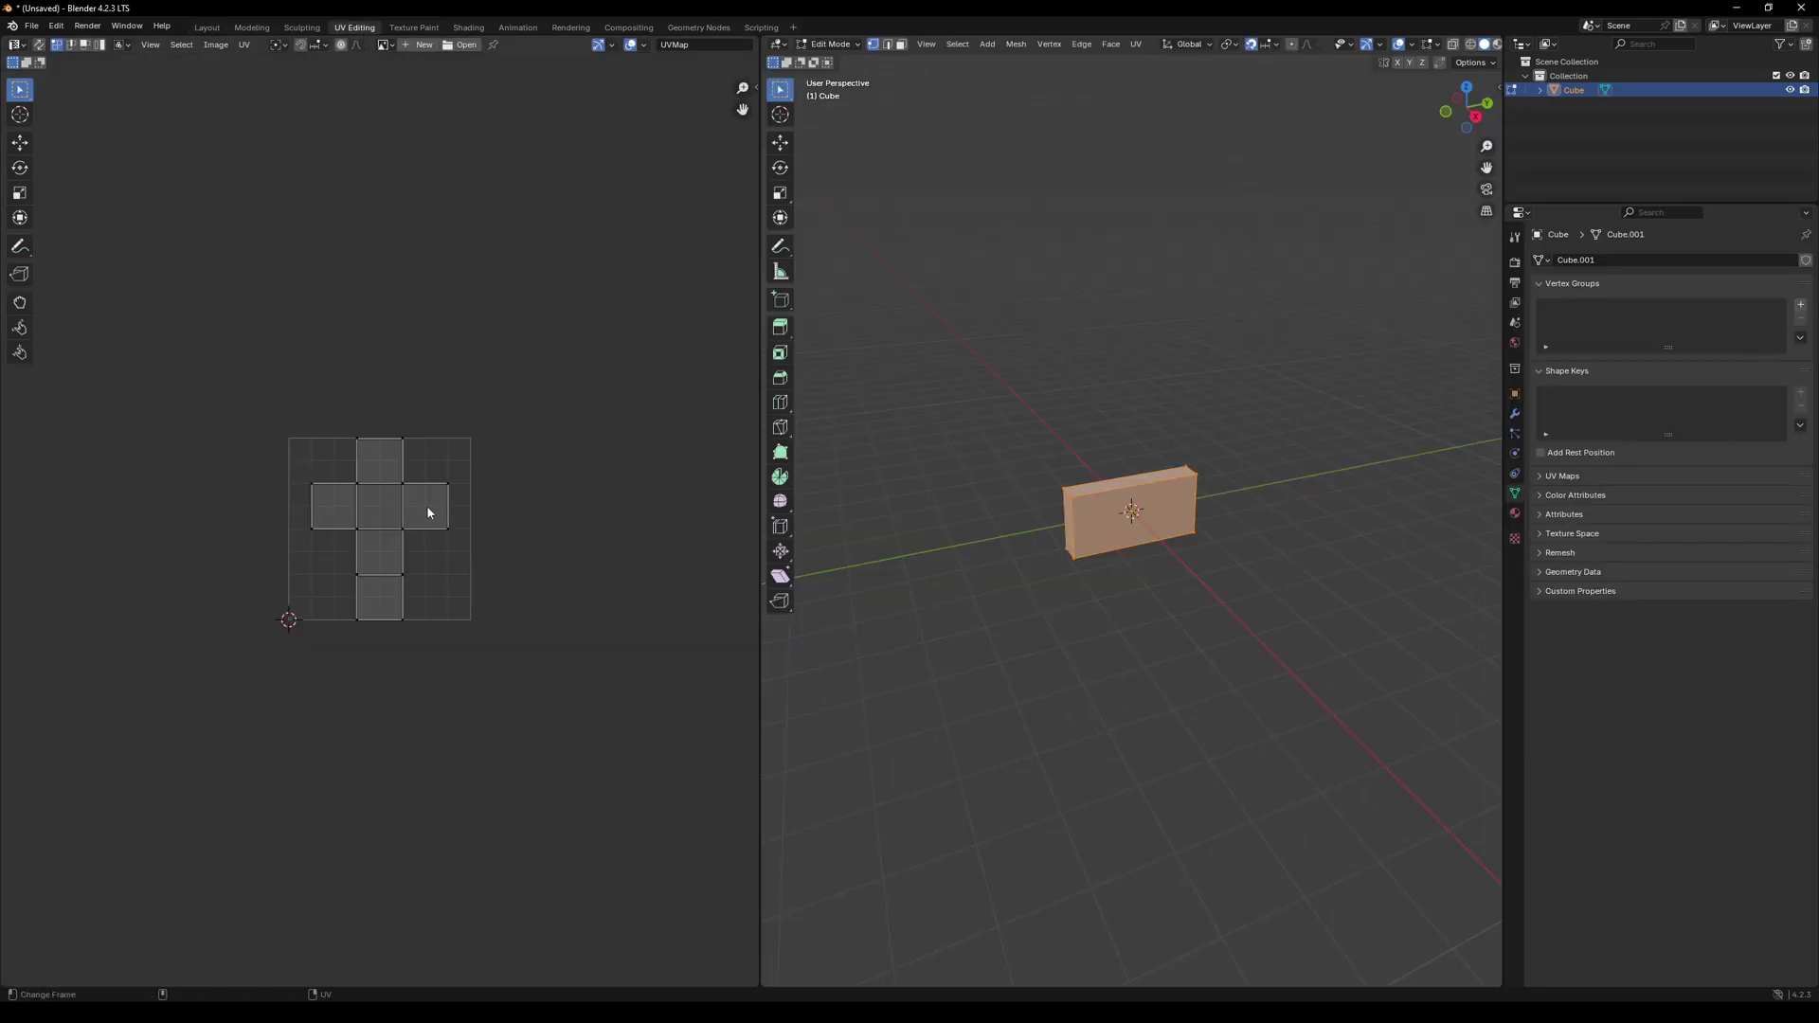
pyautogui.scroll(5, 417, 516)
pyautogui.scroll(5, 1118, 509)
pyautogui.moveTo(997, 573); pyautogui.dragTo(1104, 462, button='middle')
pyautogui.scroll(2, 1042, 516)
pyautogui.press('2')
pyautogui.click(1131, 484)
pyautogui.keyDown('shift'); pyautogui.click(1172, 744); pyautogui.keyUp('shift')
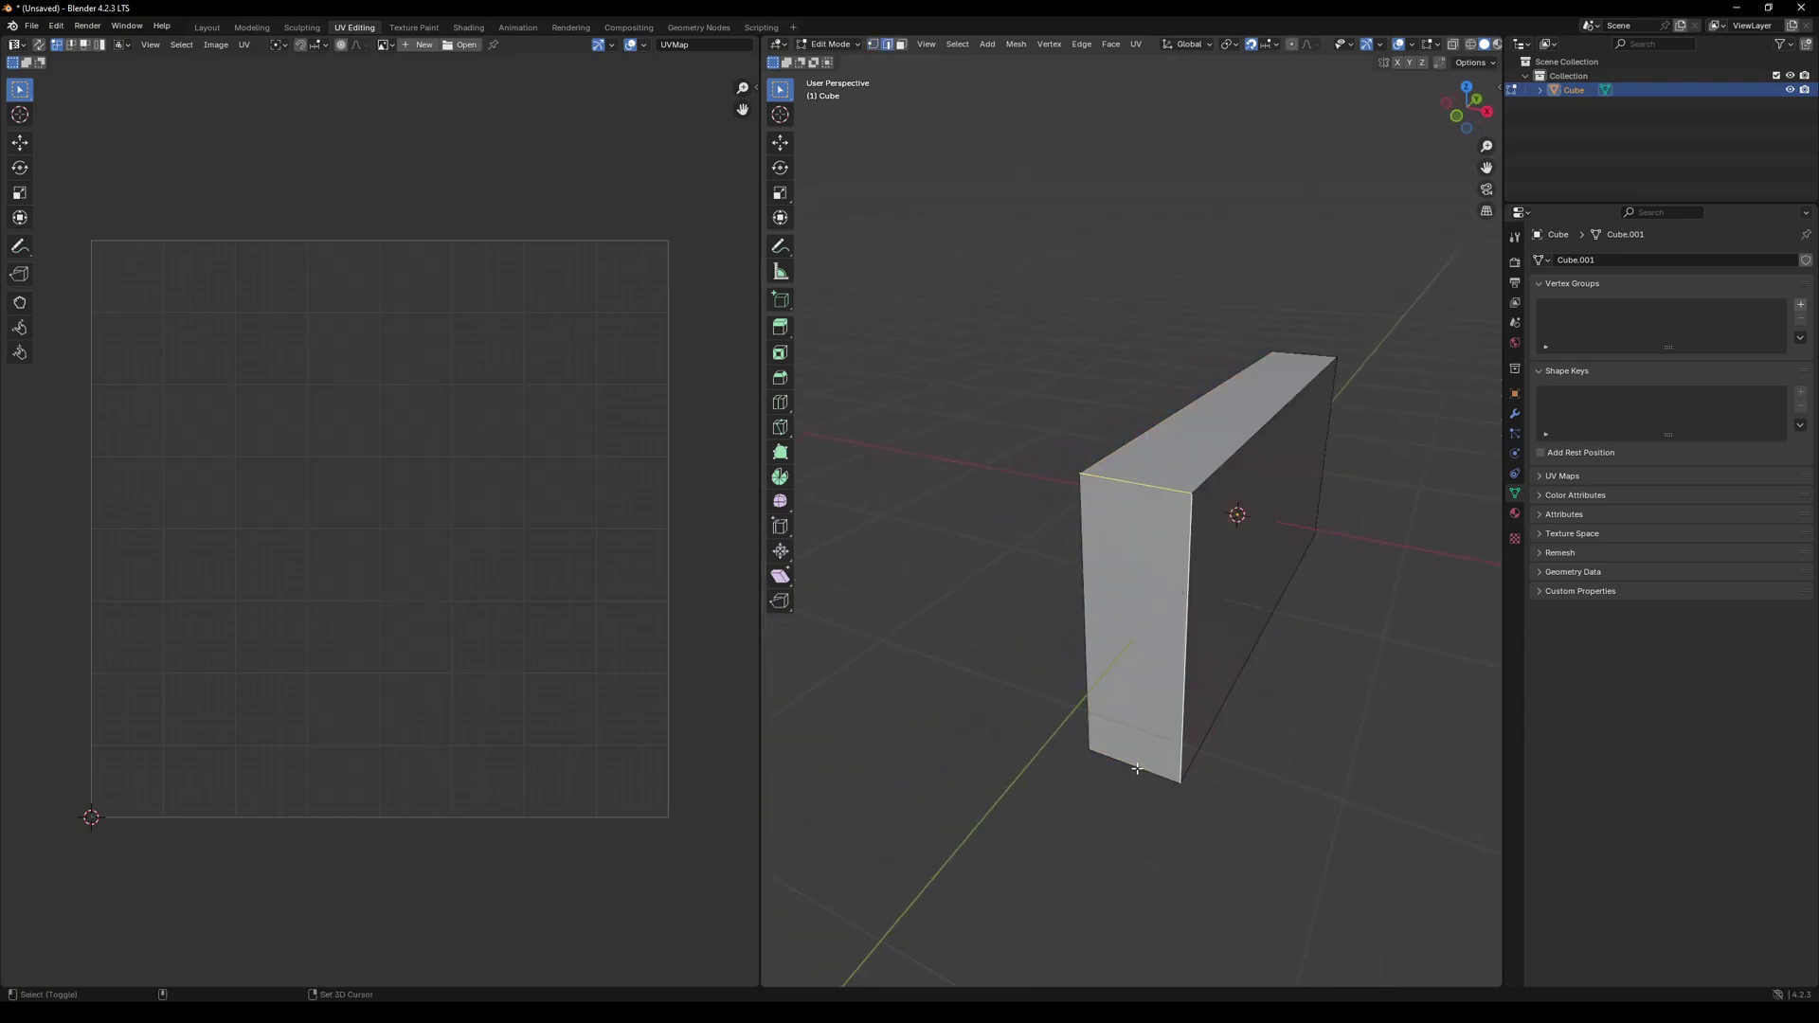
pyautogui.click(1168, 488)
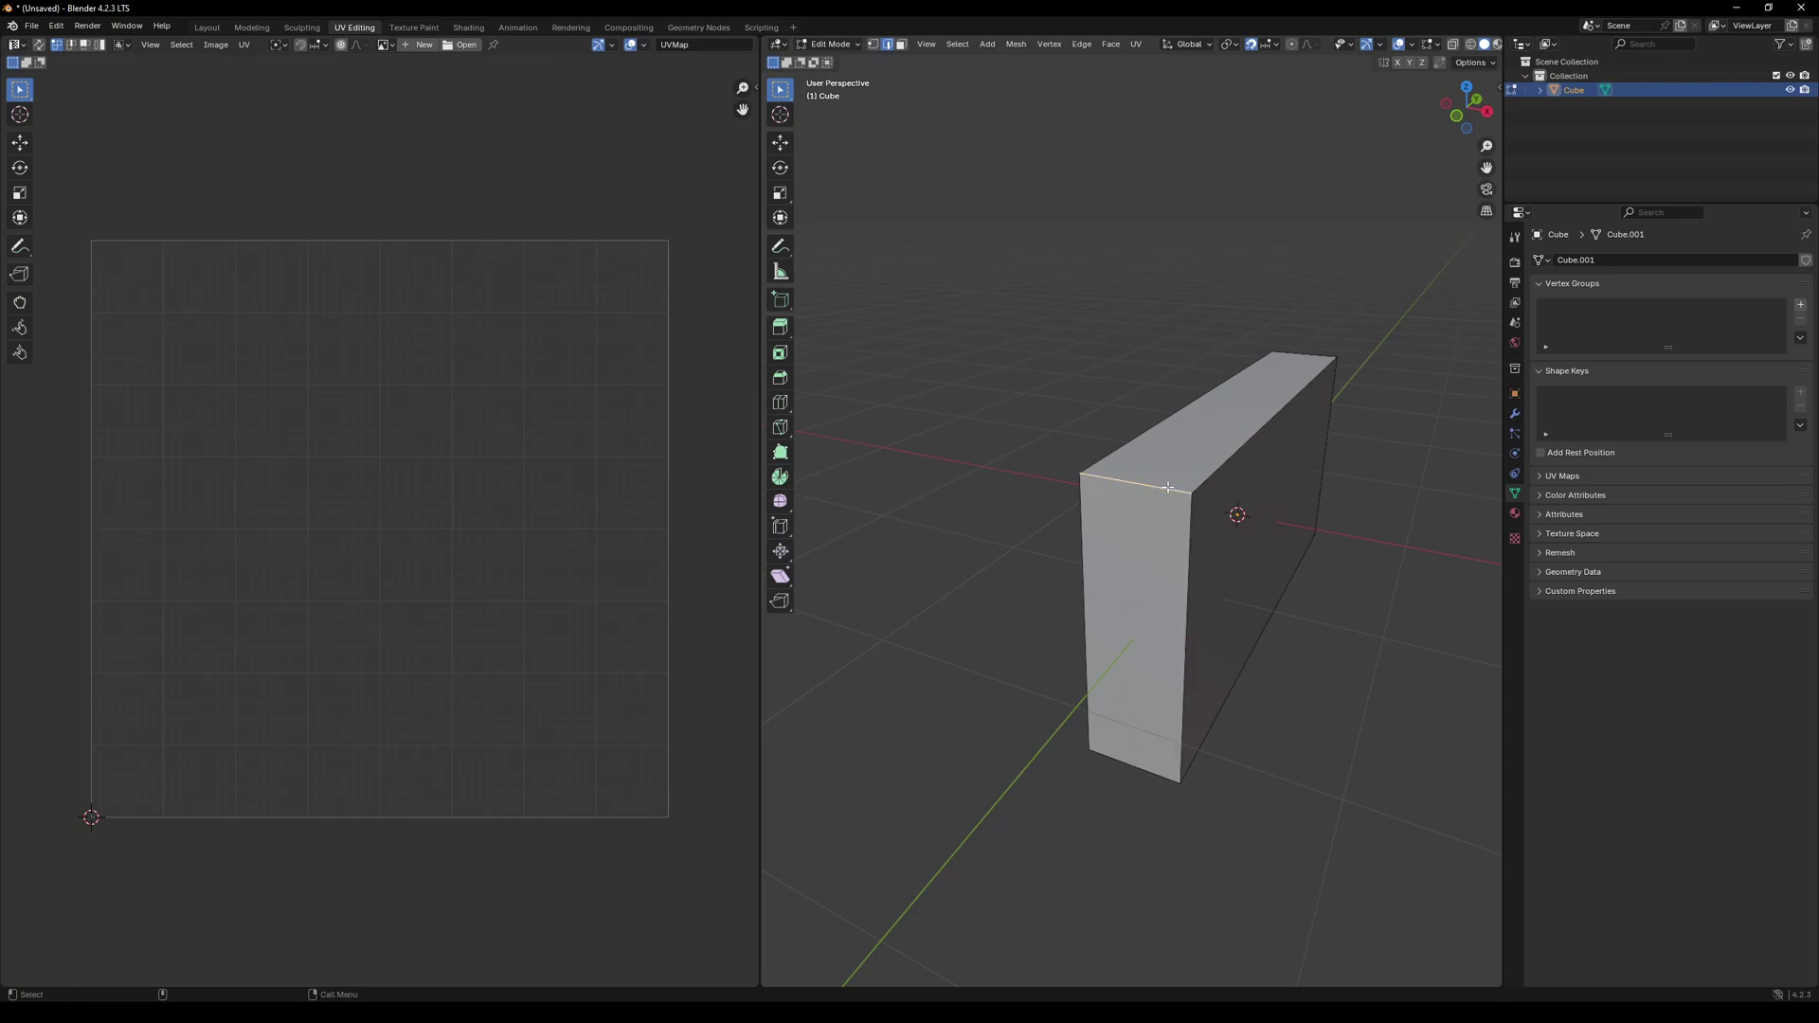
pyautogui.keyDown('shift'); pyautogui.click(1079, 571); pyautogui.keyUp('shift')
pyautogui.keyDown('shift'); pyautogui.click(1133, 774); pyautogui.keyUp('shift')
pyautogui.click(1136, 45)
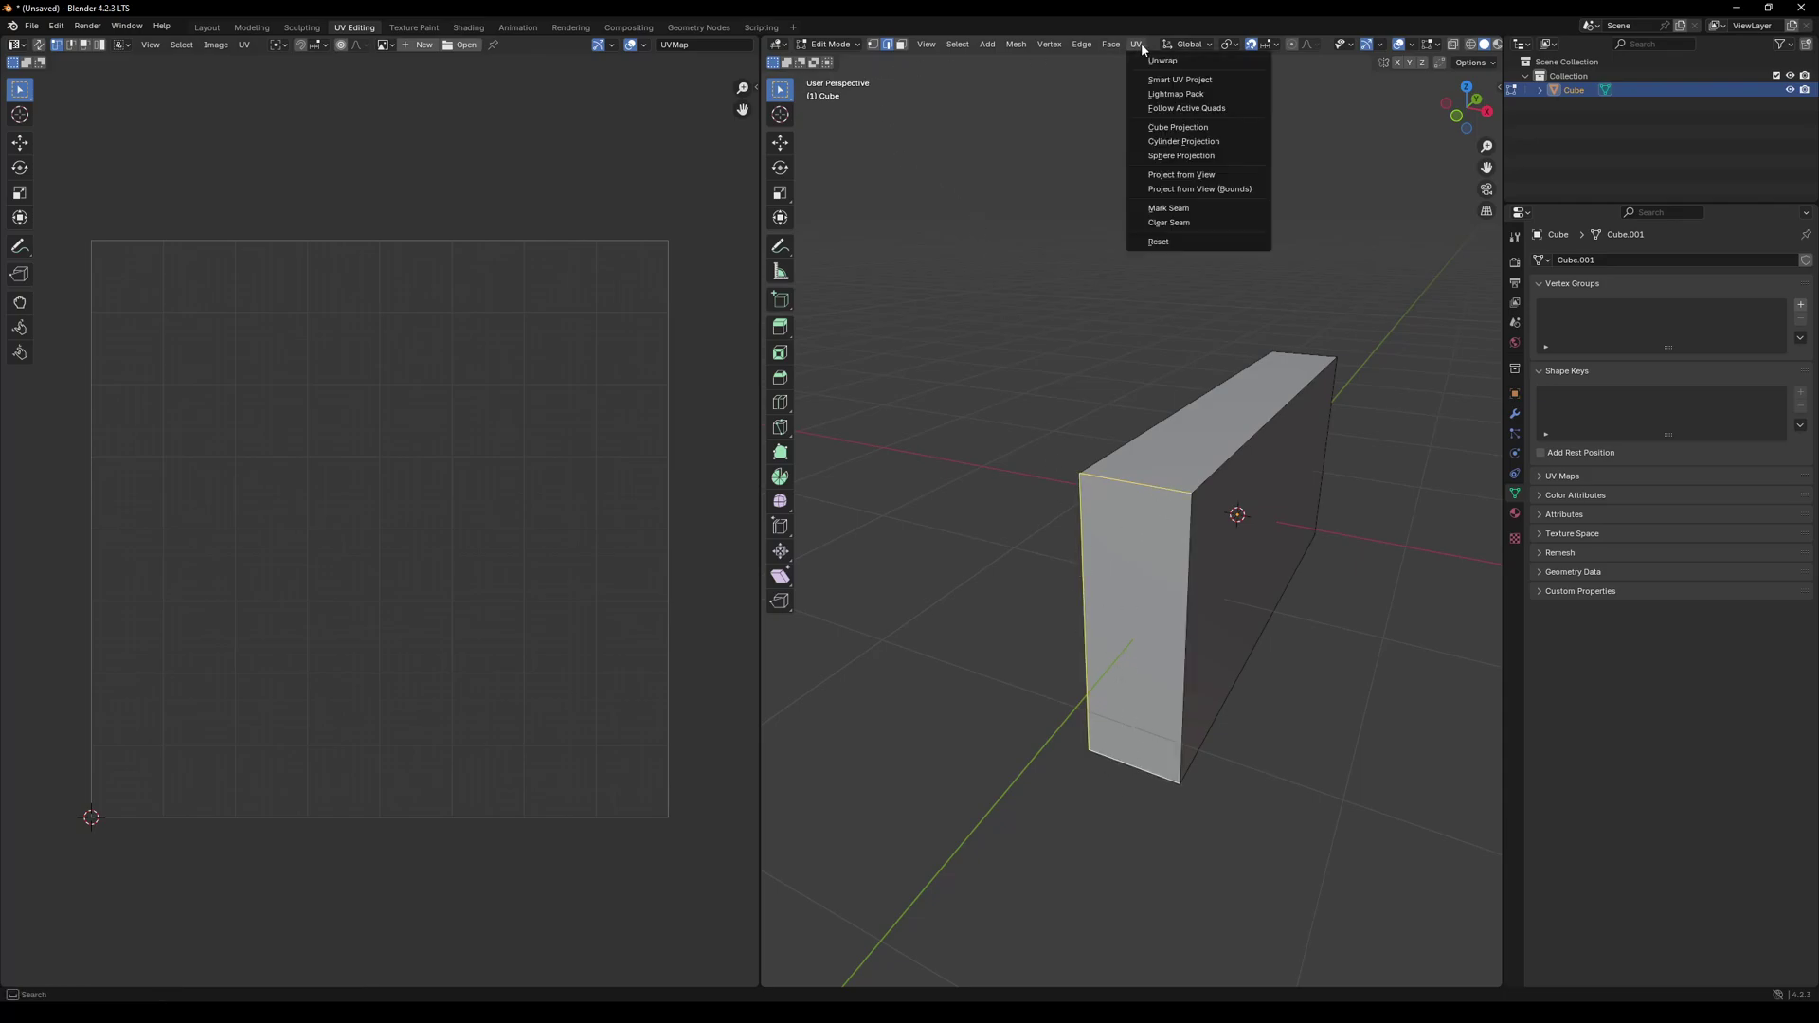
pyautogui.click(1151, 211)
# - Enable X-ray and mark seams on the top, one vertical, and the bottom edge of the opposite end face
pyautogui.press('3')
pyautogui.moveTo(1166, 506); pyautogui.dragTo(1251, 456, button='middle')
pyautogui.hotkey('alt', 'z')
pyautogui.moveTo(1364, 344); pyautogui.dragTo(963, 773)
pyautogui.click(1136, 45)
pyautogui.click(1255, 662)
pyautogui.moveTo(1254, 662); pyautogui.dragTo(990, 653, button='middle')
pyautogui.press('2')
pyautogui.keyDown('shift'); pyautogui.click(1152, 512); pyautogui.keyUp('shift')
pyautogui.keyDown('shift'); pyautogui.click(1196, 637); pyautogui.keyUp('shift')
pyautogui.keyDown('shift'); pyautogui.click(1154, 773); pyautogui.keyUp('shift')
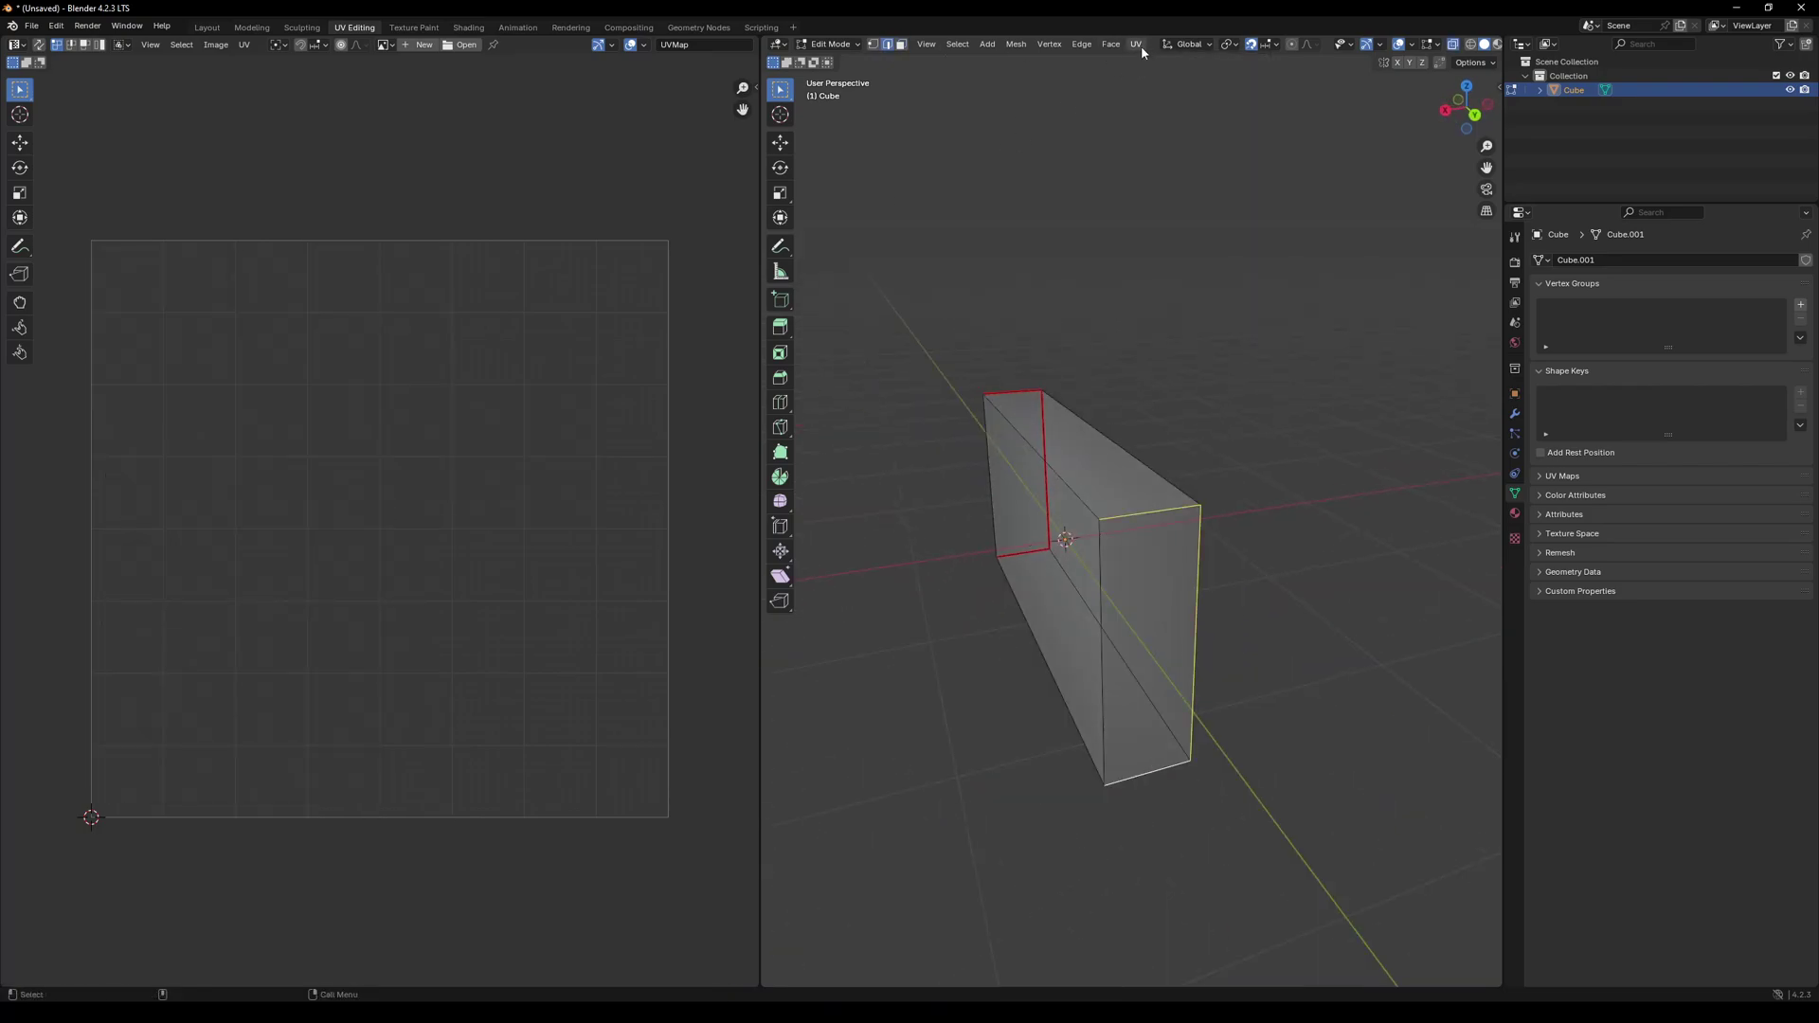
pyautogui.click(1135, 45)
pyautogui.click(1183, 208)
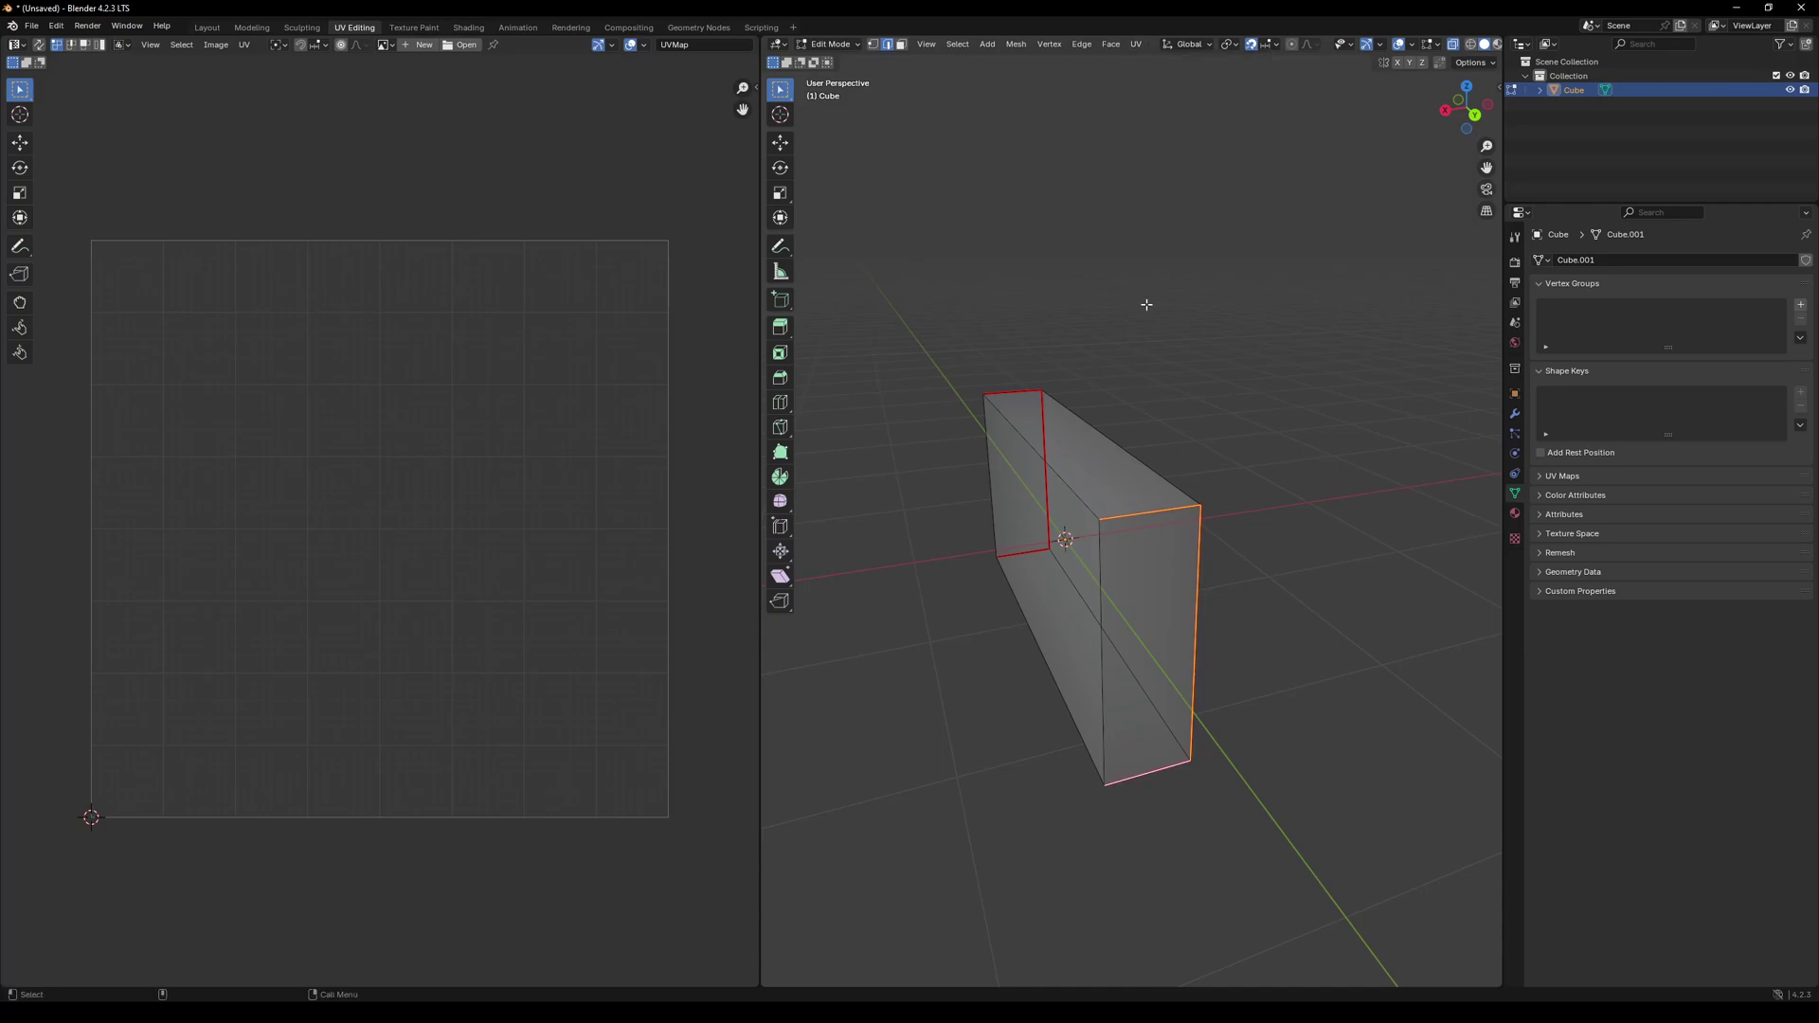
# - Try to unwrap all faces of the block using the seams at both ends
pyautogui.moveTo(1133, 321); pyautogui.dragTo(1210, 389, button='middle')
pyautogui.press('a')
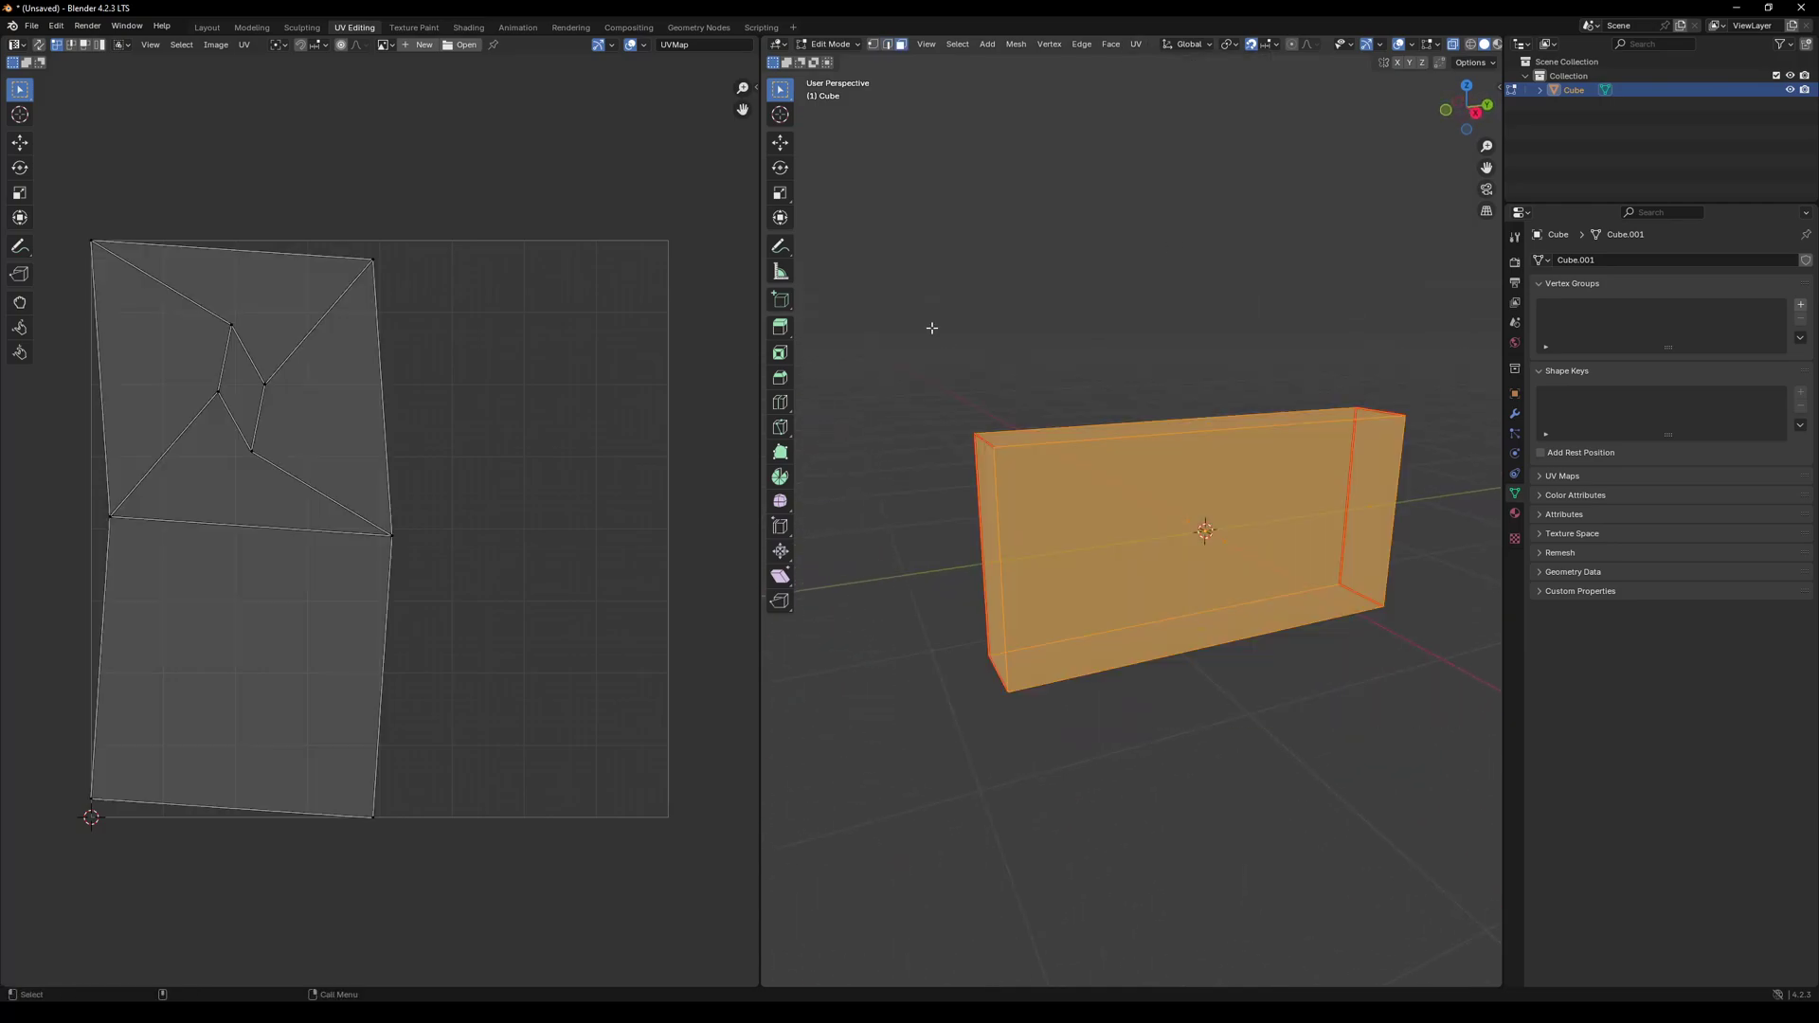
pyautogui.click(1136, 45)
pyautogui.click(1151, 61)
# - Mark an additional seam along one of the block's long top edges
pyautogui.moveTo(963, 330); pyautogui.dragTo(1209, 435, button='middle')
pyautogui.press('2')
pyautogui.hotkey('alt', 'a')
pyautogui.click(1212, 435)
pyautogui.click(1136, 45)
pyautogui.click(1144, 212)
# - Unwrap all faces of the block with the added long seam, then clear the selection
pyautogui.moveTo(1210, 322); pyautogui.dragTo(1090, 275, button='middle')
pyautogui.press('a')
pyautogui.click(1135, 45)
pyautogui.click(1151, 62)
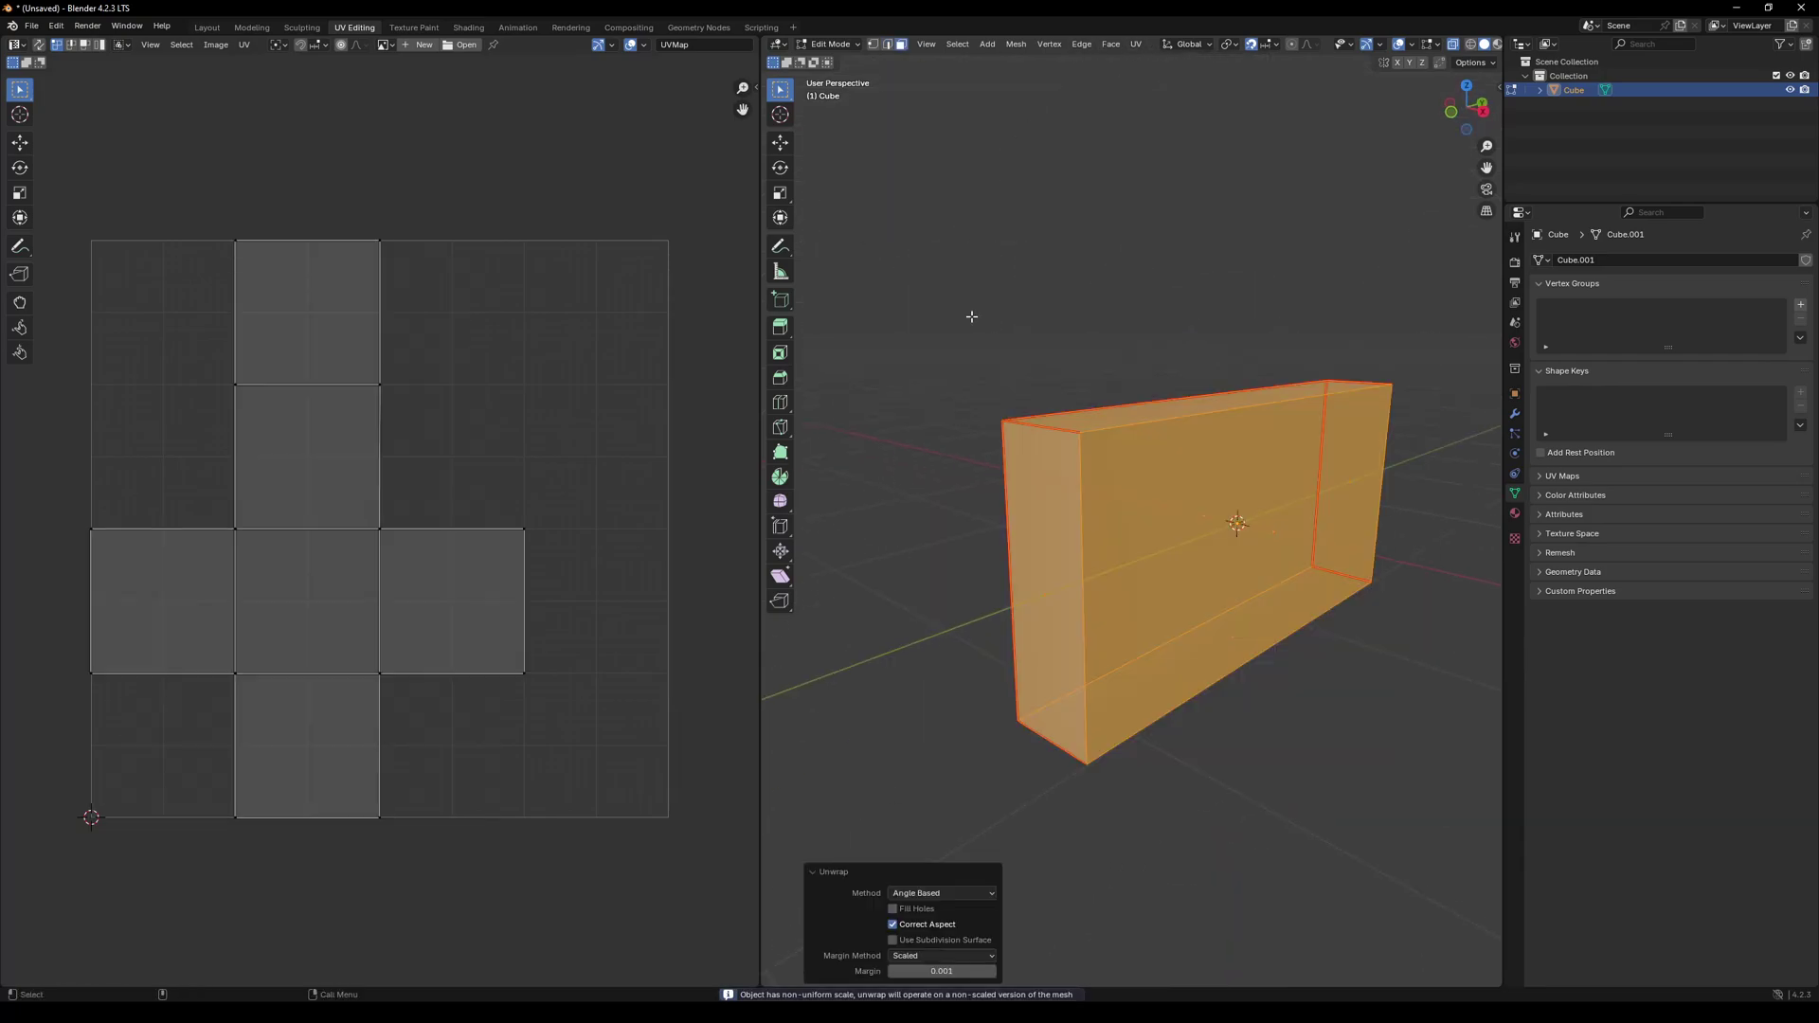
pyautogui.hotkey('alt', 'a')
# - Return to the Layout workspace, apply all transforms to the block, and deselect it
pyautogui.click(207, 27)
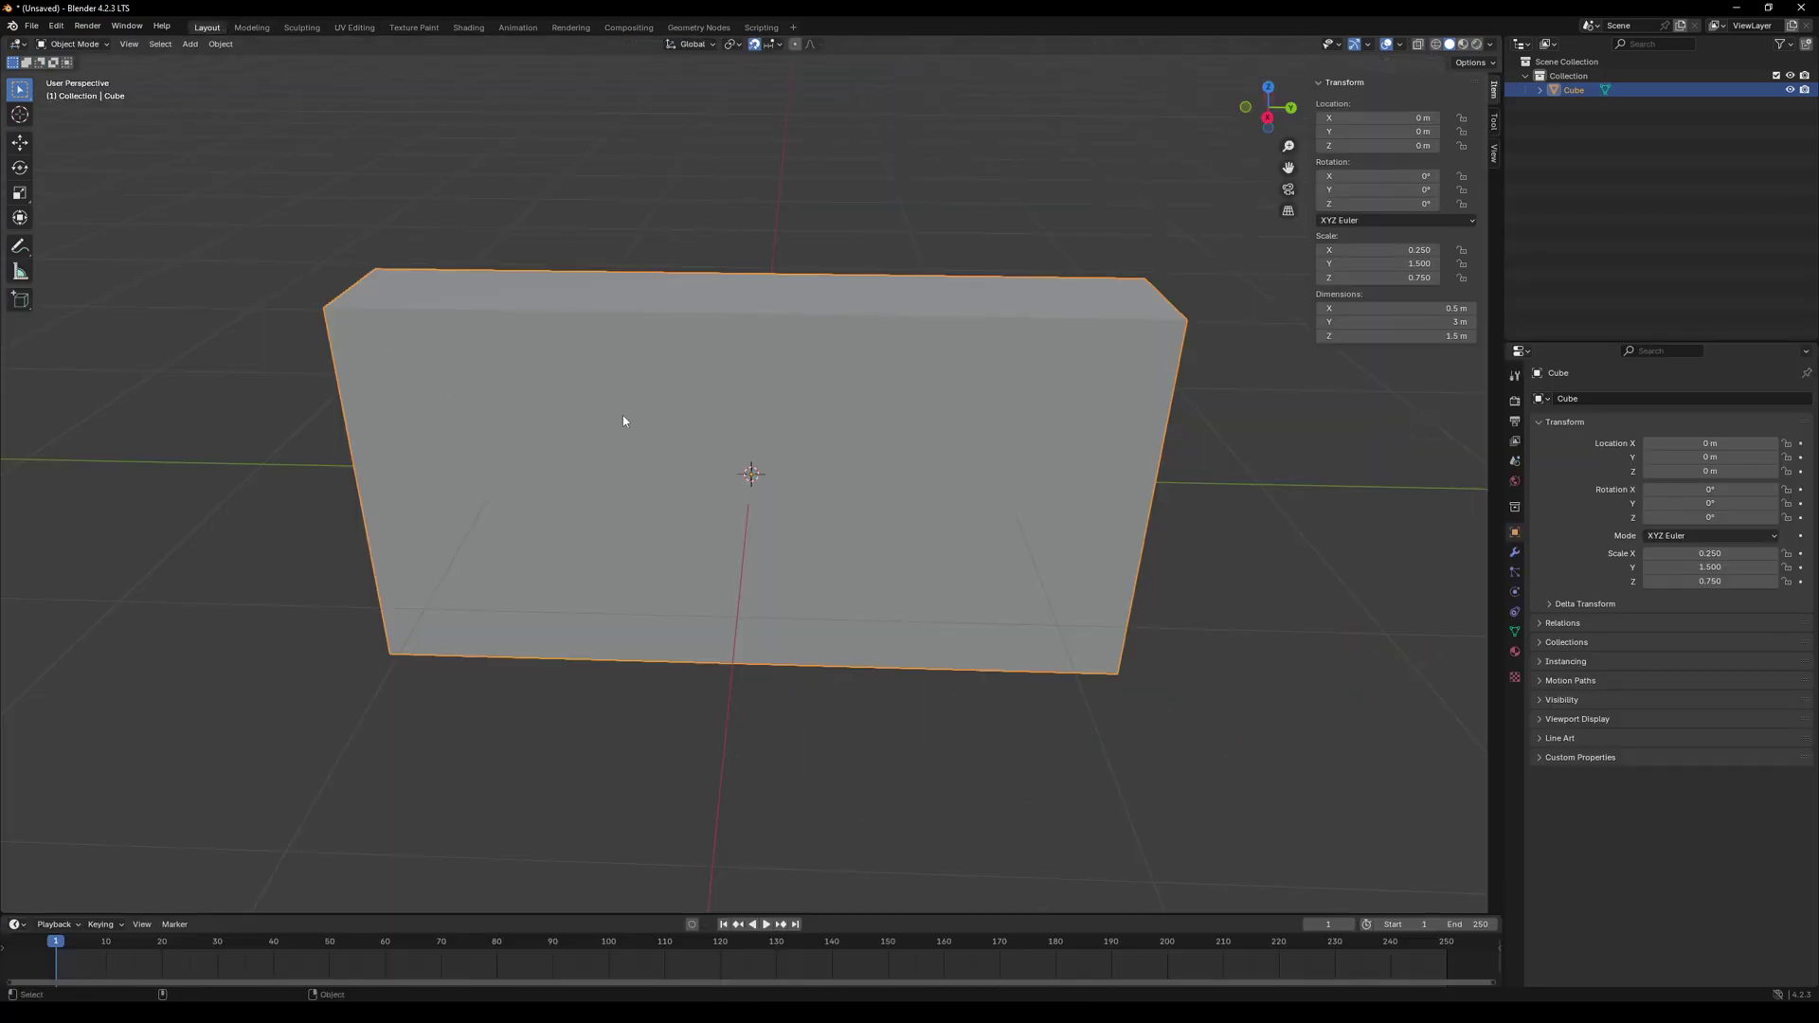
pyautogui.moveTo(561, 479); pyautogui.dragTo(609, 454, button='middle')
pyautogui.click(221, 44)
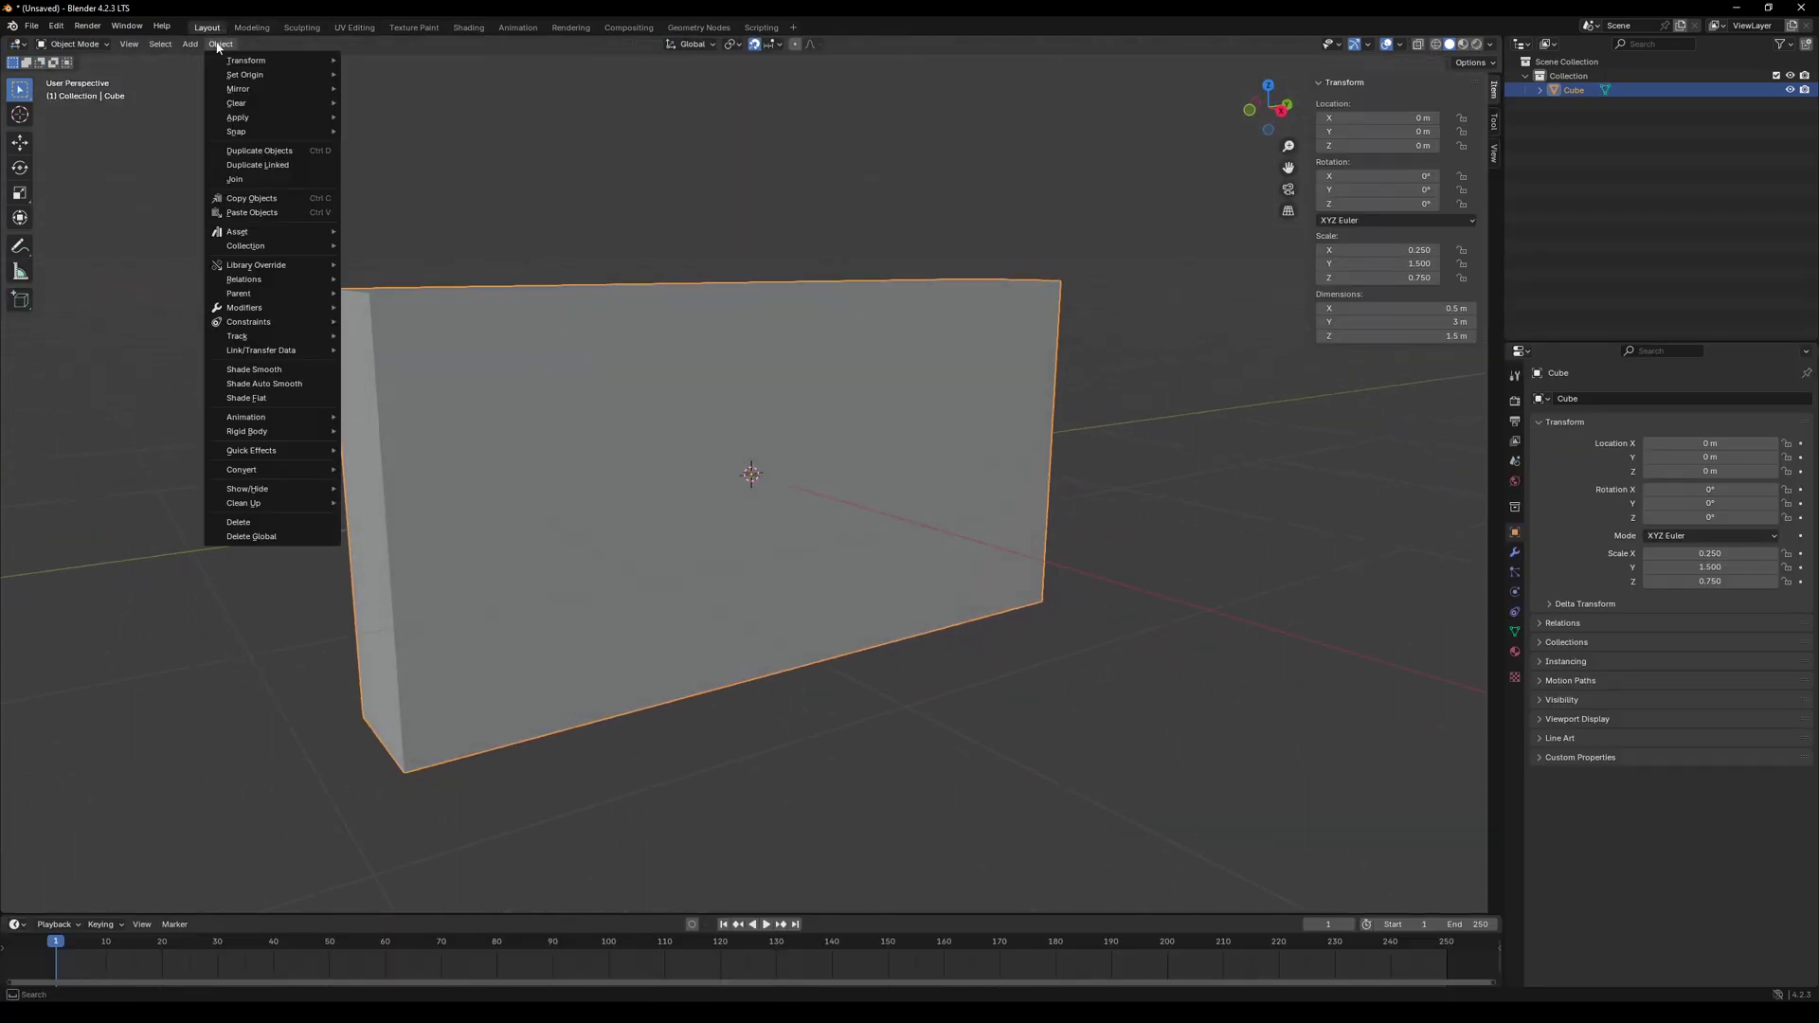
pyautogui.moveTo(268, 111)
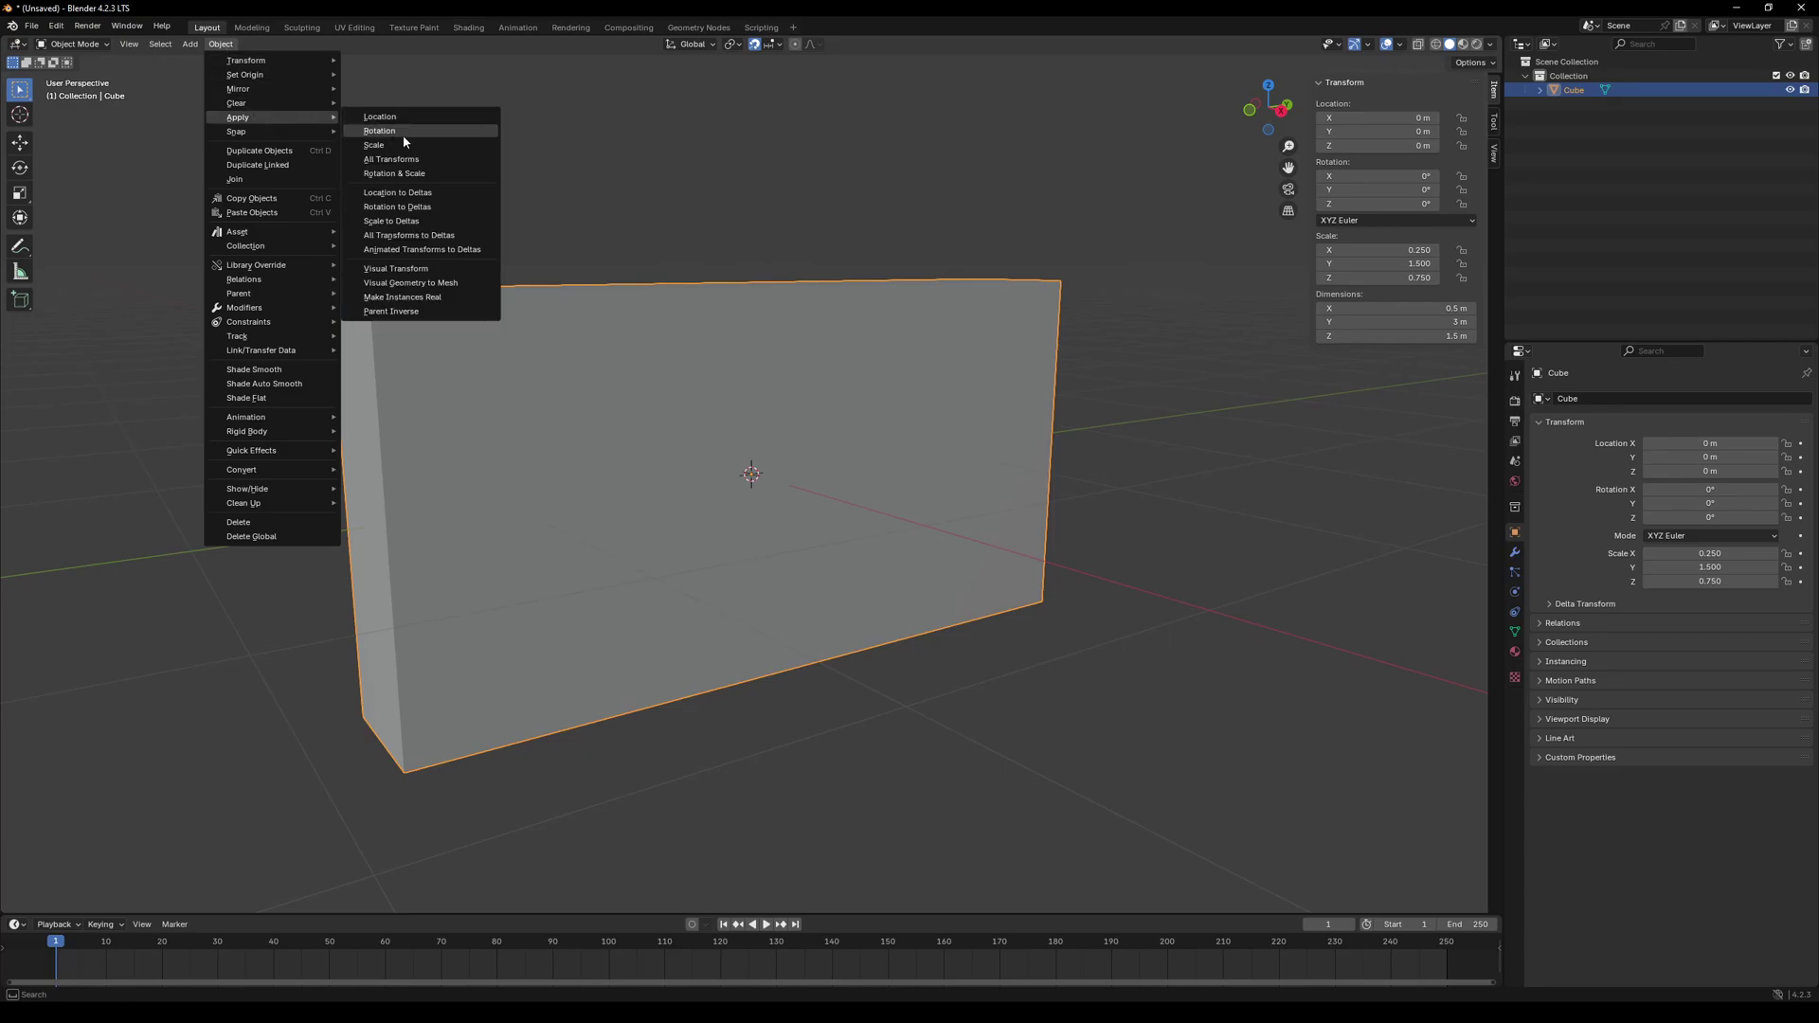
pyautogui.click(411, 156)
pyautogui.click(638, 231)
pyautogui.scroll(-2, 554, 322)
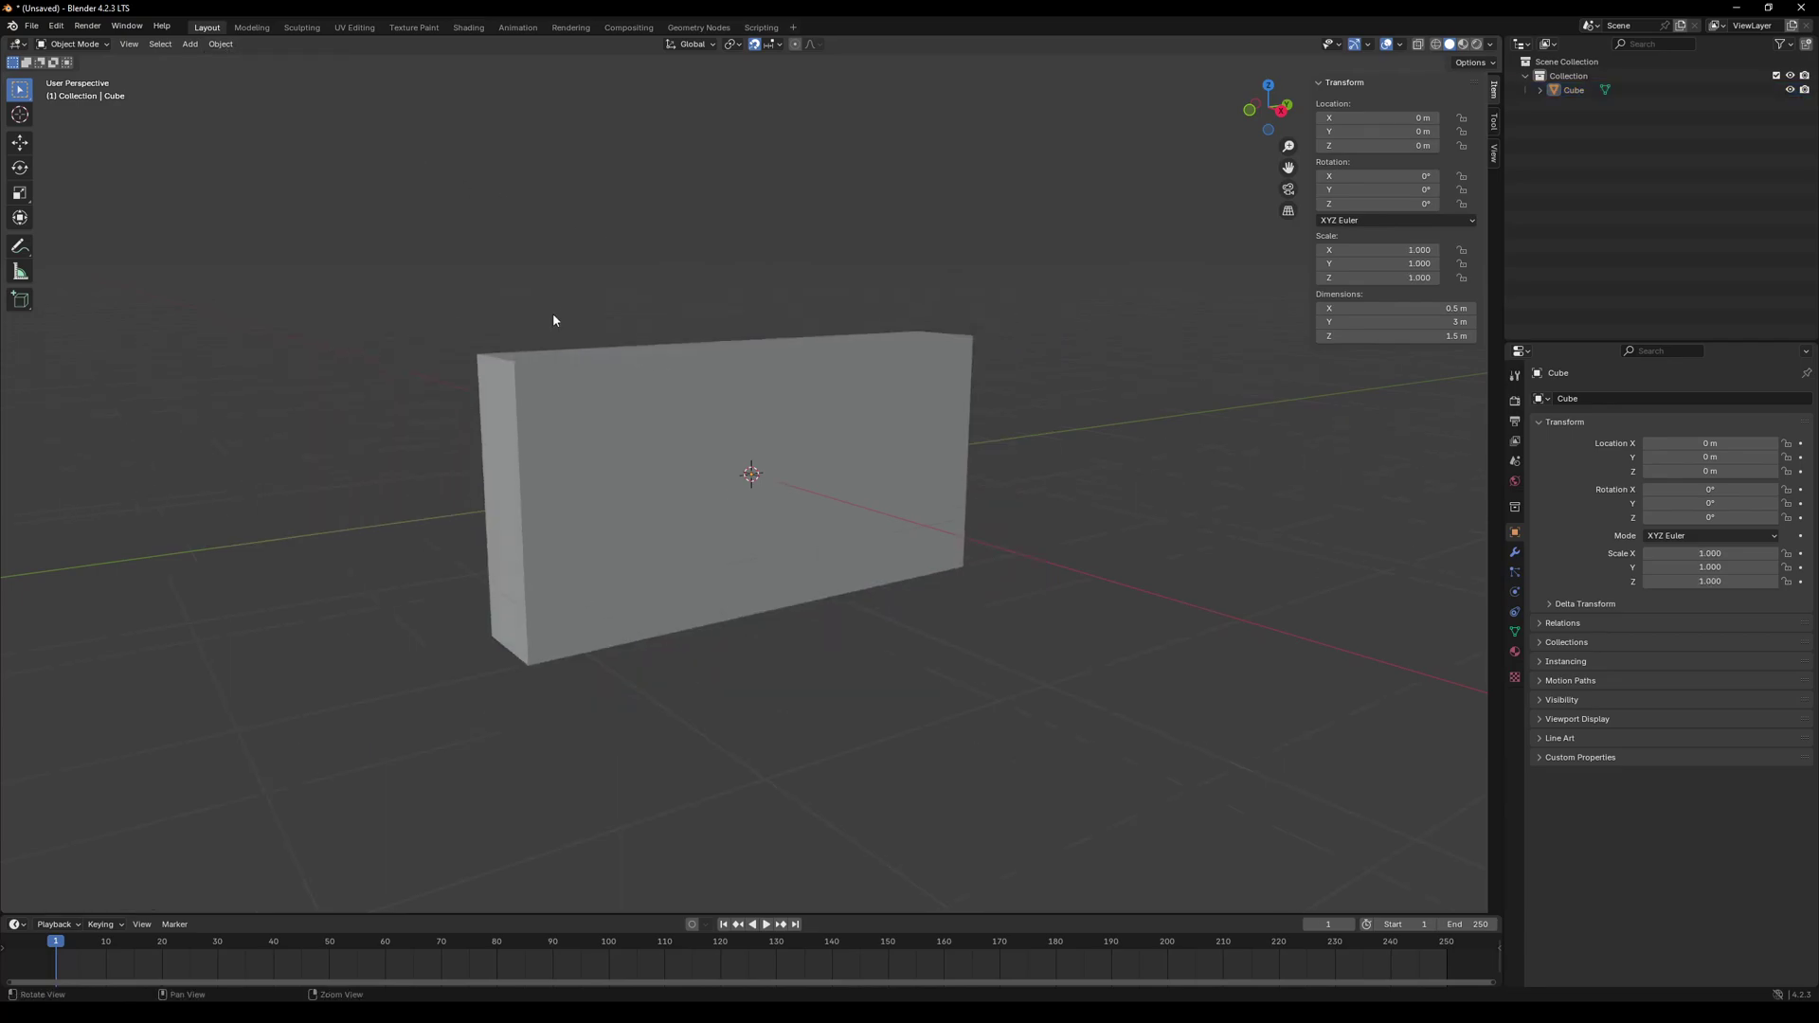
# - Unwrap all faces of the block again with its applied scale, then return to the Layout workspace
pyautogui.moveTo(508, 373); pyautogui.dragTo(527, 381, button='middle')
pyautogui.click(618, 435)
pyautogui.scroll(2, 641, 412)
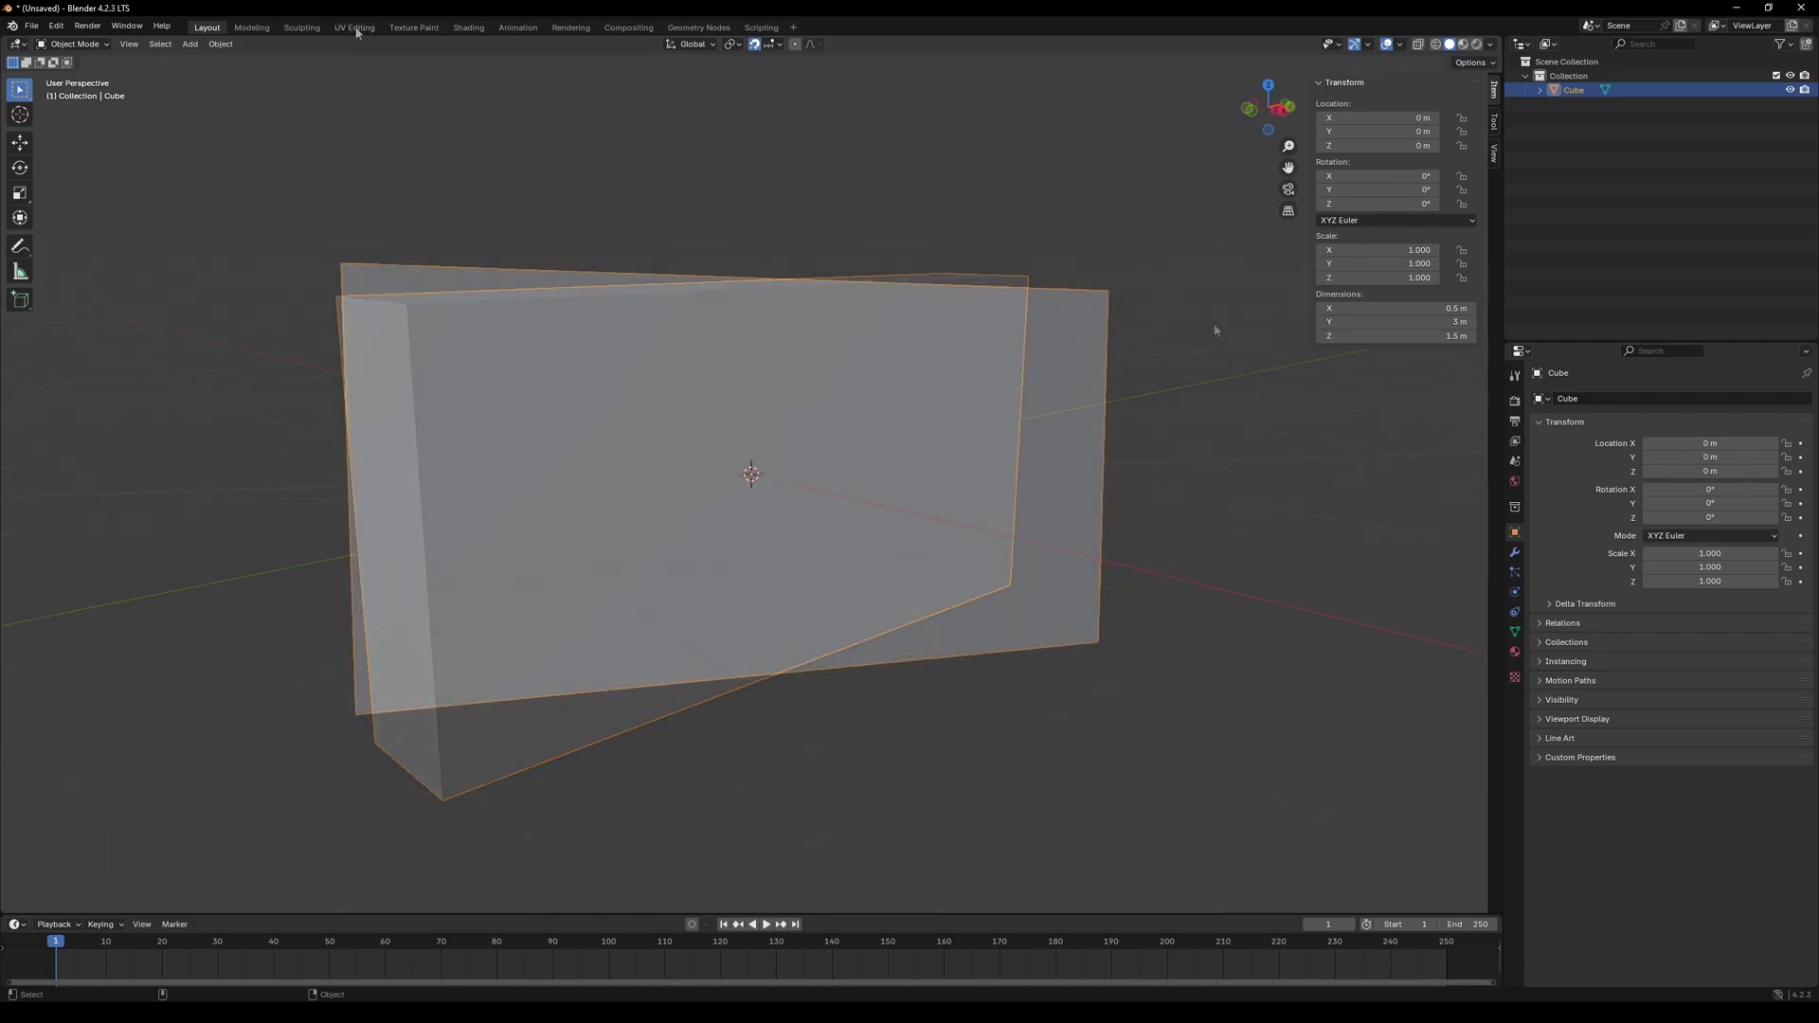
pyautogui.click(357, 28)
pyautogui.moveTo(1405, 357); pyautogui.dragTo(948, 742)
pyautogui.click(1136, 44)
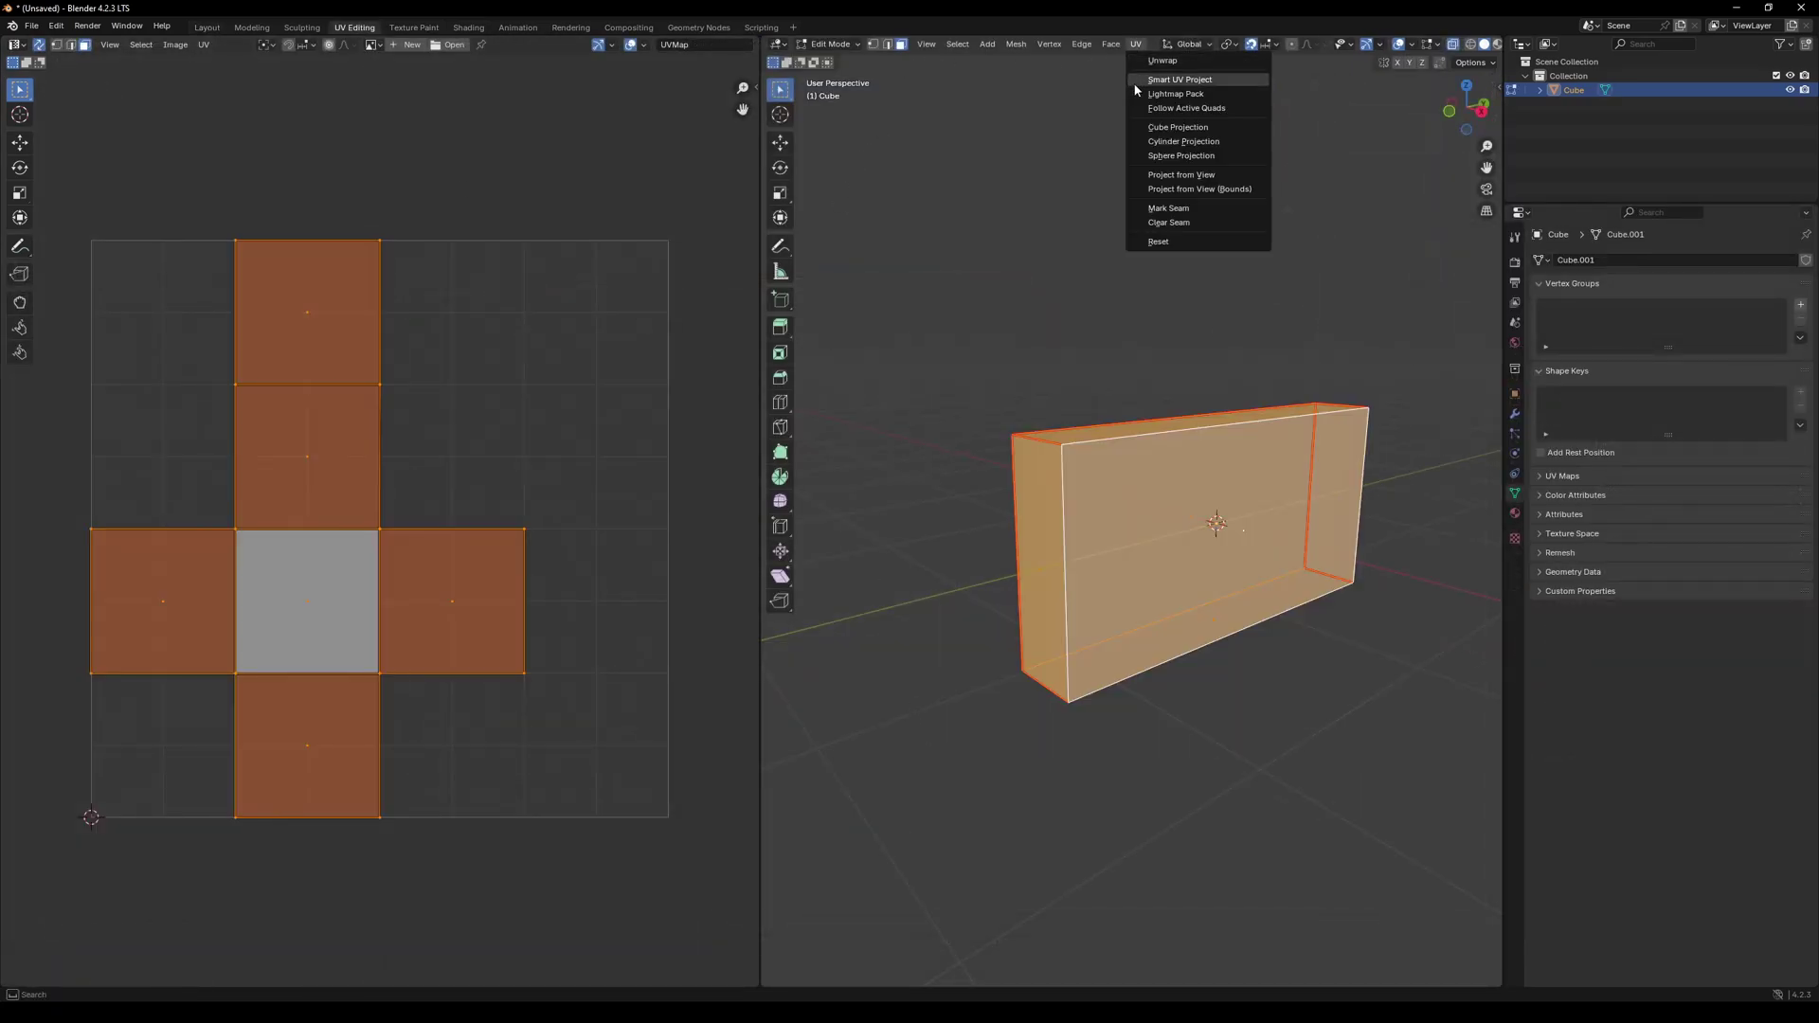
pyautogui.click(1197, 61)
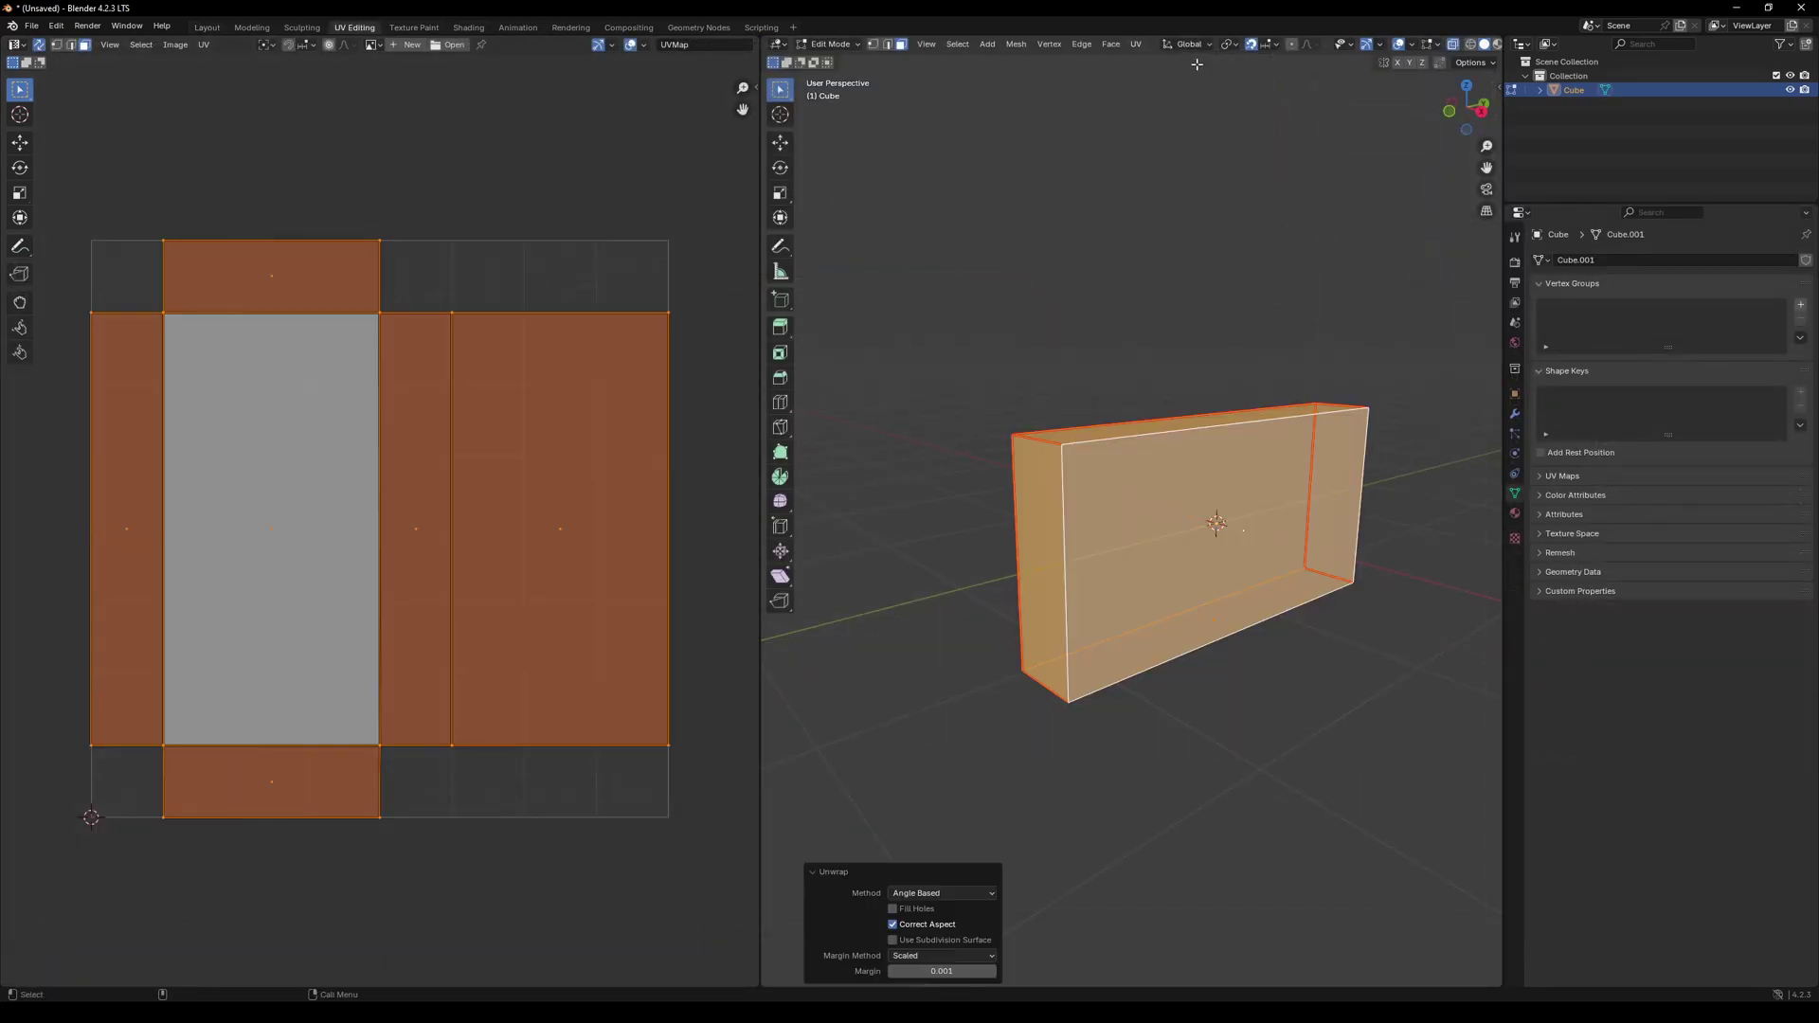
pyautogui.click(1018, 390)
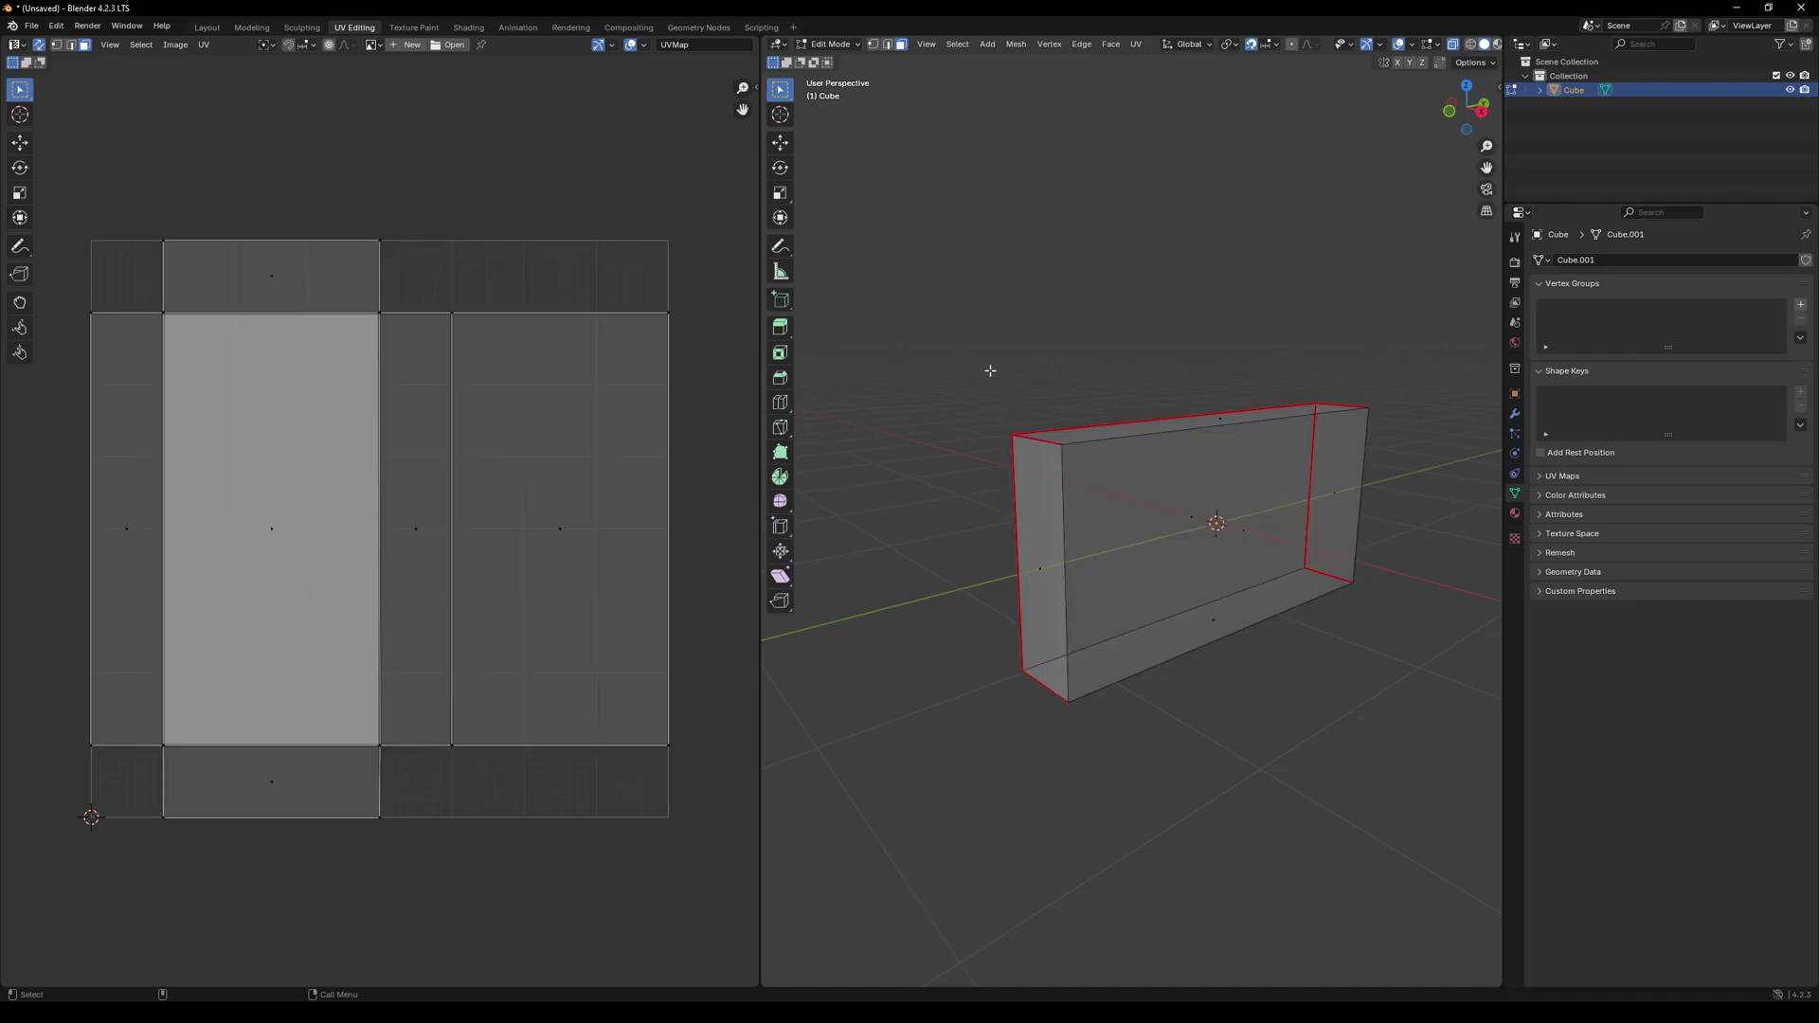
pyautogui.click(208, 28)
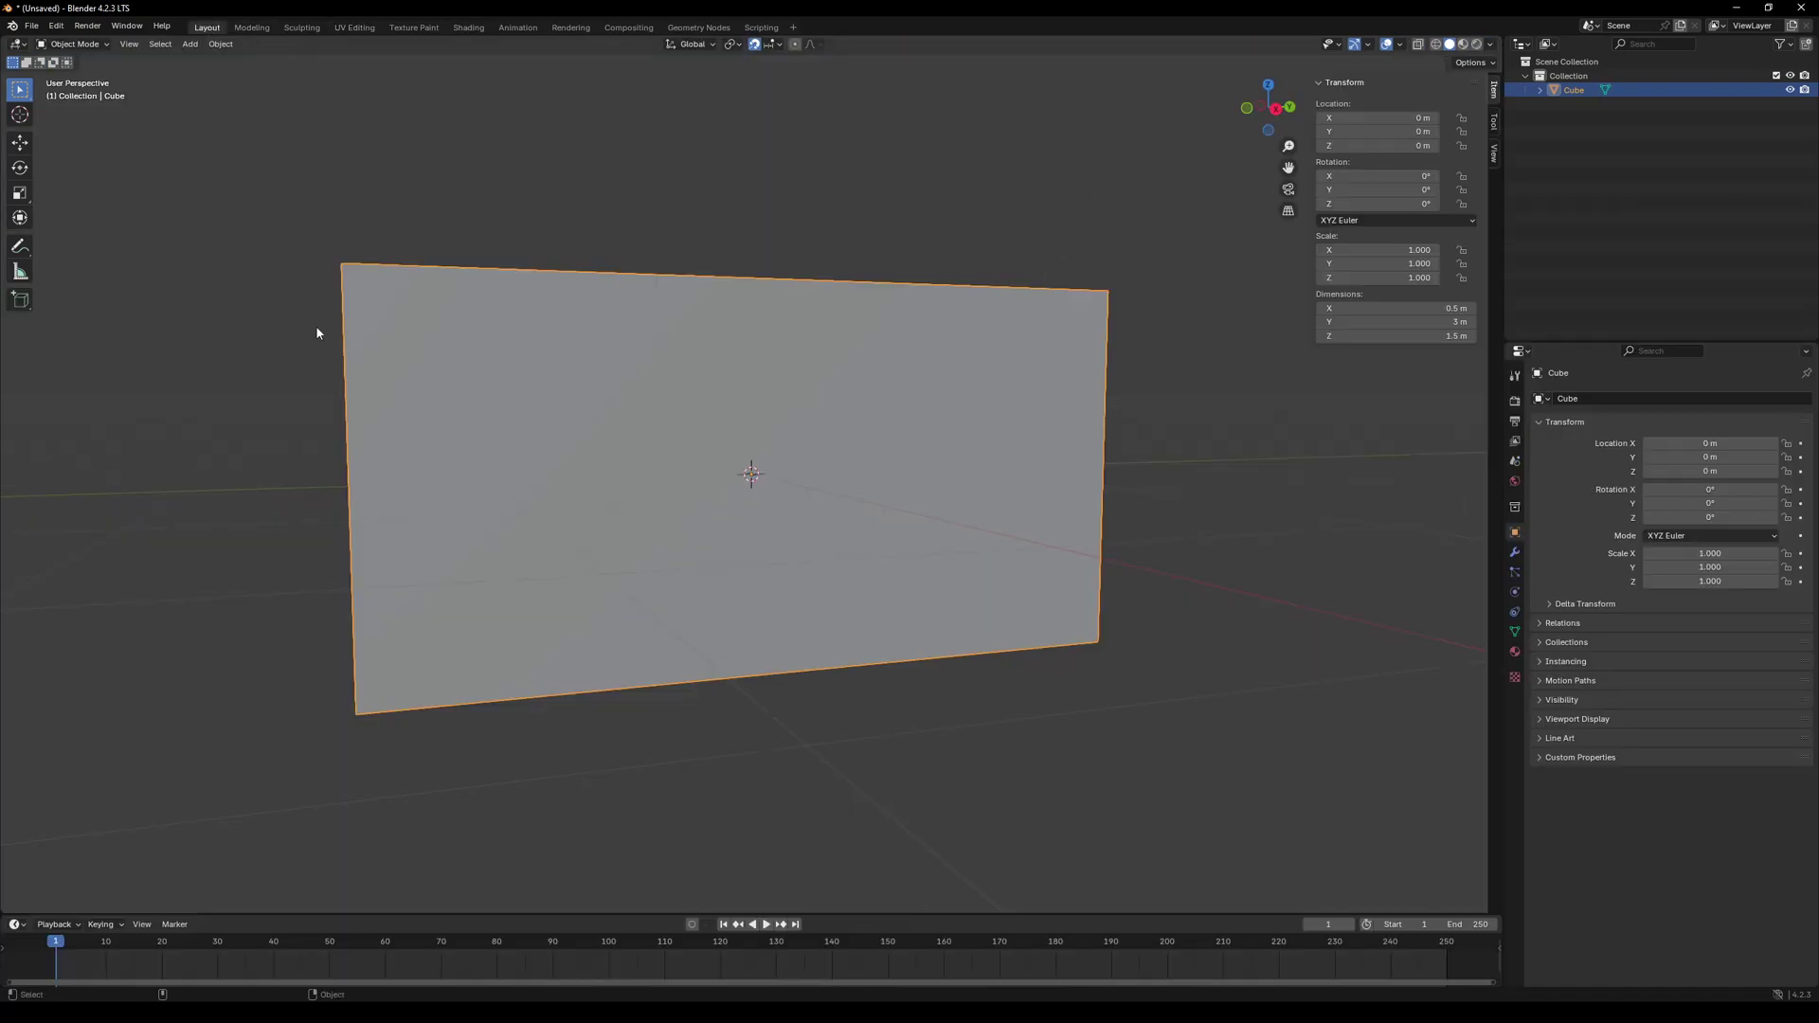
# - Rename the block as Wall_Base and deselect it
pyautogui.moveTo(451, 480); pyautogui.dragTo(549, 451, button='middle')
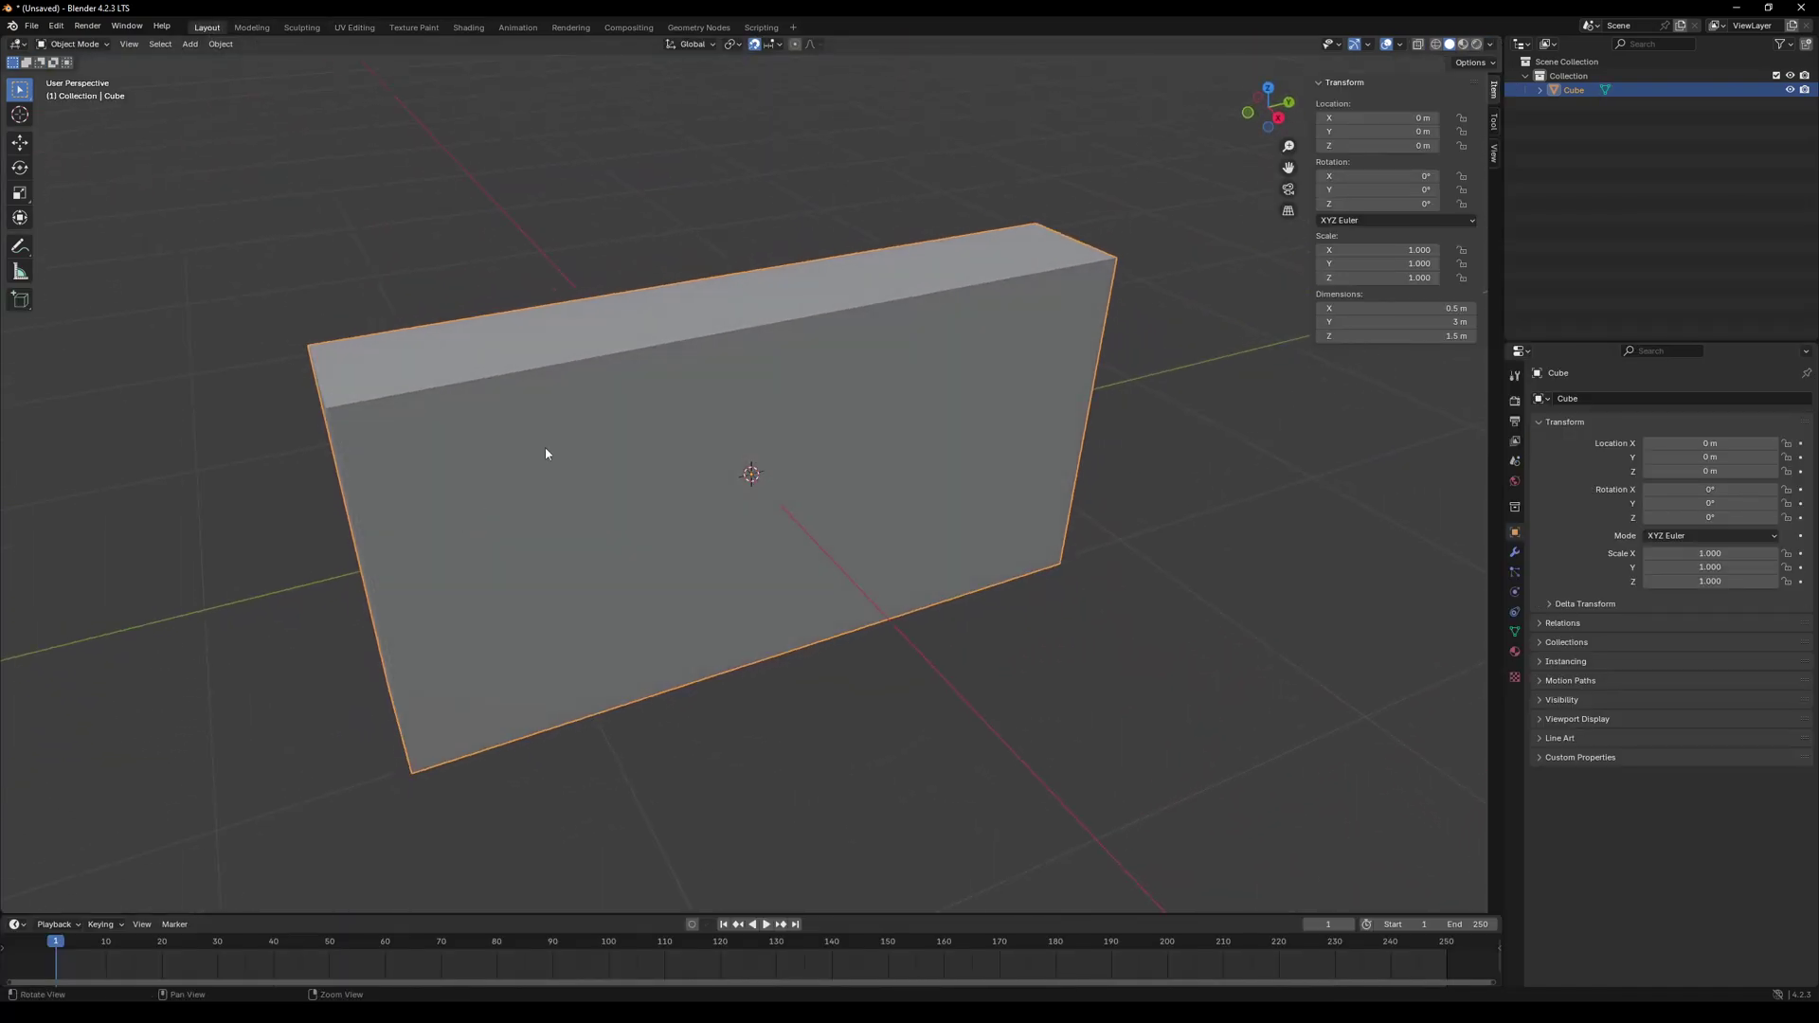
pyautogui.doubleClick(1565, 91)
pyautogui.write('W')
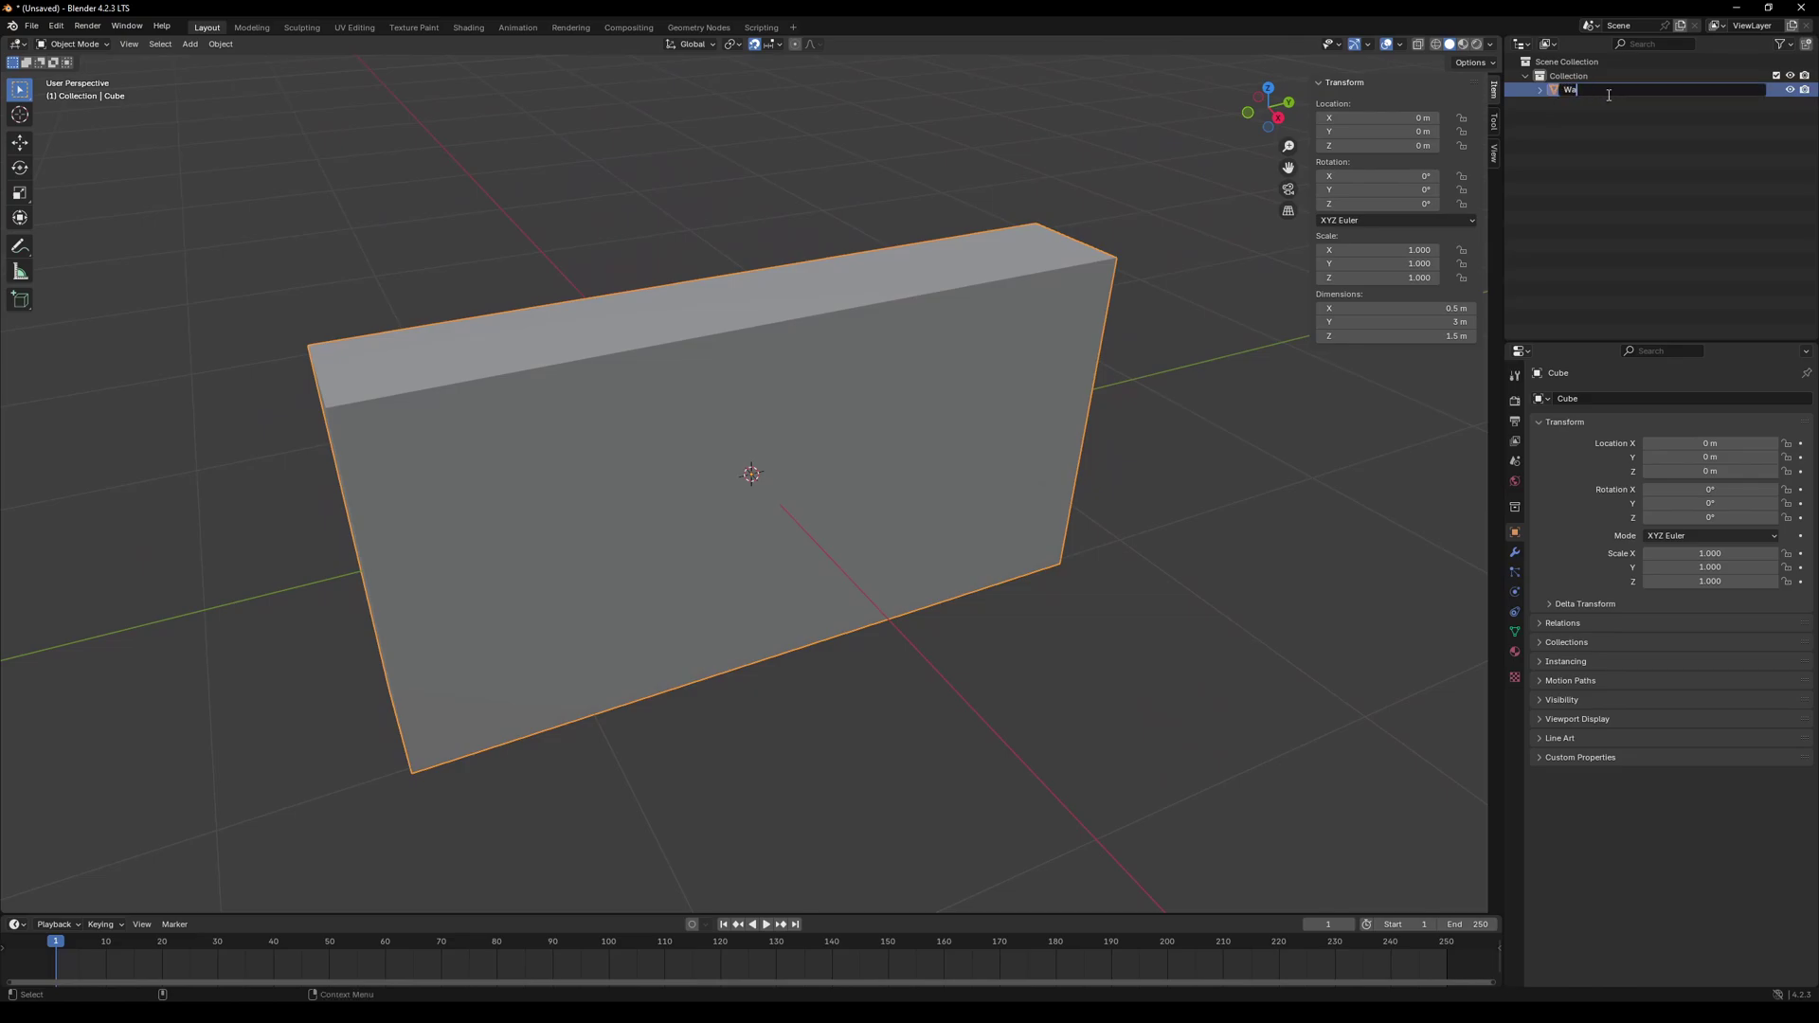
pyautogui.write('all_Base')
pyautogui.press('Return')
pyautogui.click(1110, 627)
pyautogui.scroll(-3, 922, 649)
pyautogui.moveTo(923, 652); pyautogui.dragTo(959, 616, button='middle')
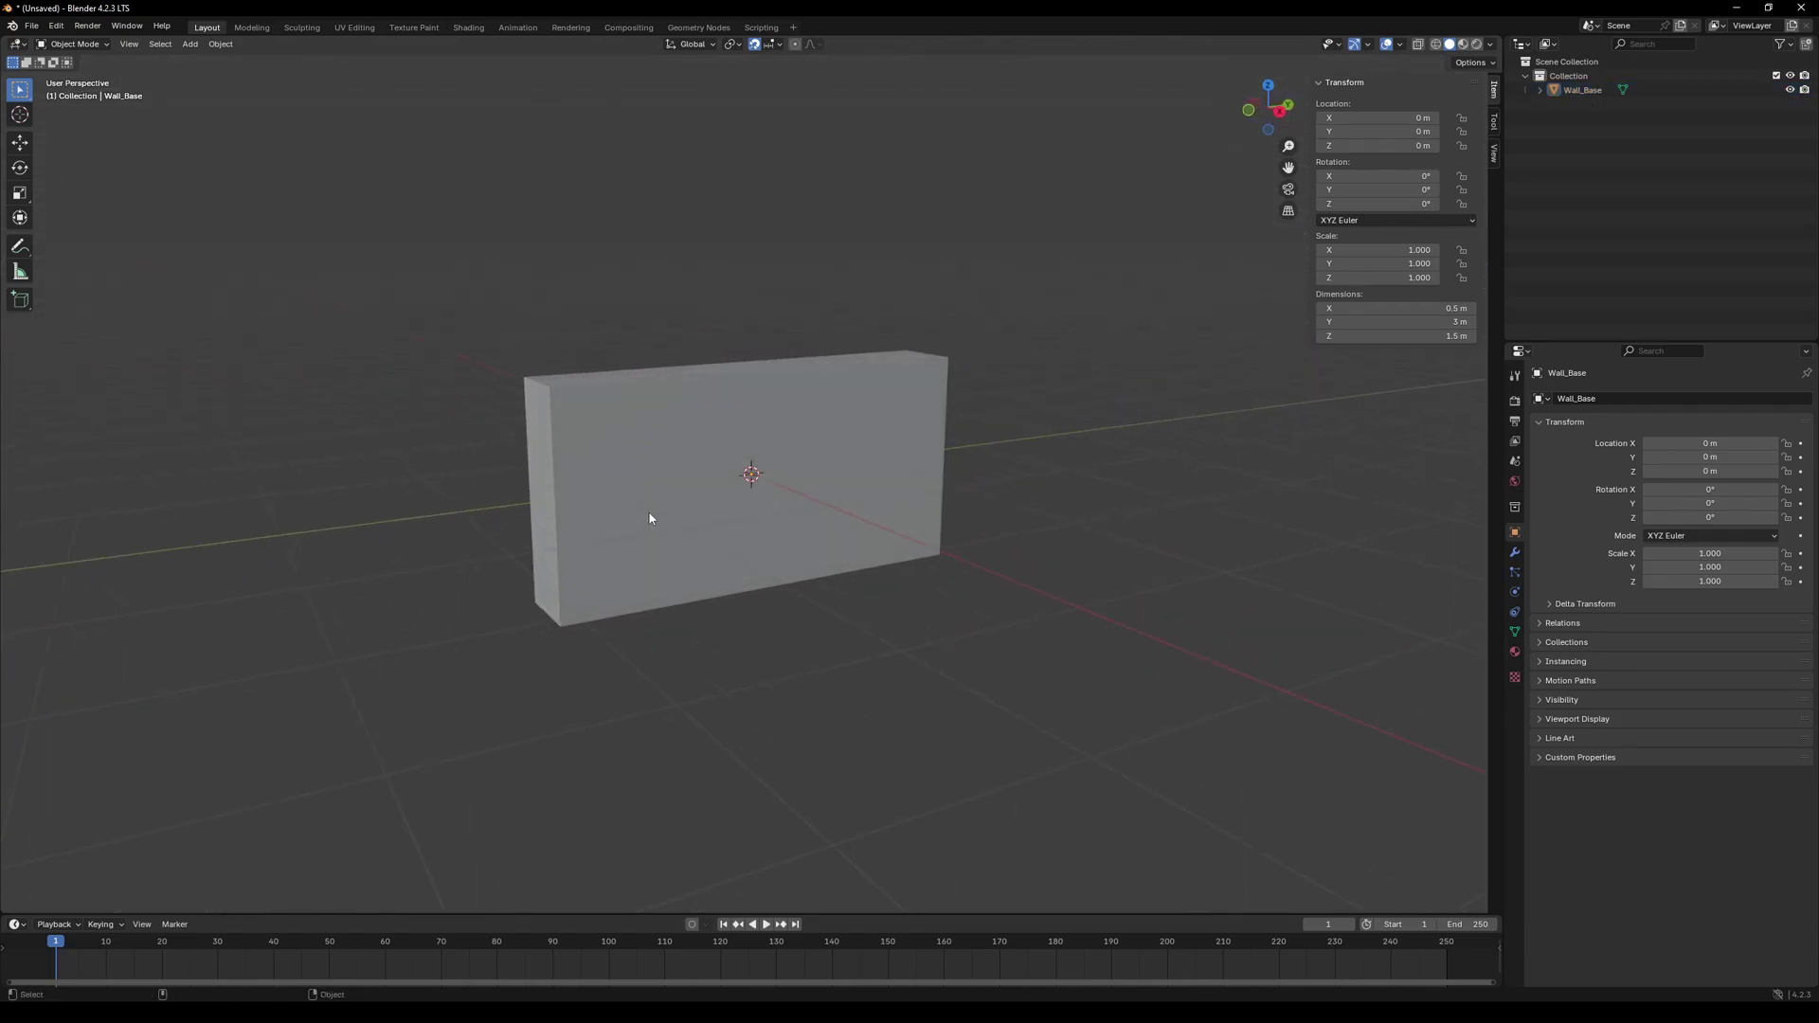
# - Duplicate the wall block along the Y axis and place the copy end to end with the original at about Y -3.01 m
pyautogui.click(649, 518)
pyautogui.hotkey('shift', 'space')
pyautogui.press('g')
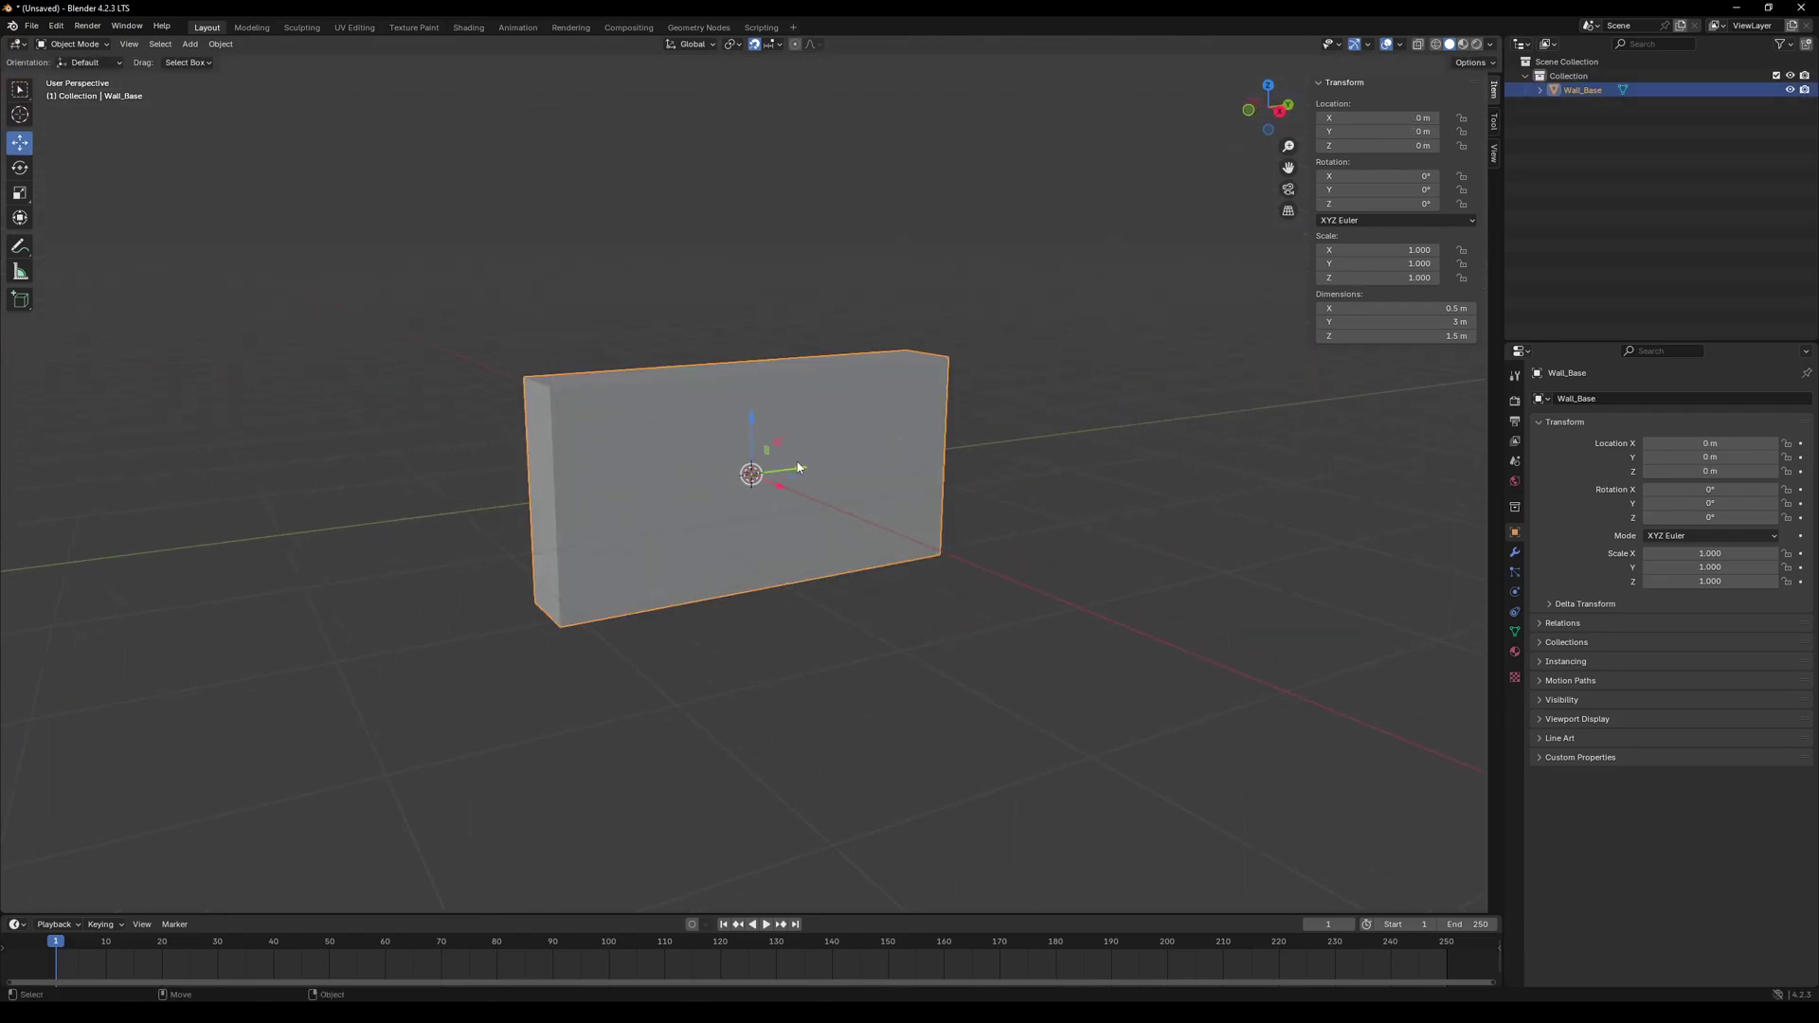
pyautogui.hotkey('shift', 'd')
pyautogui.press('y')
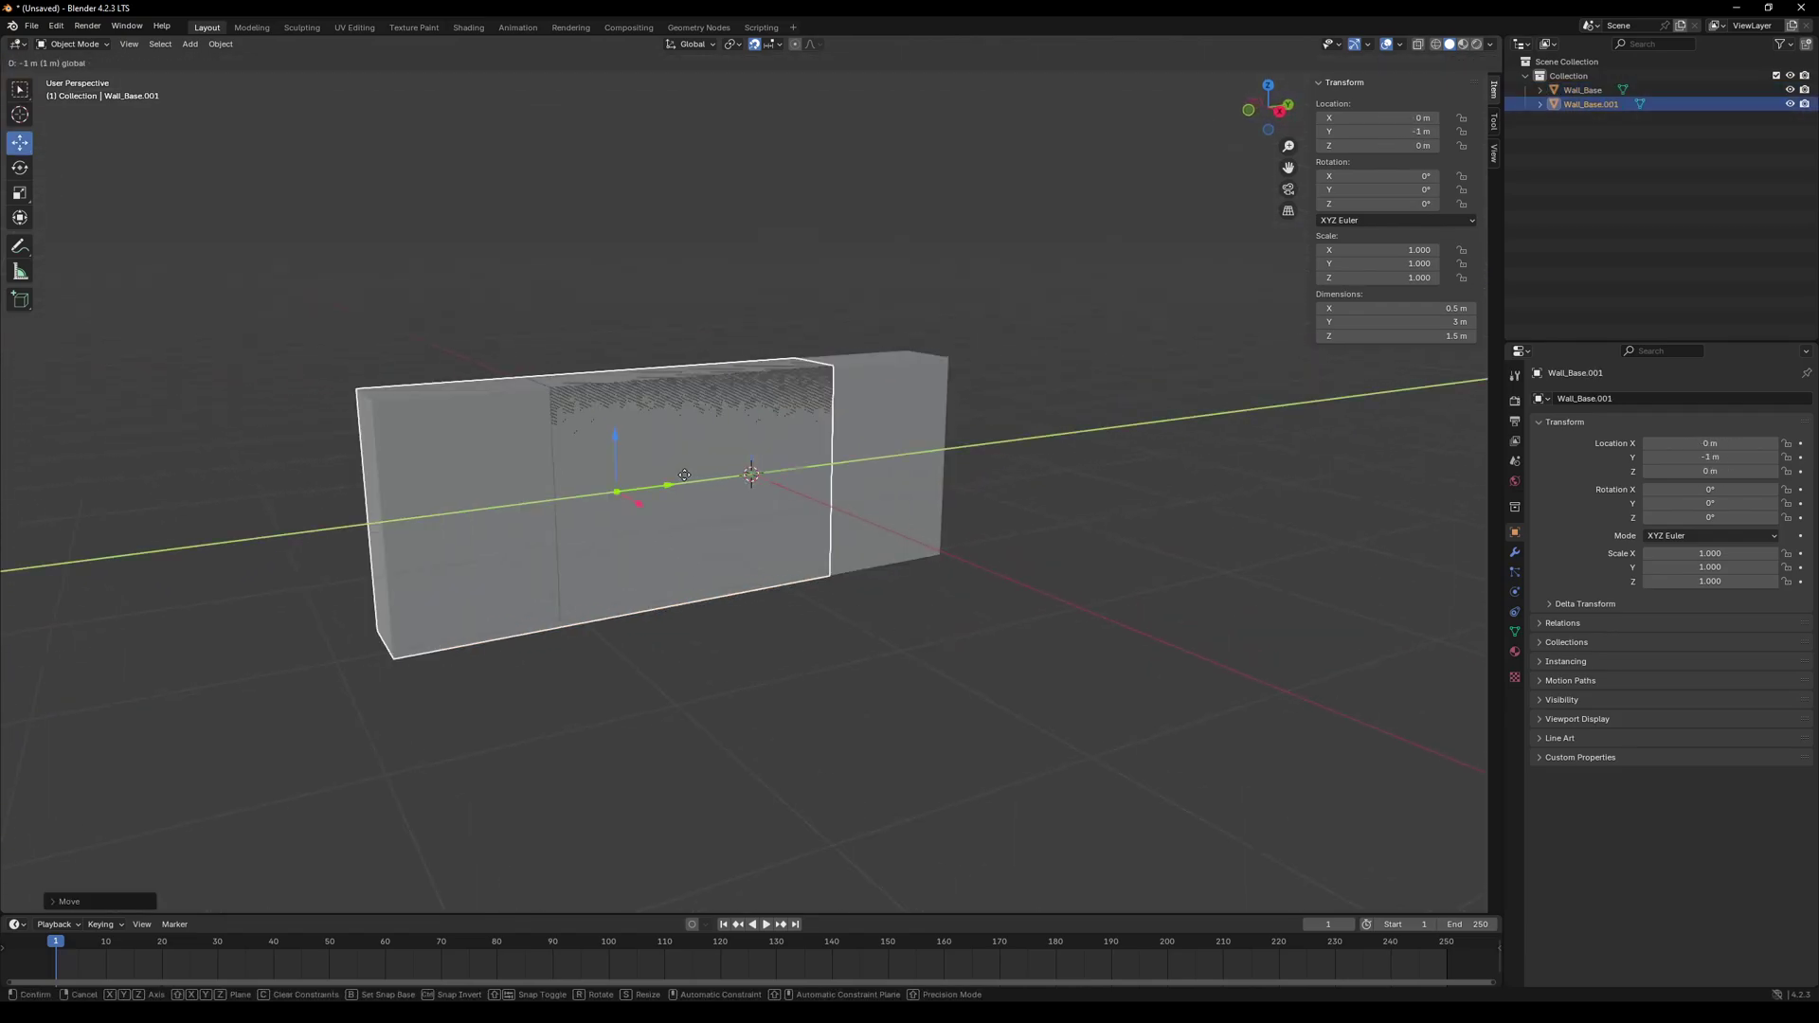
pyautogui.click(562, 477)
pyautogui.moveTo(513, 509); pyautogui.dragTo(370, 547)
pyautogui.keyDown('alt'); pyautogui.moveTo(559, 669); pyautogui.dragTo(770, 669, button='middle'); pyautogui.keyUp('alt')
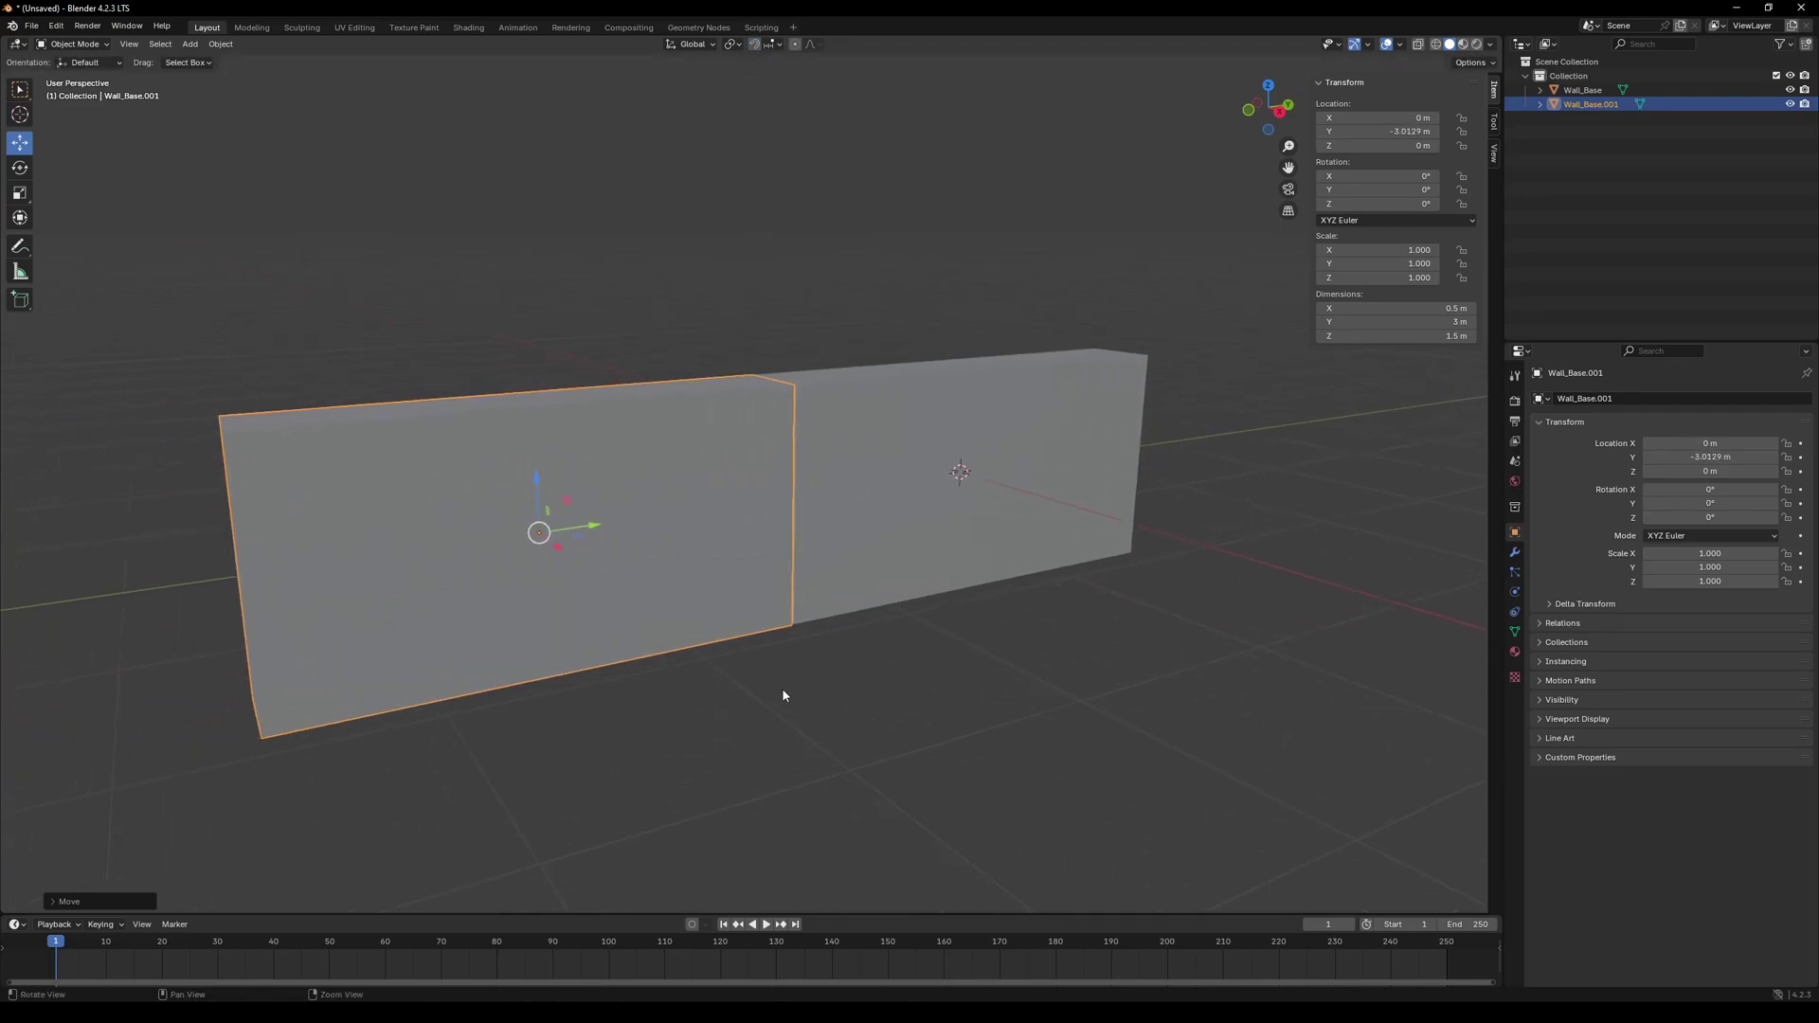
# - Shorten the copy to 0.5 m along Y and move it against the wall's end at about Y -1.744 m
pyautogui.scroll(2, 663, 606)
pyautogui.press('r')
pyautogui.moveTo(465, 563); pyautogui.dragTo(792, 522)
pyautogui.hotkey('shift', 'space')
pyautogui.press('g')
pyautogui.click(1429, 322)
pyautogui.write('0.5')
pyautogui.press('Return')
pyautogui.click(856, 243)
pyautogui.moveTo(857, 243); pyautogui.dragTo(788, 288, button='middle')
# - Raise the short block's top face to make a column about 1.84 m tall
pyautogui.click(642, 527)
pyautogui.press('Tab')
pyautogui.moveTo(535, 351); pyautogui.dragTo(725, 464)
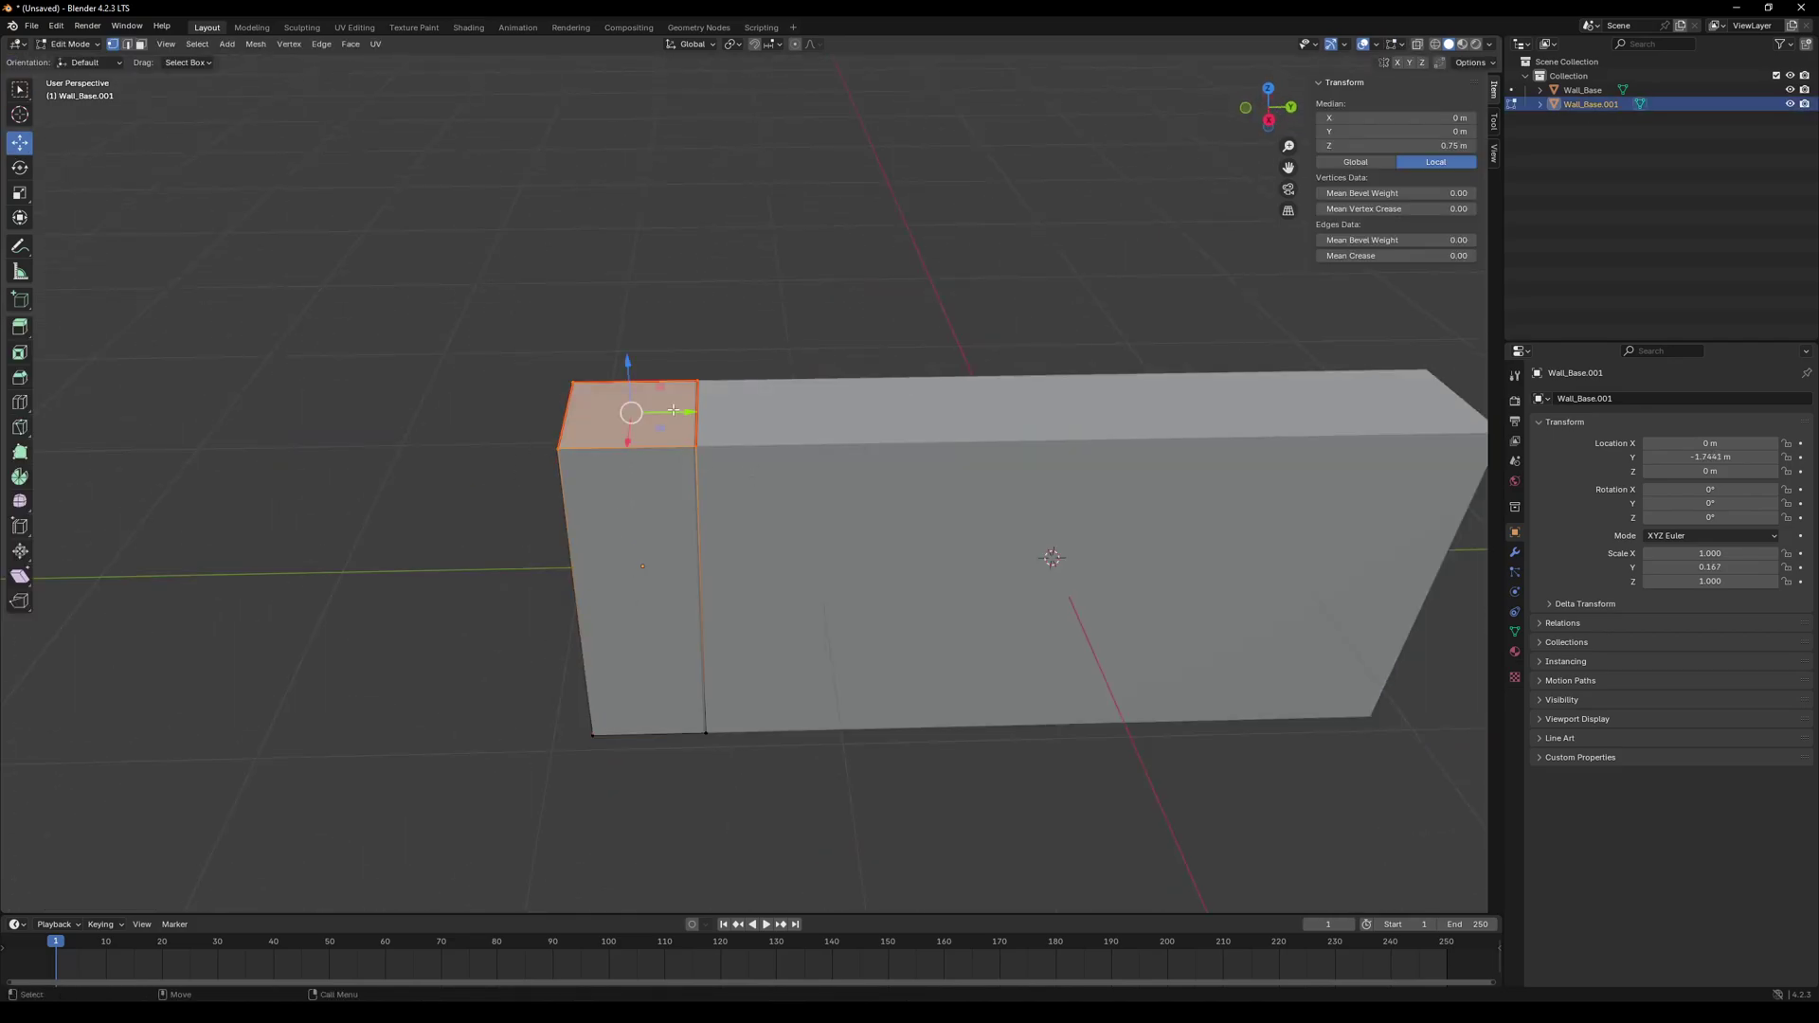
pyautogui.moveTo(628, 365); pyautogui.dragTo(644, 222)
pyautogui.click(805, 284)
pyautogui.moveTo(833, 369)
pyautogui.mouseDown(button='middle')
pyautogui.moveTo(873, 309)
pyautogui.moveTo(858, 364)
pyautogui.mouseUp(button='middle')
pyautogui.hotkey('ctrl', 'z')
pyautogui.moveTo(656, 239); pyautogui.dragTo(659, 261)
pyautogui.click(918, 281)
pyautogui.scroll(-1, 917, 281)
pyautogui.moveTo(834, 371); pyautogui.dragTo(820, 345, button='middle')
pyautogui.scroll(3, 821, 345)
pyautogui.press('Tab')
# - Nudge the column along Y to about -1.755 m, against the end of the wall
pyautogui.moveTo(655, 556); pyautogui.dragTo(650, 557)
pyautogui.scroll(-3, 1097, 710)
pyautogui.click(1096, 711)
pyautogui.moveTo(1097, 710); pyautogui.dragTo(1175, 758, button='middle')
# - Set both the X and Y dimensions of the column to 0.6 m
pyautogui.click(781, 558)
pyautogui.press('s')
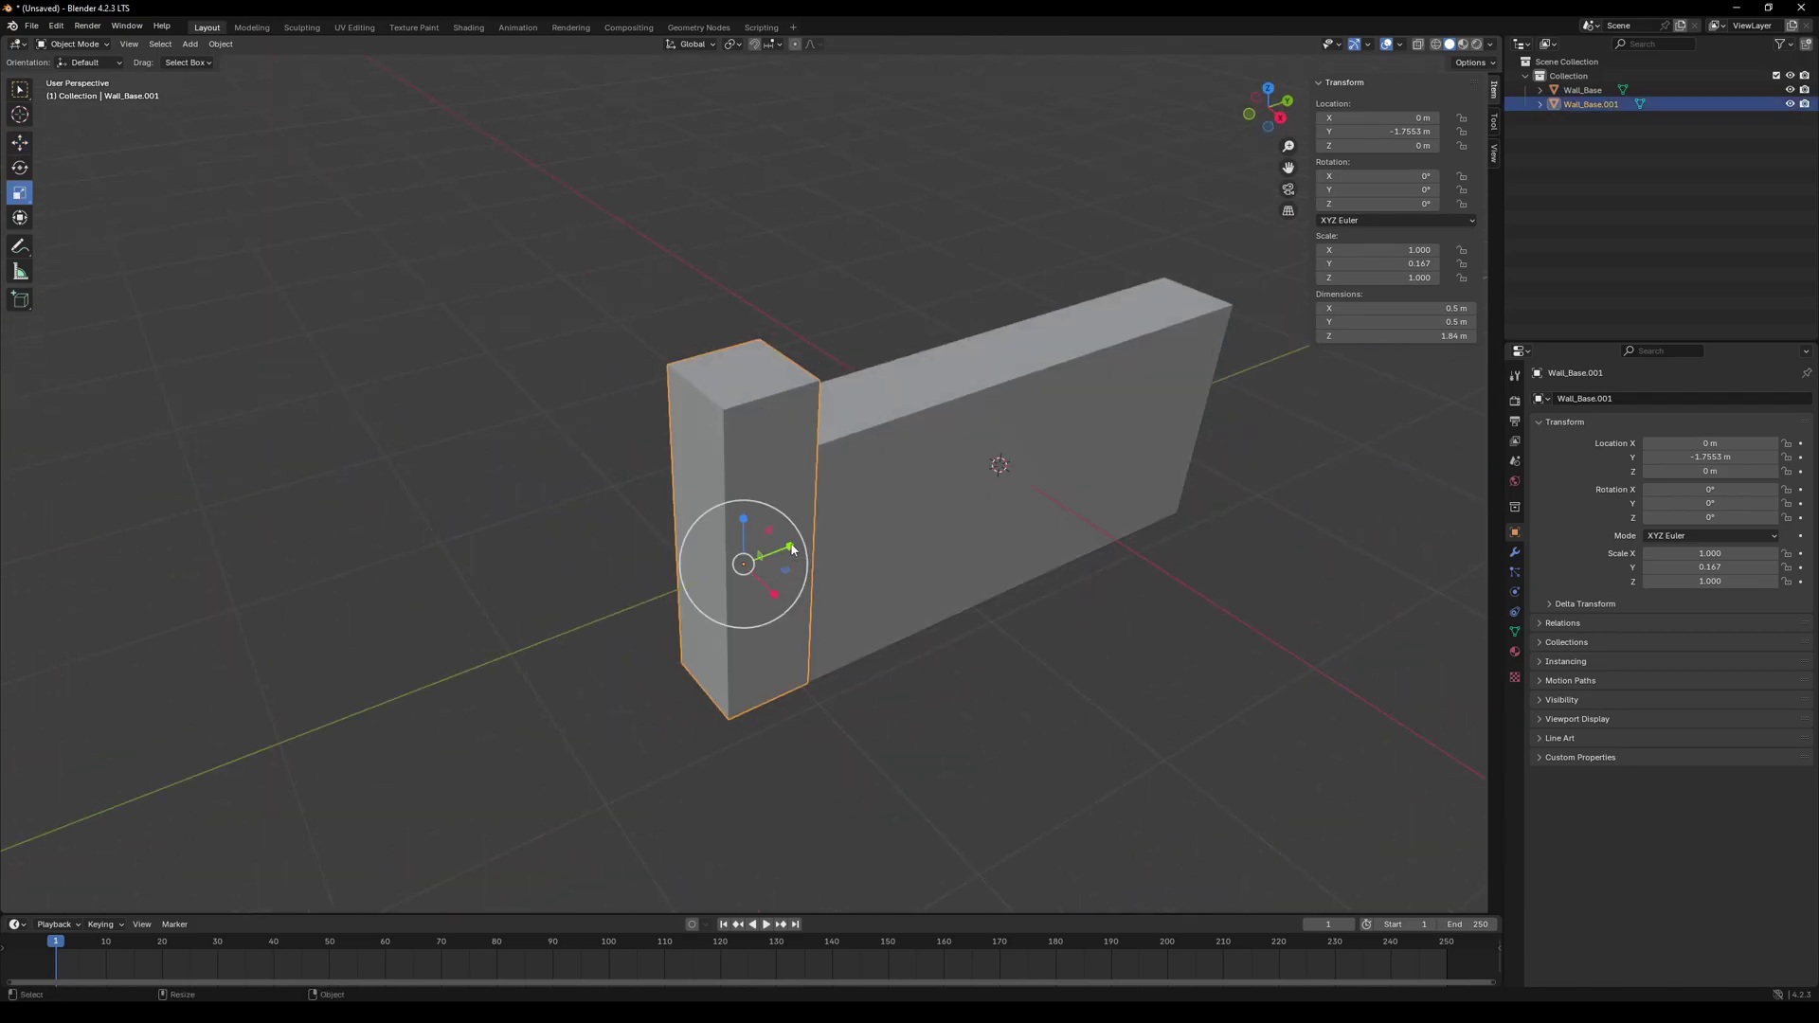
pyautogui.moveTo(794, 548); pyautogui.dragTo(795, 542)
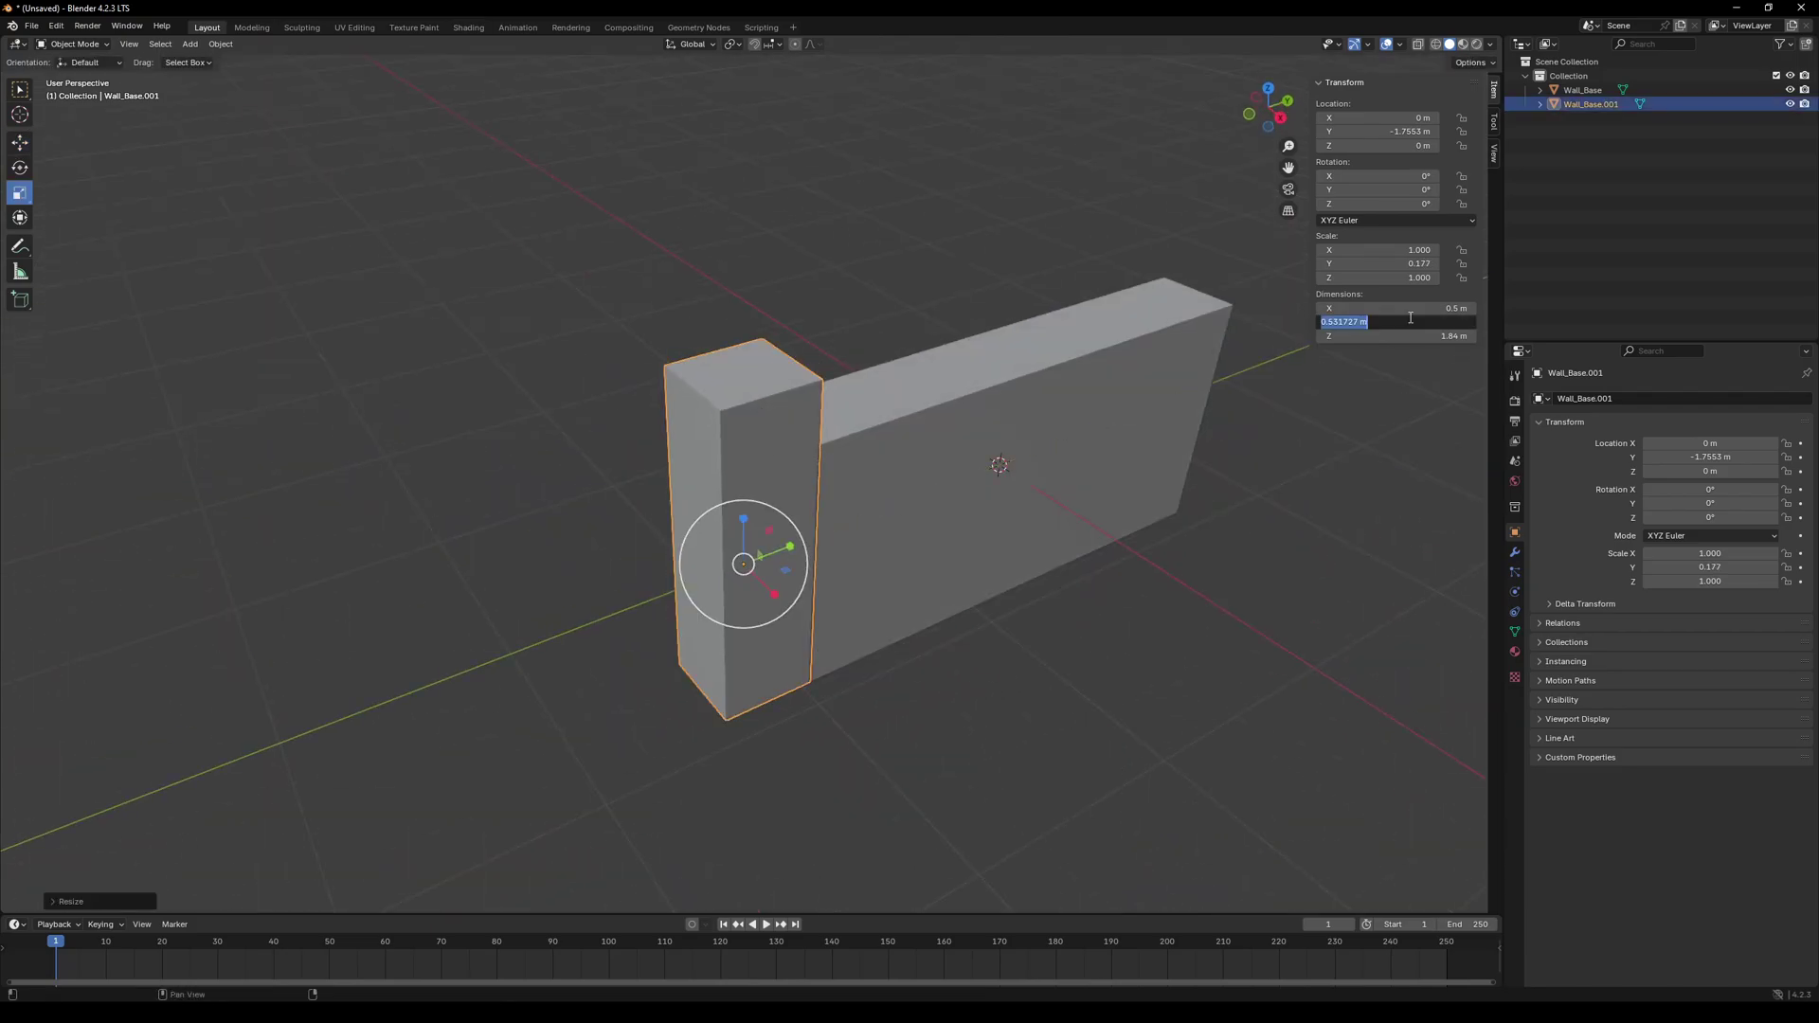
pyautogui.write('0.6')
pyautogui.press('Return')
pyautogui.doubleClick(1432, 311)
pyautogui.write('0.6')
pyautogui.press('Return')
pyautogui.click(1061, 689)
pyautogui.moveTo(1051, 690); pyautogui.dragTo(974, 609, button='middle')
# - Move the thickened column along Y to about -1.8 m so it meets the wall's end
pyautogui.click(674, 412)
pyautogui.press('g')
pyautogui.moveTo(701, 402); pyautogui.dragTo(691, 400)
pyautogui.click(788, 706)
pyautogui.moveTo(833, 607); pyautogui.dragTo(833, 755, button='middle')
# - Apply all transforms to the column and set its origin to its geometry
pyautogui.click(627, 418)
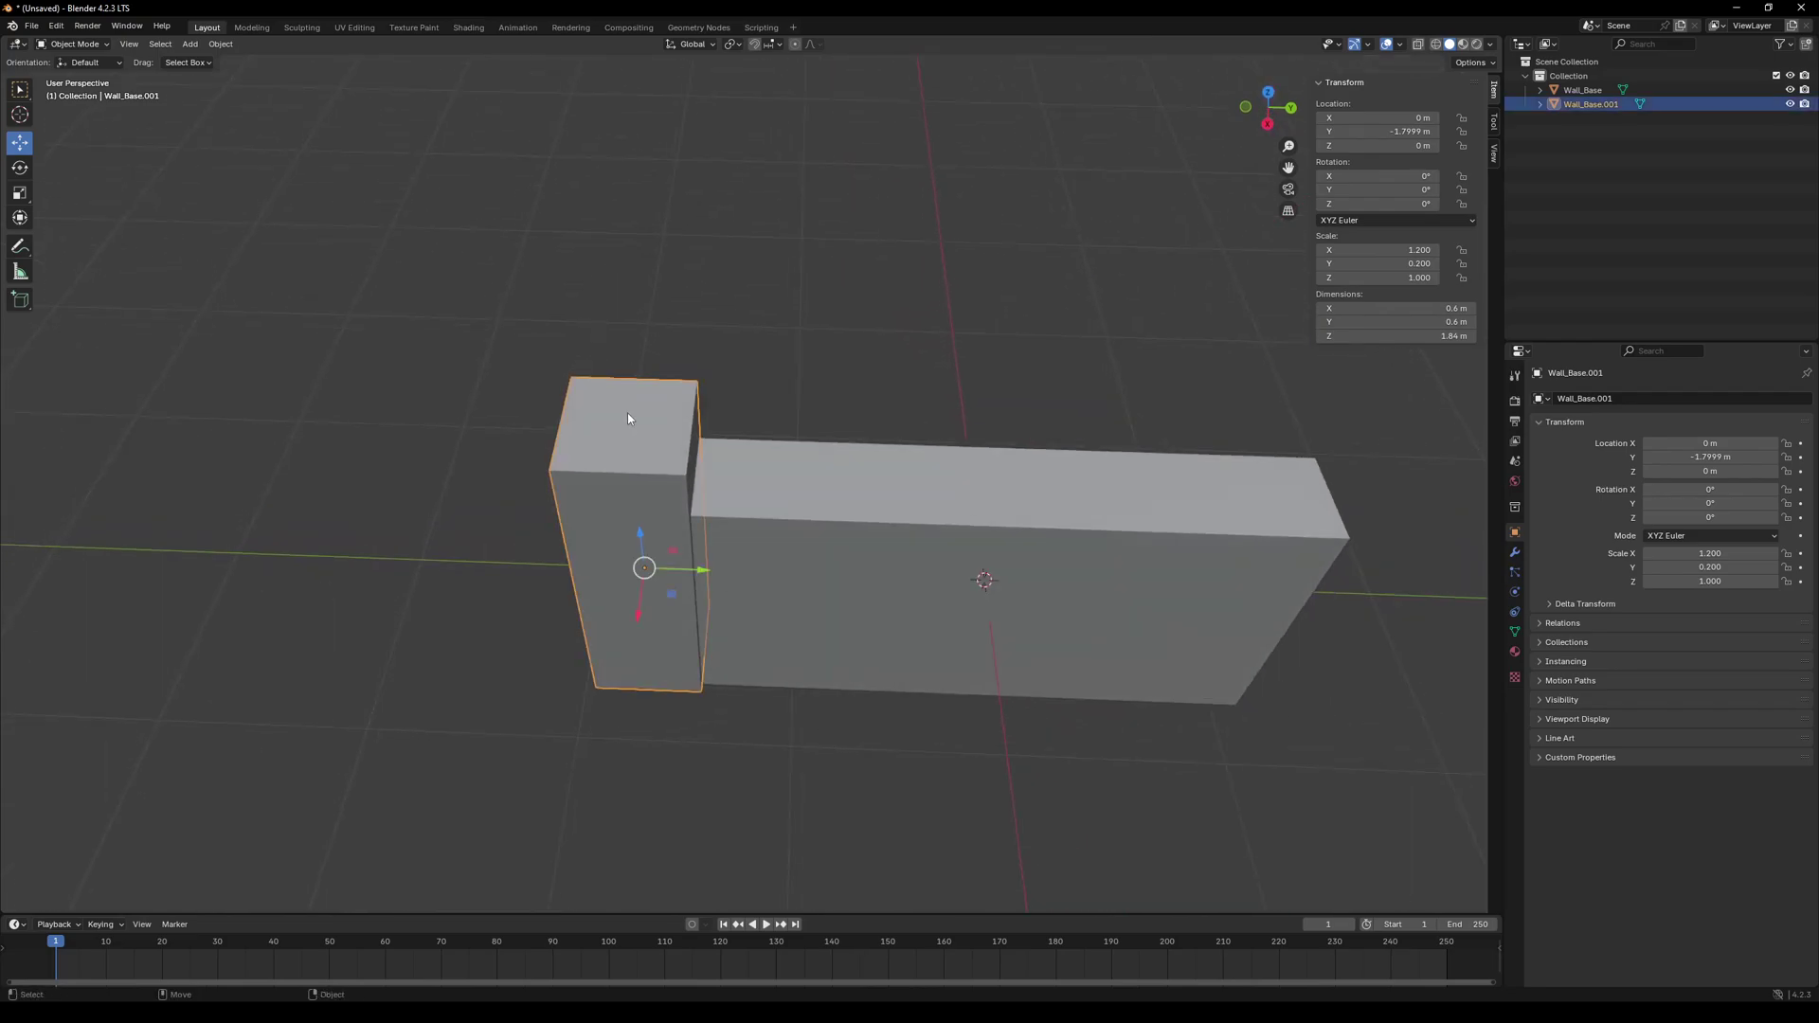
pyautogui.click(192, 45)
pyautogui.moveTo(221, 44)
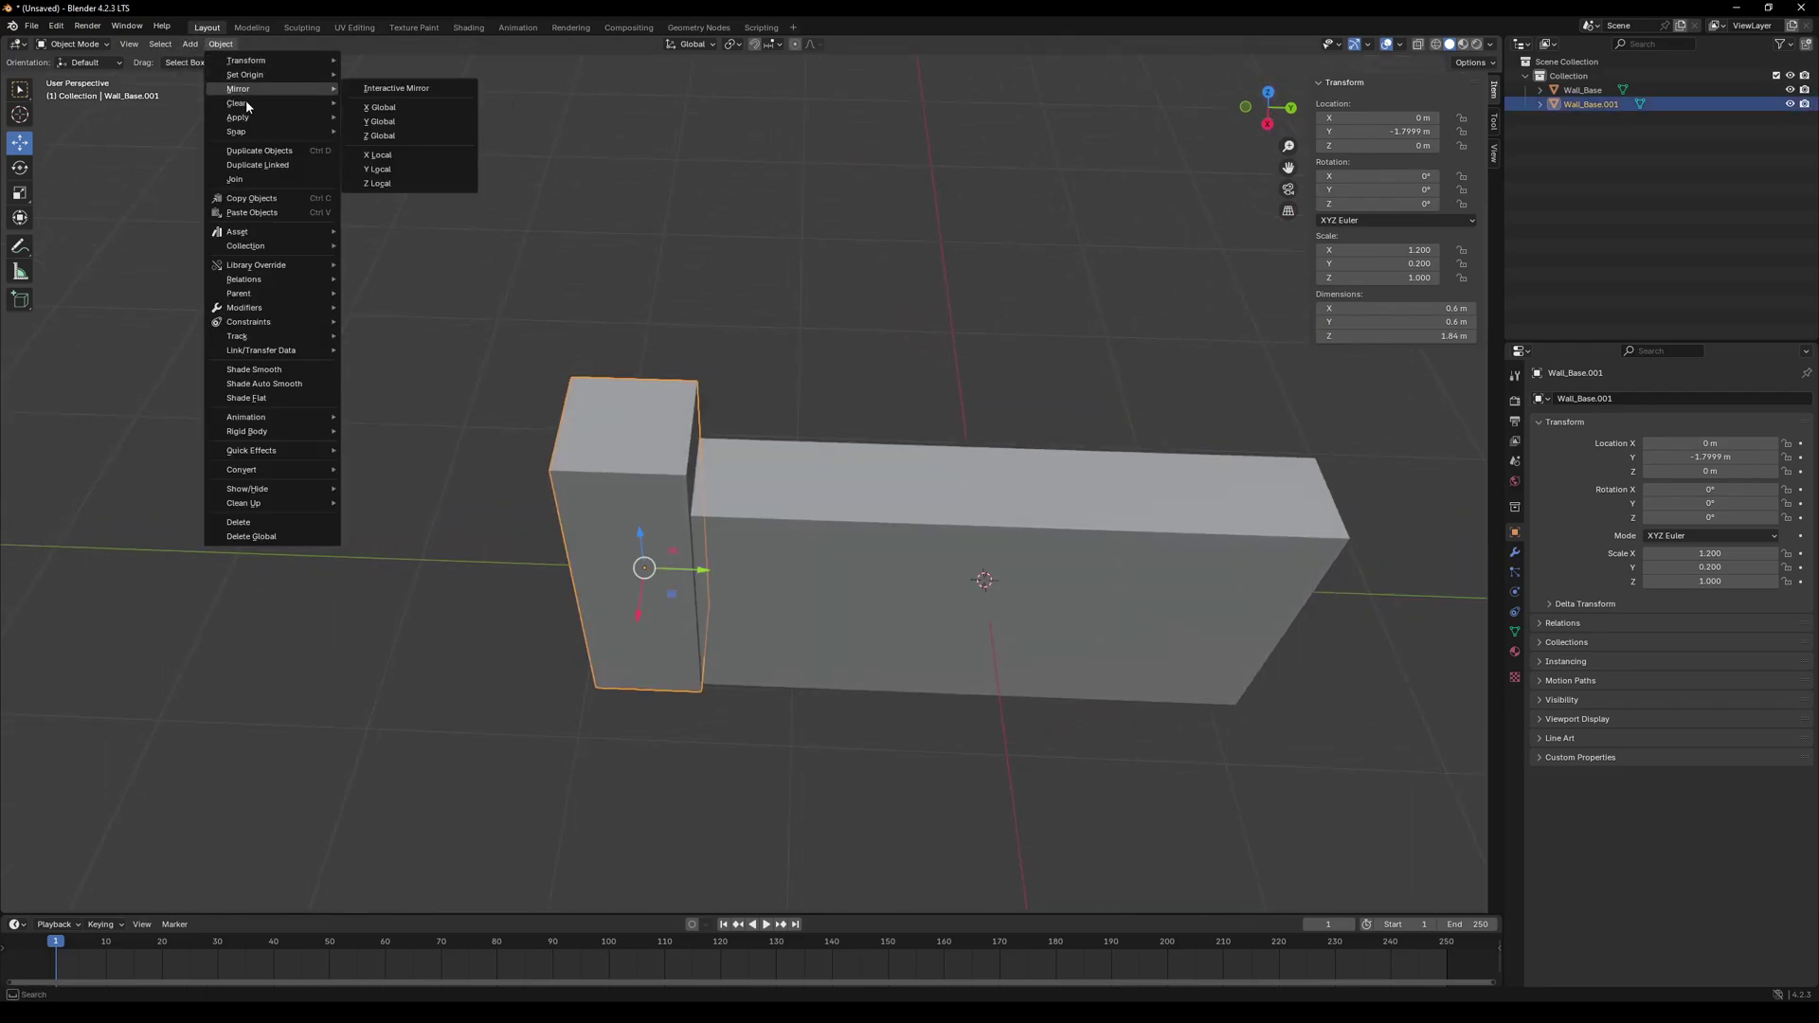
pyautogui.moveTo(250, 116)
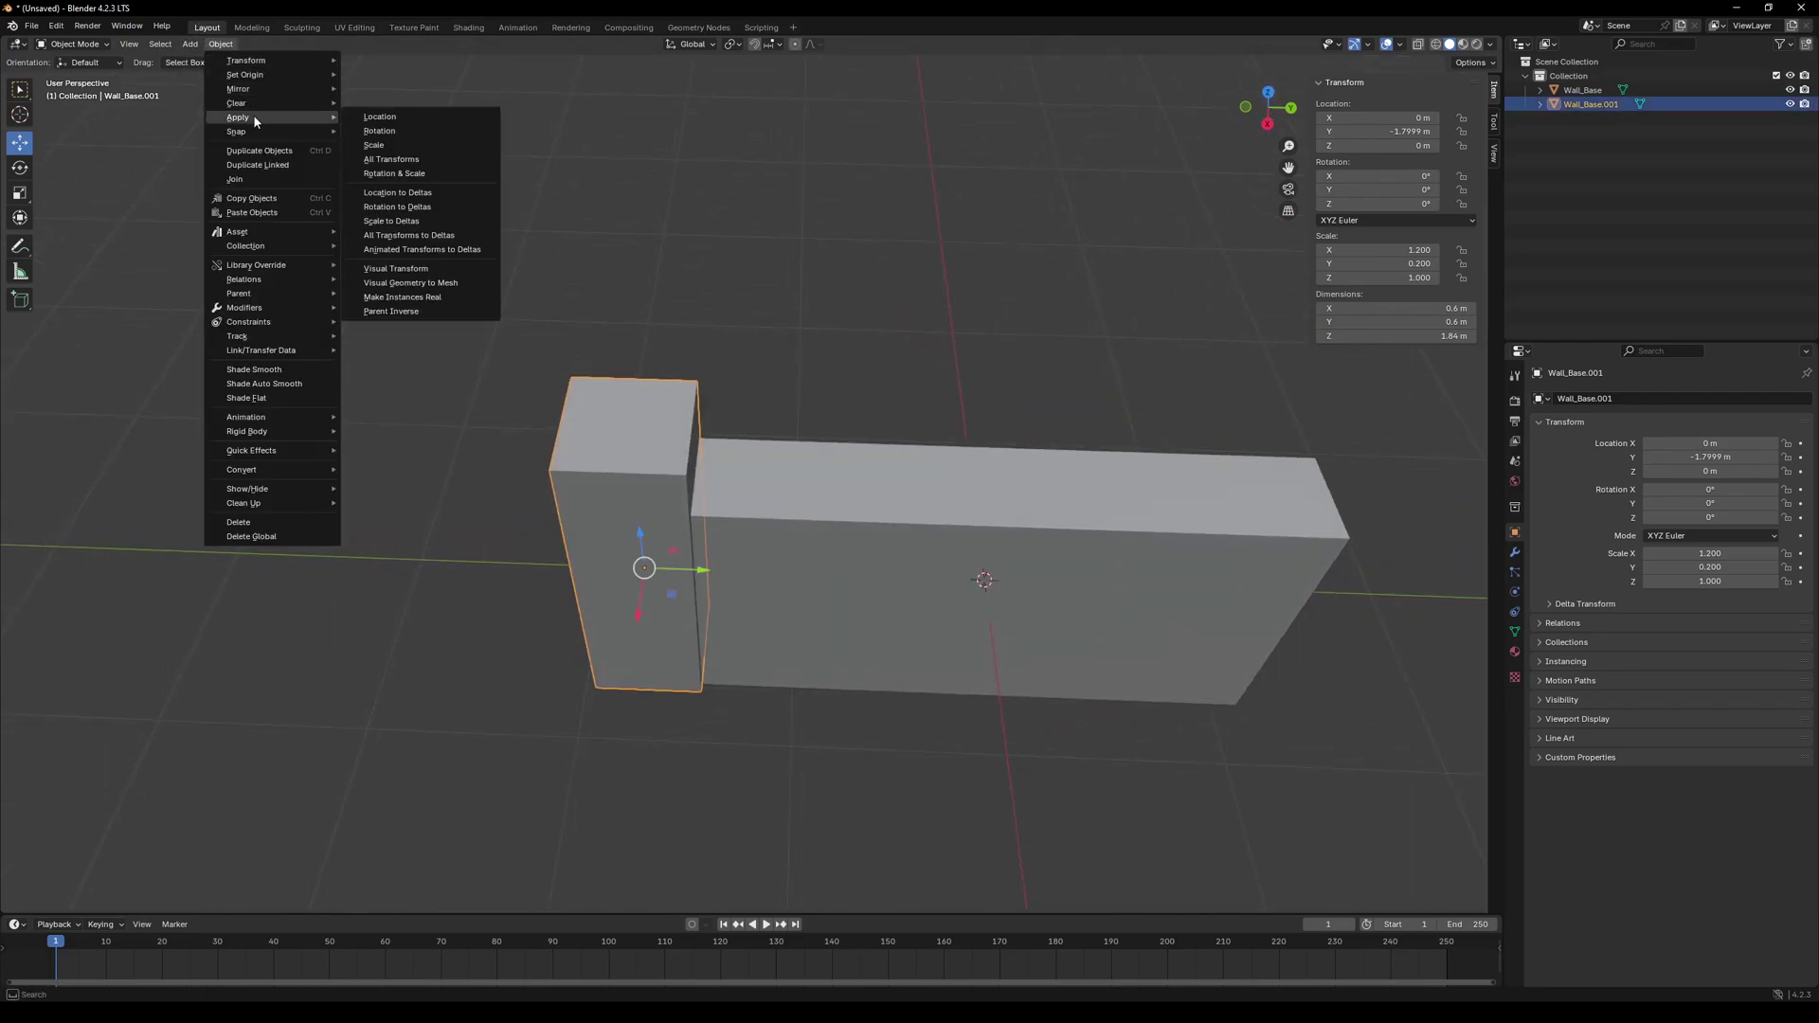
pyautogui.click(391, 159)
pyautogui.moveTo(407, 167); pyautogui.dragTo(494, 213, button='middle')
pyautogui.click(220, 44)
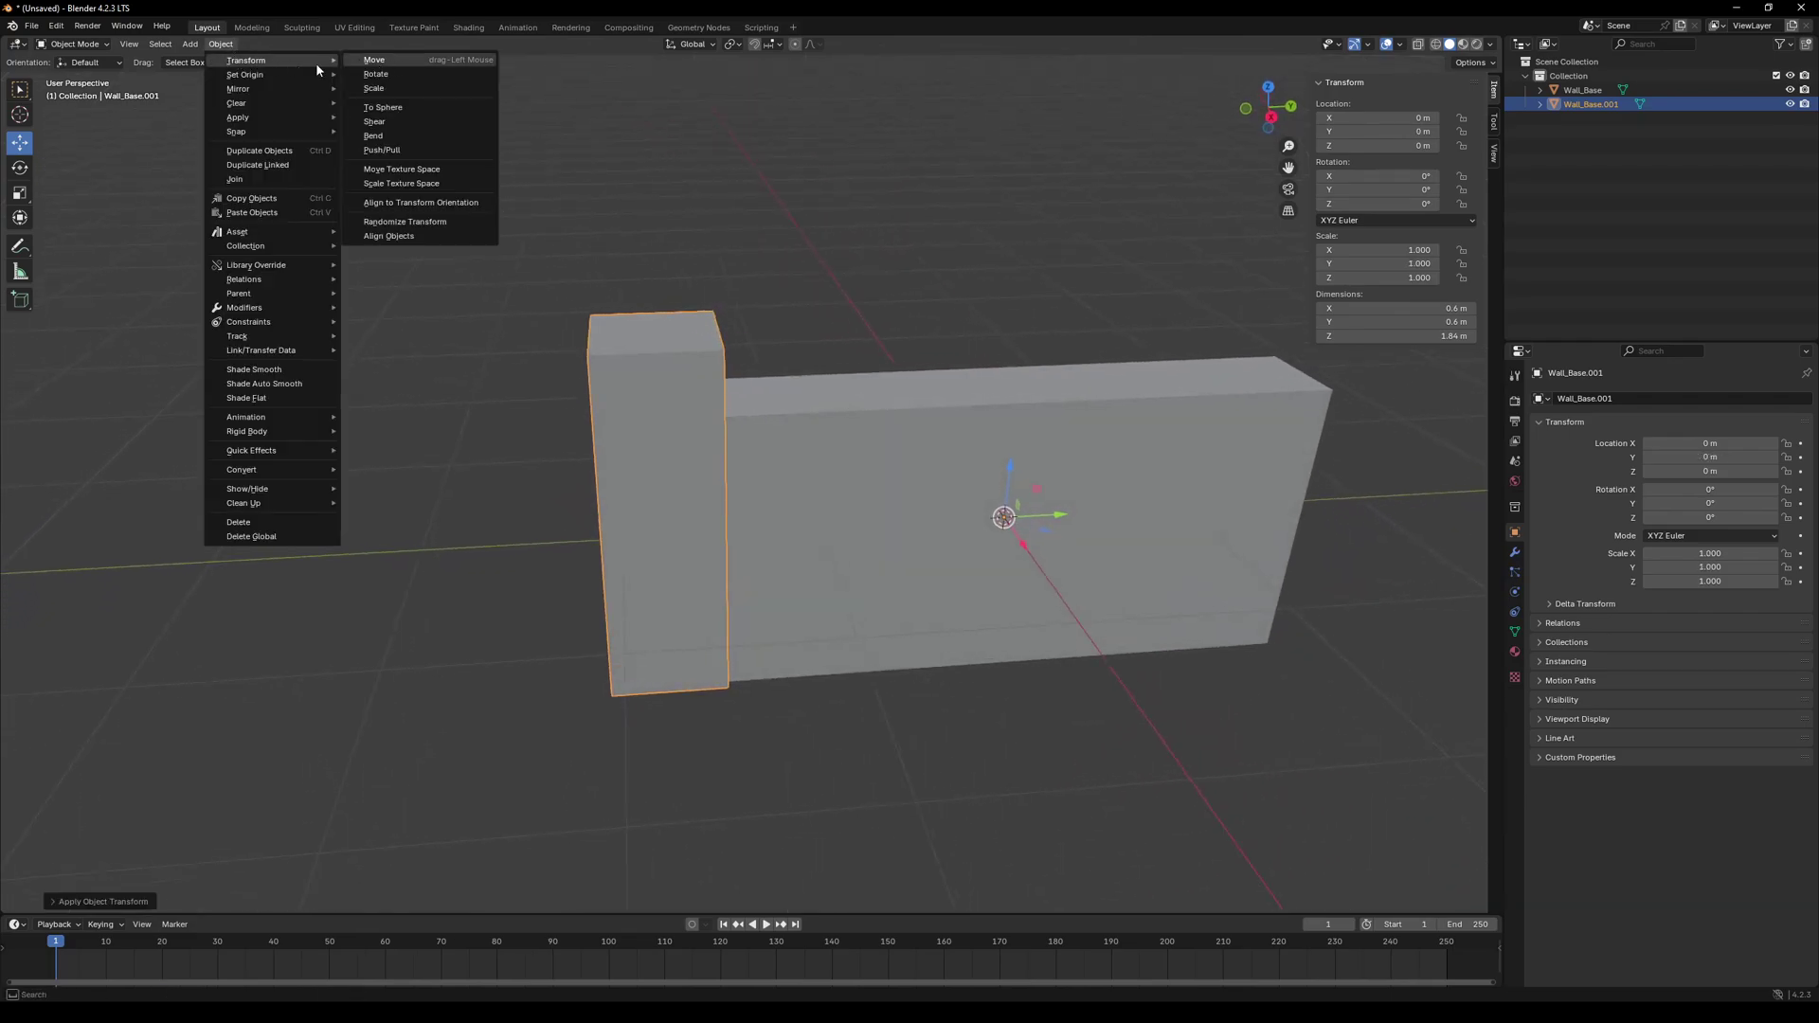
pyautogui.moveTo(256, 75)
pyautogui.click(440, 89)
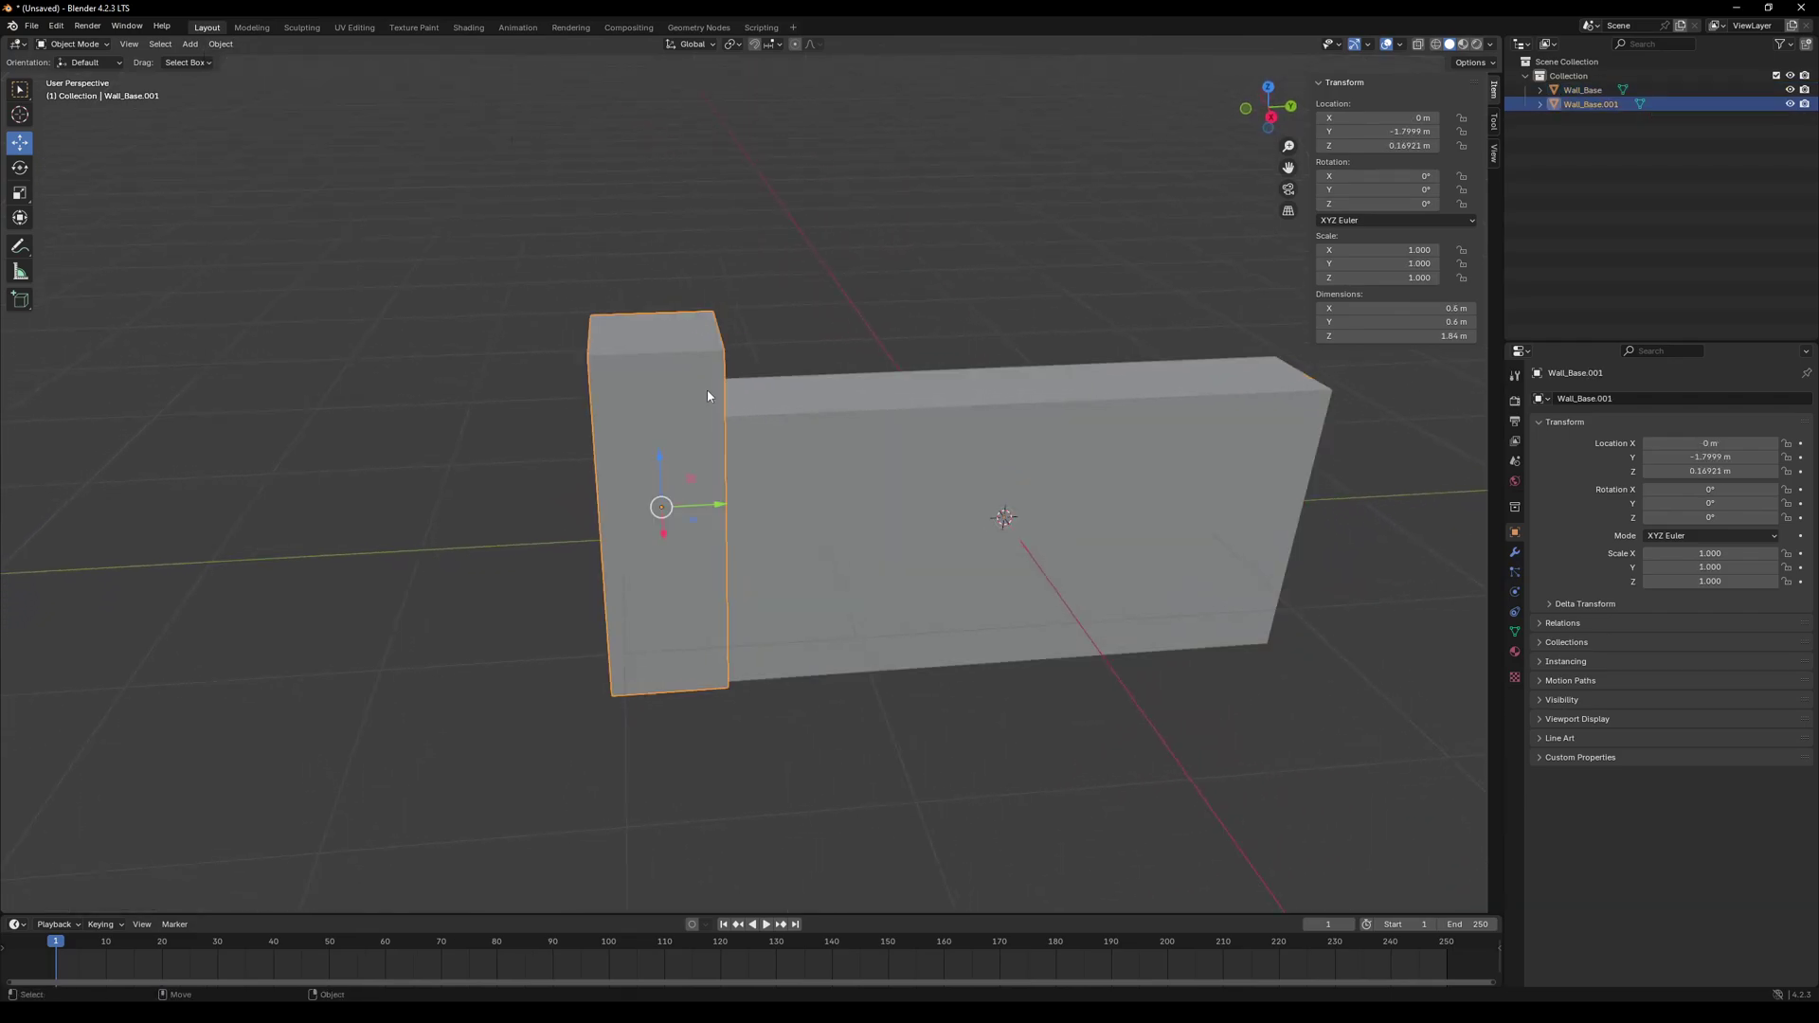
# - Unwrap all faces of the column in the UV Editing workspace and return to Layout
pyautogui.click(355, 28)
pyautogui.moveTo(824, 293); pyautogui.dragTo(1110, 838)
pyautogui.click(1136, 44)
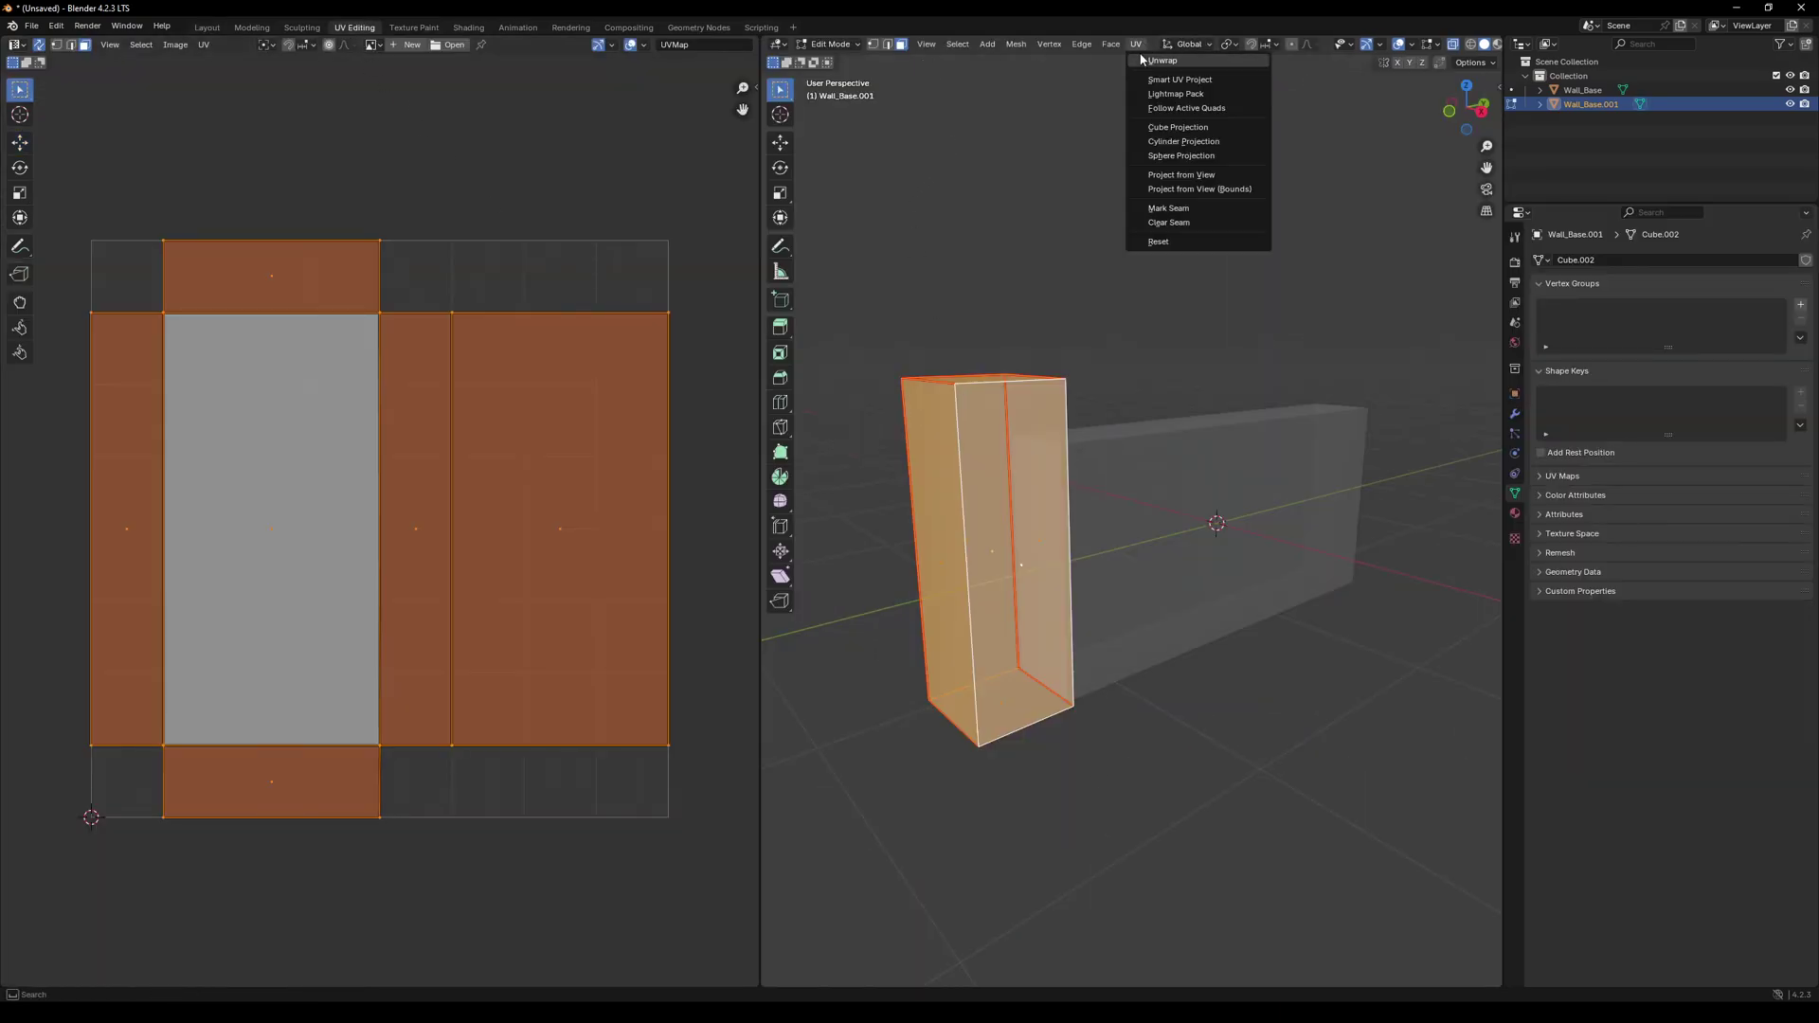
pyautogui.click(1149, 62)
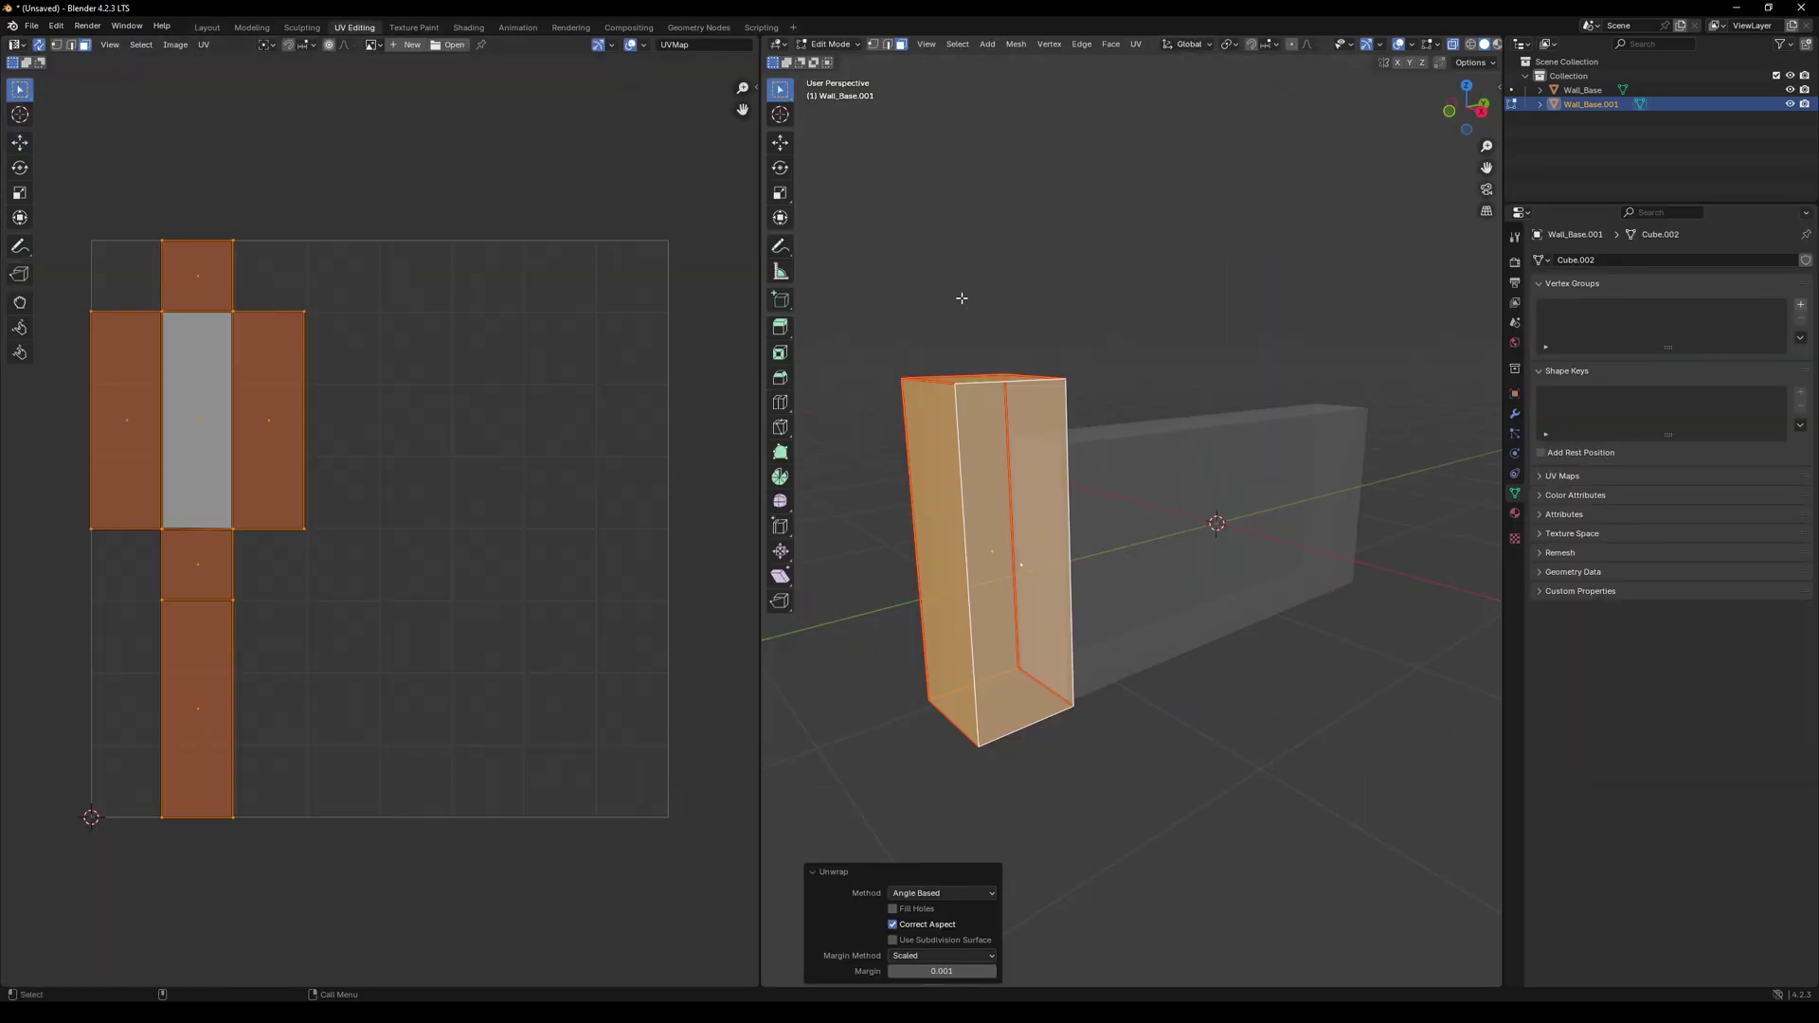
pyautogui.click(971, 309)
pyautogui.moveTo(966, 320); pyautogui.dragTo(1126, 356, button='middle')
pyautogui.click(213, 27)
# - Duplicate the column in place and move the copy upward along Z
pyautogui.hotkey('shift', 'd')
pyautogui.rightClick(663, 382)
pyautogui.press('g')
pyautogui.press('z')
pyautogui.click(648, 224)
pyautogui.moveTo(648, 206); pyautogui.dragTo(649, 264)
# - Scale and reposition the column copy to form a thin slab overhanging the column
pyautogui.press('f')
pyautogui.press('w')
pyautogui.moveTo(753, 421); pyautogui.dragTo(760, 554)
pyautogui.press('r')
pyautogui.moveTo(760, 596); pyautogui.dragTo(763, 594)
pyautogui.keyDown('alt'); pyautogui.moveTo(1104, 526); pyautogui.dragTo(1186, 528); pyautogui.keyUp('alt')
pyautogui.moveTo(755, 555); pyautogui.dragTo(758, 554)
pyautogui.click(1090, 559)
pyautogui.keyDown('alt'); pyautogui.moveTo(1090, 559); pyautogui.dragTo(1113, 545); pyautogui.keyUp('alt')
pyautogui.click(986, 613)
pyautogui.click(910, 577)
# - Fine-tune the slab's scale and height so it caps the top of the column
pyautogui.press('w')
pyautogui.press('r')
pyautogui.moveTo(754, 511); pyautogui.dragTo(753, 522)
pyautogui.click(986, 462)
pyautogui.keyDown('alt'); pyautogui.moveTo(986, 462); pyautogui.dragTo(1104, 406); pyautogui.keyUp('alt')
pyautogui.click(824, 512)
pyautogui.press('w')
pyautogui.moveTo(753, 504); pyautogui.dragTo(753, 507)
pyautogui.scroll(-1, 1079, 434)
pyautogui.moveTo(1080, 434); pyautogui.dragTo(1156, 398, button='middle')
# - Rename the column as Wall_Column and the slab on top of it as Wall_Roof
pyautogui.doubleClick(1585, 104)
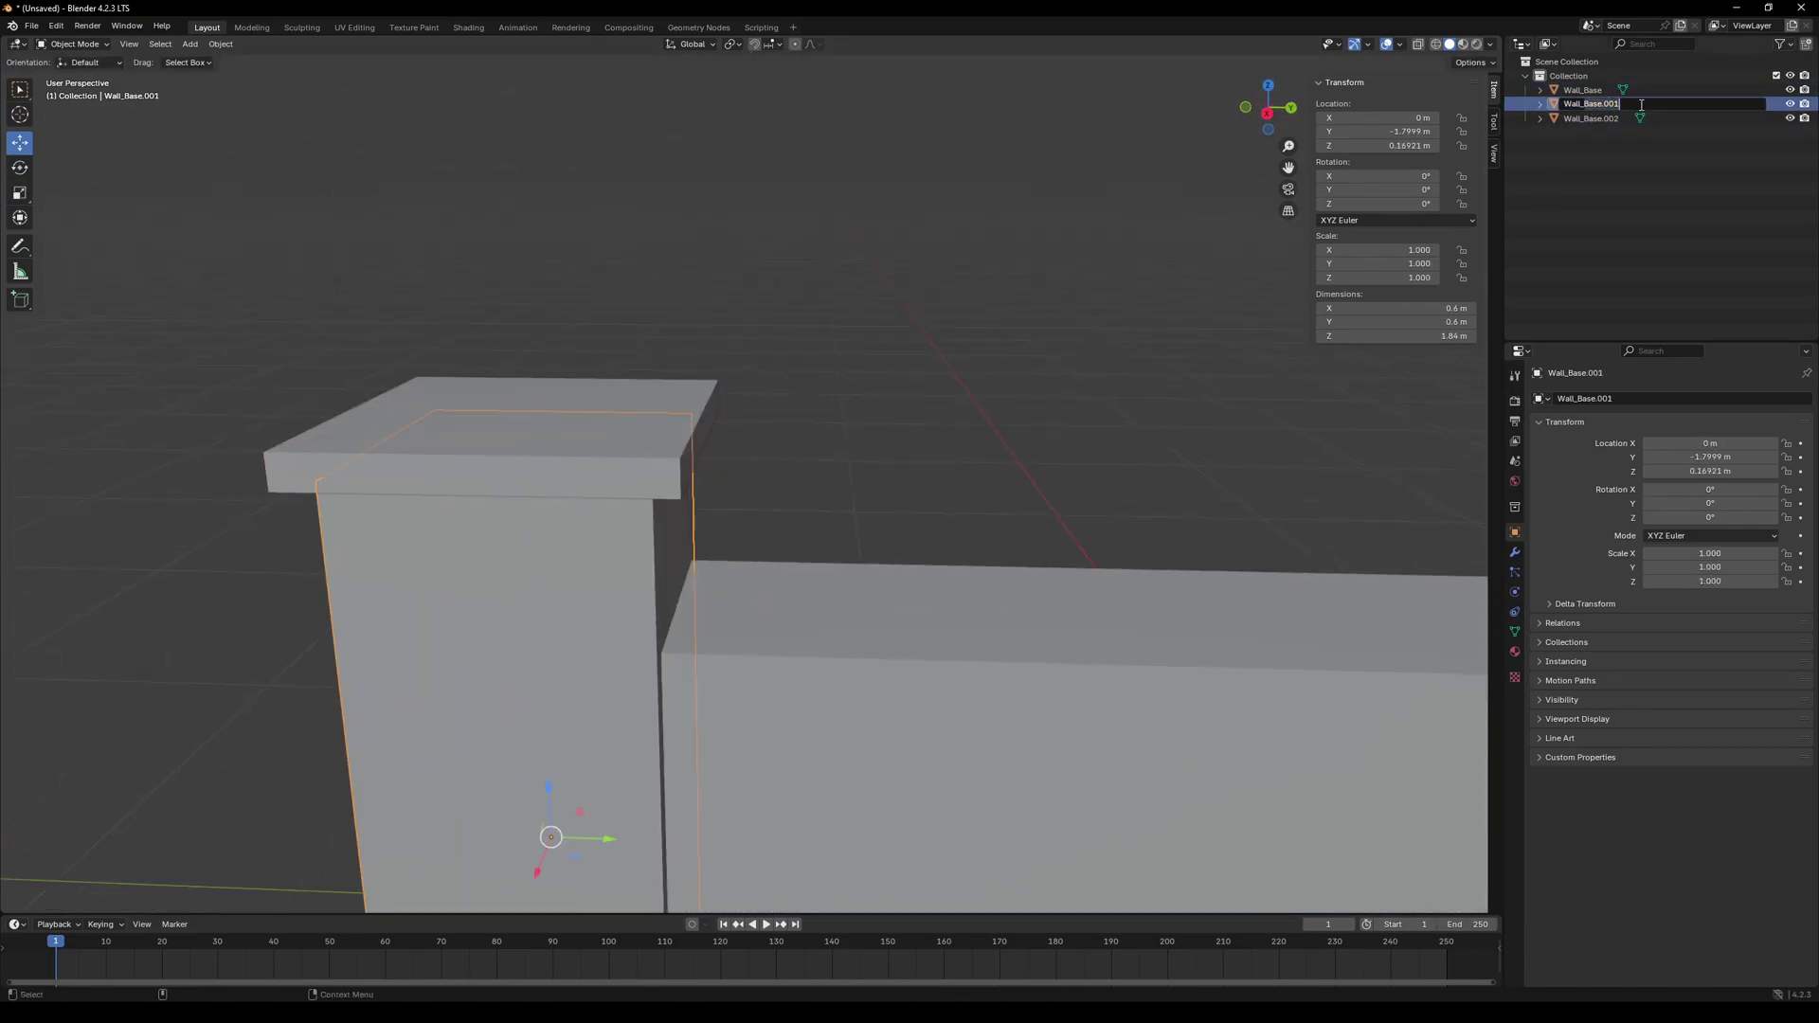
pyautogui.write('Column')
pyautogui.press('Return')
pyautogui.doubleClick(1580, 104)
pyautogui.moveTo(1584, 104); pyautogui.dragTo(1697, 104)
pyautogui.write('Roof')
pyautogui.press('Return')
pyautogui.moveTo(949, 413); pyautogui.dragTo(959, 471, button='middle')
# - Select all faces of the roof slab in the UV Editing workspace, then return to Object Mode
pyautogui.click(354, 27)
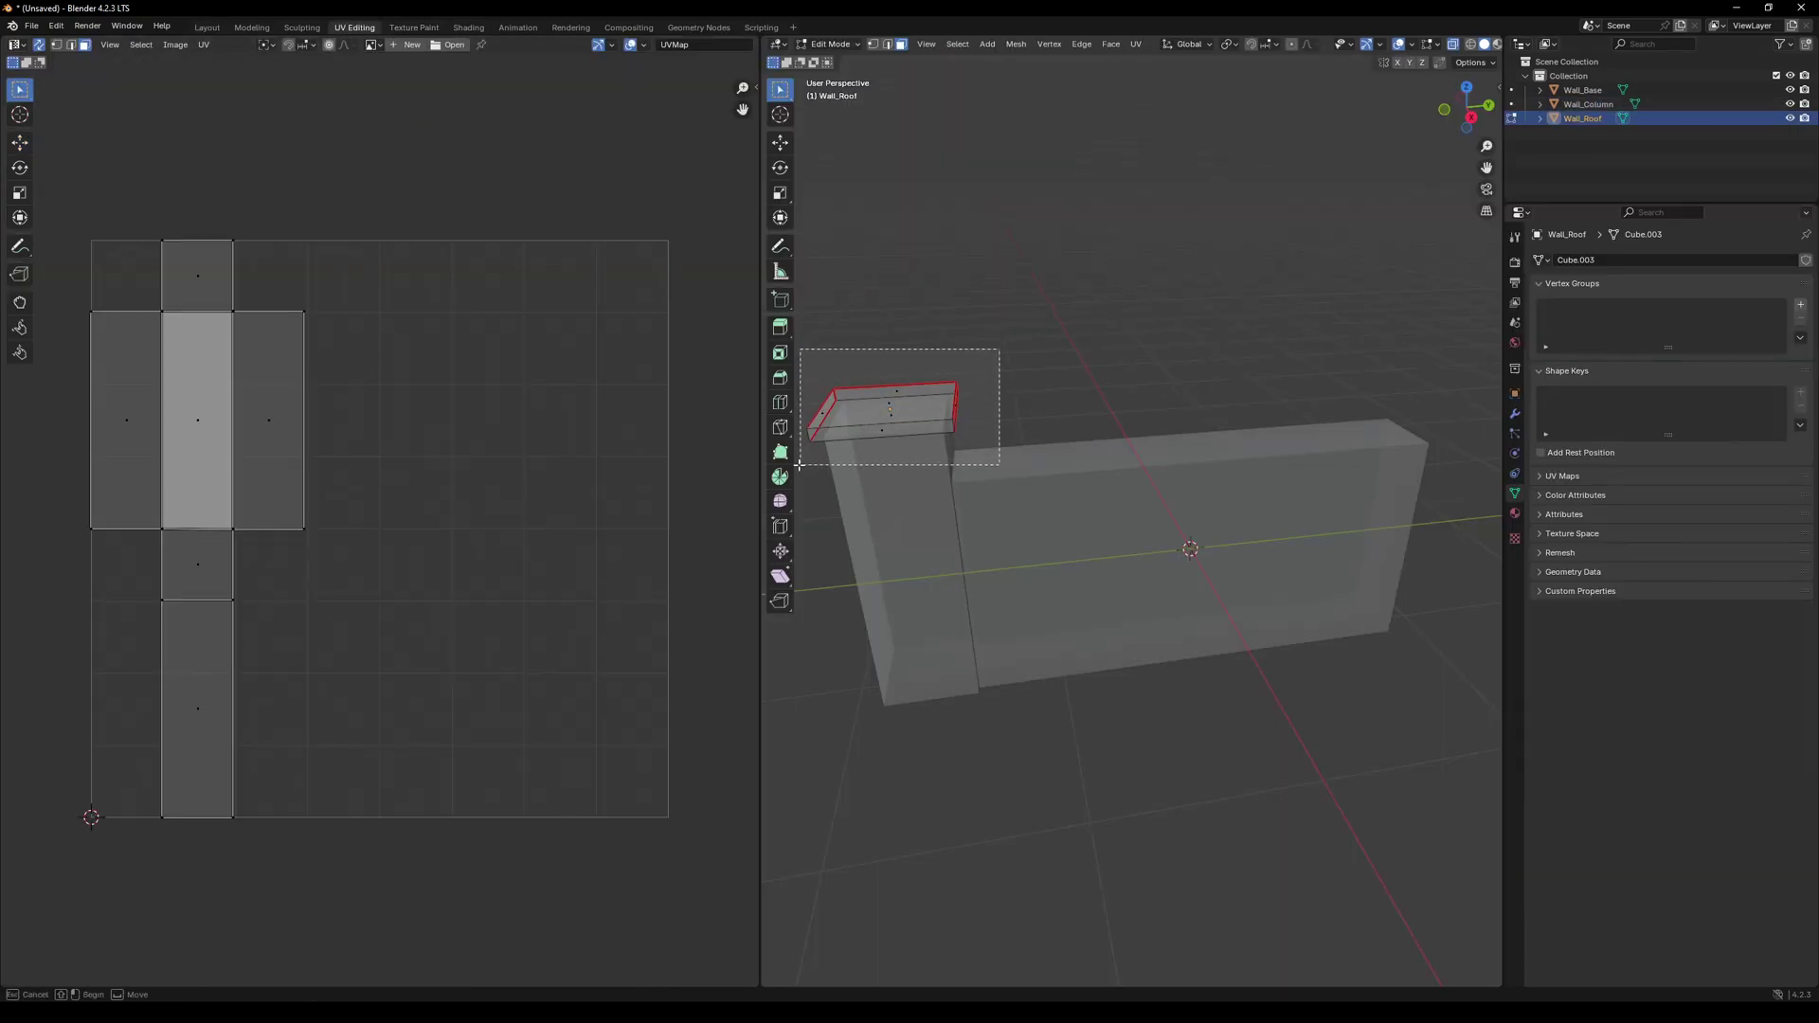
pyautogui.press('a')
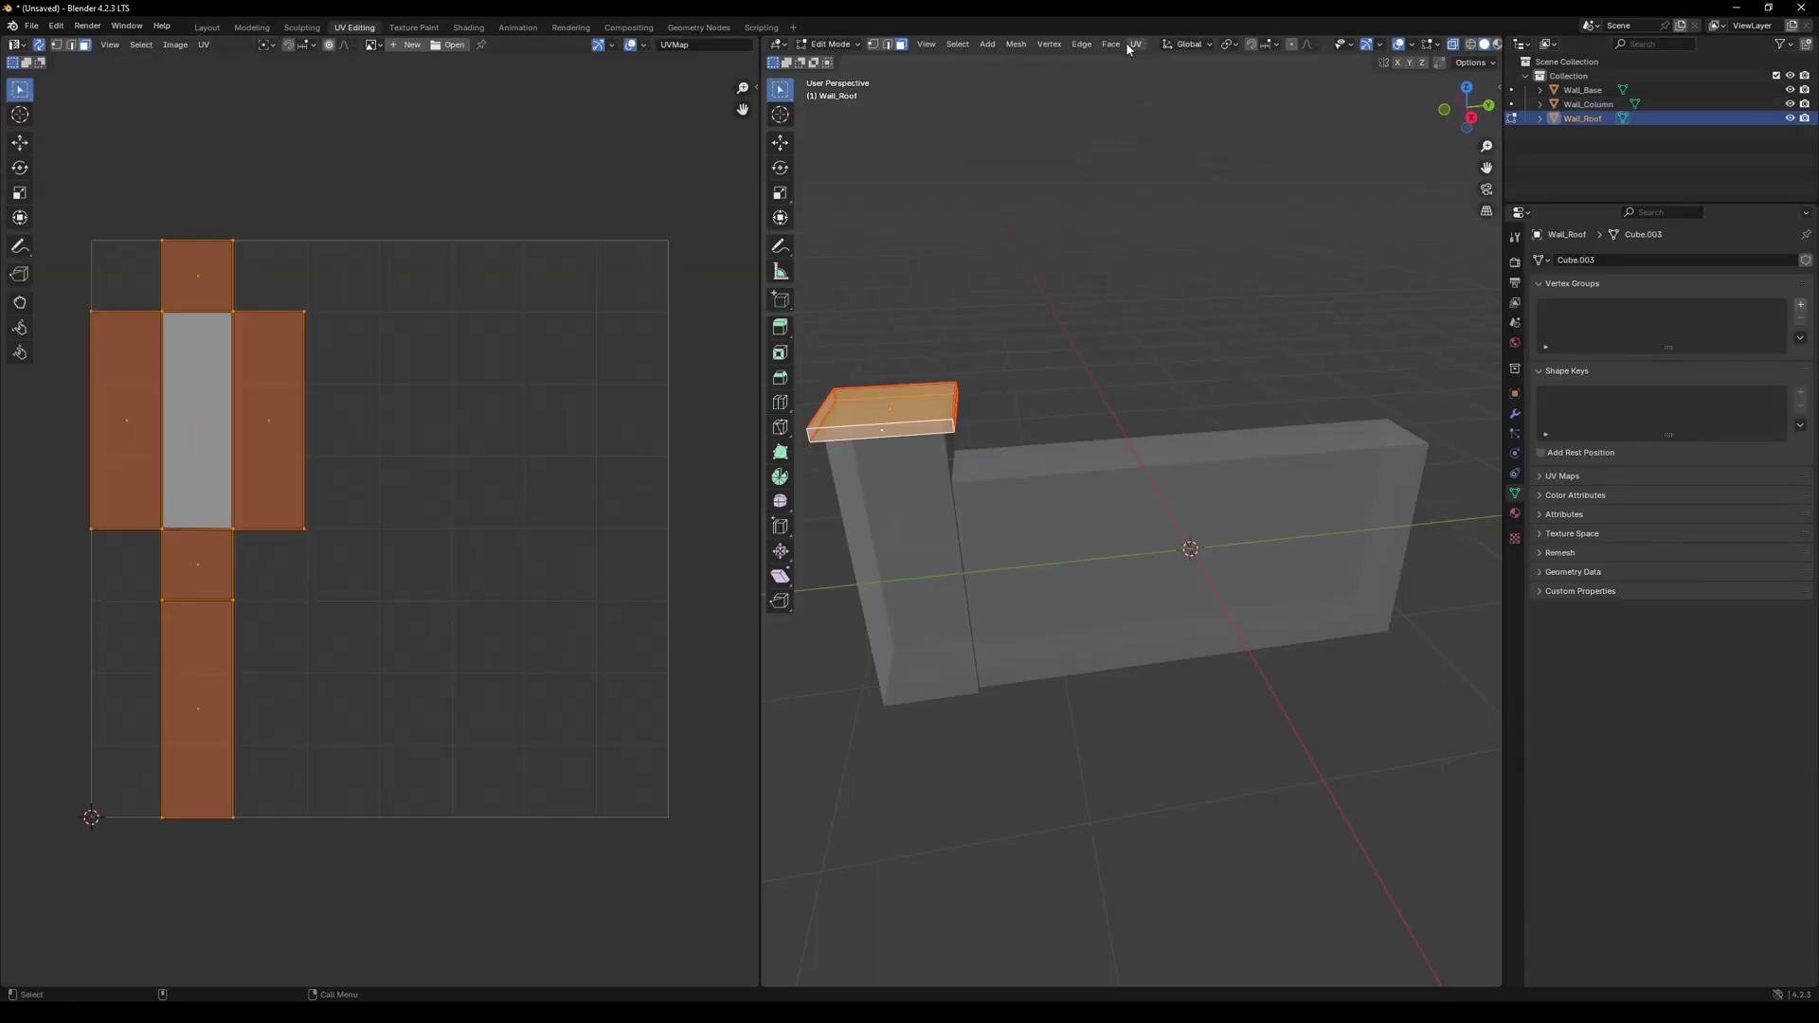
pyautogui.click(925, 408)
pyautogui.press('Tab')
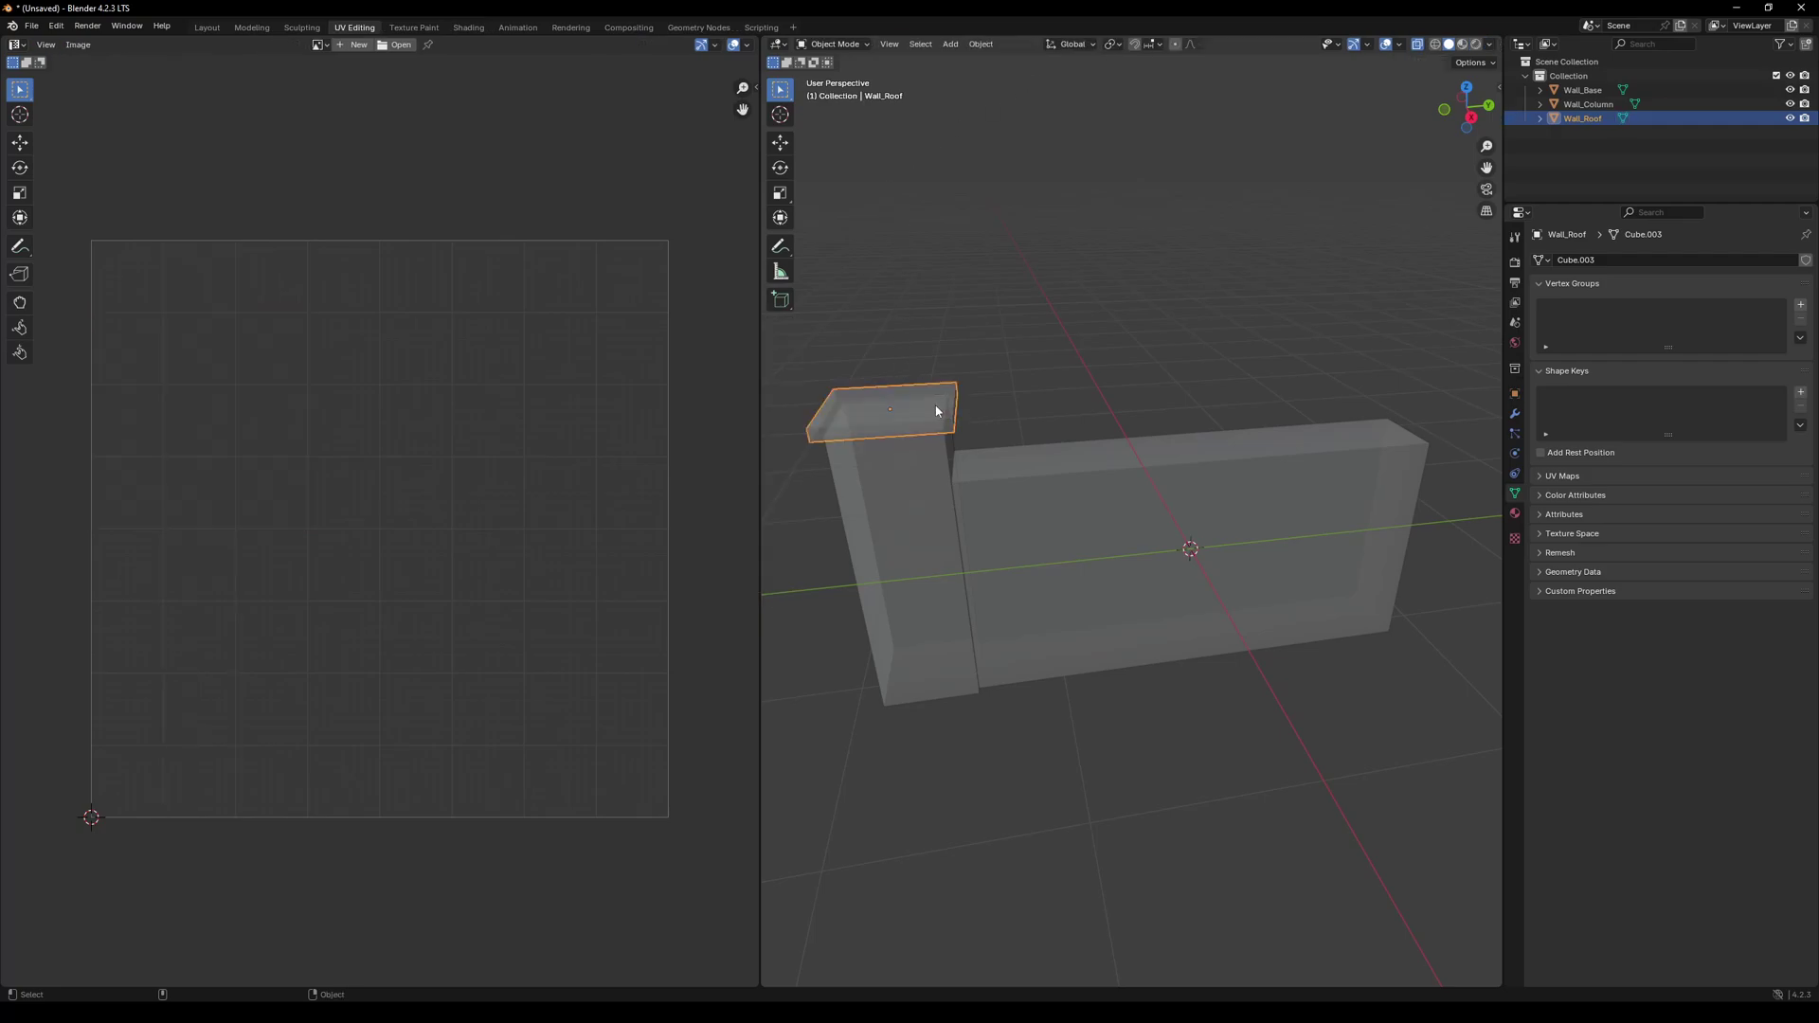
# - Select Wall_Column and apply all of its transforms
pyautogui.click(933, 410)
pyautogui.click(934, 44)
pyautogui.moveTo(980, 45)
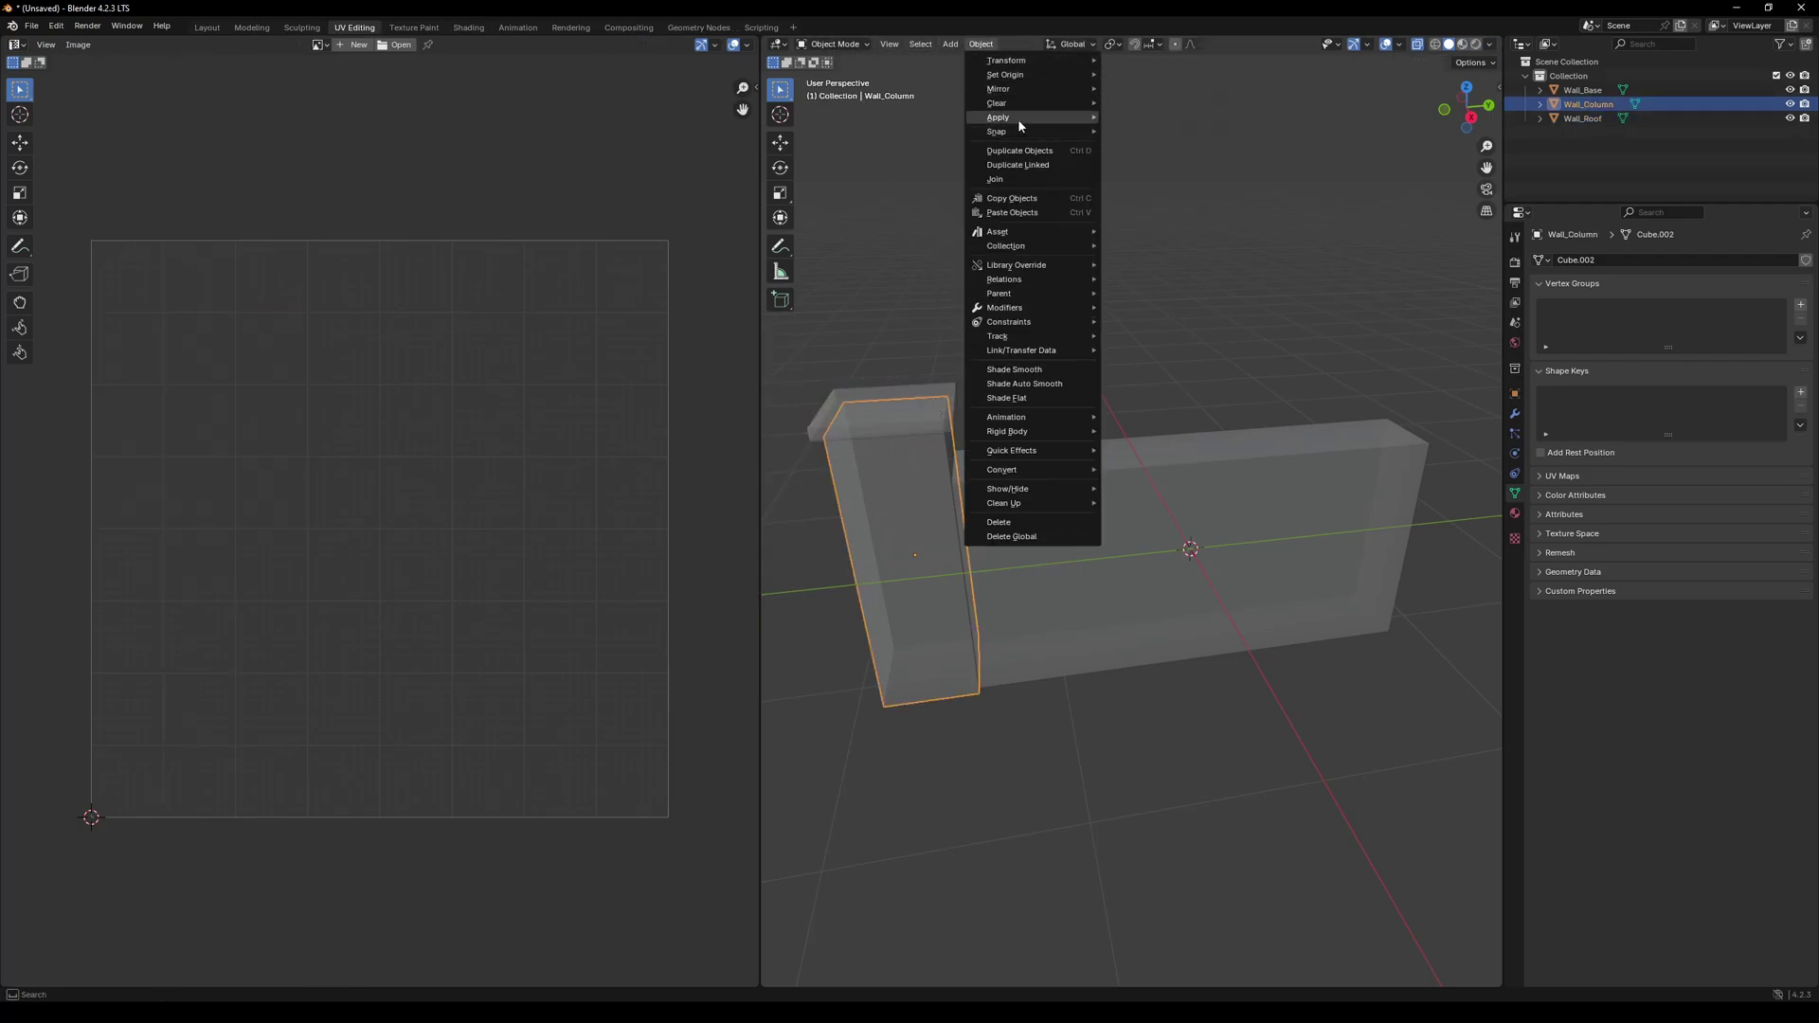
pyautogui.moveTo(1023, 117)
pyautogui.click(1148, 160)
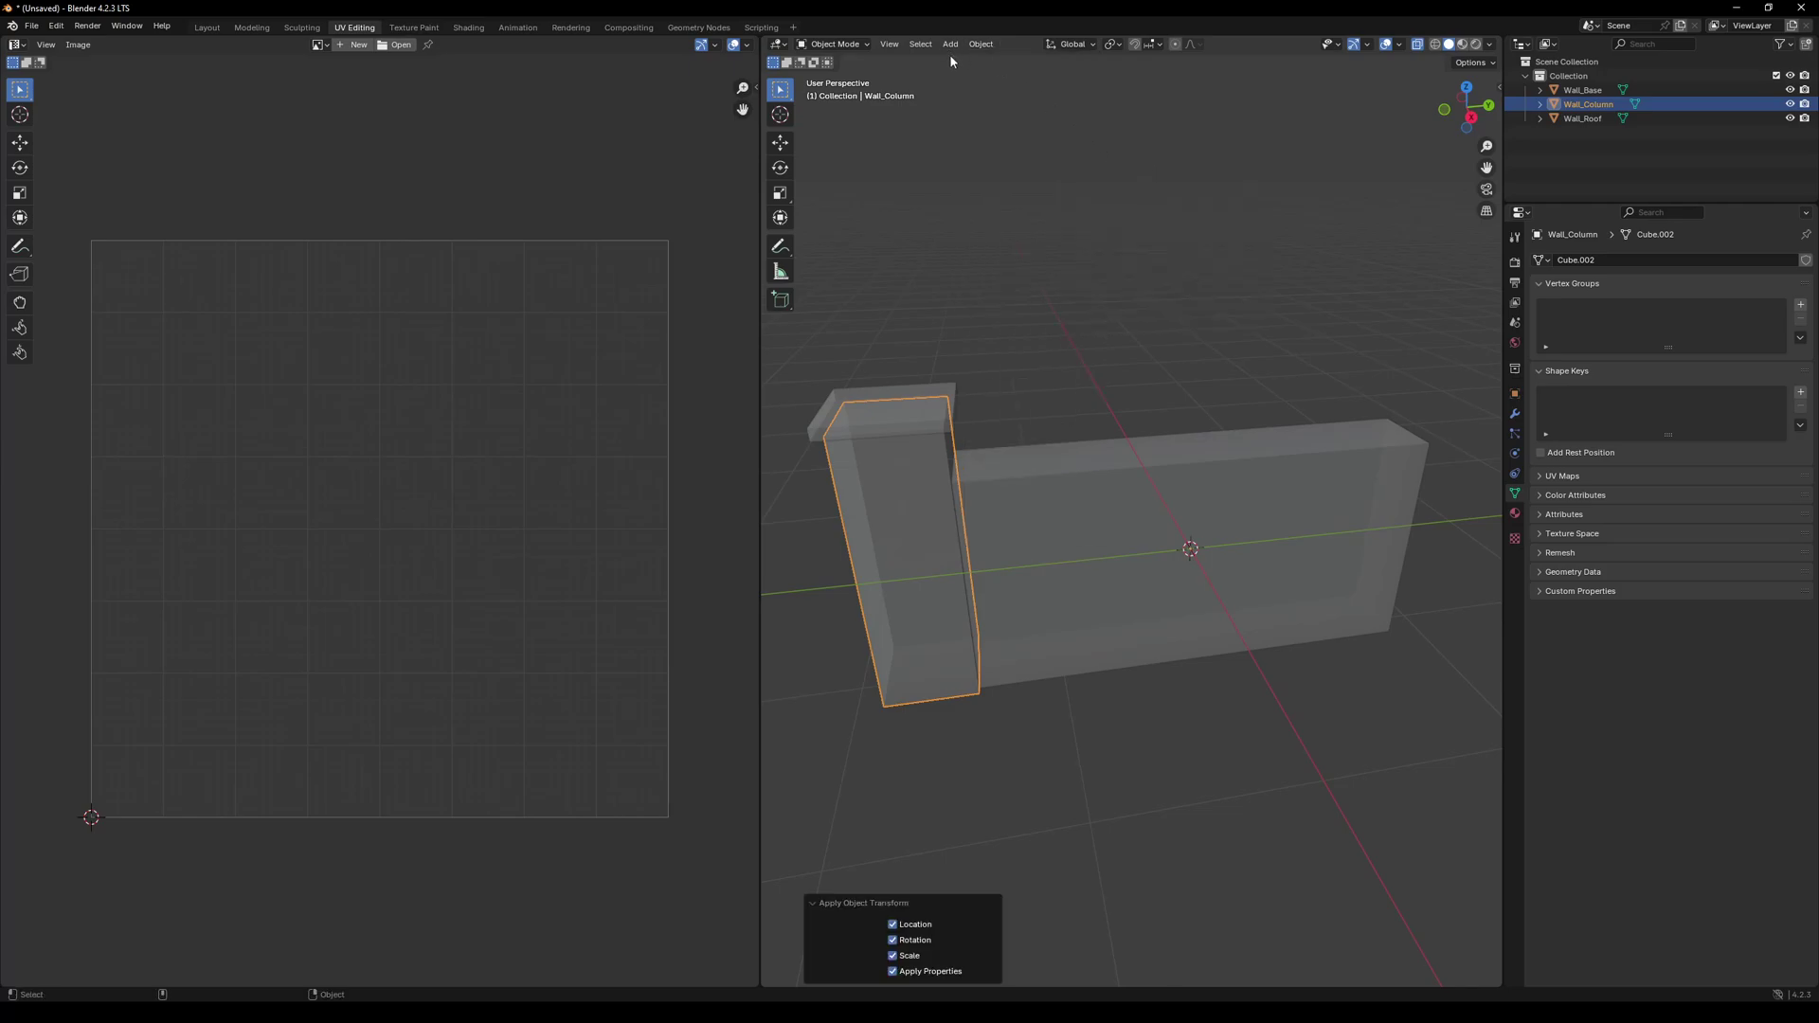
# - Select Wall_Roof and apply all of its transforms
pyautogui.click(934, 388)
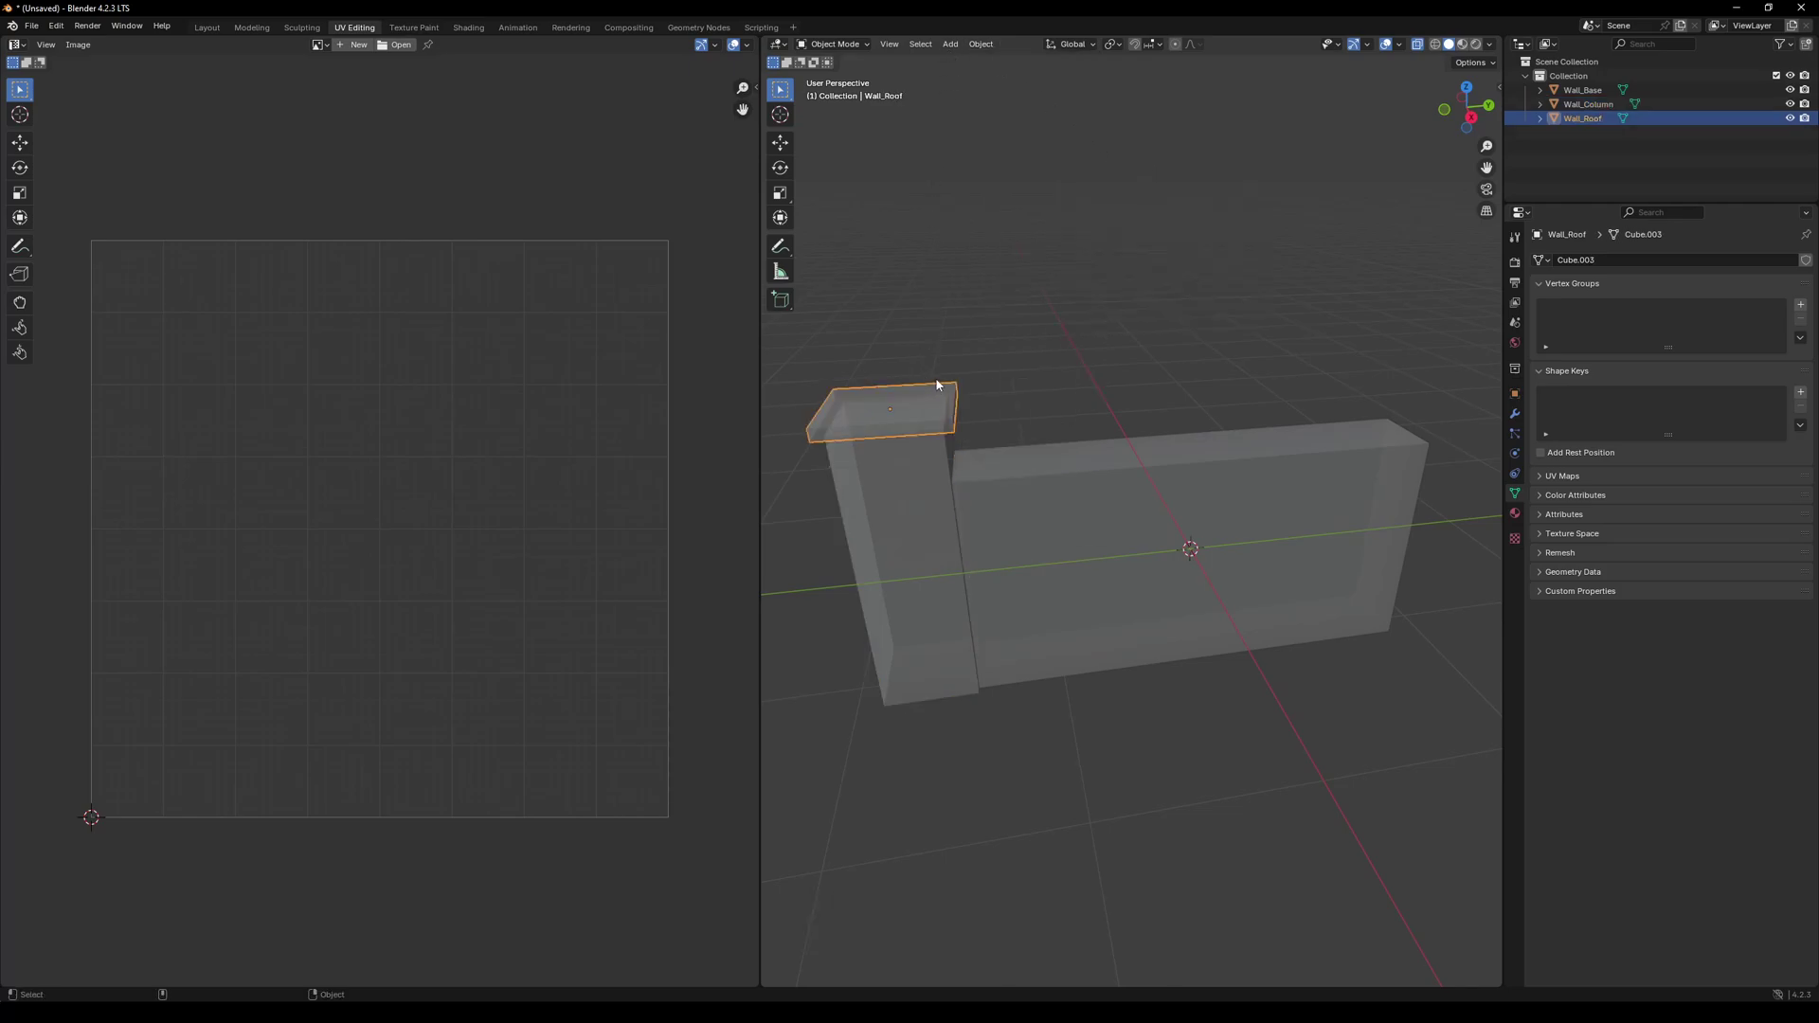
pyautogui.click(974, 44)
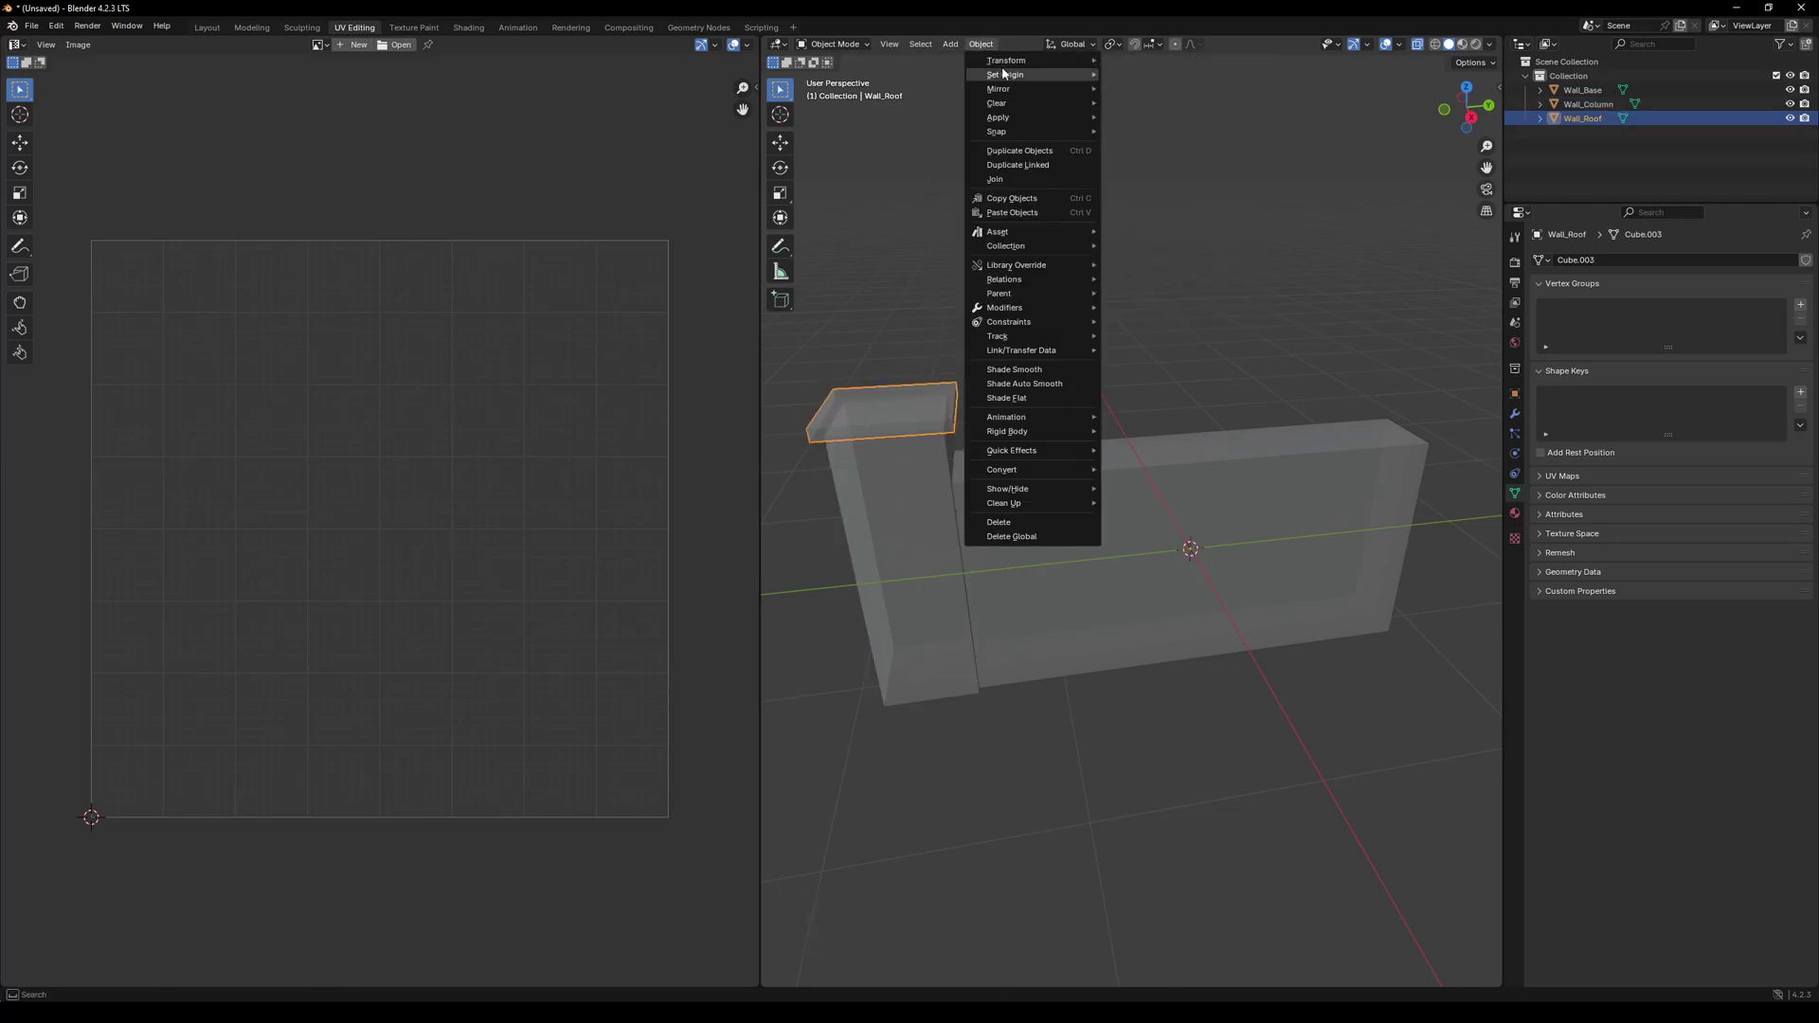
pyautogui.moveTo(1004, 76)
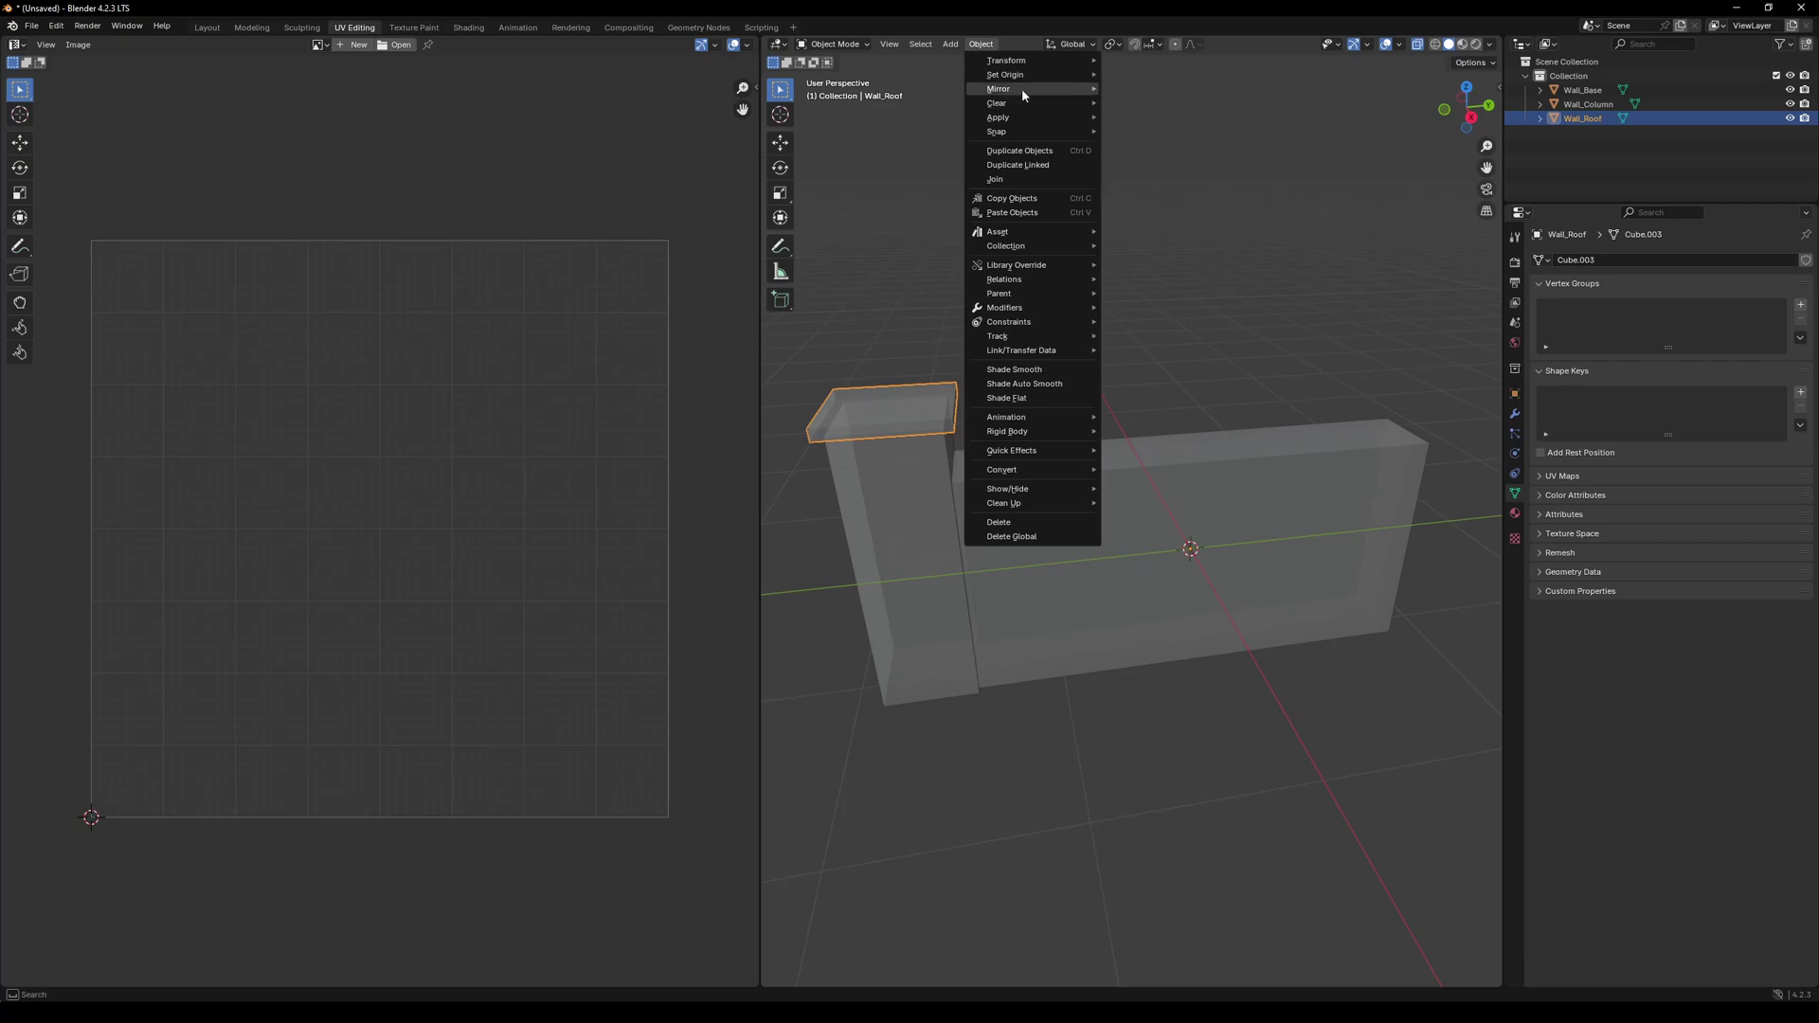
pyautogui.moveTo(1024, 116)
pyautogui.click(1173, 159)
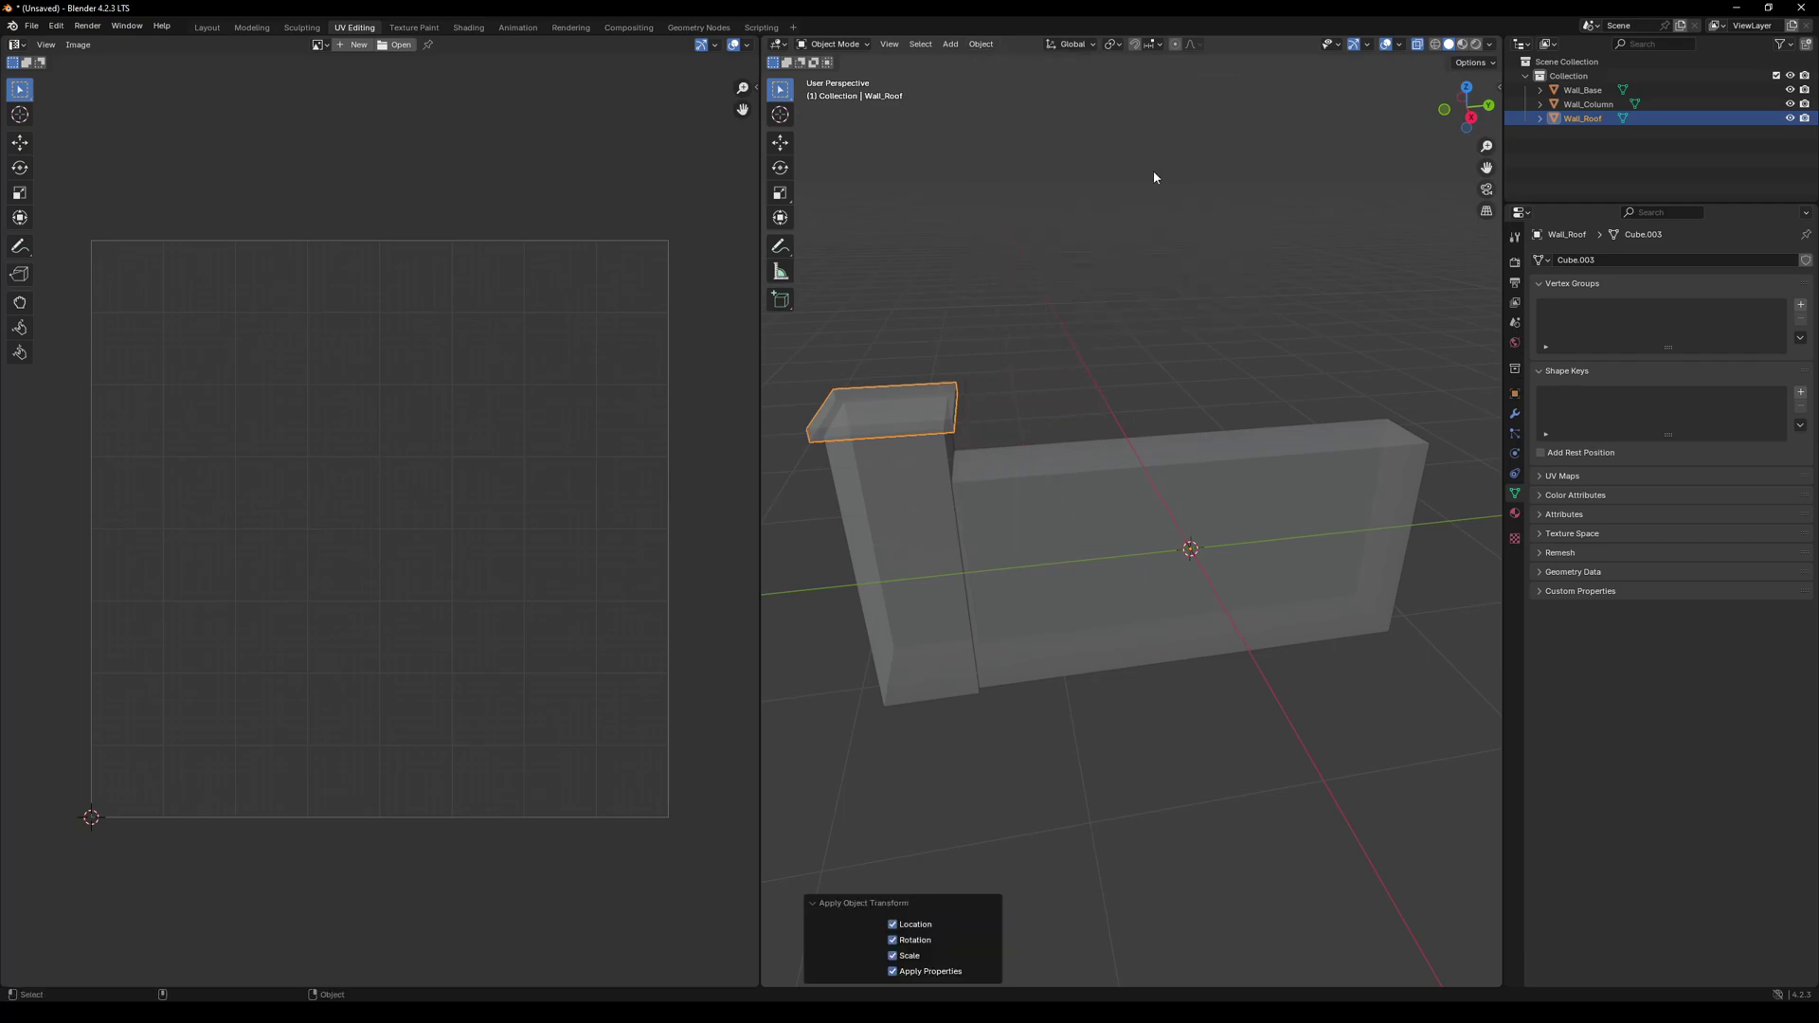
# - Set the origin of Wall_Roof to its geometry
pyautogui.press('w')
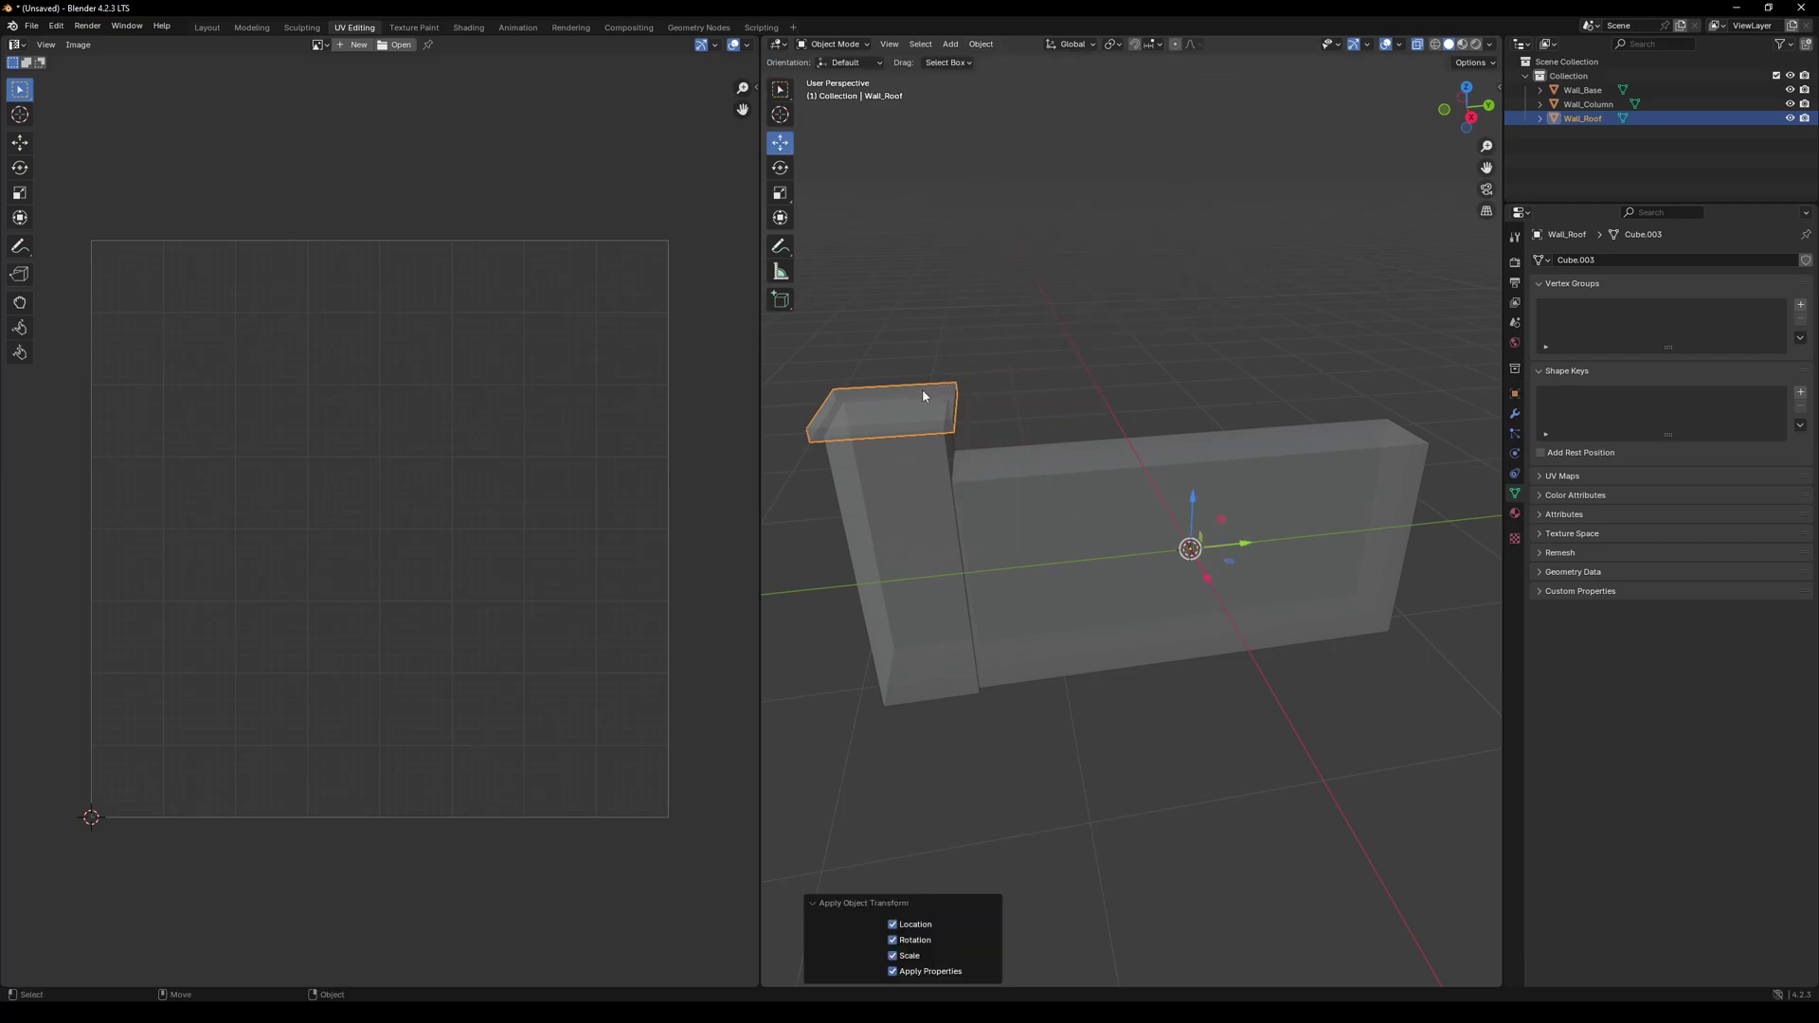
pyautogui.click(976, 44)
pyautogui.moveTo(1010, 62)
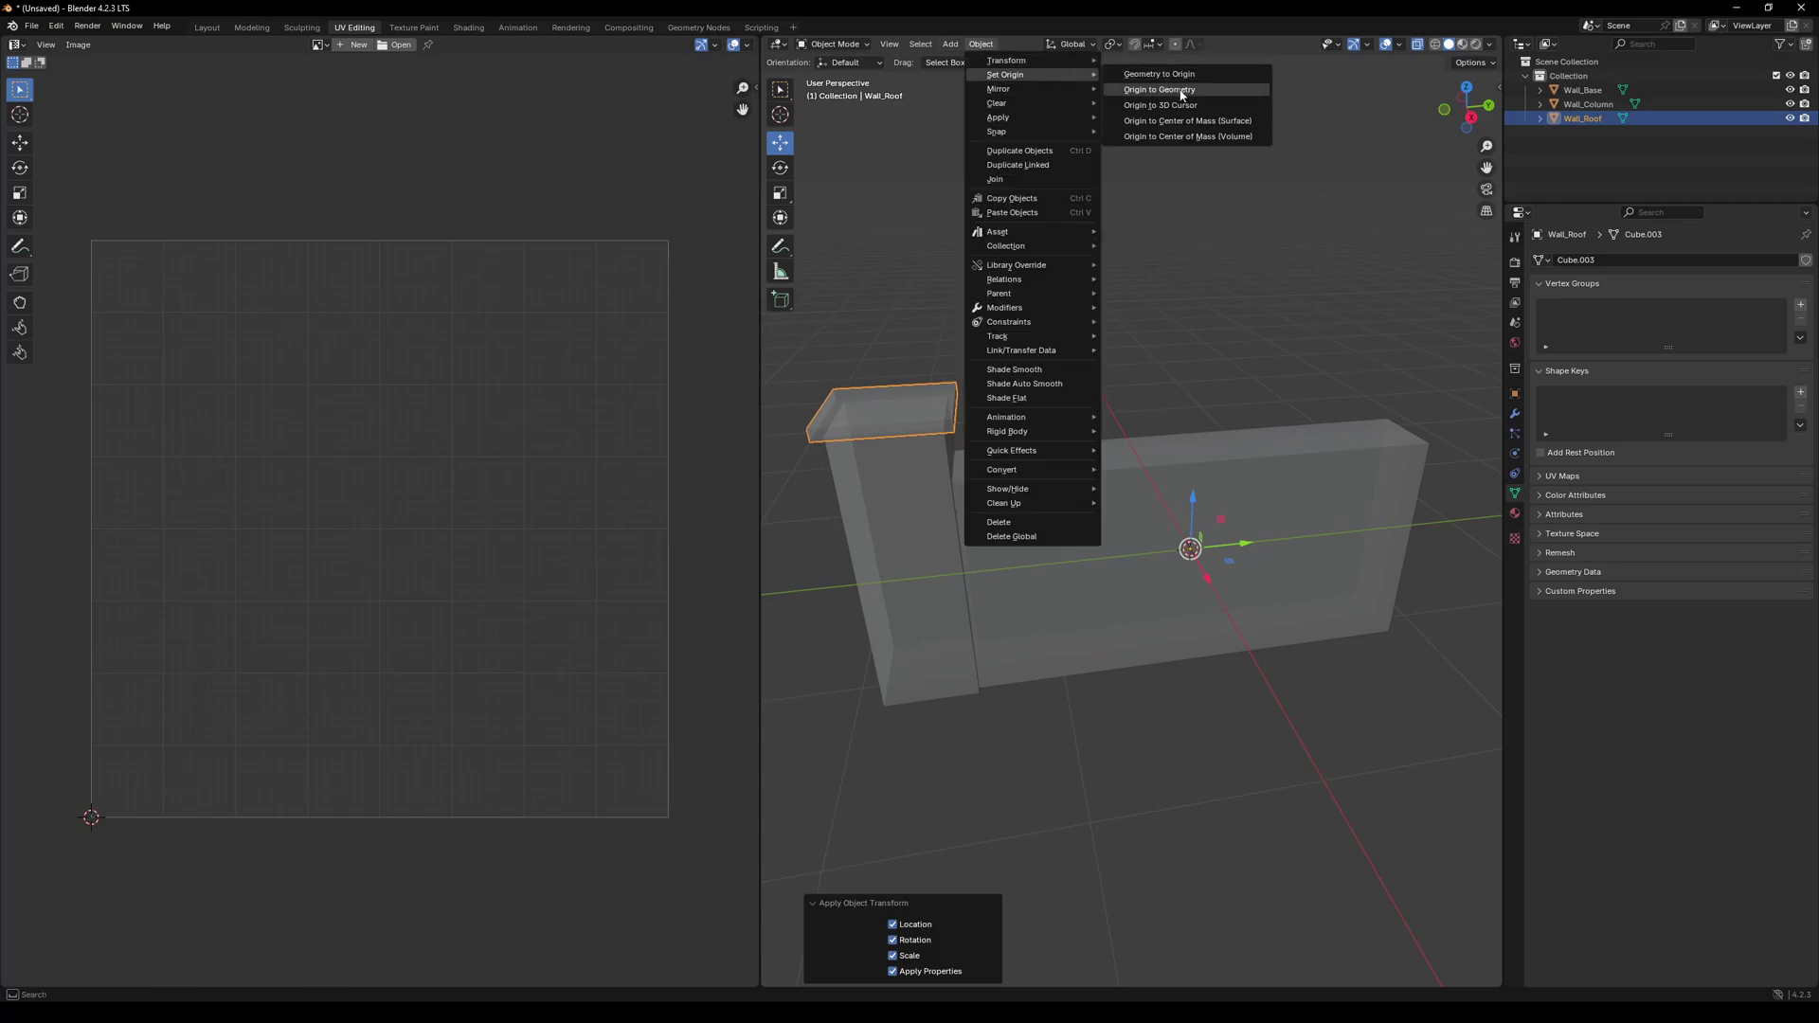
pyautogui.click(1141, 89)
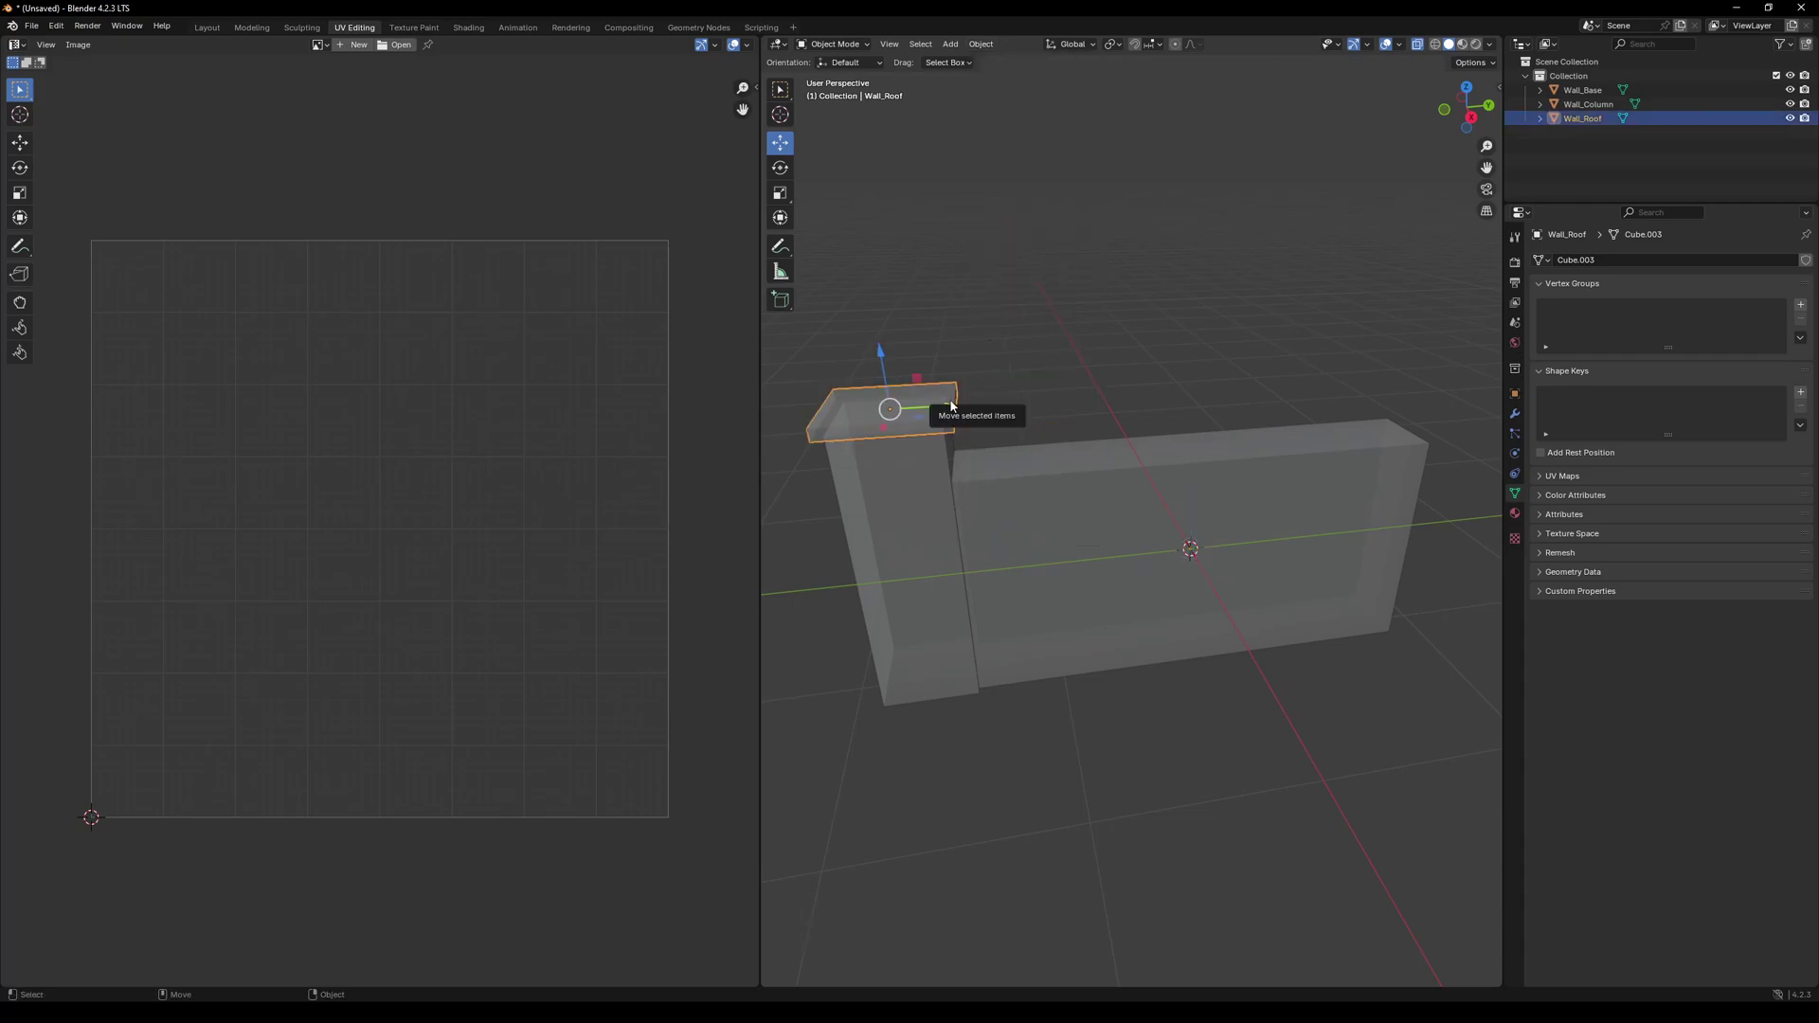
pyautogui.hotkey('alt', 'z')
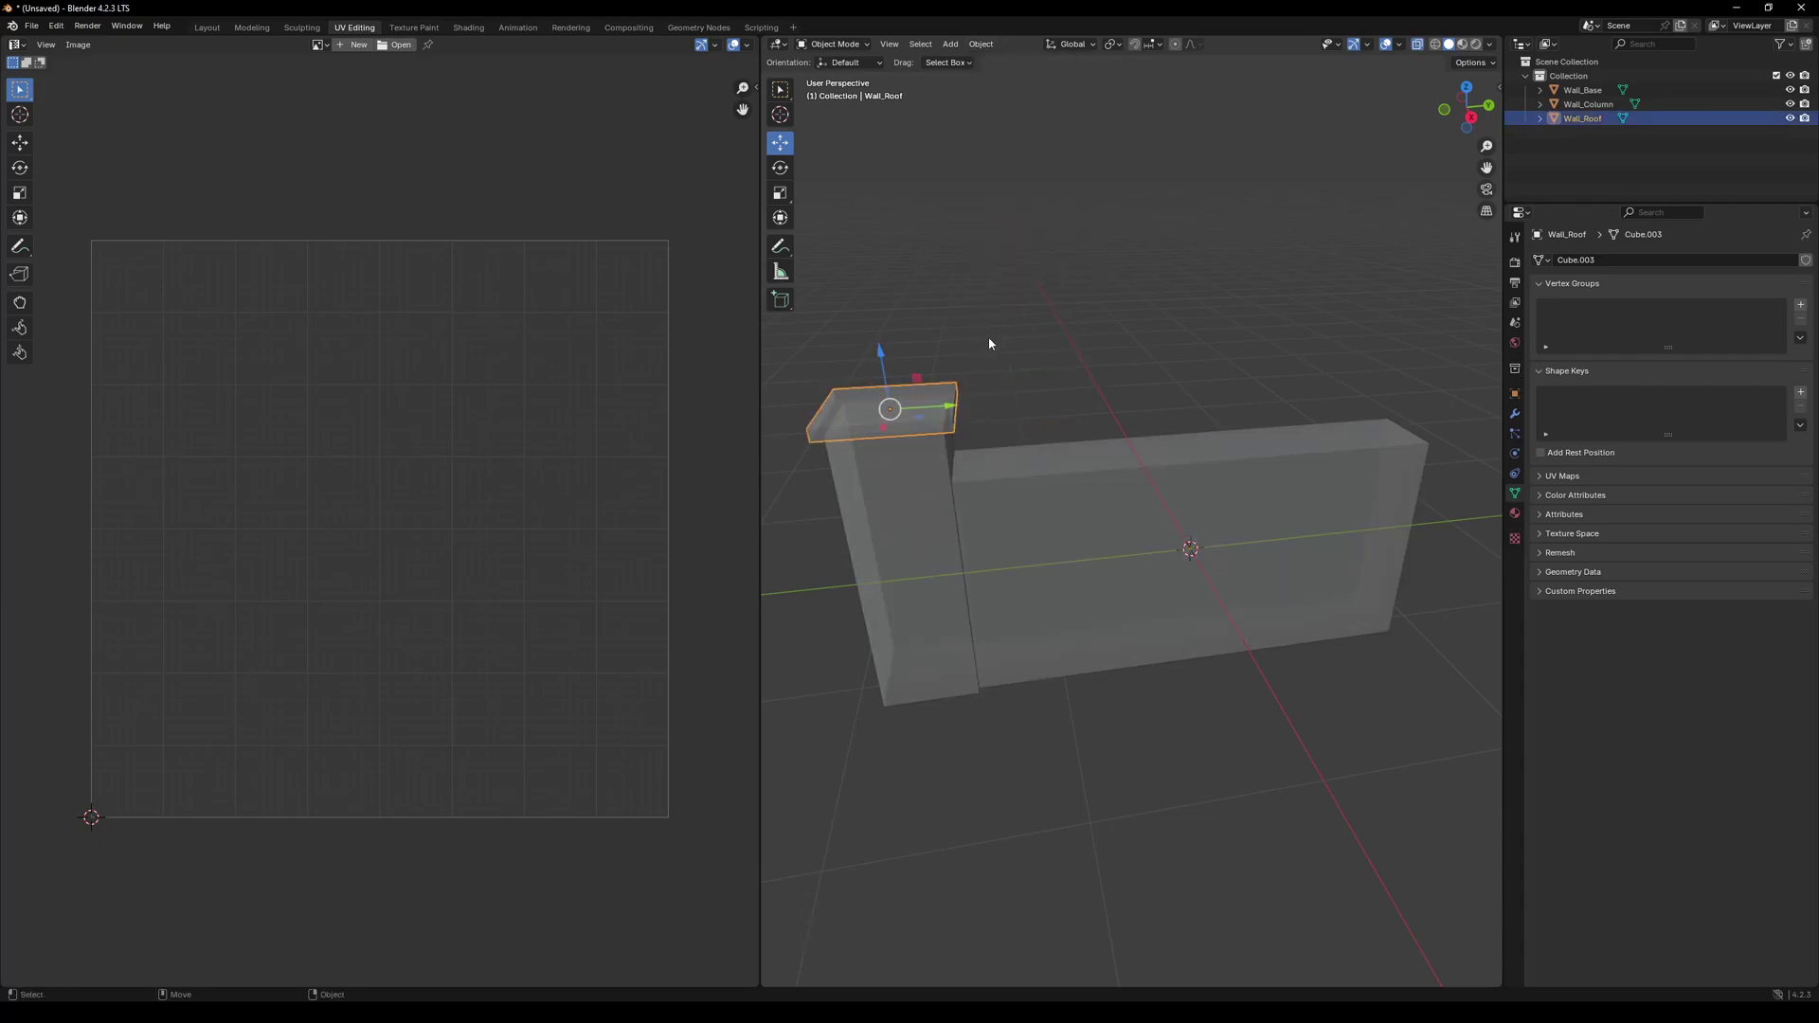
# - Select all faces of Wall_Roof in Edit Mode, unwrap them with Unwrap, and return to Object Mode
pyautogui.press('Tab')
pyautogui.moveTo(1047, 309); pyautogui.dragTo(798, 462)
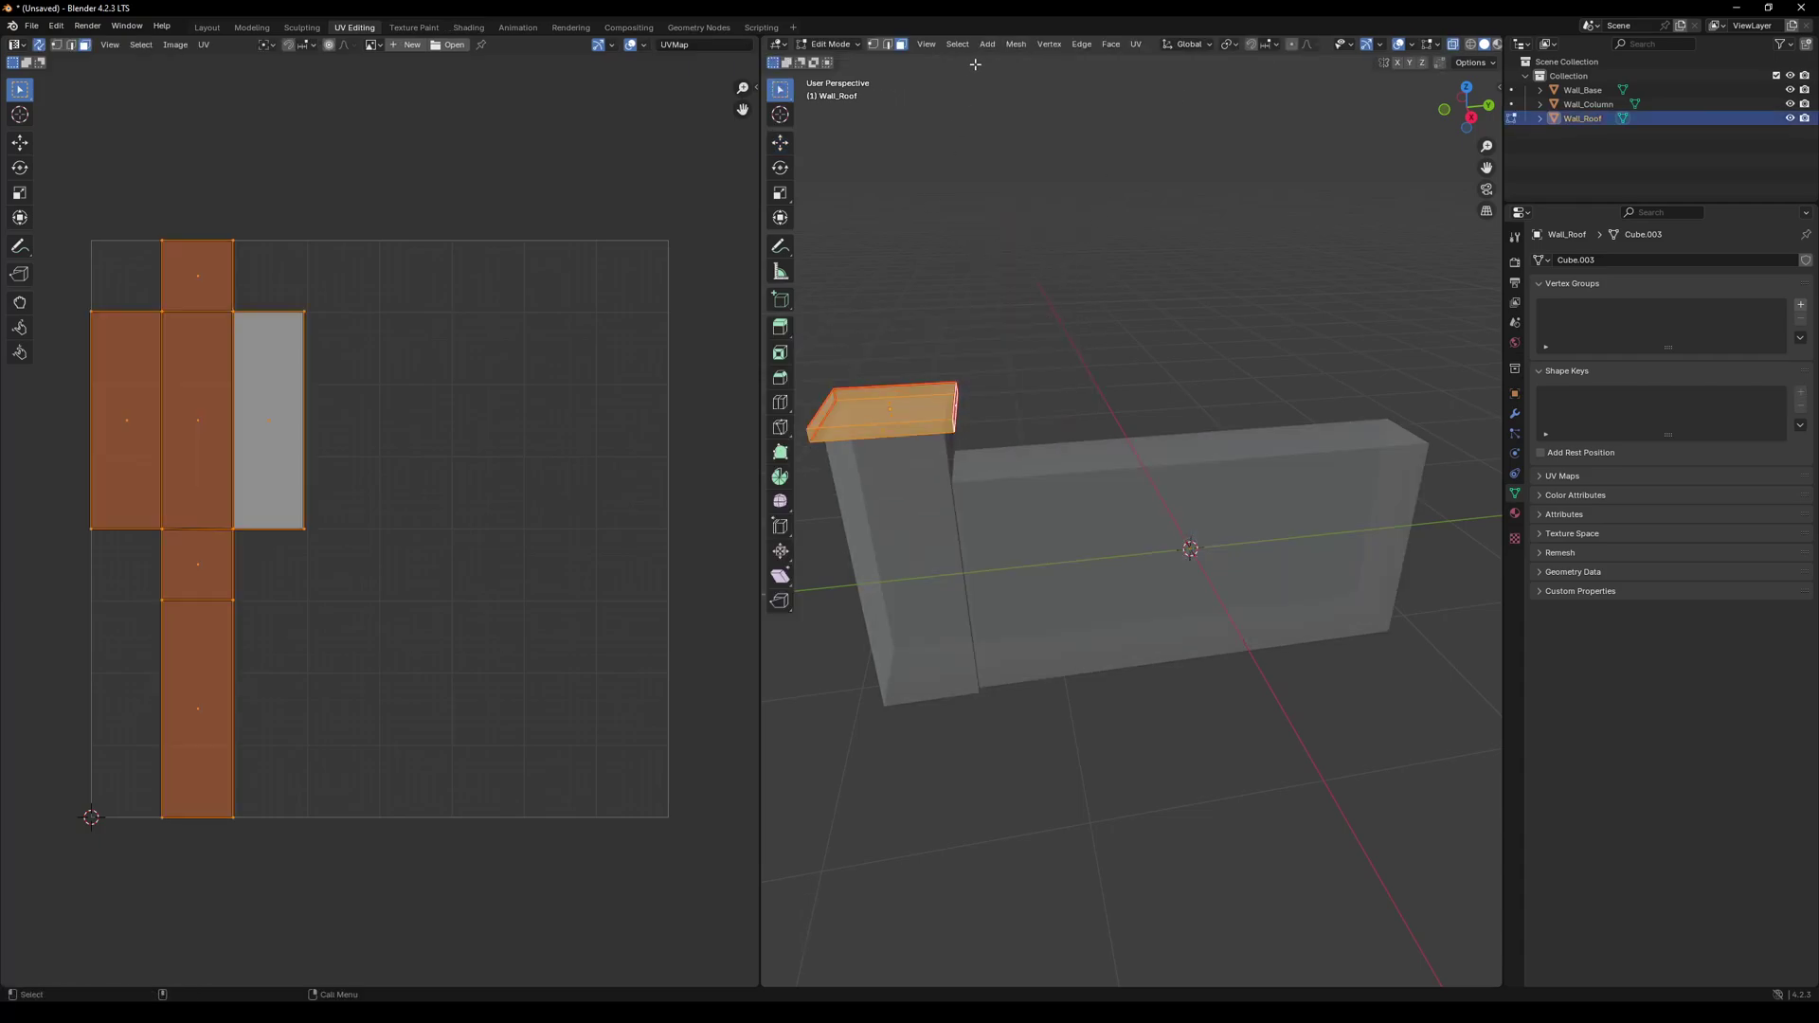
pyautogui.click(1135, 44)
pyautogui.click(1158, 61)
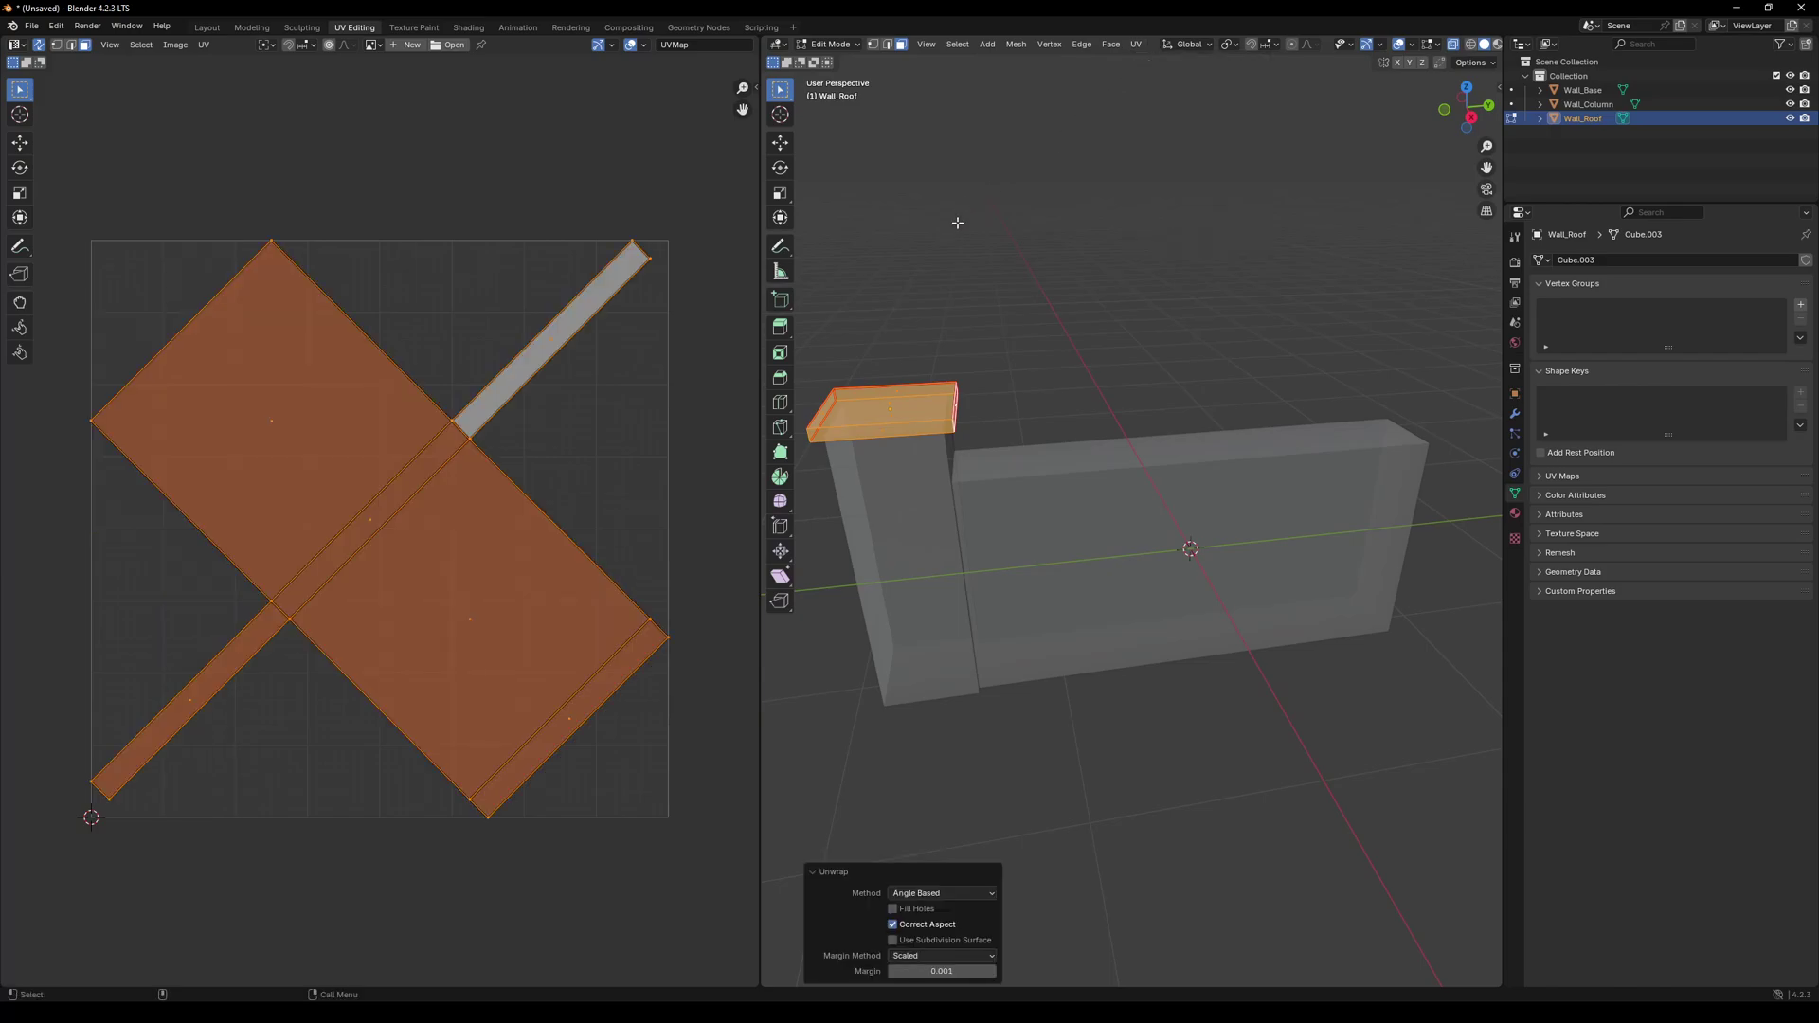
pyautogui.click(995, 350)
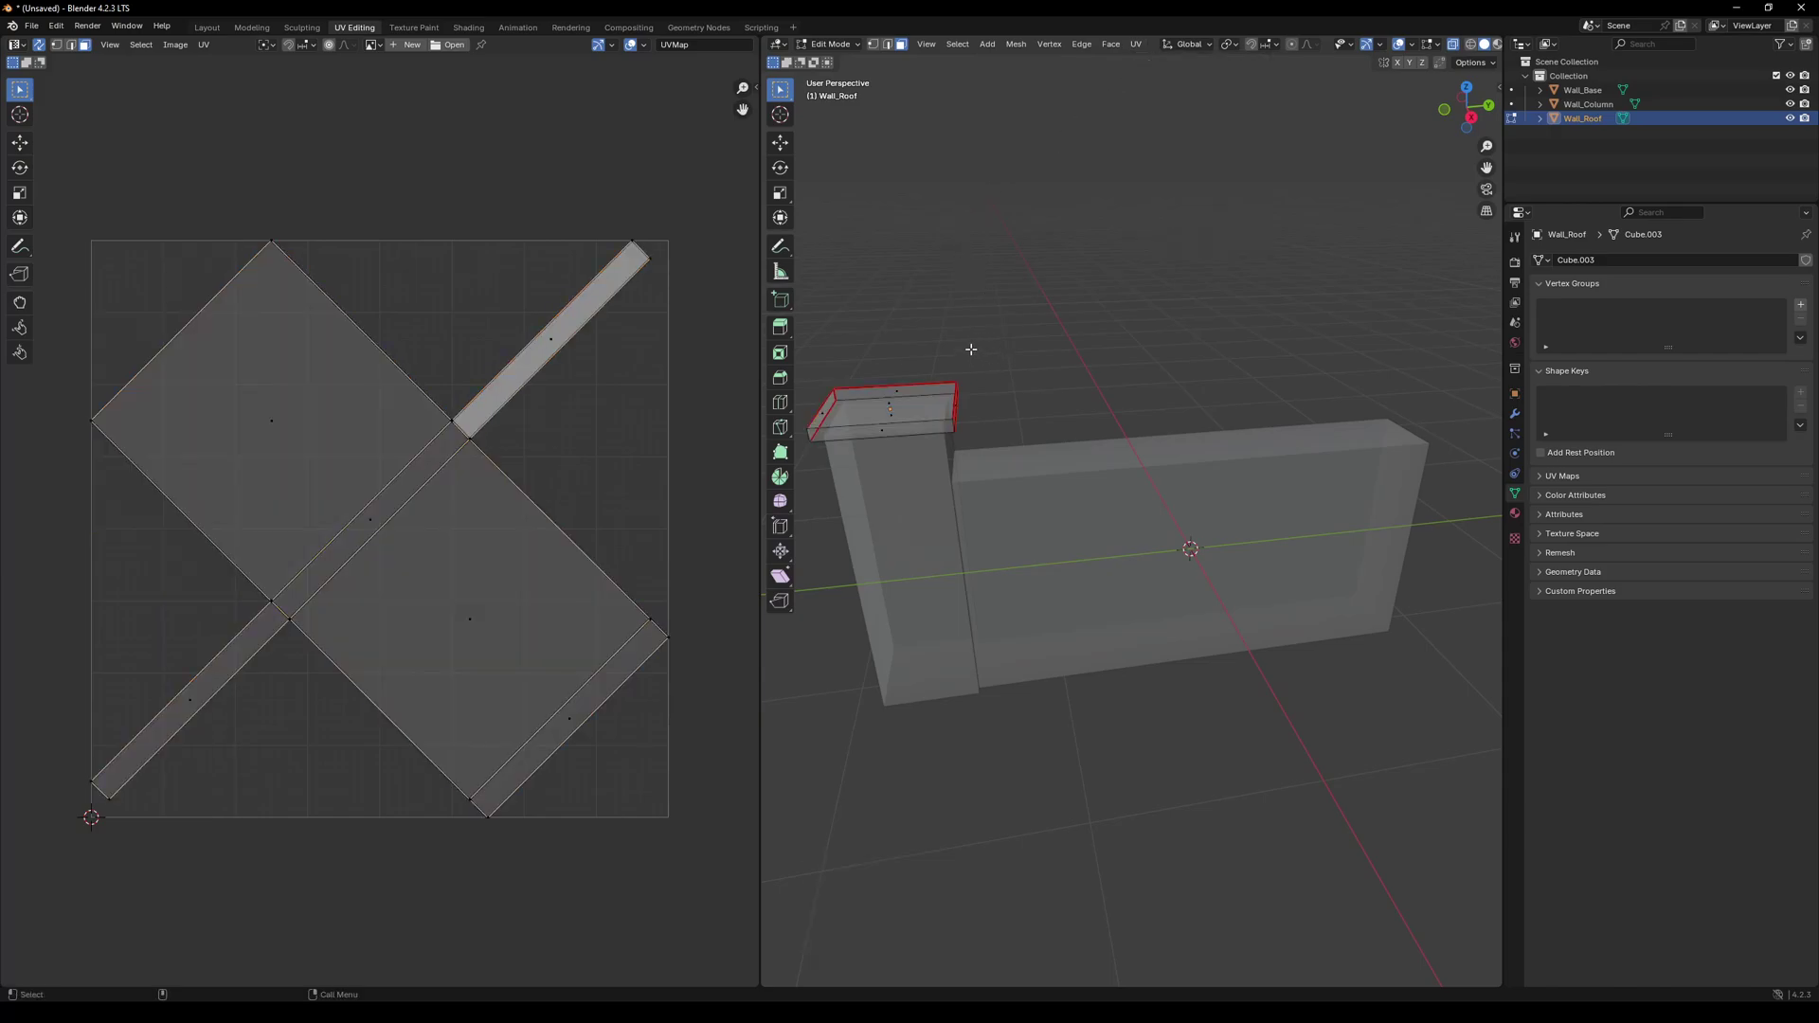
pyautogui.press('Tab')
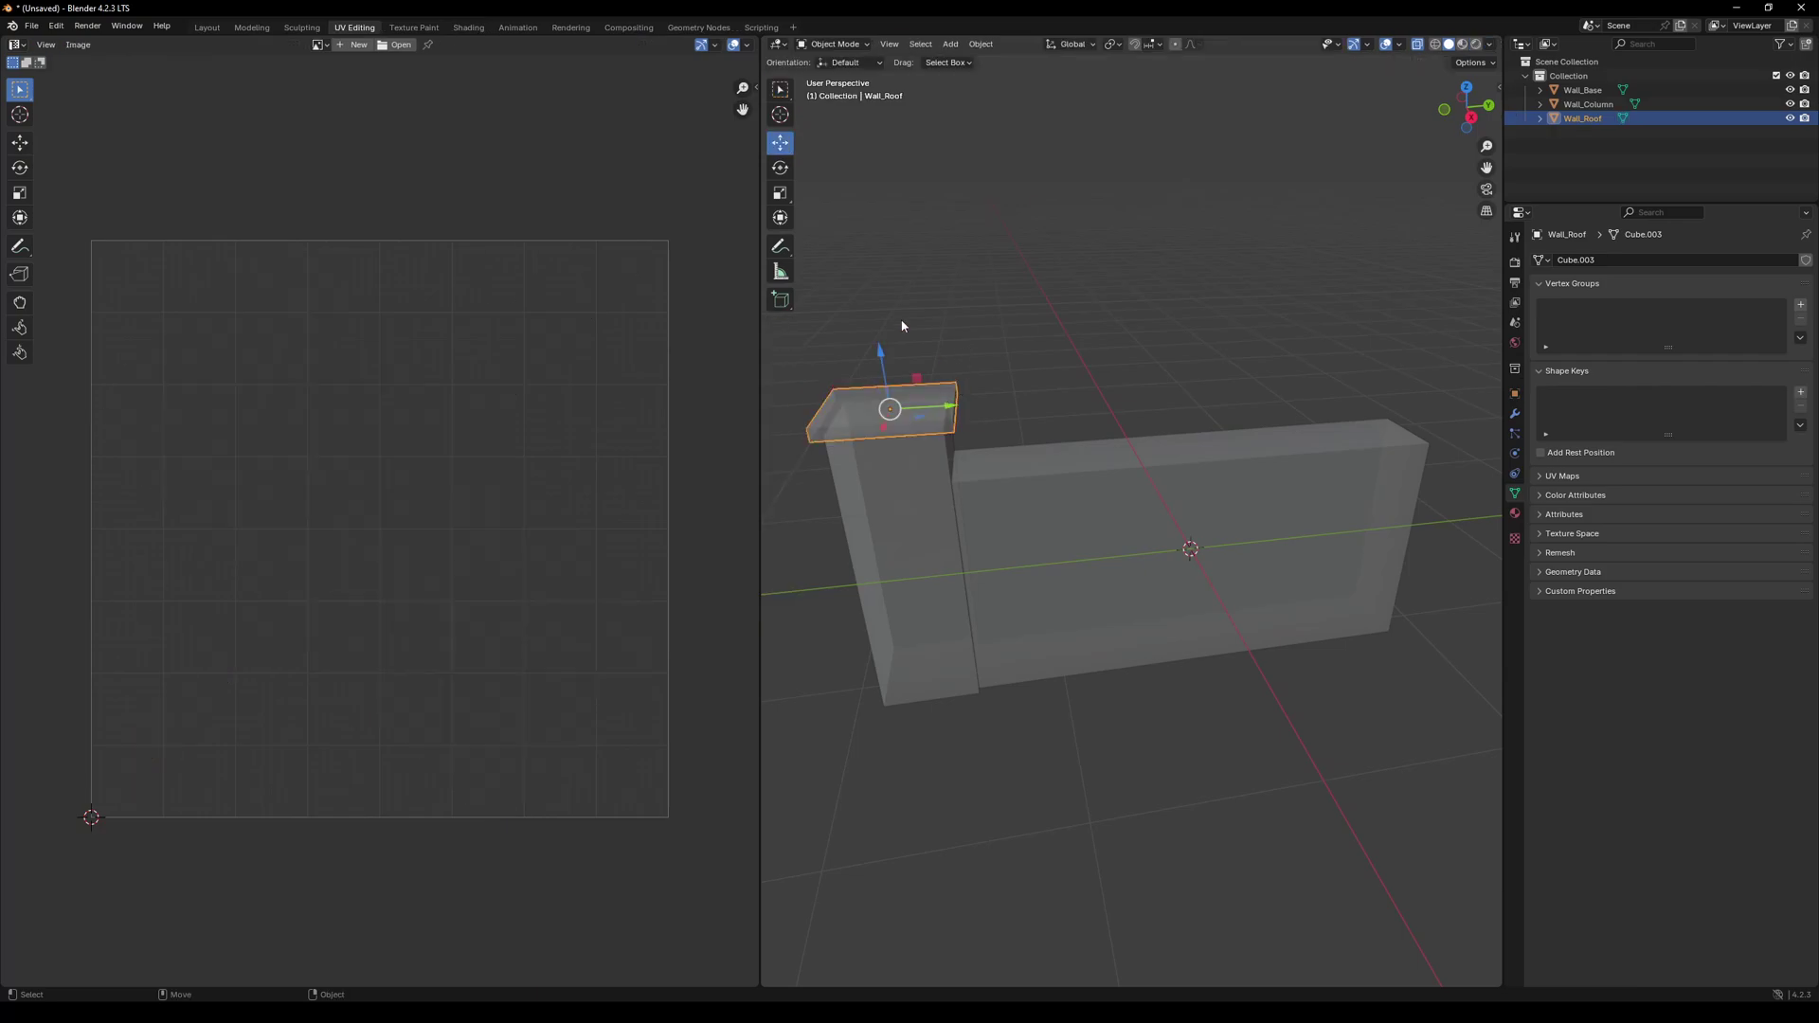
# - Duplicate Wall_Roof in the Layout workspace and place the copy on top of Wall_Base, right beside the column
pyautogui.click(207, 27)
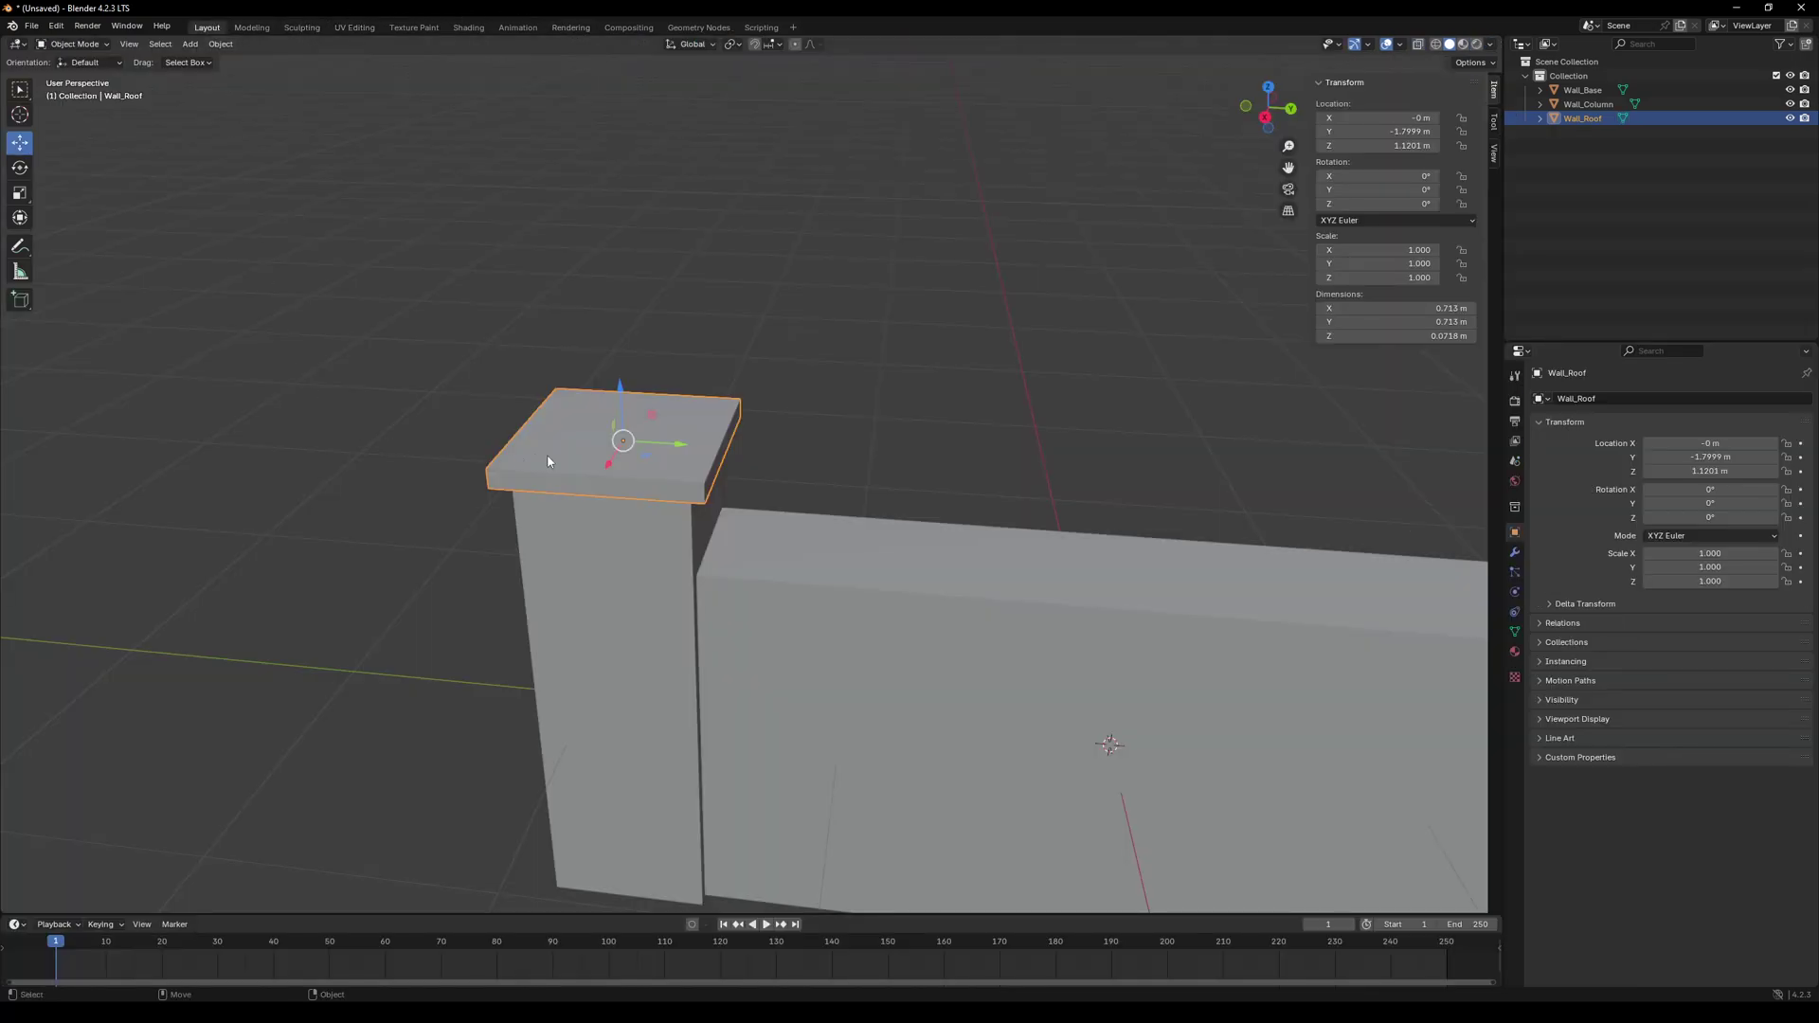
pyautogui.hotkey('shift', 'd')
pyautogui.rightClick(760, 465)
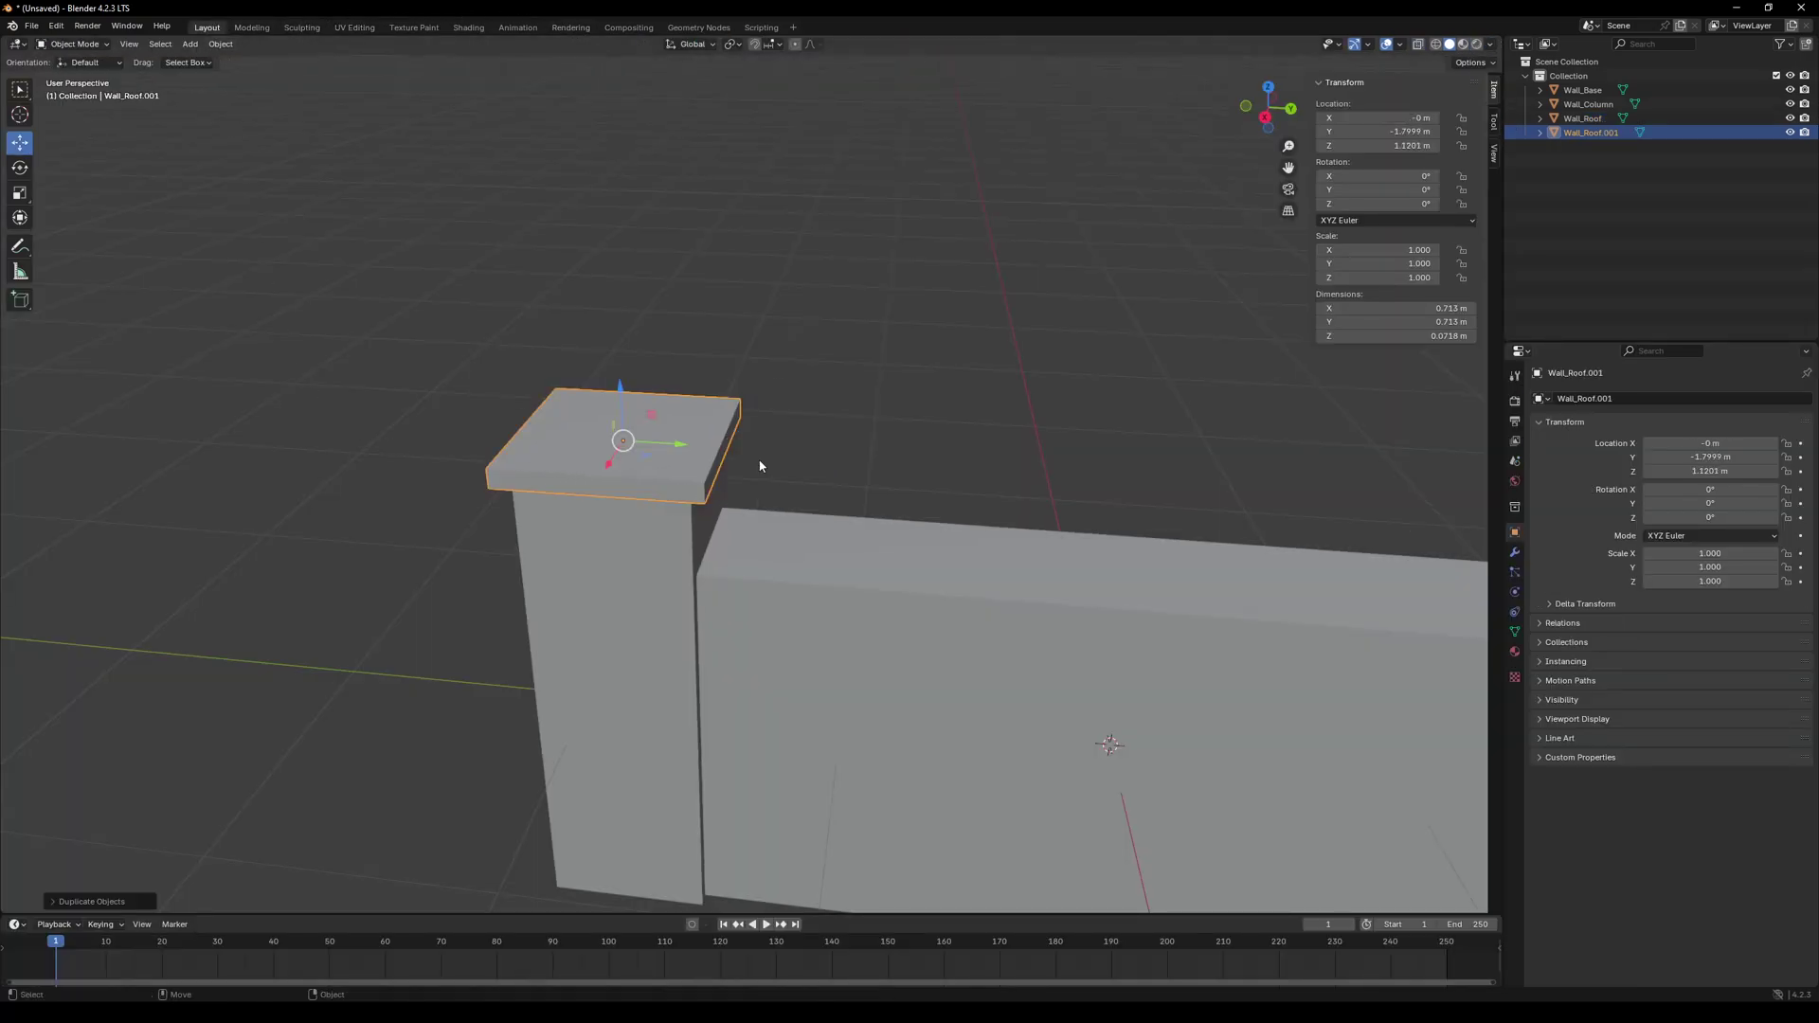
pyautogui.moveTo(686, 448); pyautogui.dragTo(878, 466)
pyautogui.moveTo(833, 405); pyautogui.dragTo(836, 514)
pyautogui.press('KP_Decimal')
pyautogui.moveTo(1090, 455); pyautogui.dragTo(1039, 360, button='middle')
pyautogui.hotkey('ctrl', 'alt', 'q')
pyautogui.moveTo(1128, 640); pyautogui.dragTo(1128, 662)
pyautogui.moveTo(1185, 715); pyautogui.dragTo(1154, 714)
# - Duplicate the roof slab three more times and line the copies up end to end along Wall_Base
pyautogui.scroll(-3, 1083, 531)
pyautogui.keyDown('shift'); pyautogui.moveTo(1203, 599); pyautogui.dragTo(1025, 557, button='middle'); pyautogui.keyUp('shift')
pyautogui.hotkey('shift', 'd')
pyautogui.rightClick(1025, 561)
pyautogui.moveTo(988, 667); pyautogui.dragTo(1171, 670)
pyautogui.keyDown('shift'); pyautogui.moveTo(1256, 614); pyautogui.dragTo(1028, 586, button='middle'); pyautogui.keyUp('shift')
pyautogui.hotkey('shift', 'd')
pyautogui.rightClick(1025, 592)
pyautogui.moveTo(942, 644); pyautogui.dragTo(1305, 641)
pyautogui.hotkey('shift', 'd')
pyautogui.rightClick(1135, 640)
# - Select all four slabs on top of Wall_Base and shift them together slightly along Y
pyautogui.scroll(-2, 1089, 459)
pyautogui.scroll(-2, 1018, 545)
pyautogui.keyDown('shift'); pyautogui.moveTo(1005, 559); pyautogui.dragTo(1150, 550, button='middle'); pyautogui.keyUp('shift')
pyautogui.moveTo(945, 590); pyautogui.dragTo(1355, 647)
pyautogui.moveTo(1224, 649); pyautogui.dragTo(1236, 651)
# - Move Wall_Base and the row of slabs along Y towards the column, placing Wall_Base at Y about -0.13 m
pyautogui.click(1178, 710)
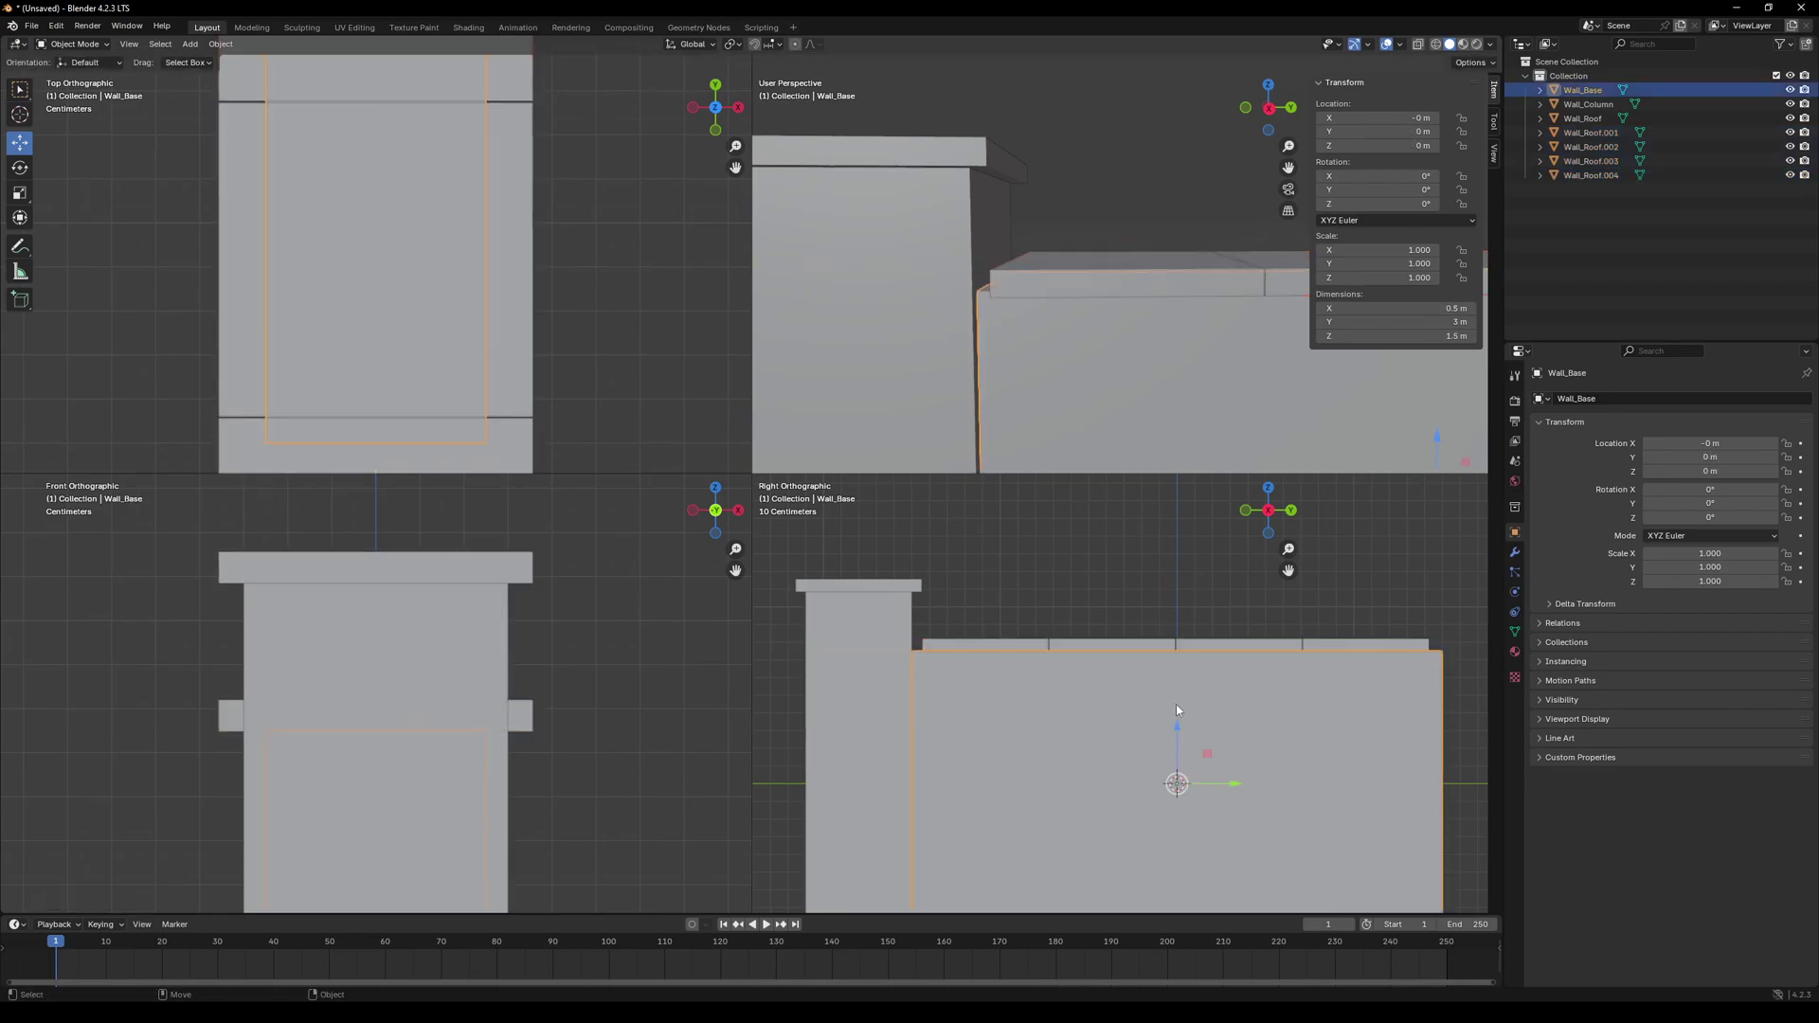
pyautogui.moveTo(1232, 782); pyautogui.dragTo(1211, 778)
pyautogui.moveTo(1402, 588); pyautogui.dragTo(970, 641)
pyautogui.moveTo(1228, 644); pyautogui.dragTo(1217, 644)
pyautogui.click(1215, 749)
pyautogui.moveTo(1214, 780); pyautogui.dragTo(1207, 776)
# - Shorten Wall_Base to about 2.86 m by pulling its column-side end face back along Y in Edit Mode
pyautogui.hotkey('ctrl', 'alt', 'q')
pyautogui.moveTo(349, 304); pyautogui.dragTo(645, 458, button='middle')
pyautogui.scroll(-5, 645, 457)
pyautogui.press('Tab')
pyautogui.hotkey('alt', 'z')
pyautogui.moveTo(546, 353); pyautogui.dragTo(517, 342, button='middle')
pyautogui.moveTo(463, 287); pyautogui.dragTo(633, 907)
pyautogui.moveTo(597, 589); pyautogui.dragTo(658, 578)
pyautogui.hotkey('ctrl', 'alt', 'q')
pyautogui.scroll(1, 1018, 727)
pyautogui.moveTo(876, 754); pyautogui.dragTo(863, 754)
pyautogui.hotkey('ctrl', 'alt', 'q')
pyautogui.press('Tab')
# - Select Wall_Base in Object Mode with X-ray off and apply all of its transforms
pyautogui.click(1010, 241)
pyautogui.moveTo(1010, 284); pyautogui.dragTo(953, 287, button='middle')
pyautogui.scroll(-4, 986, 427)
pyautogui.hotkey('alt', 'z')
pyautogui.click(1020, 590)
pyautogui.click(953, 404)
pyautogui.click(957, 431)
pyautogui.click(220, 43)
pyautogui.moveTo(256, 60)
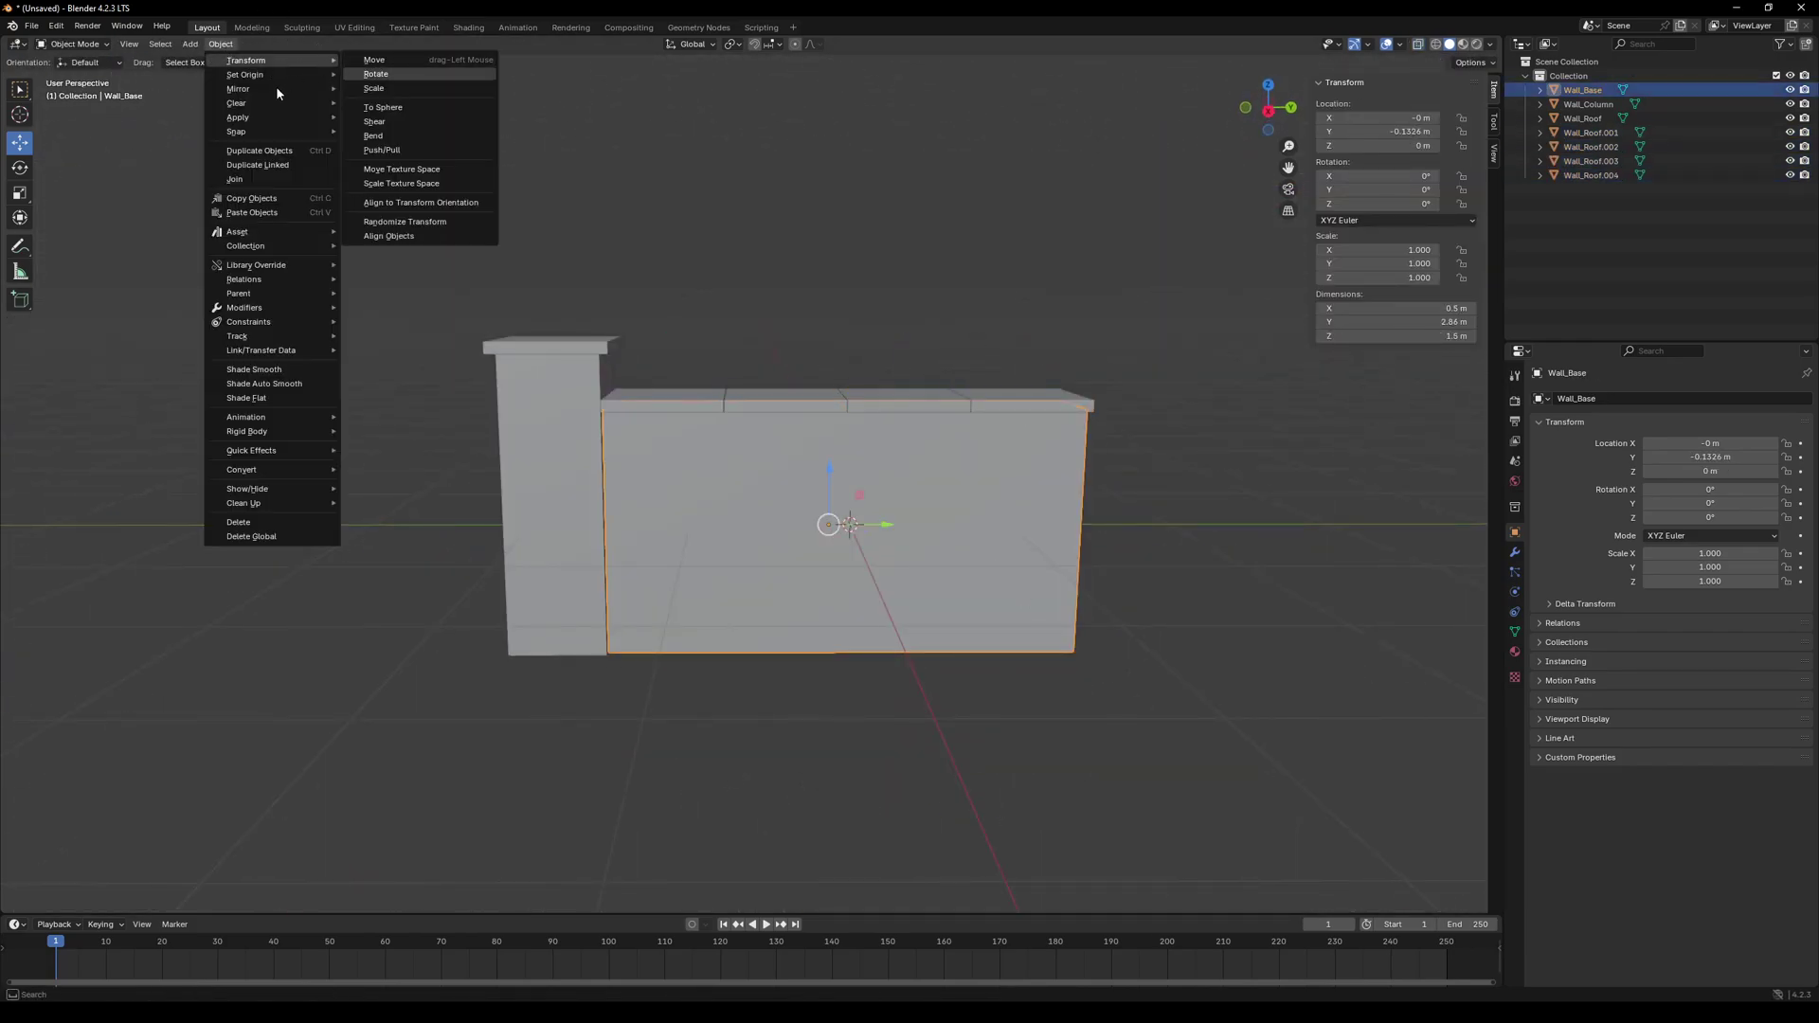
pyautogui.moveTo(271, 117)
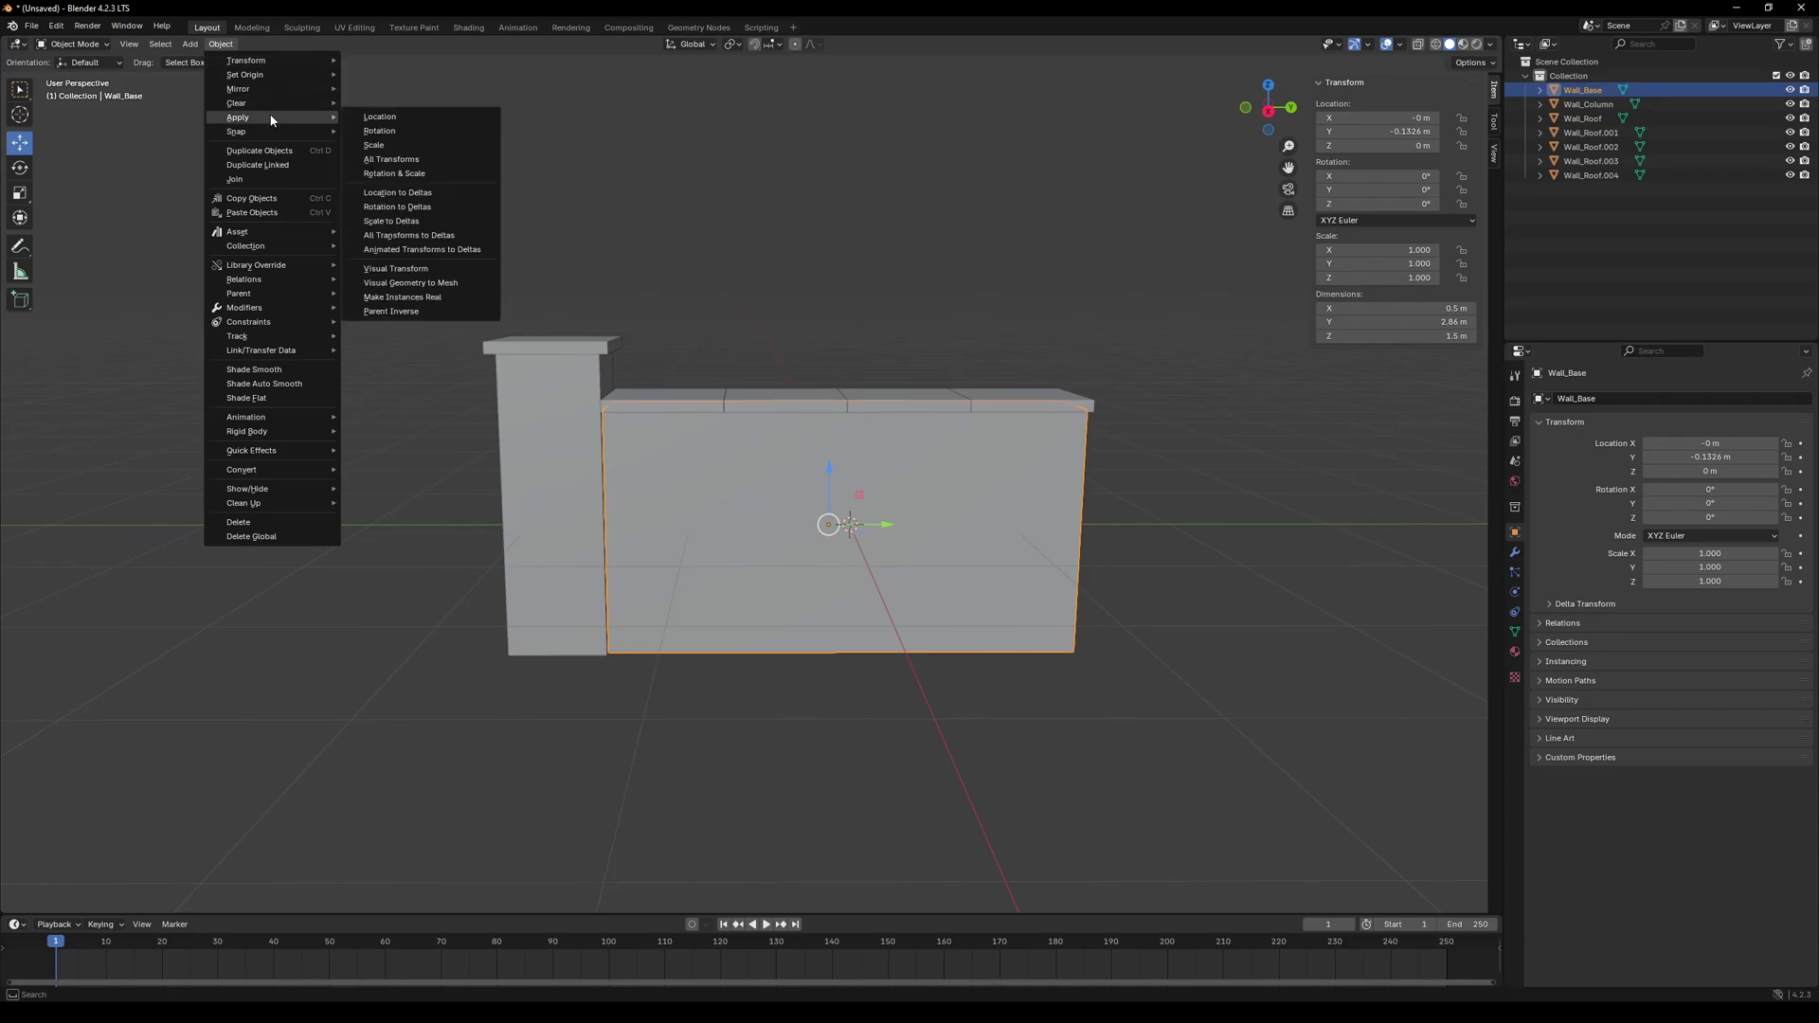
pyautogui.click(424, 160)
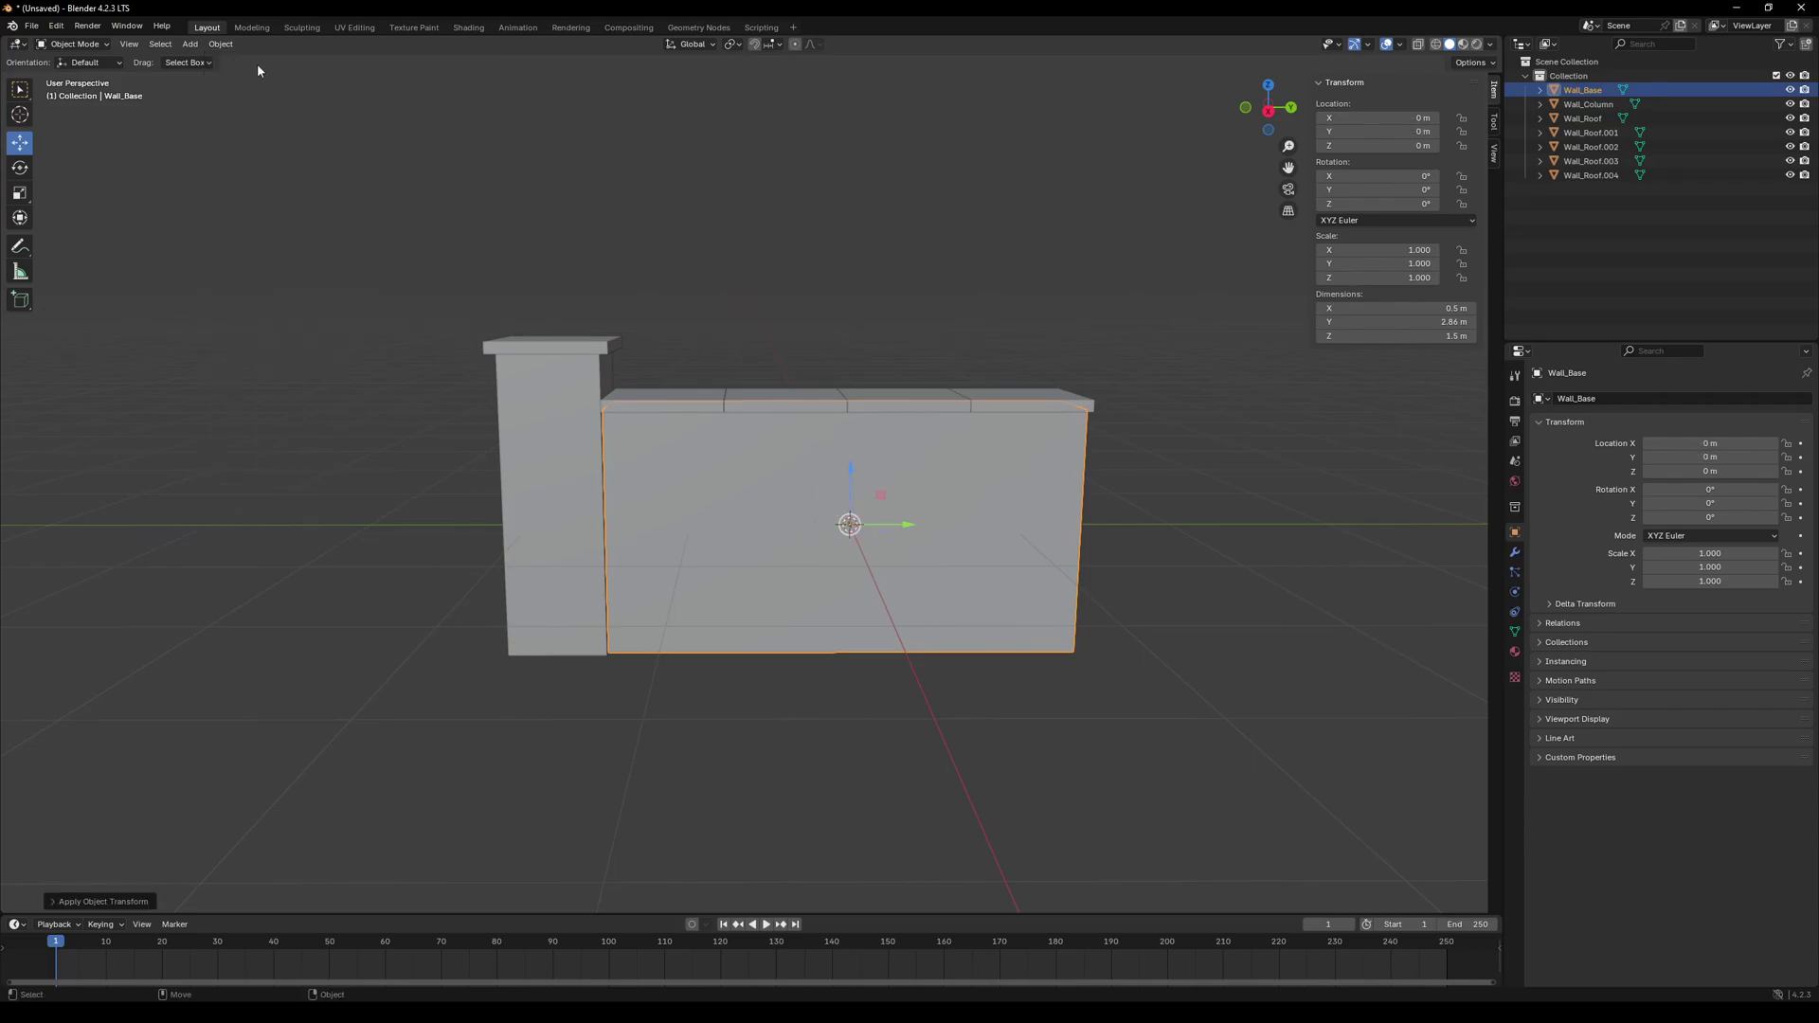
# - Set the origin of Wall_Base to its geometry
pyautogui.click(221, 44)
pyautogui.moveTo(257, 76)
pyautogui.click(397, 94)
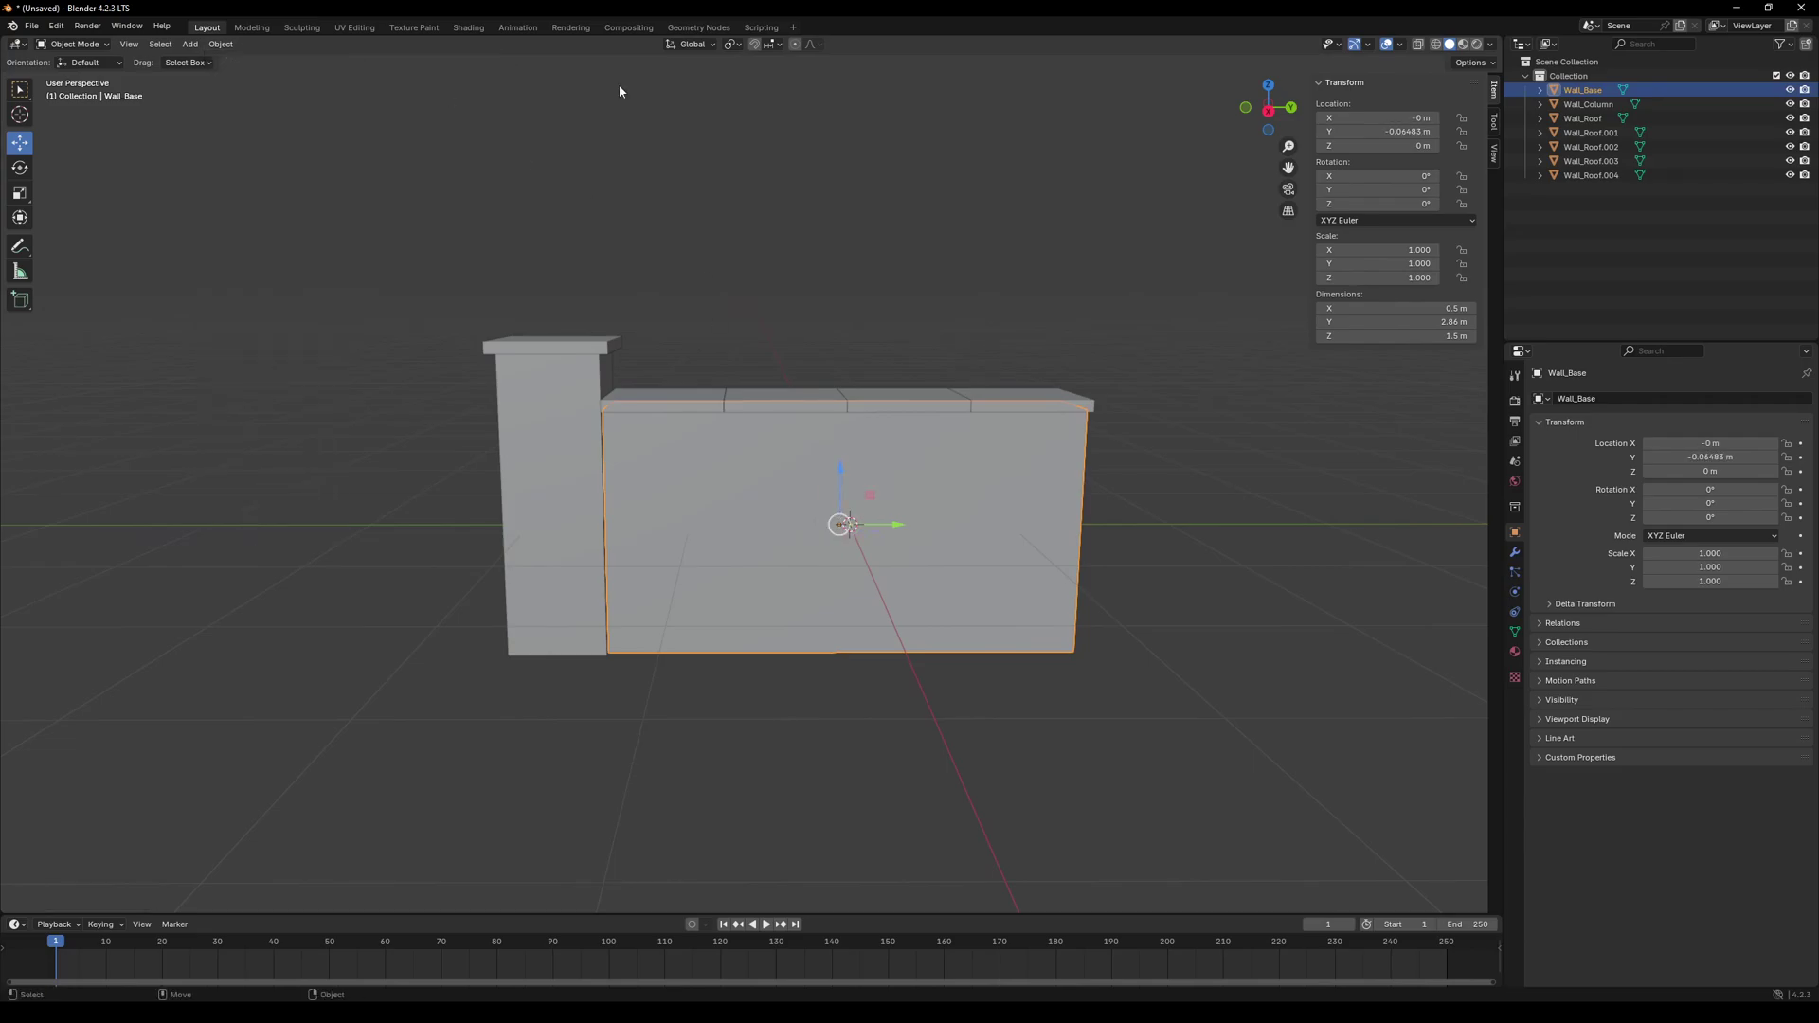
# - Unwrap all faces of Wall_Base again in the UV Editing workspace and return to the Layout workspace
pyautogui.click(353, 26)
pyautogui.moveTo(1454, 362); pyautogui.dragTo(892, 746)
pyautogui.click(1137, 45)
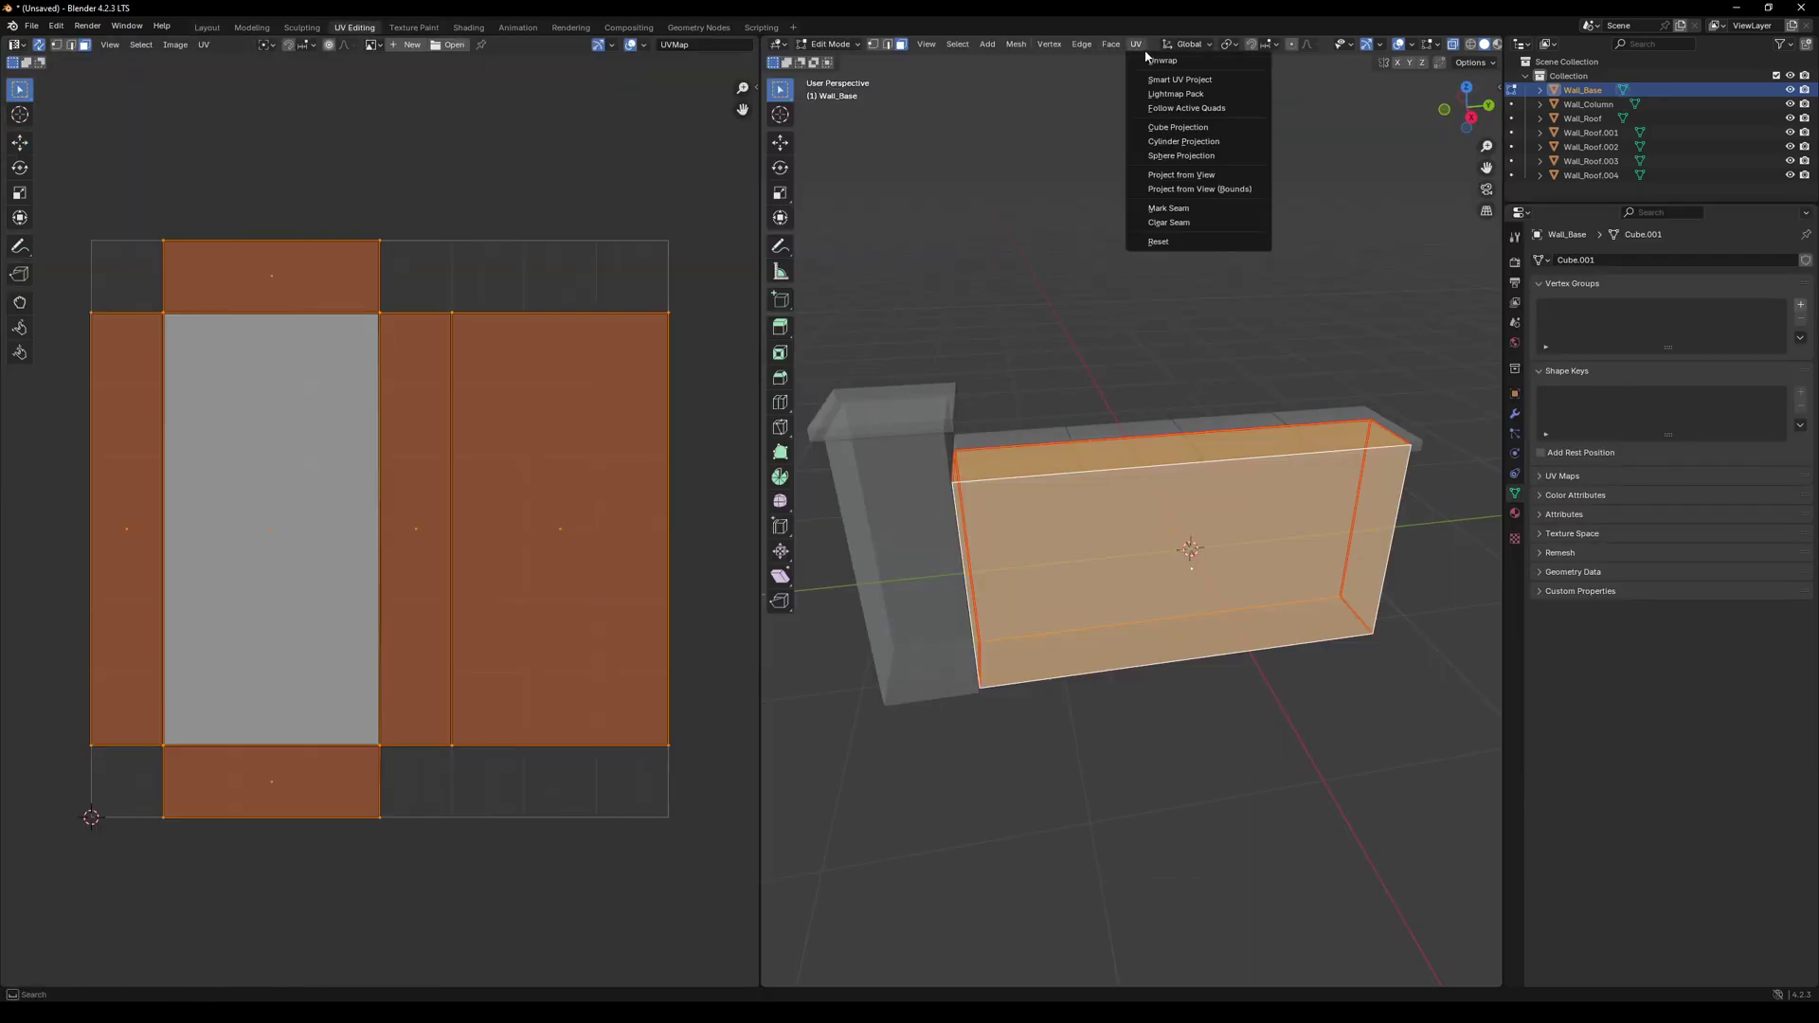
pyautogui.click(1162, 61)
pyautogui.hotkey('ctrl', 'pageup')
pyautogui.hotkey('ctrl', 'pageup')
pyautogui.hotkey('ctrl', 'pageup')
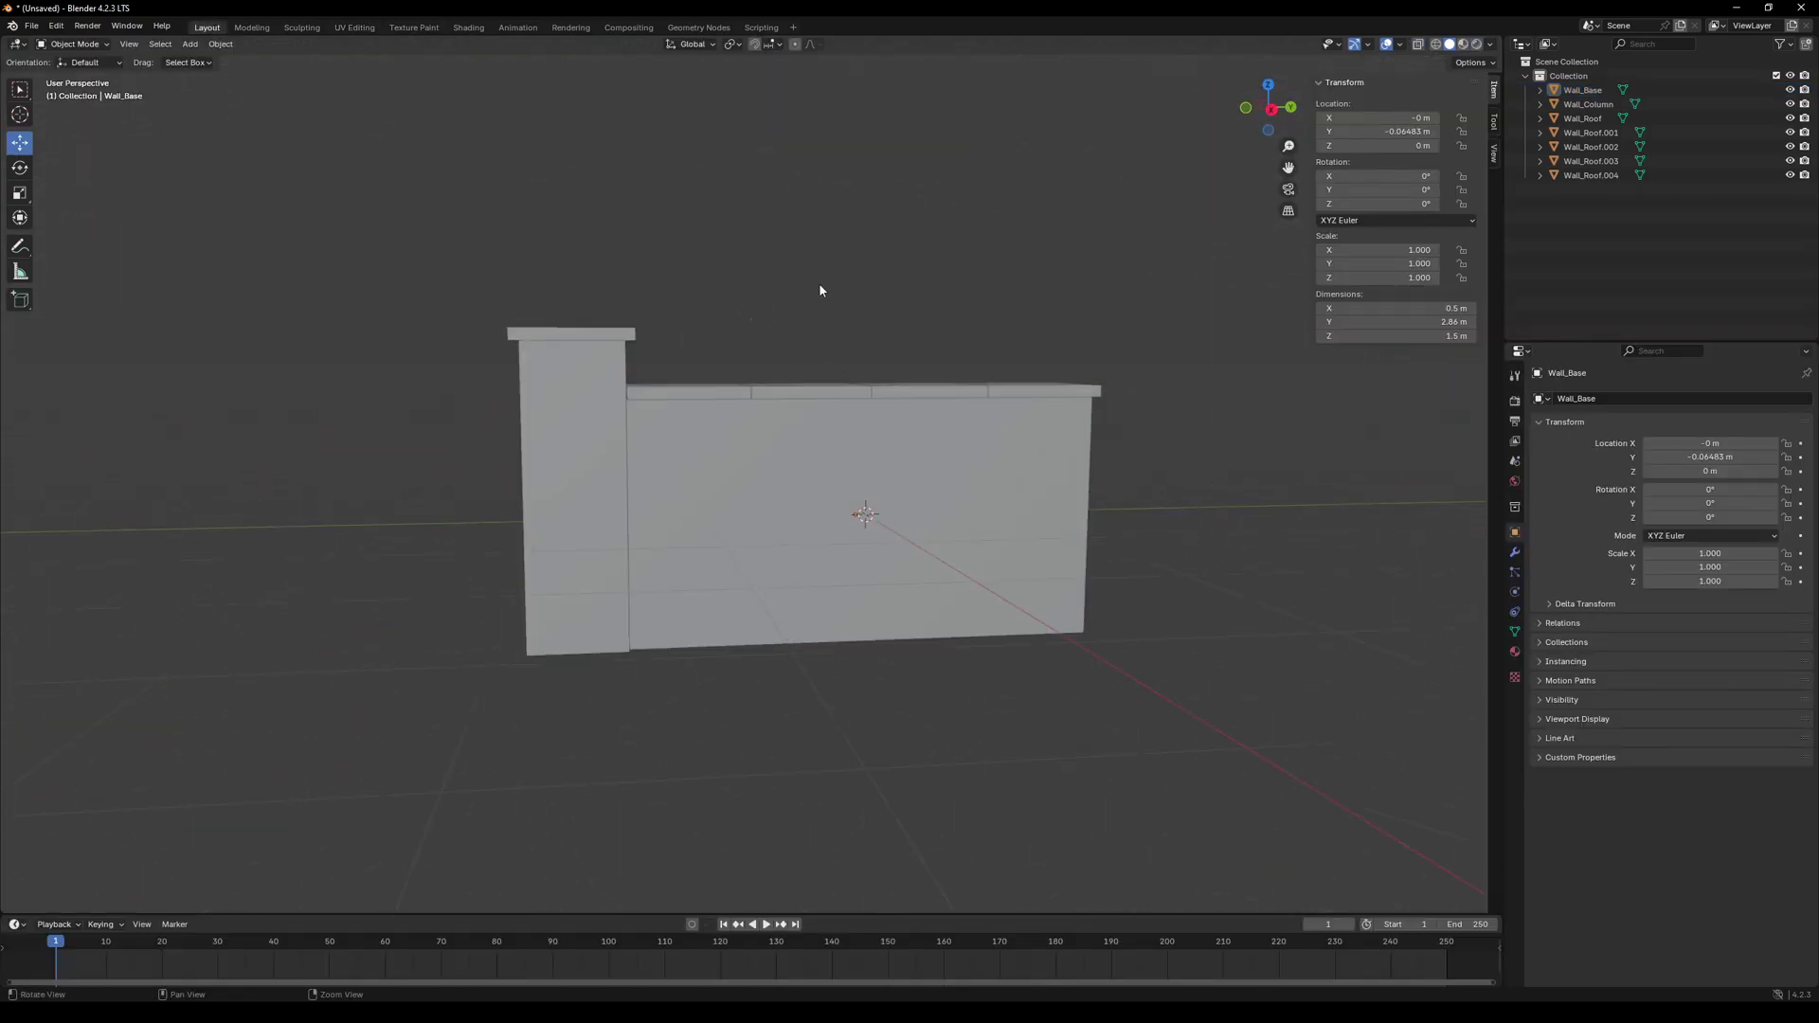
# - Add a Subdivision modifier to Wall_Column, set it to Simple and raise the viewport levels to 4
pyautogui.scroll(3, 584, 389)
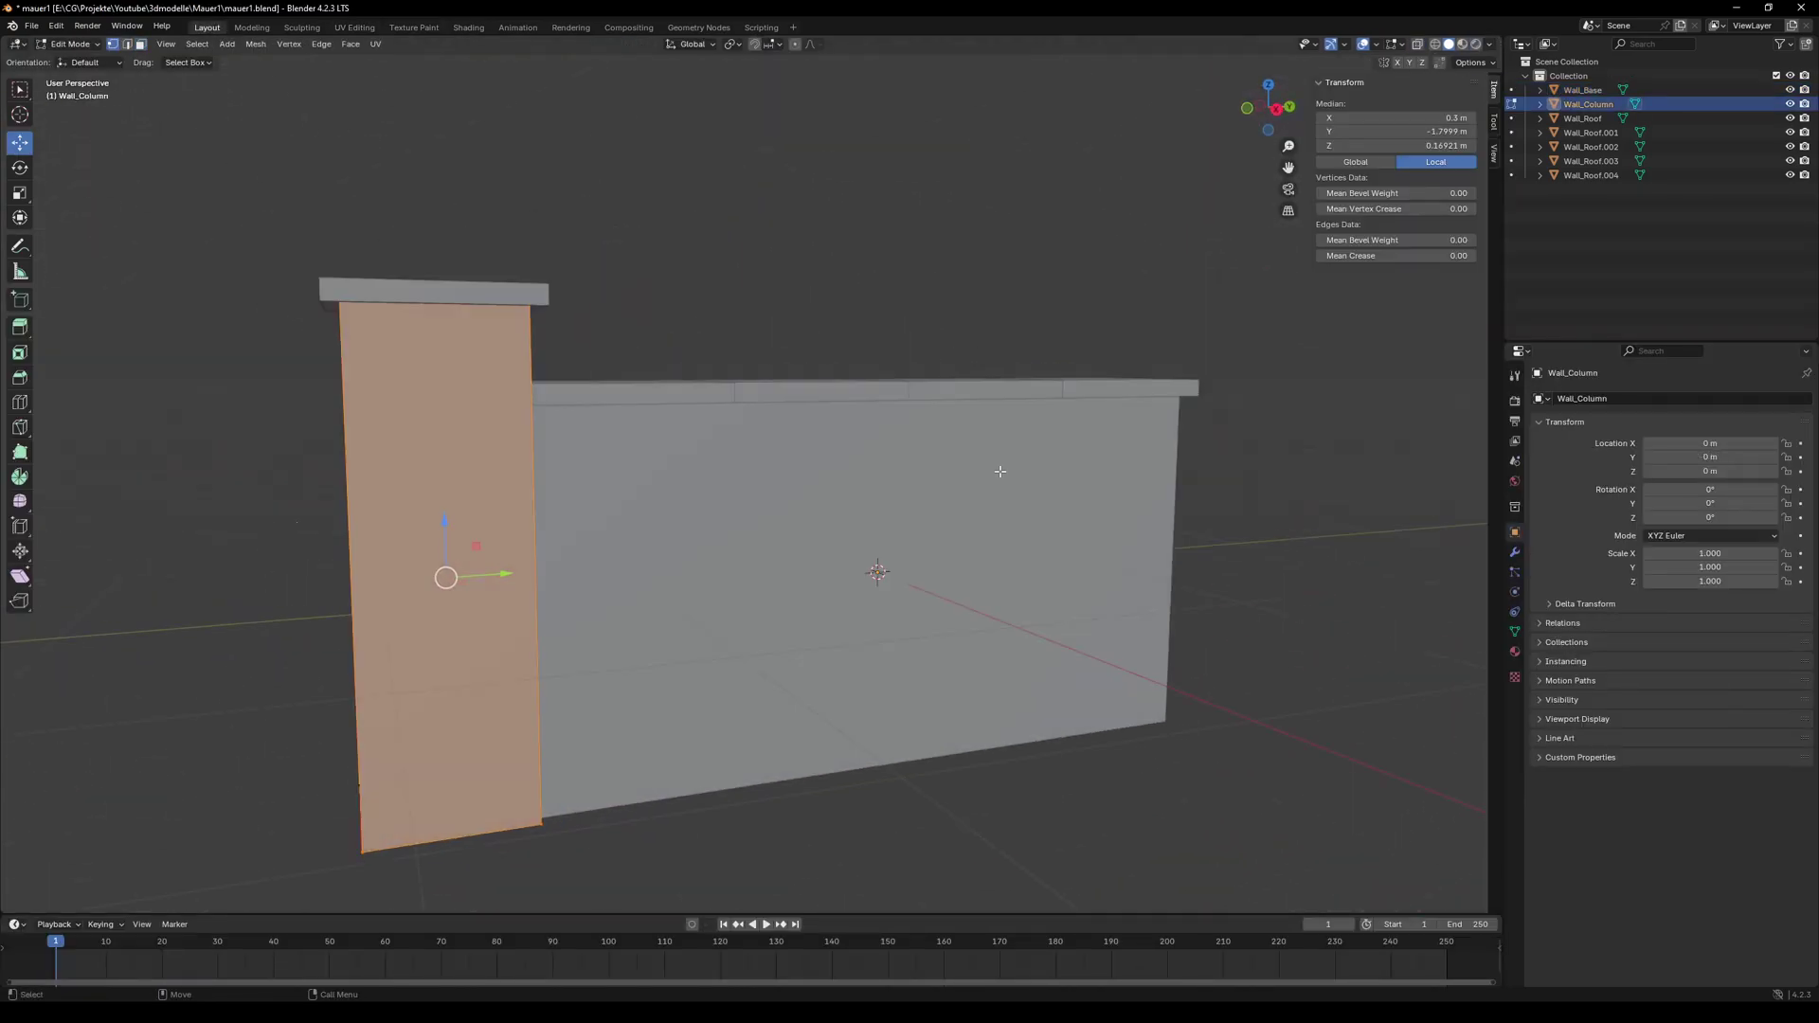
pyautogui.click(1514, 552)
pyautogui.click(1601, 406)
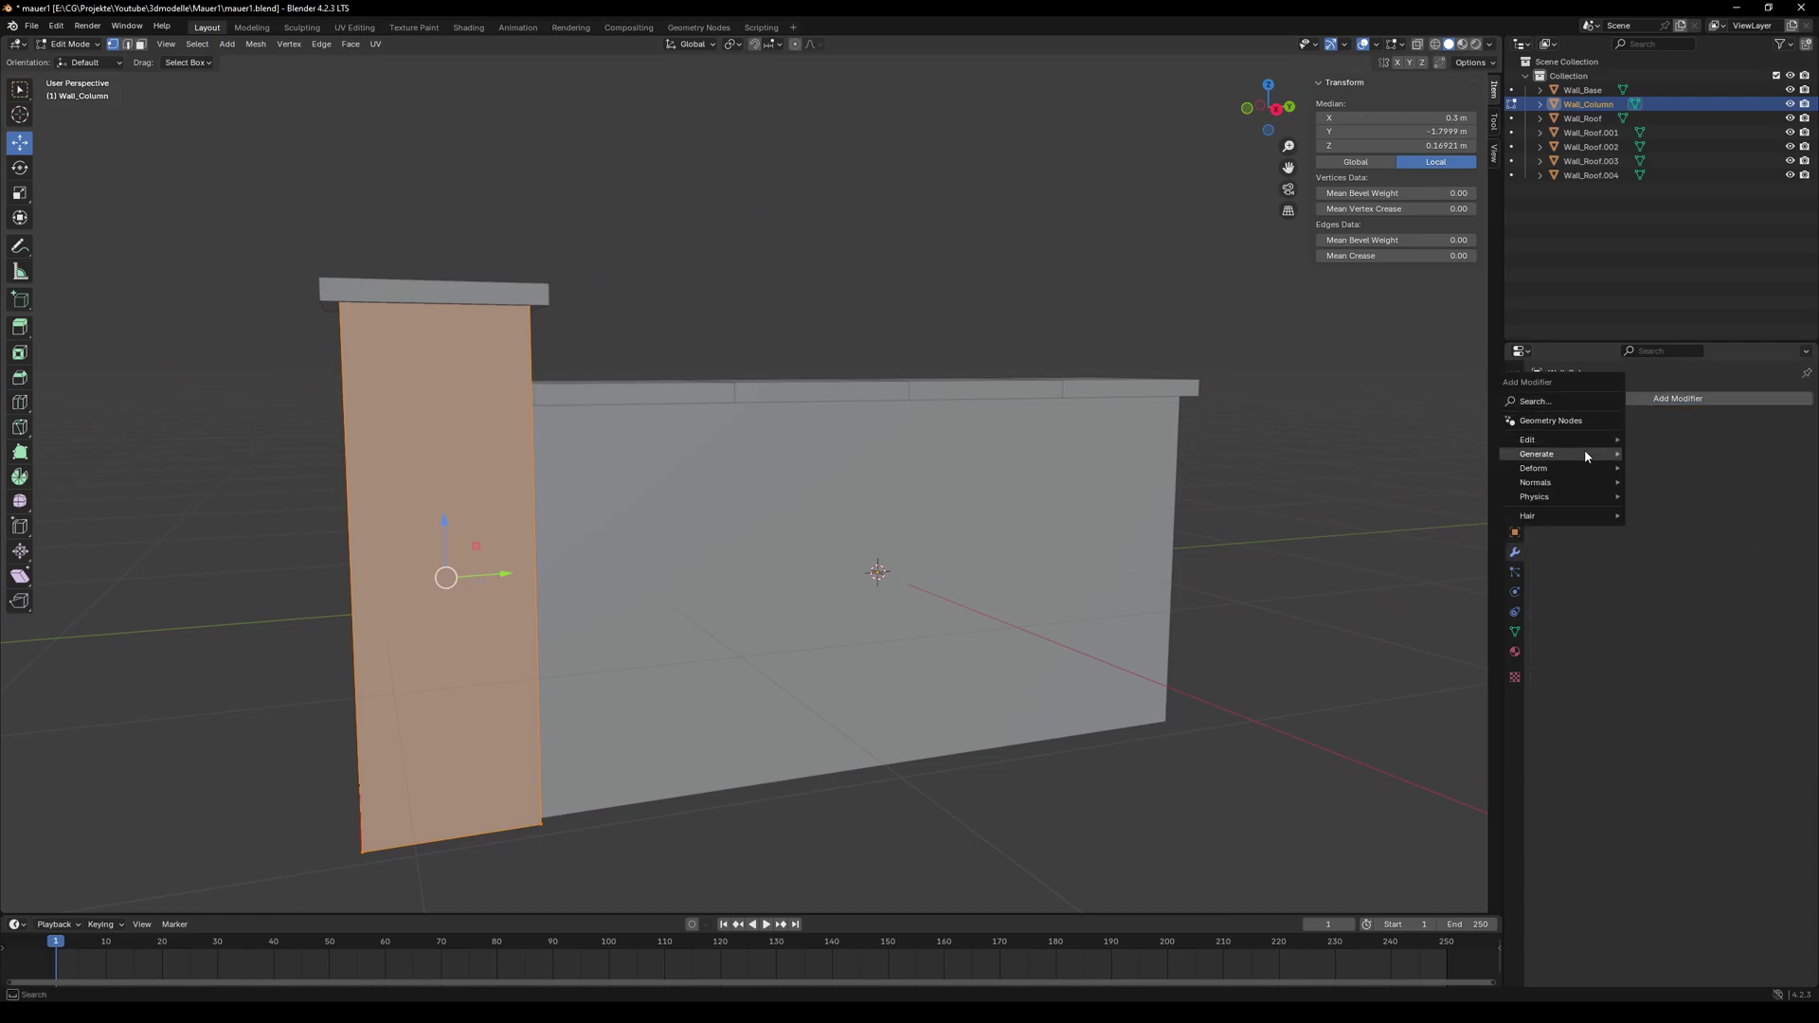
pyautogui.moveTo(1584, 452)
pyautogui.click(1685, 639)
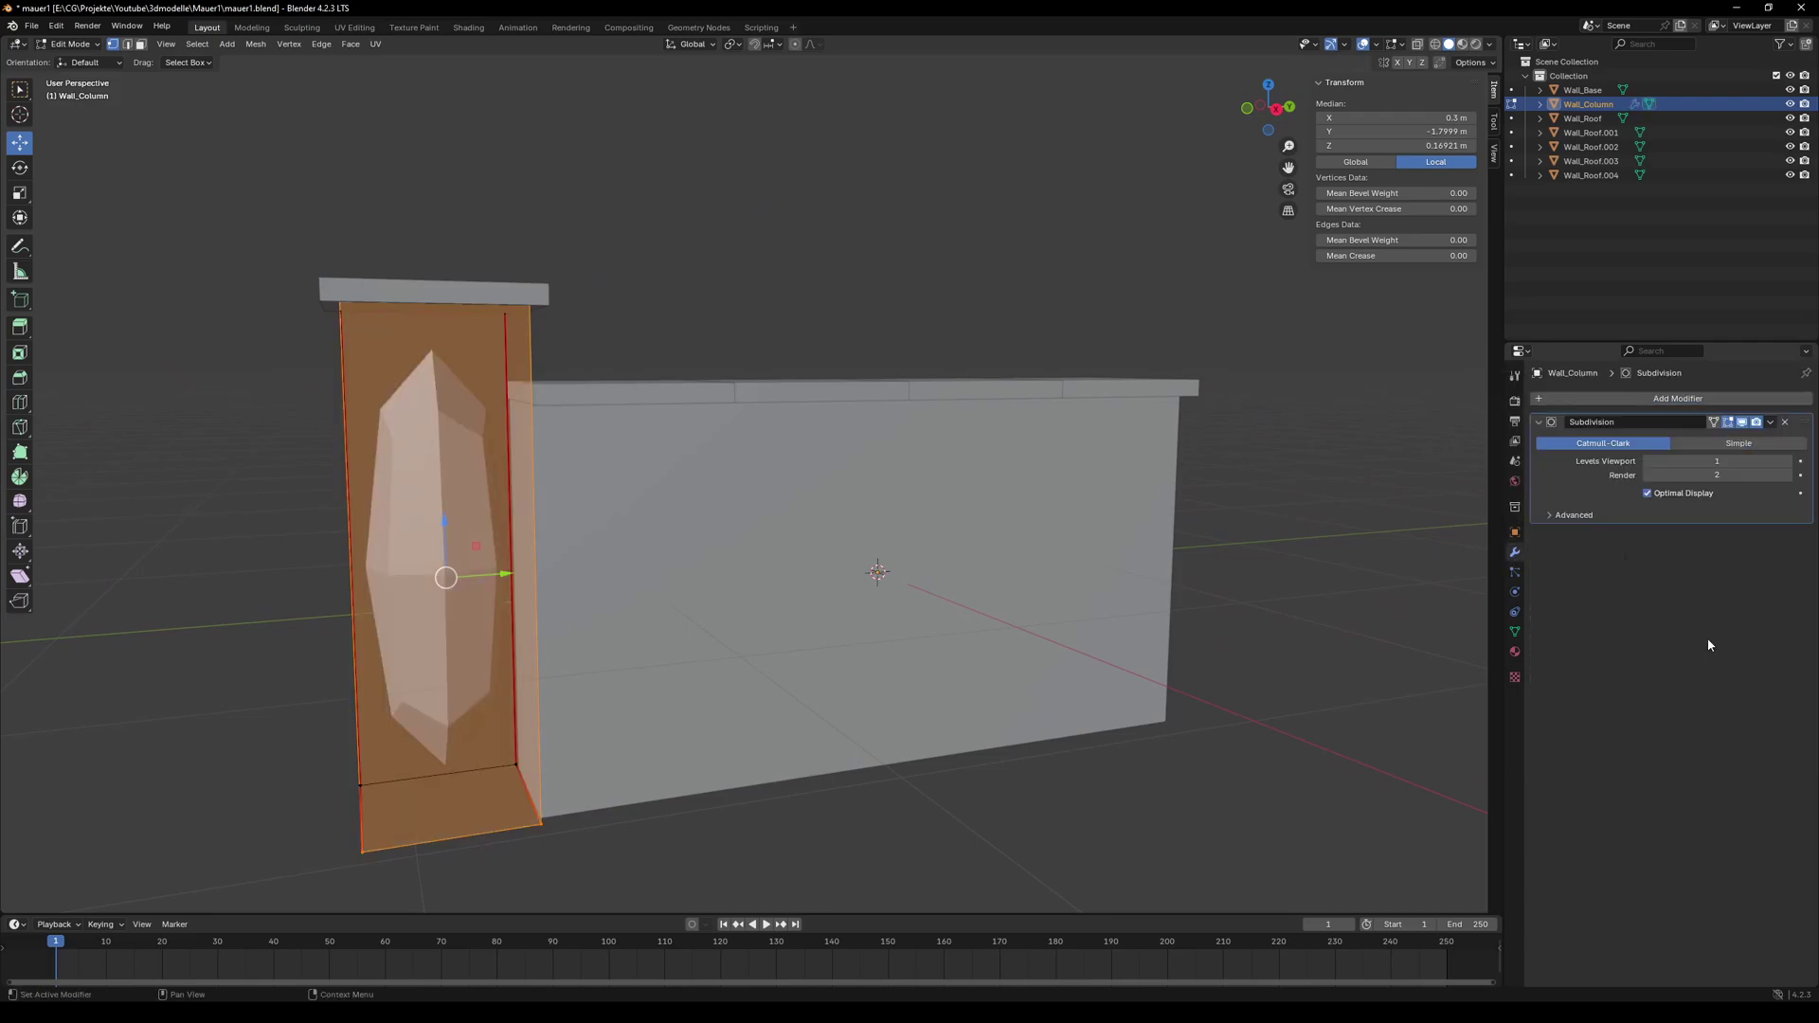
pyautogui.click(1697, 444)
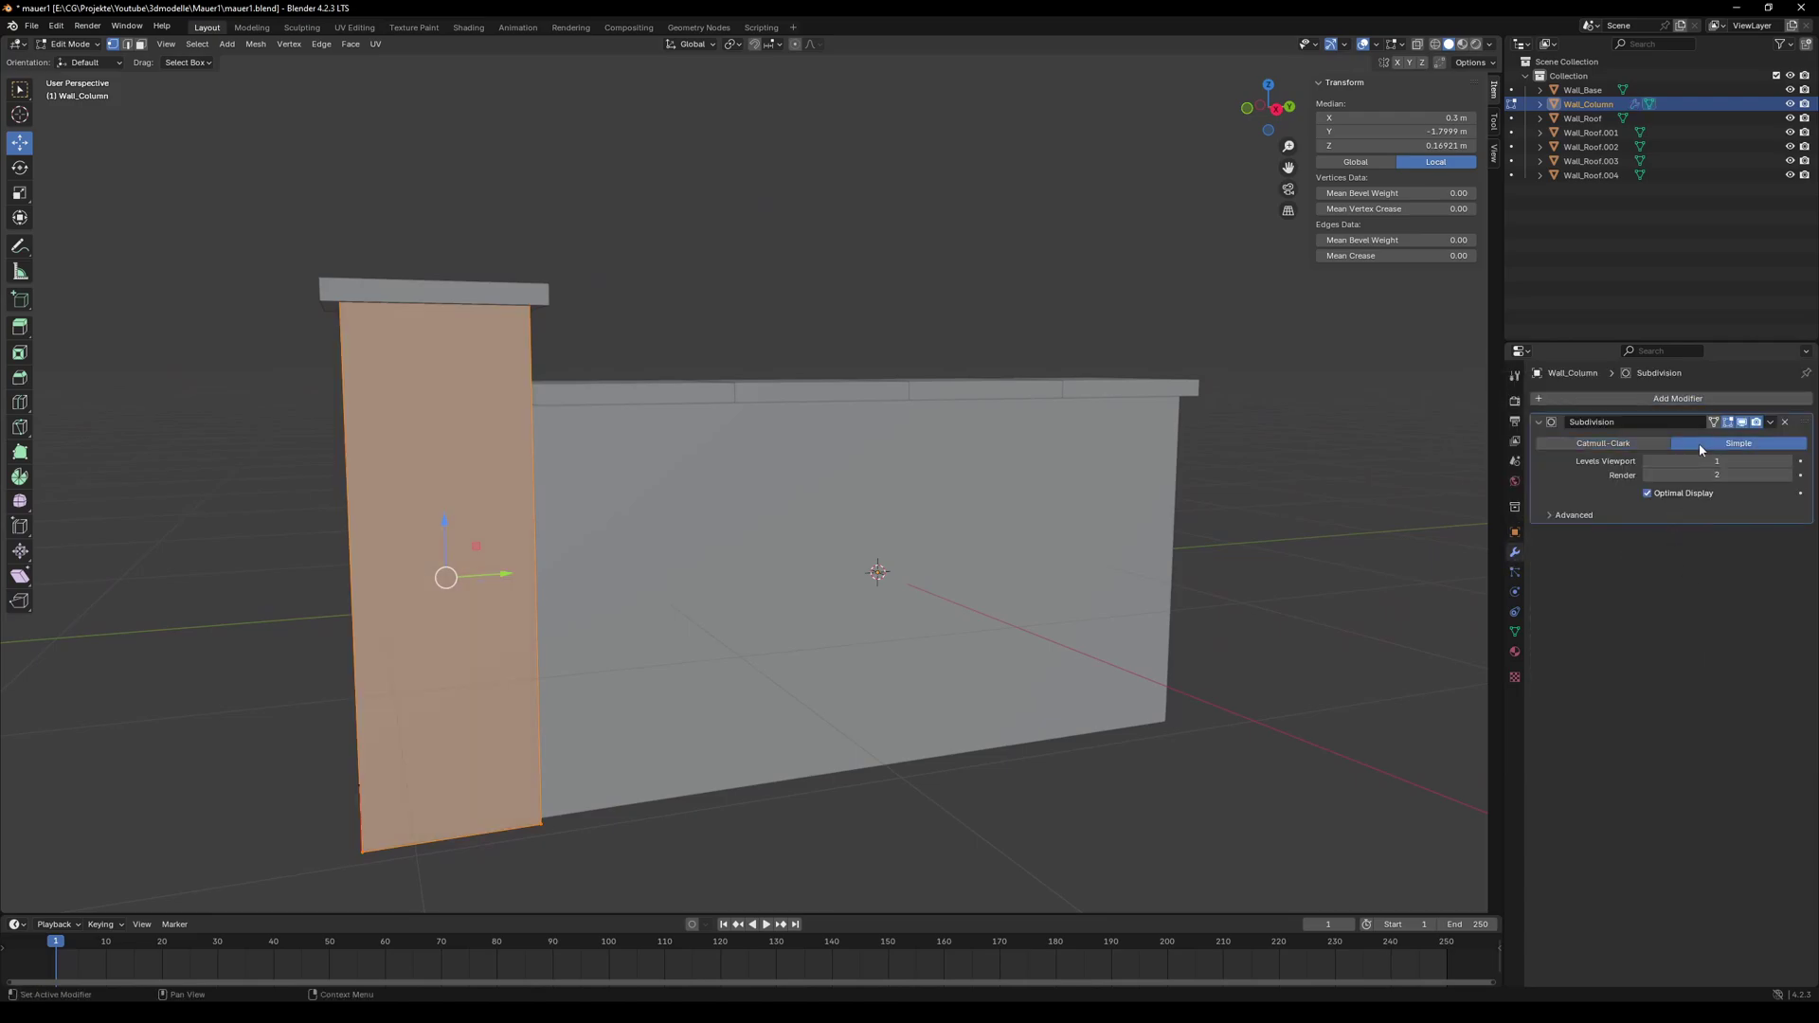
pyautogui.click(1789, 462)
pyautogui.click(1789, 461)
pyautogui.click(1789, 462)
# - Apply the Subdivision modifier on Wall_Column in Object Mode, check the resulting faces in Edit Mode and clear the face selection
pyautogui.moveTo(771, 345); pyautogui.dragTo(755, 402, button='middle')
pyautogui.scroll(2, 754, 401)
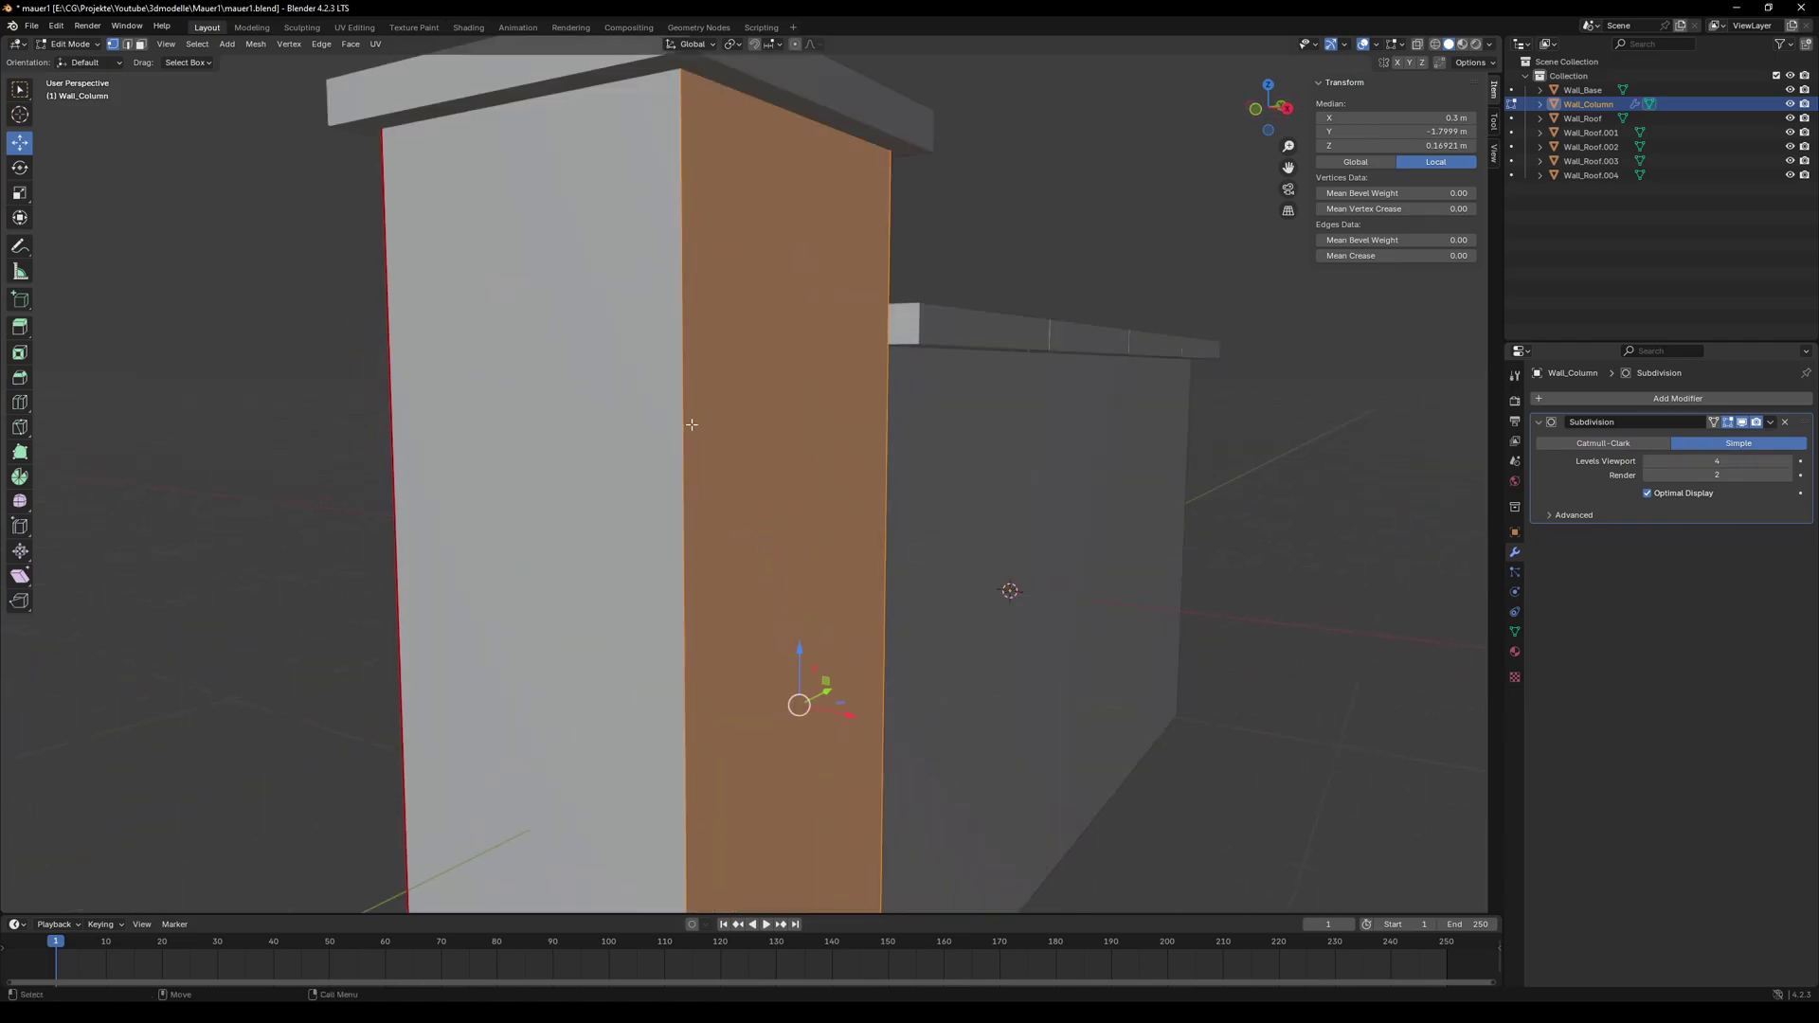
pyautogui.press('3')
pyautogui.press('Tab')
pyautogui.press('Tab')
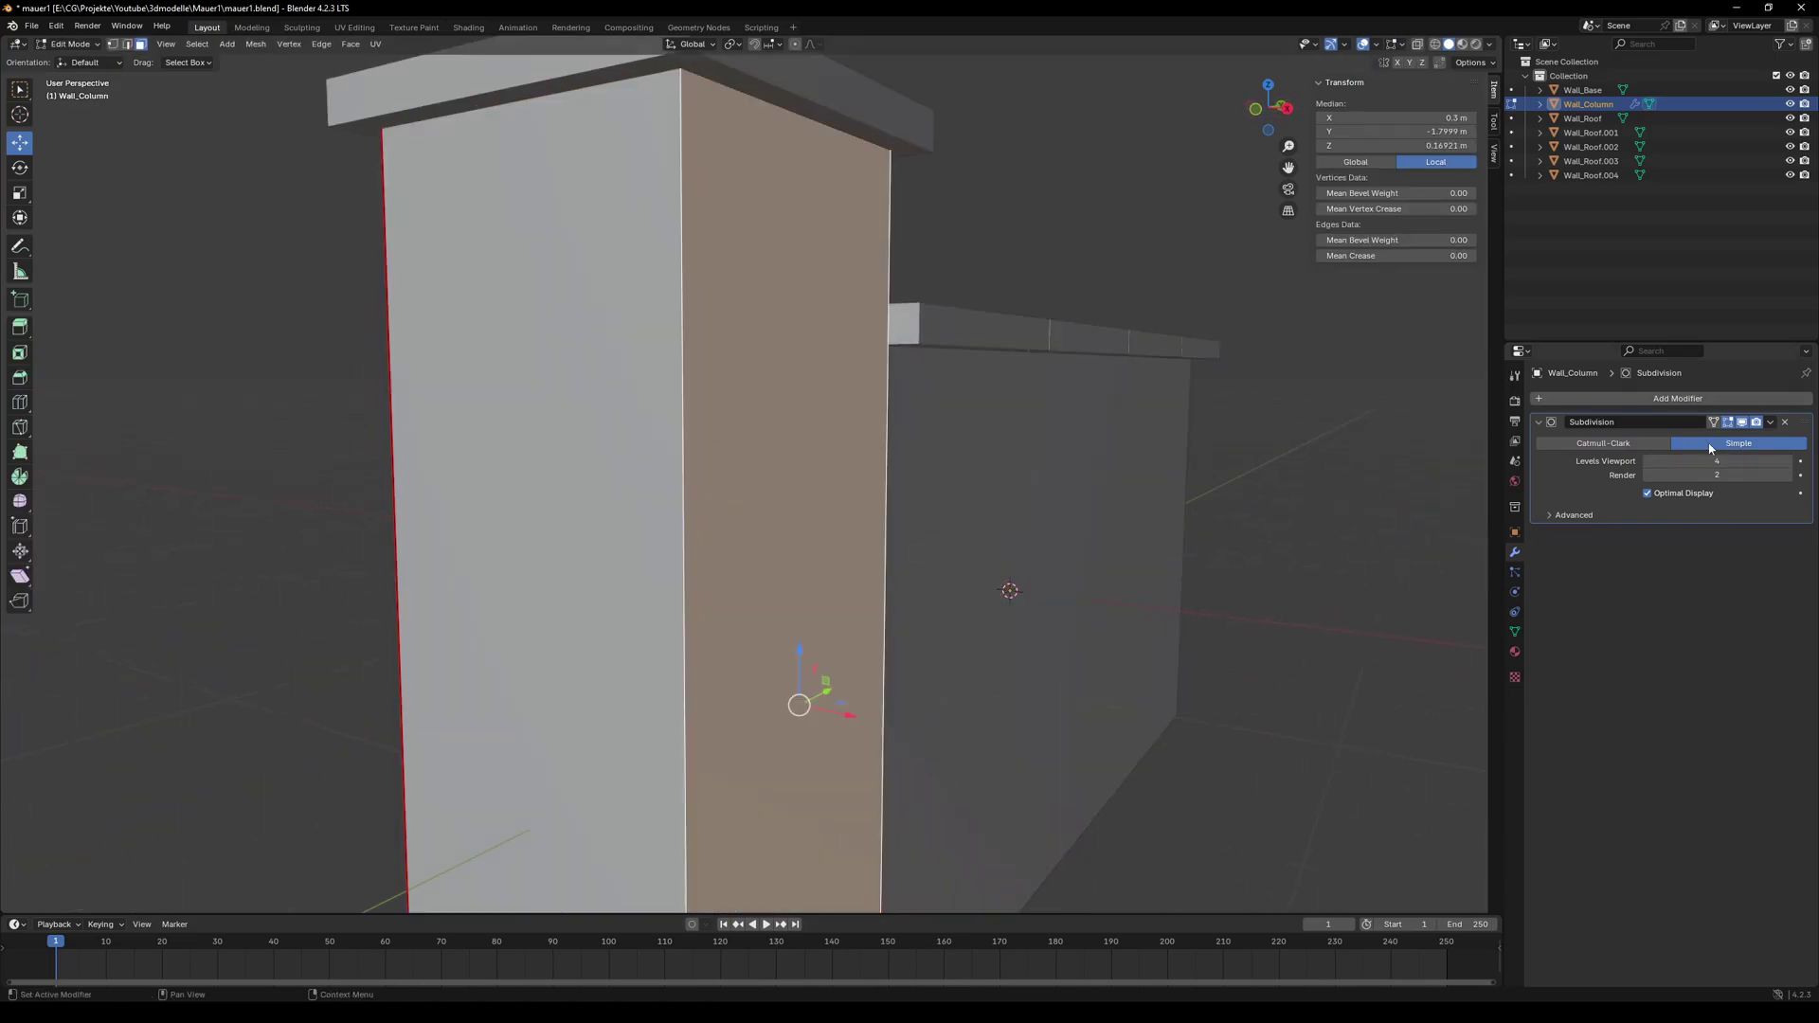
pyautogui.click(1770, 422)
pyautogui.press('Tab')
pyautogui.click(1772, 426)
pyautogui.click(1769, 439)
pyautogui.press('Tab')
pyautogui.moveTo(759, 359); pyautogui.dragTo(1029, 233, button='middle')
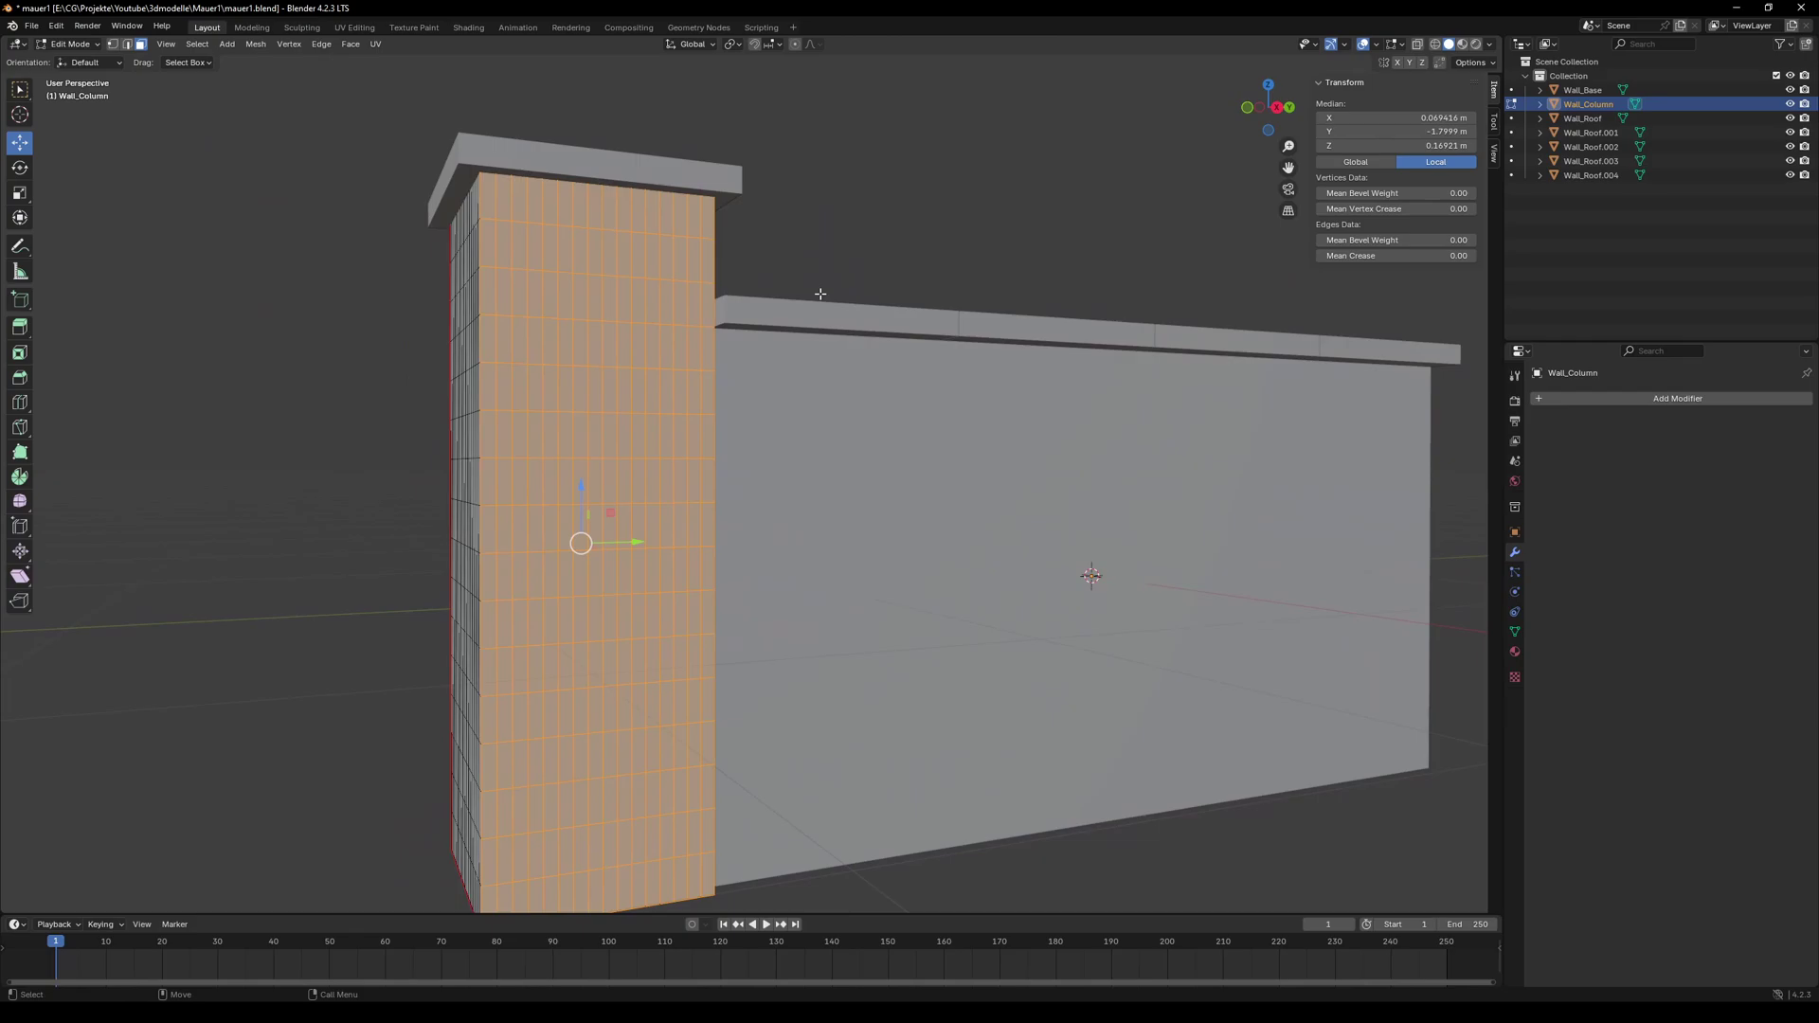
pyautogui.hotkey('alt', 'a')
pyautogui.click(565, 339)
pyautogui.hotkey('alt', 'a')
# - Create a new collection with all wall objects selected and name it Wall_LP
pyautogui.click(1580, 90)
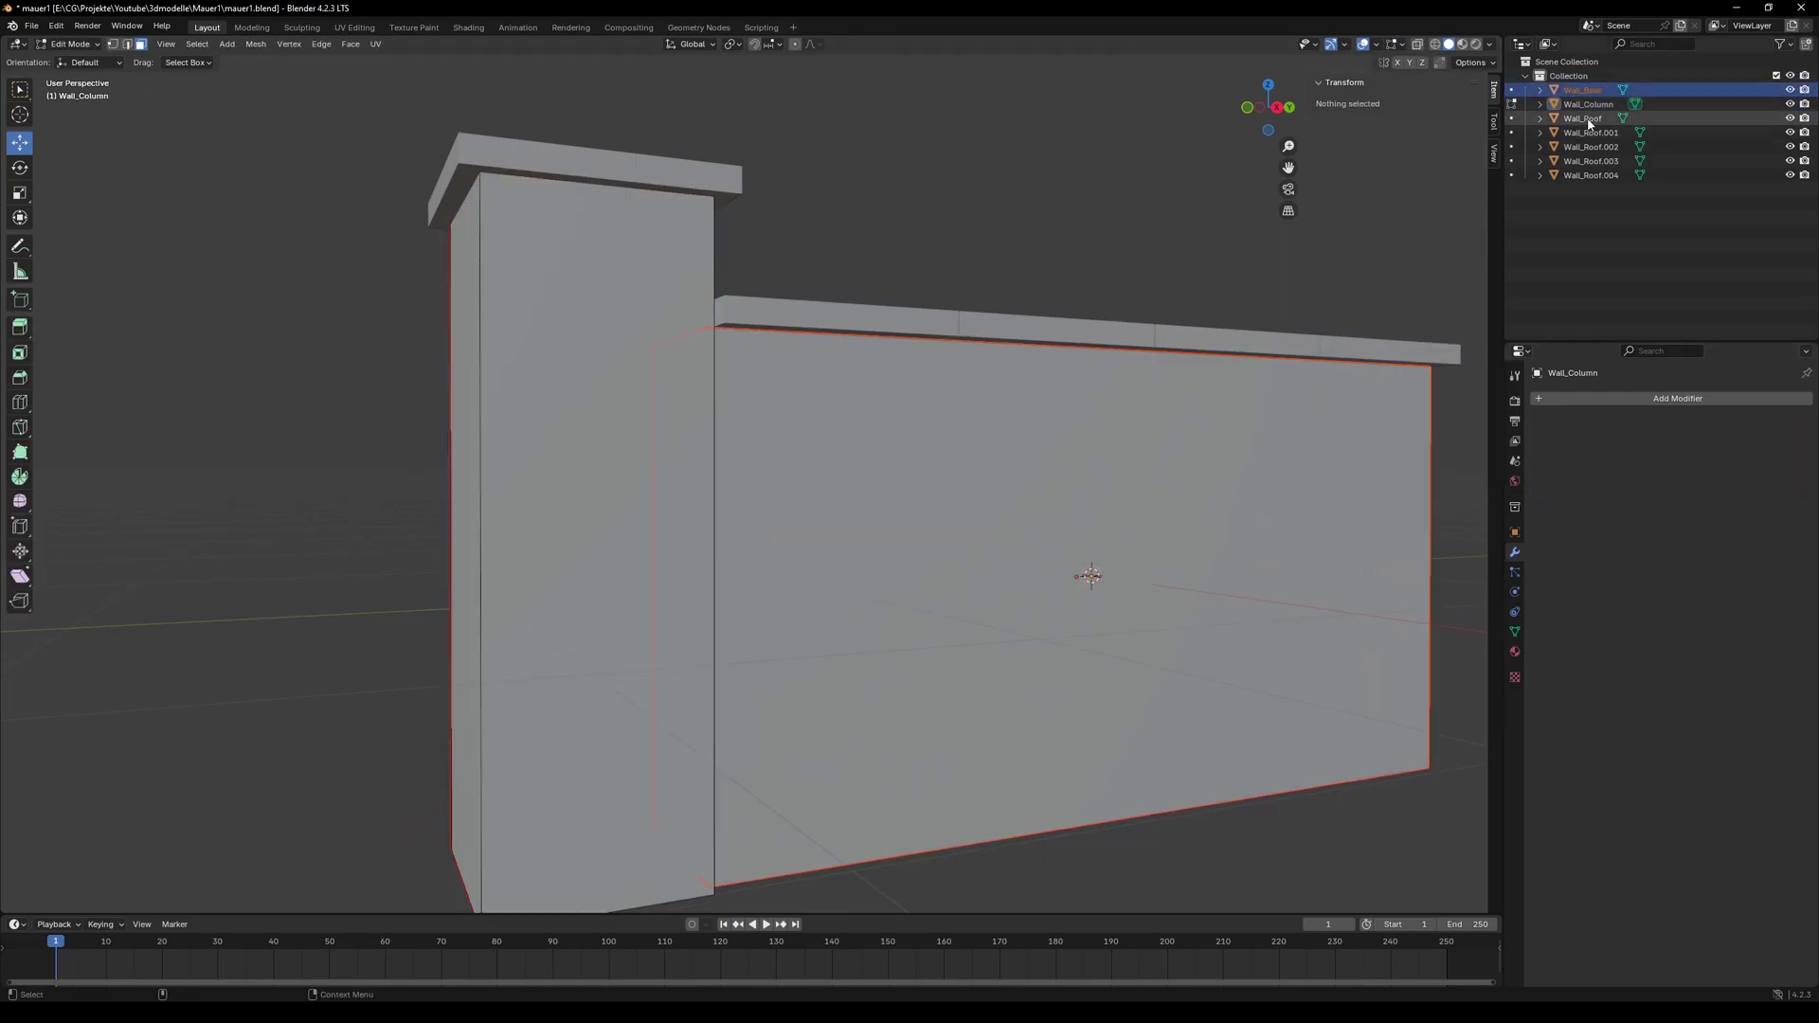
pyautogui.keyDown('shift'); pyautogui.click(1594, 175); pyautogui.keyUp('shift')
pyautogui.rightClick(1589, 150)
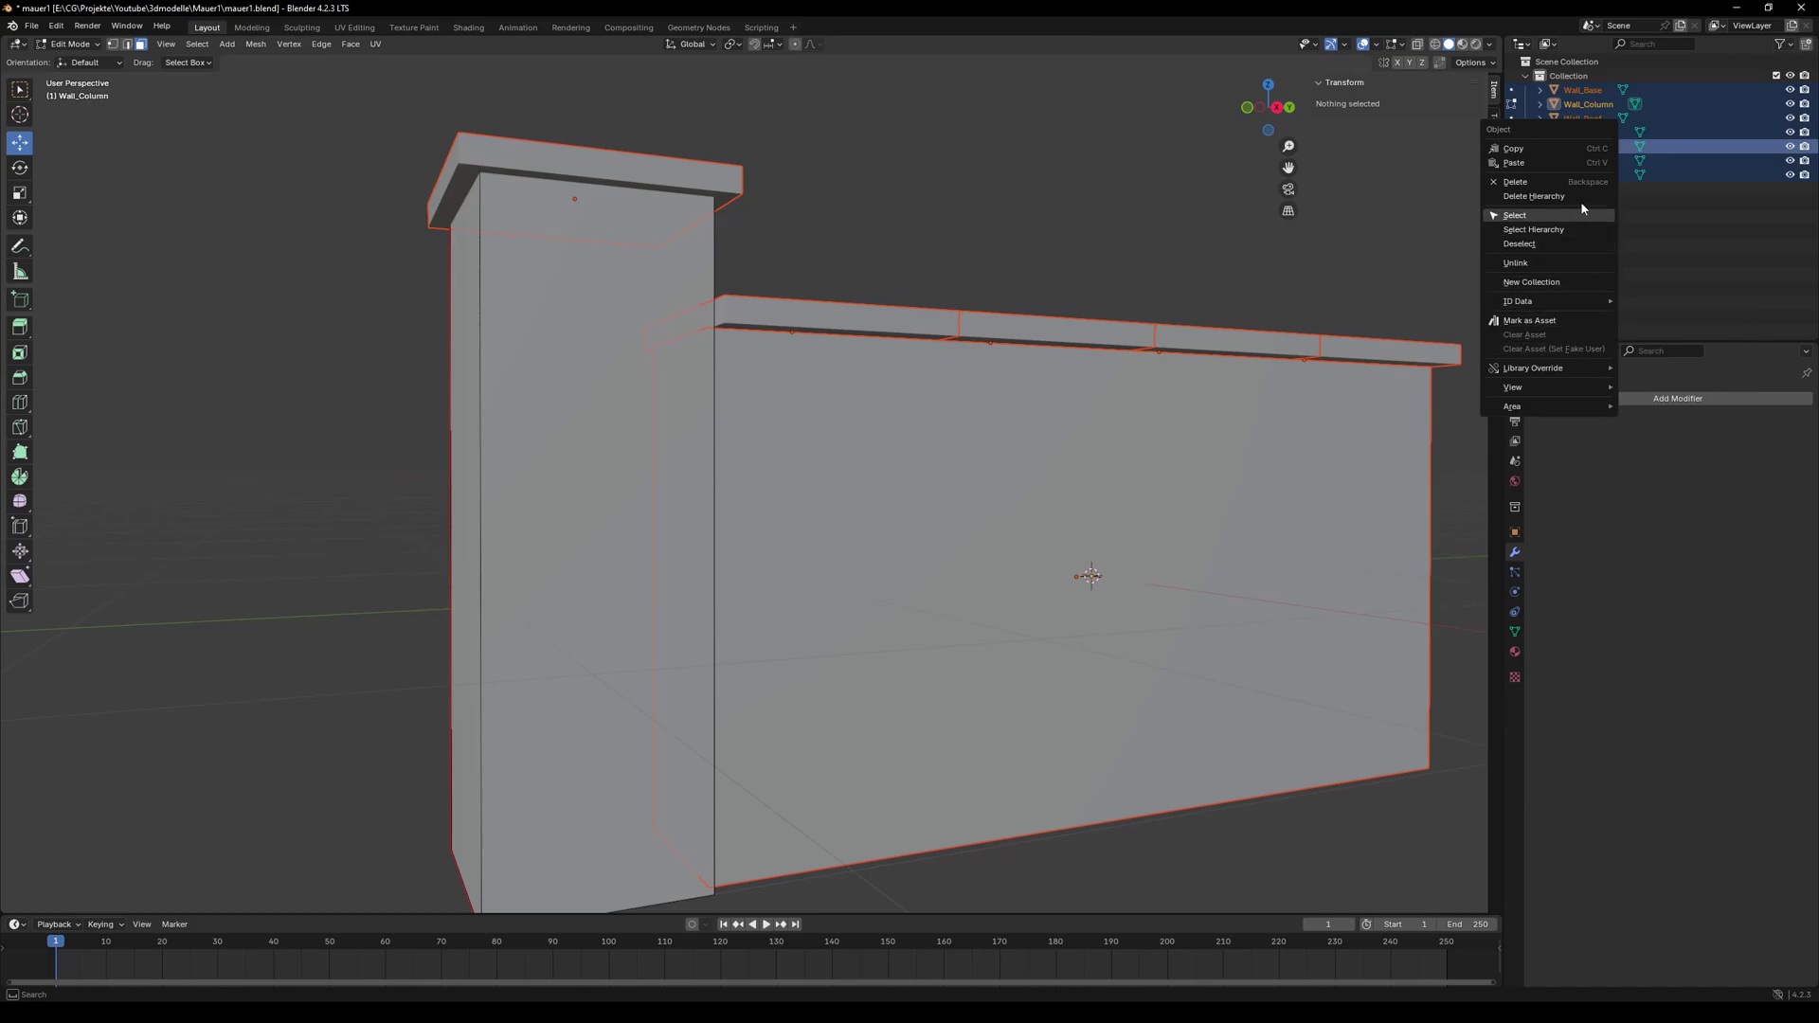
pyautogui.click(1583, 281)
pyautogui.doubleClick(1591, 189)
pyautogui.write('L')
pyautogui.press('BackSpace')
pyautogui.write('Wall_LP')
pyautogui.press('Return')
# - Rename the original collection that holds the wall pieces as Wall_LP
pyautogui.click(1584, 91)
pyautogui.doubleClick(1572, 76)
pyautogui.write('Wall_LP')
pyautogui.press('Return')
# - Rename the new empty collection as Wall_HP
pyautogui.rightClick(1594, 189)
pyautogui.doubleClick(1578, 192)
pyautogui.click(1577, 193)
pyautogui.press('Return')
# - Remove the .001 suffix from the original collection's name so that it reads Wall_LP
pyautogui.doubleClick(1583, 76)
pyautogui.click(1594, 76)
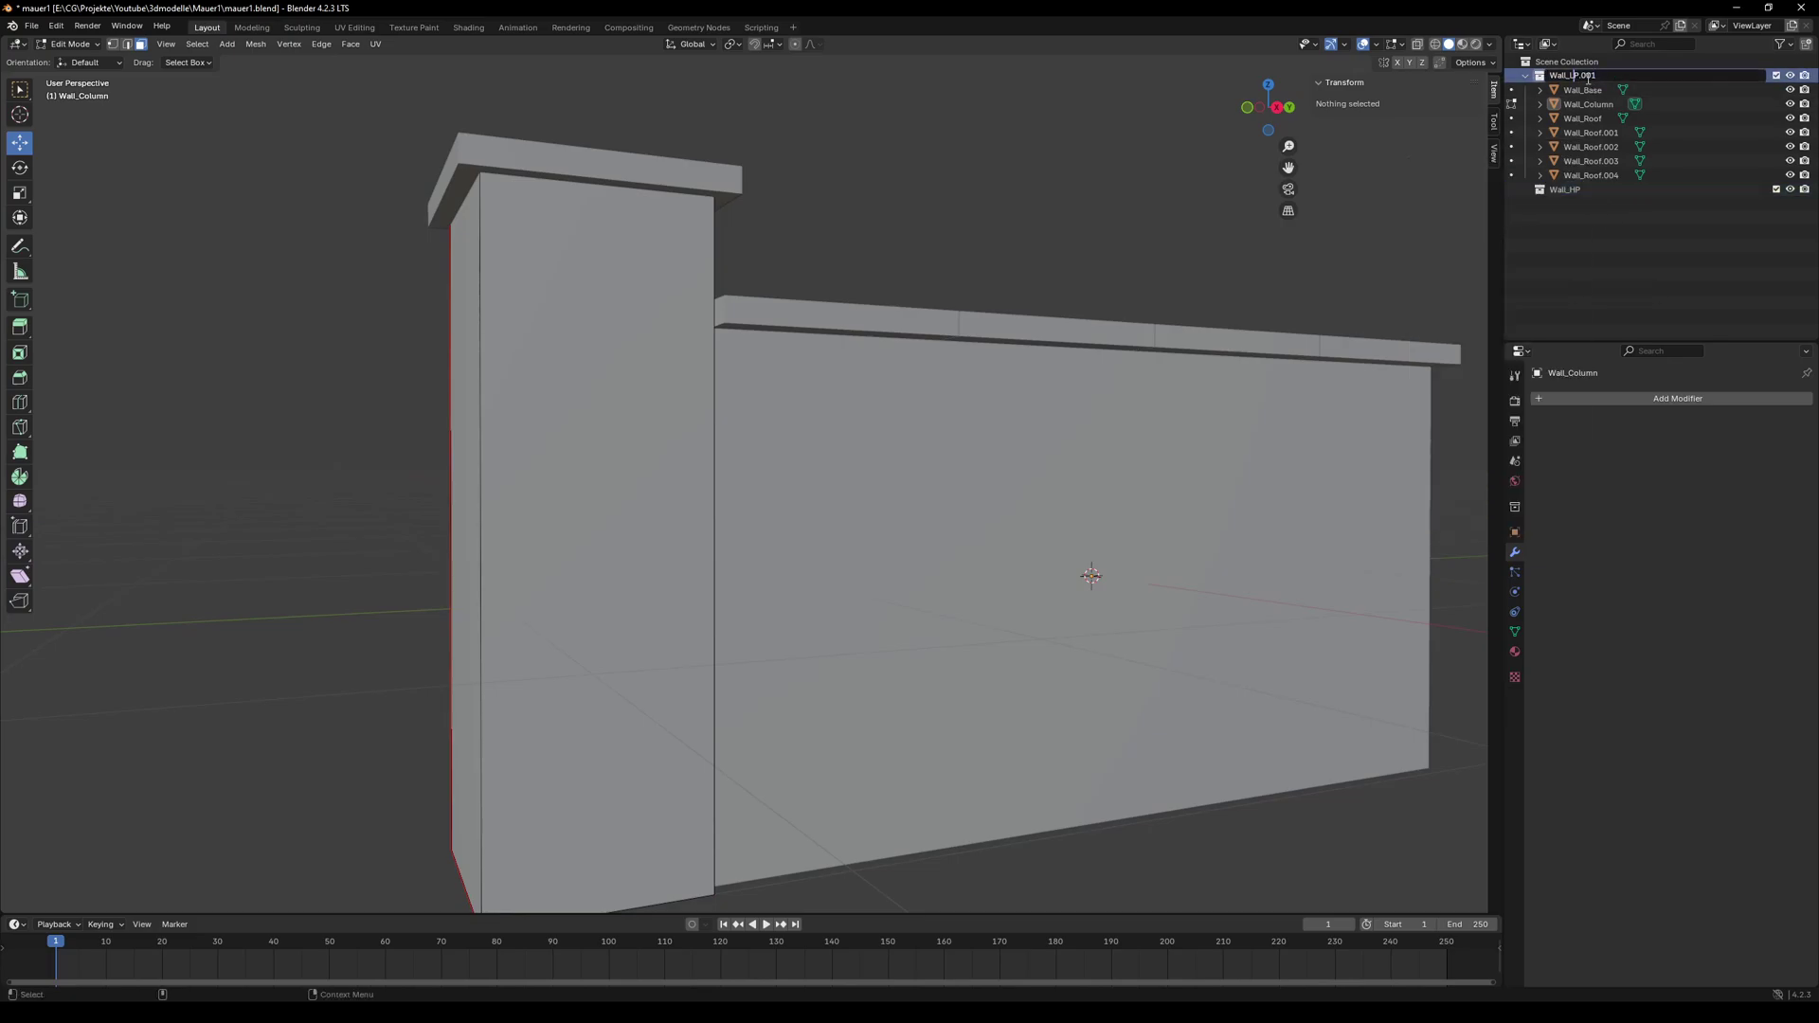
pyautogui.press('BackSpace')
pyautogui.press('BackSpace')
pyautogui.press('BackSpace')
pyautogui.press('BackSpace')
pyautogui.press('Return')
# - Duplicate all wall objects in place in Object Mode and move the copies into the Wall_HP collection
pyautogui.press('a')
pyautogui.scroll(-3, 1162, 268)
pyautogui.press('Tab')
pyautogui.press('a')
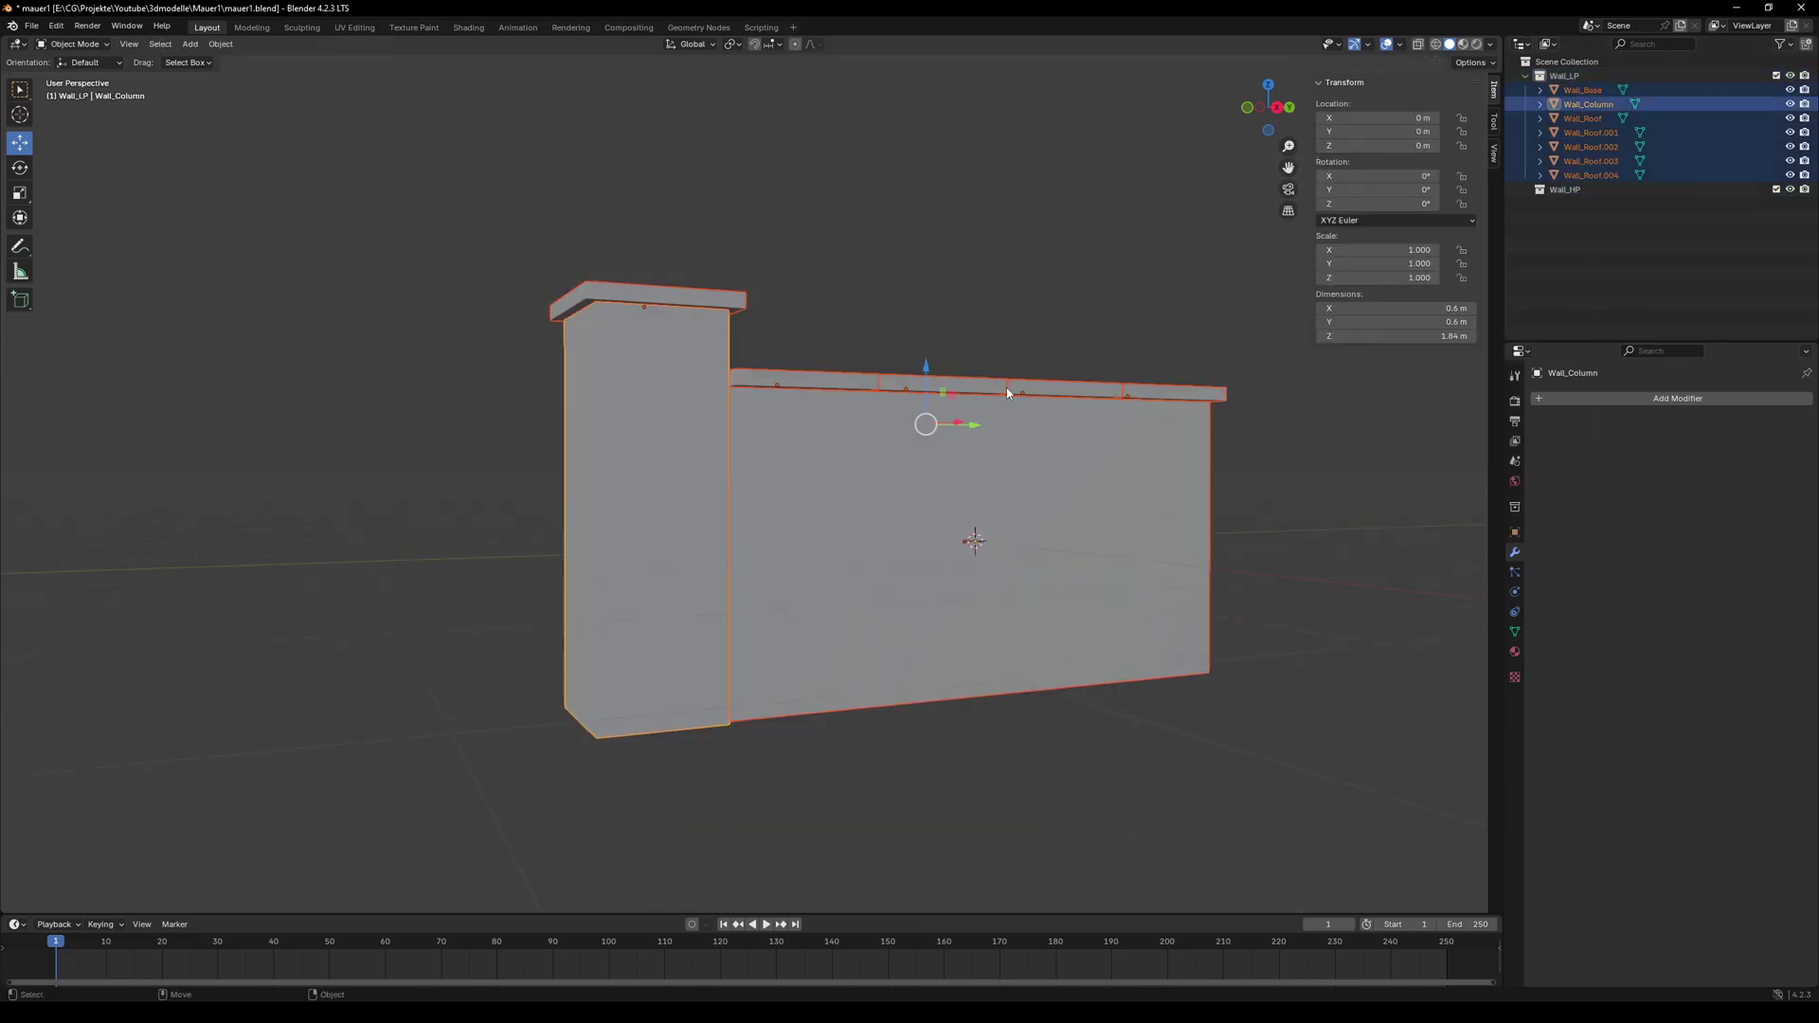
pyautogui.hotkey('shift', 'd')
pyautogui.press('Escape')
pyautogui.moveTo(1593, 108); pyautogui.dragTo(1580, 289)
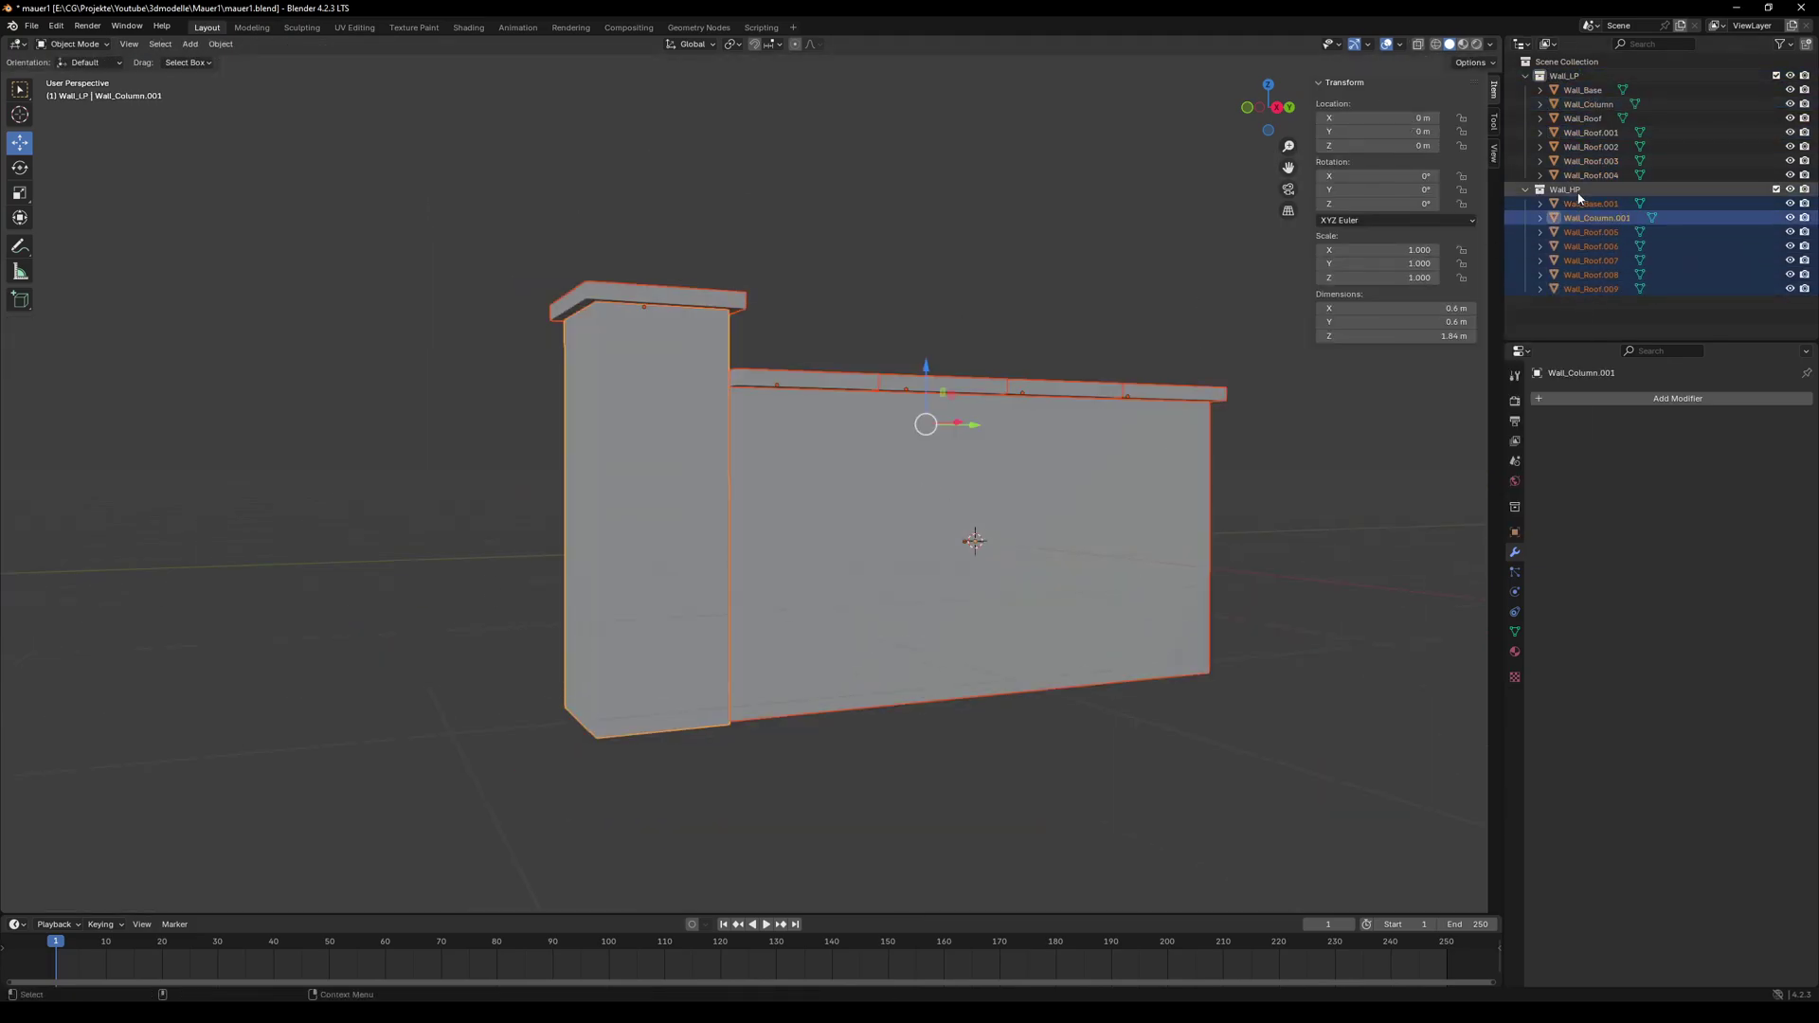
# - Hide and collapse the Wall_LP collection and select Wall_Column.001 in Wall_HP
pyautogui.click(1578, 192)
pyautogui.click(1789, 76)
pyautogui.click(1526, 75)
pyautogui.click(1789, 90)
pyautogui.click(1789, 90)
pyautogui.click(1587, 118)
pyautogui.scroll(3, 907, 260)
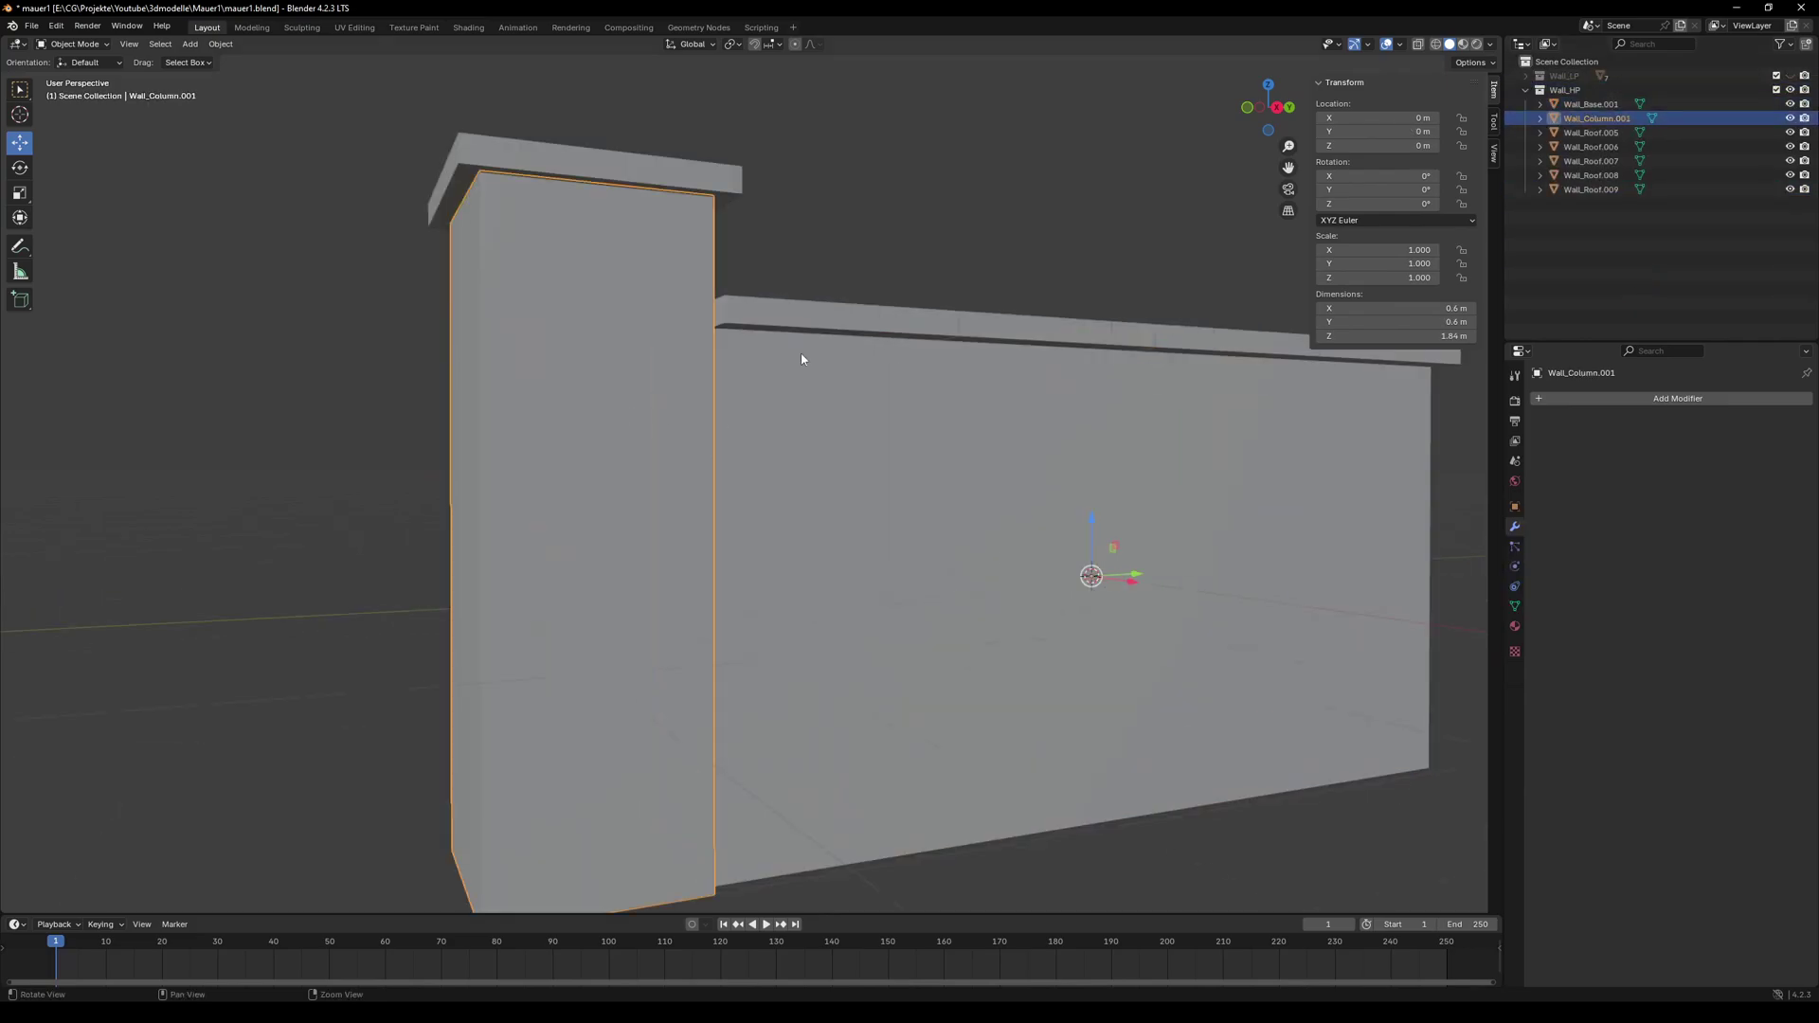
pyautogui.click(1632, 405)
pyautogui.moveTo(1635, 414)
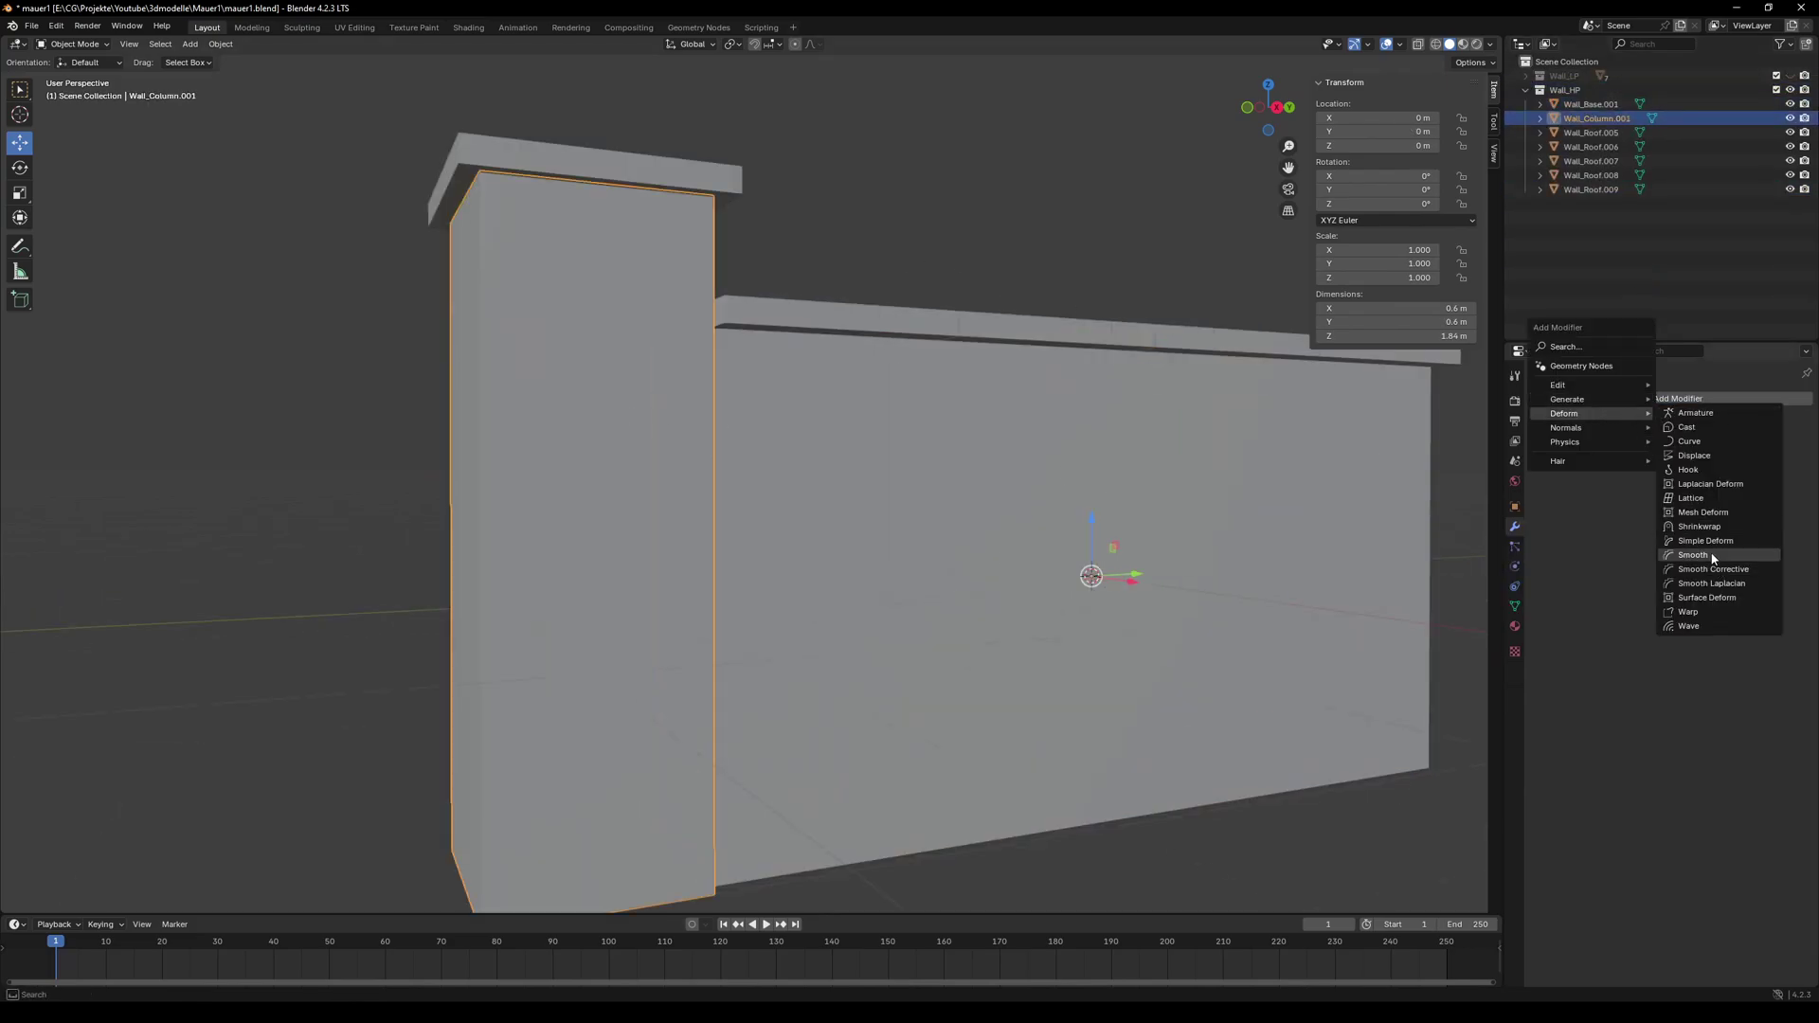
pyautogui.moveTo(1599, 388)
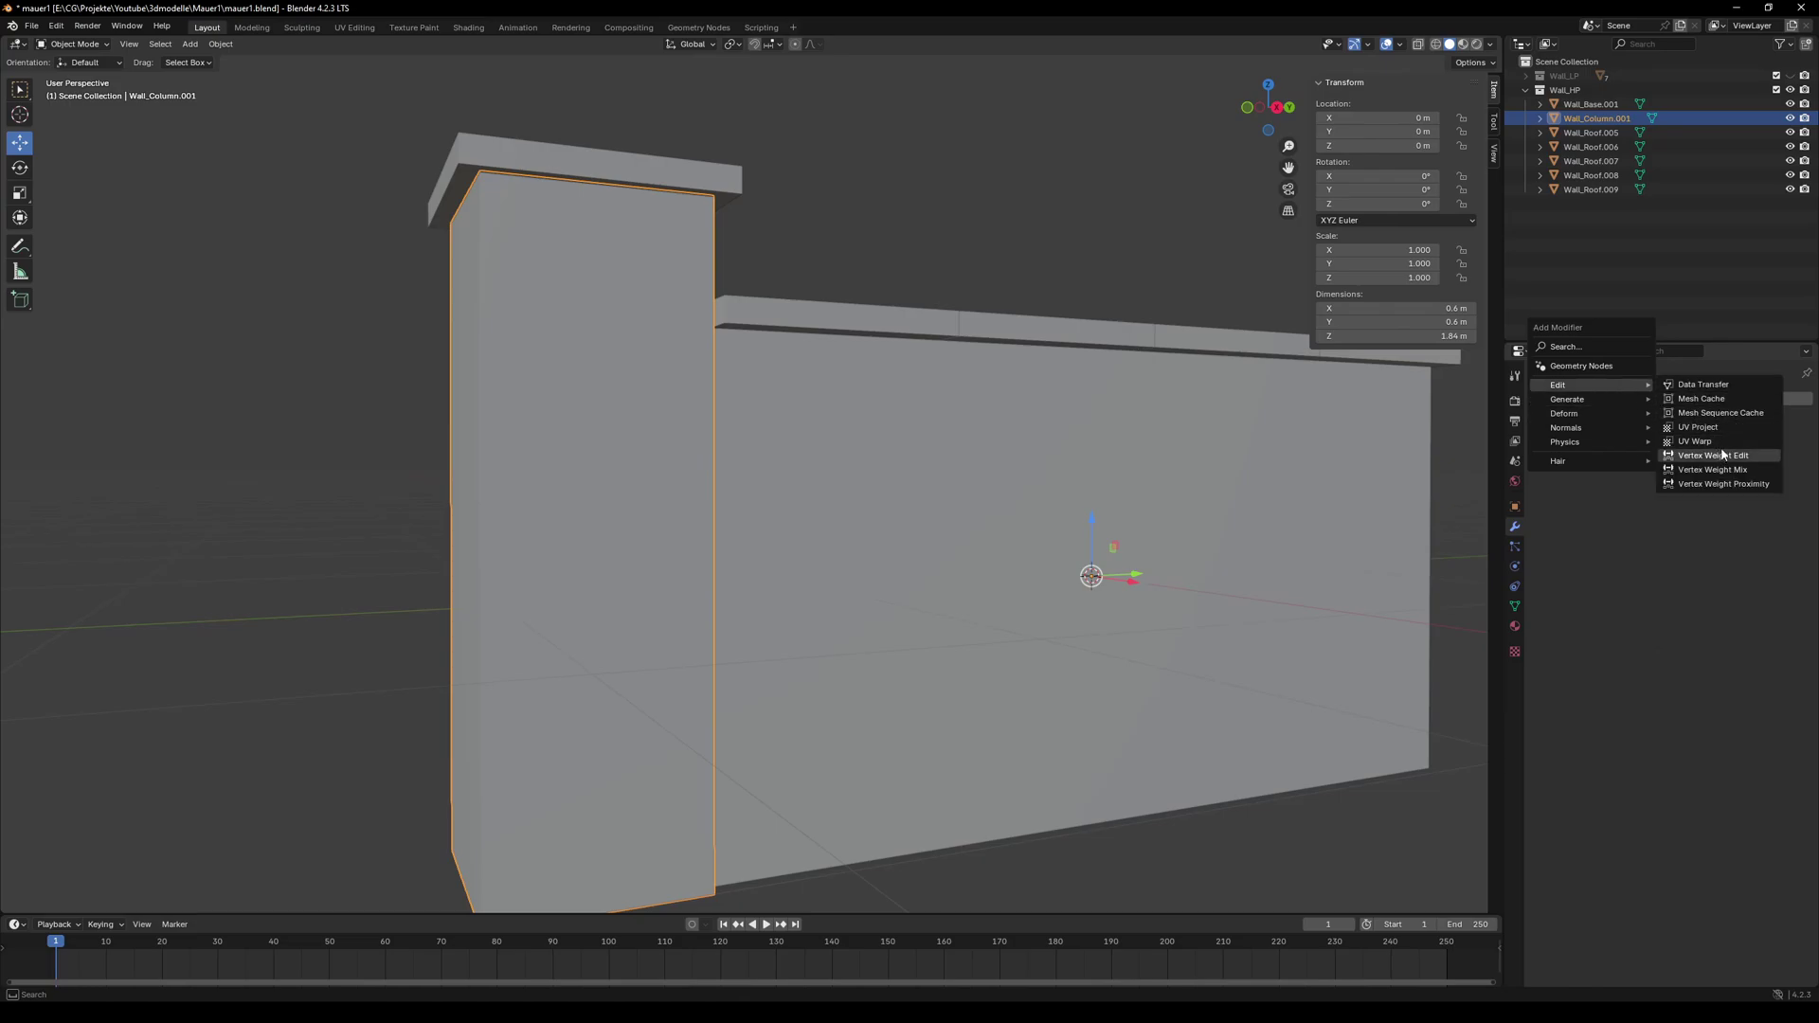
pyautogui.click(1710, 598)
pyautogui.click(1716, 442)
pyautogui.click(1769, 420)
pyautogui.click(1720, 436)
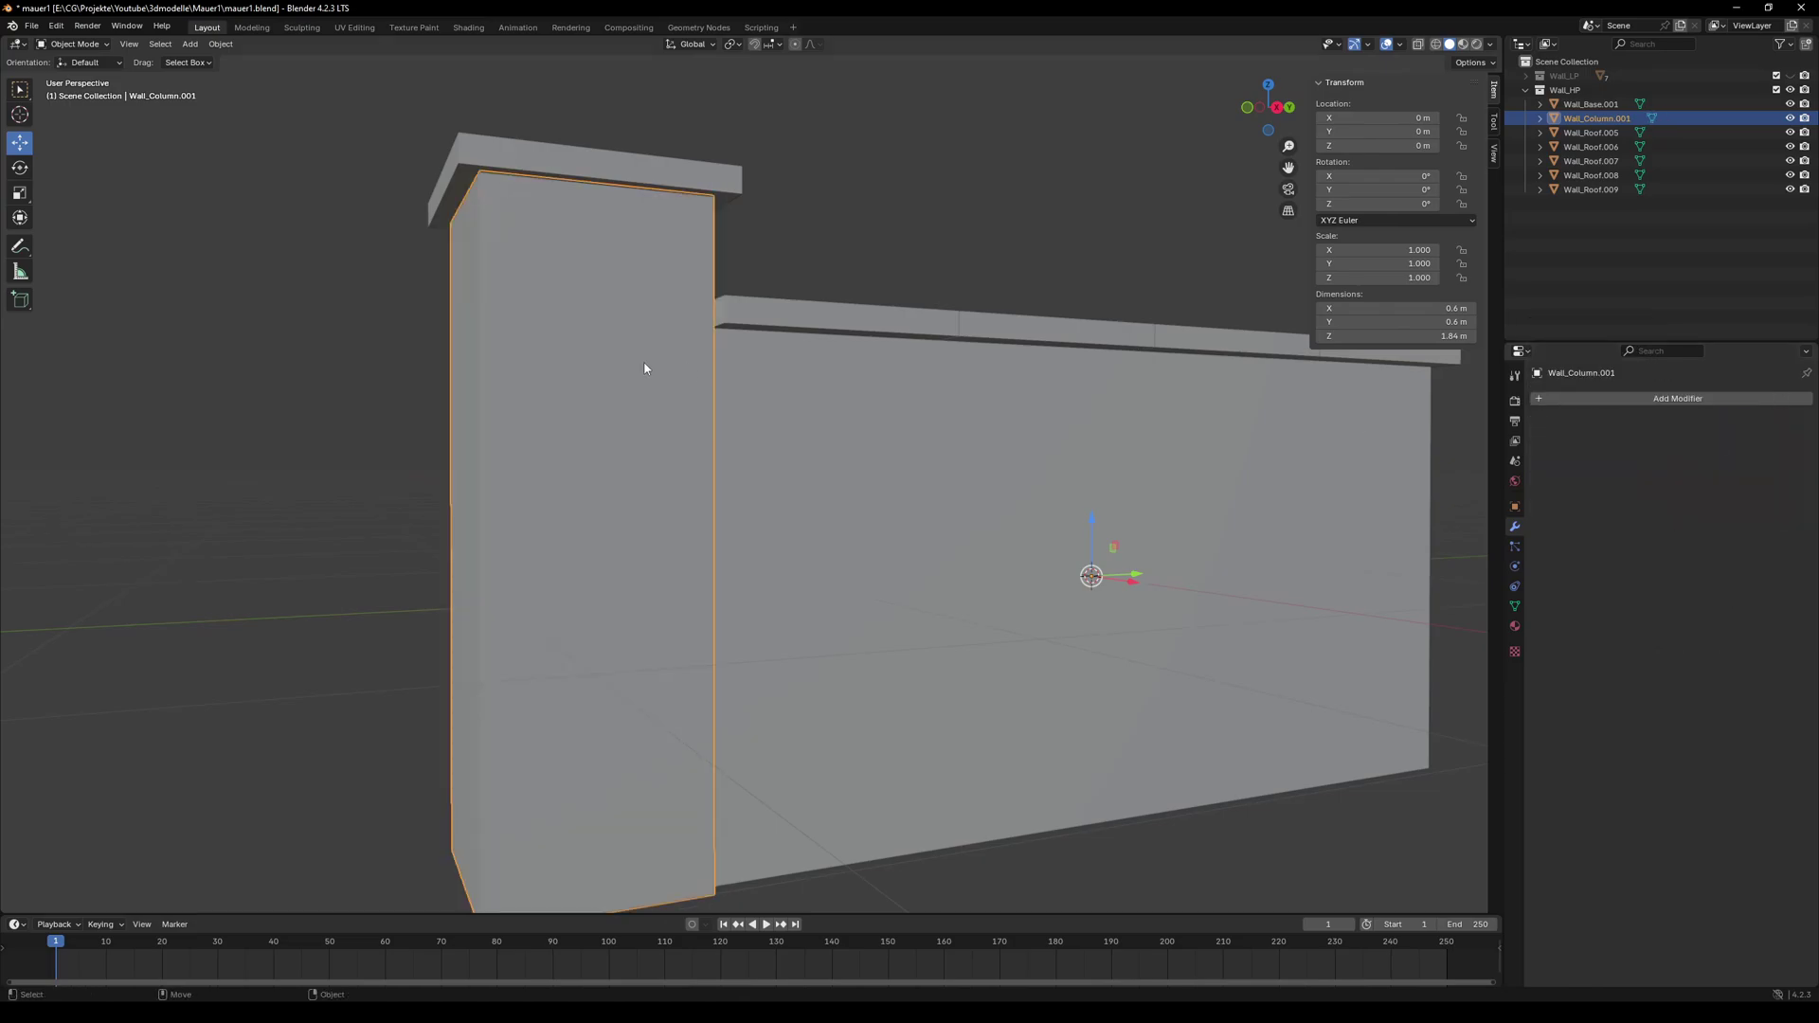
# - Add horizontal loop cuts between the existing edge rows down the full height of Wall_Column.001, then return to Object Mode
pyautogui.press('Tab')
pyautogui.click(493, 207)
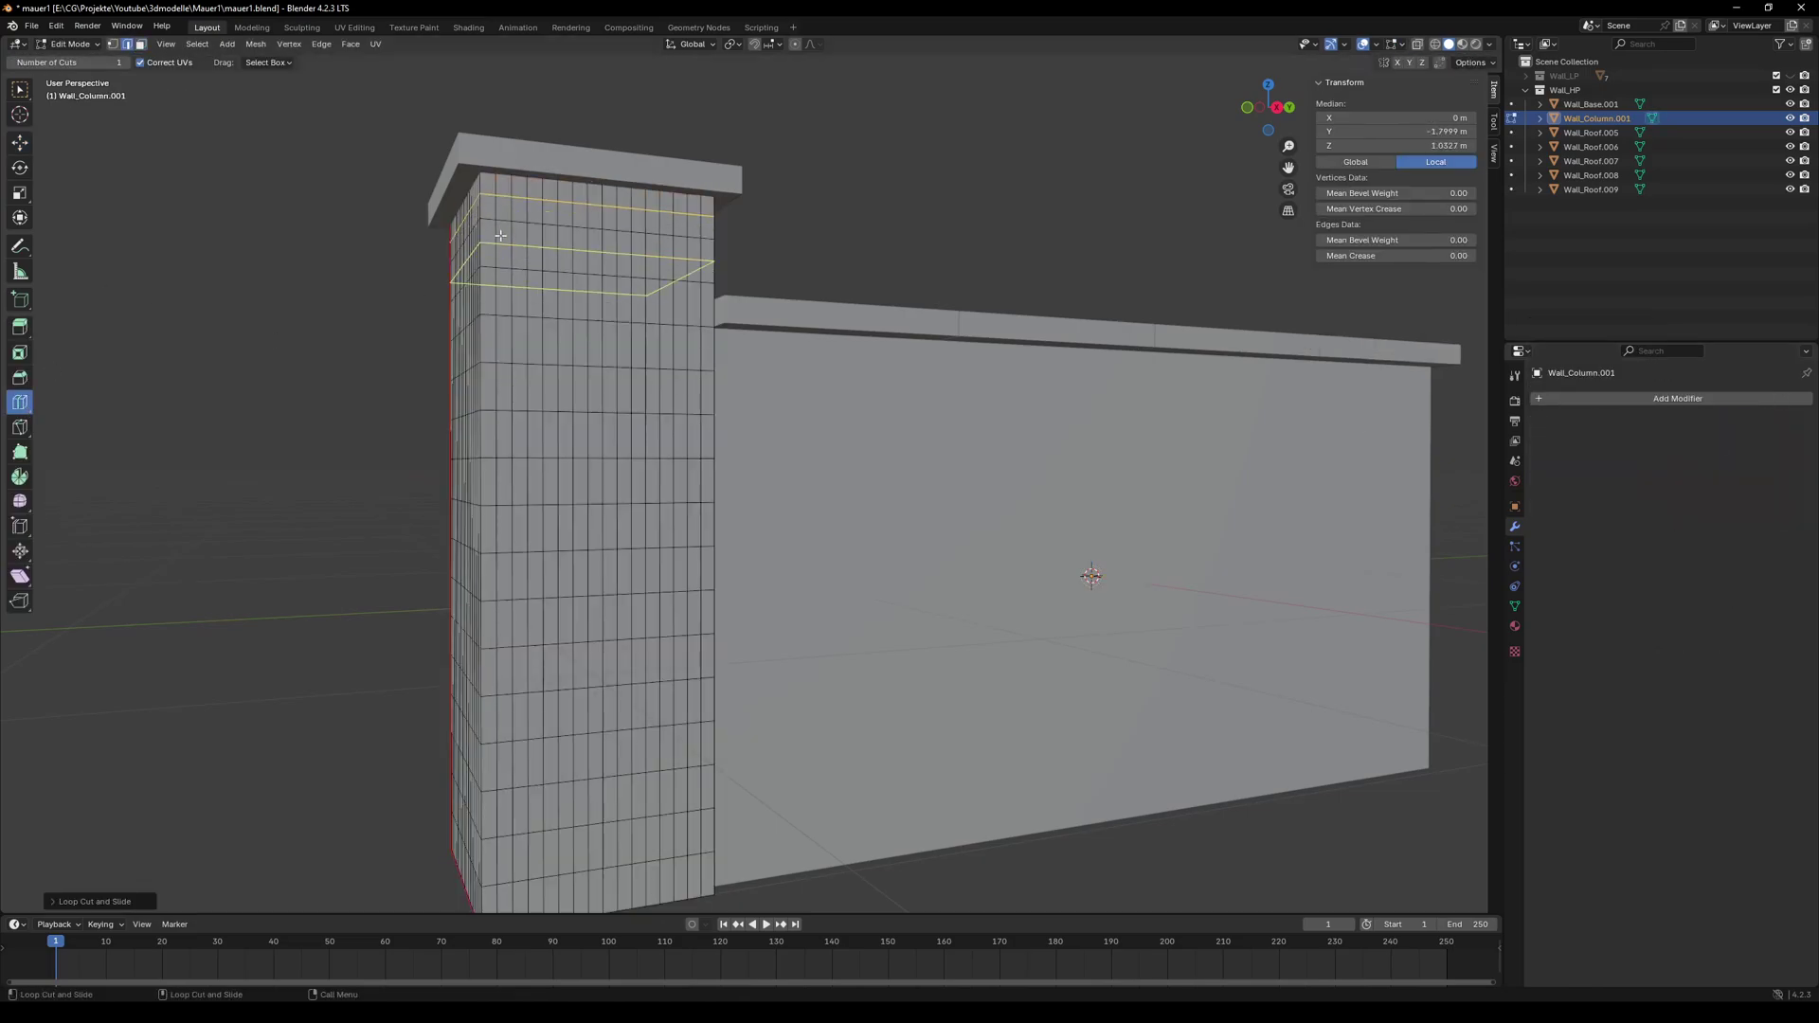
pyautogui.click(521, 343)
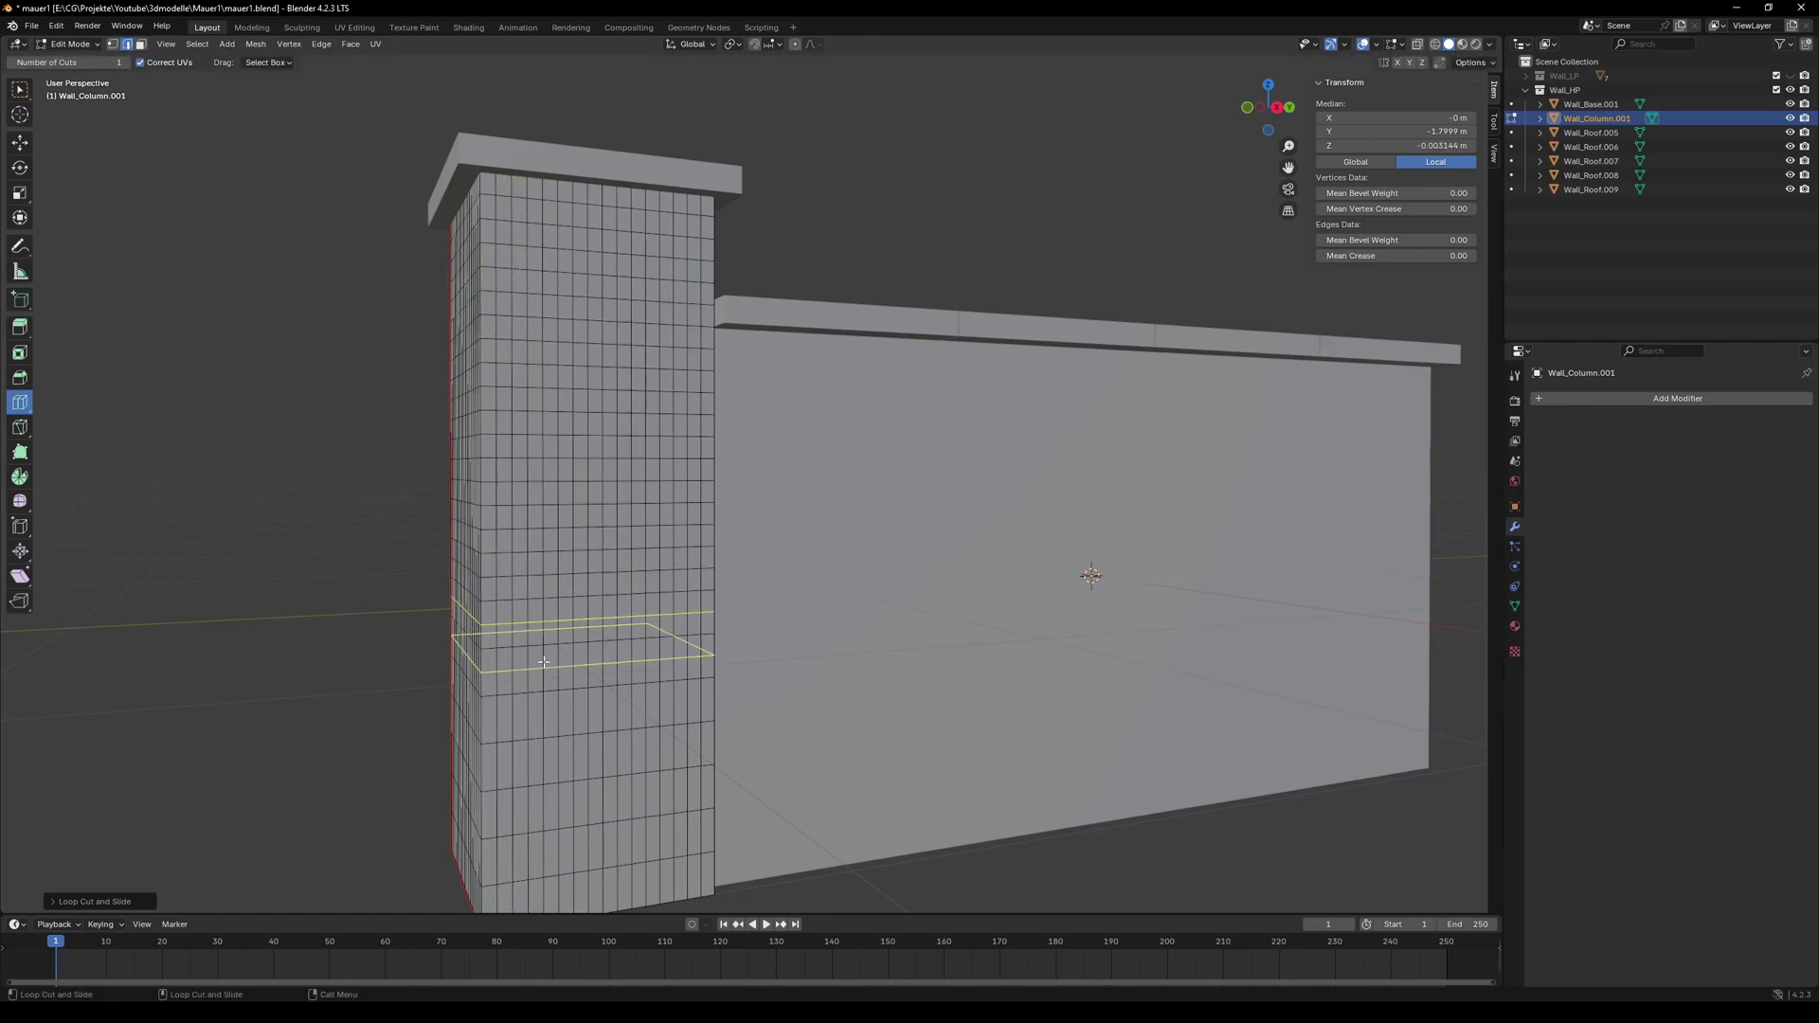
pyautogui.click(554, 857)
pyautogui.moveTo(379, 398); pyautogui.dragTo(414, 418, button='middle')
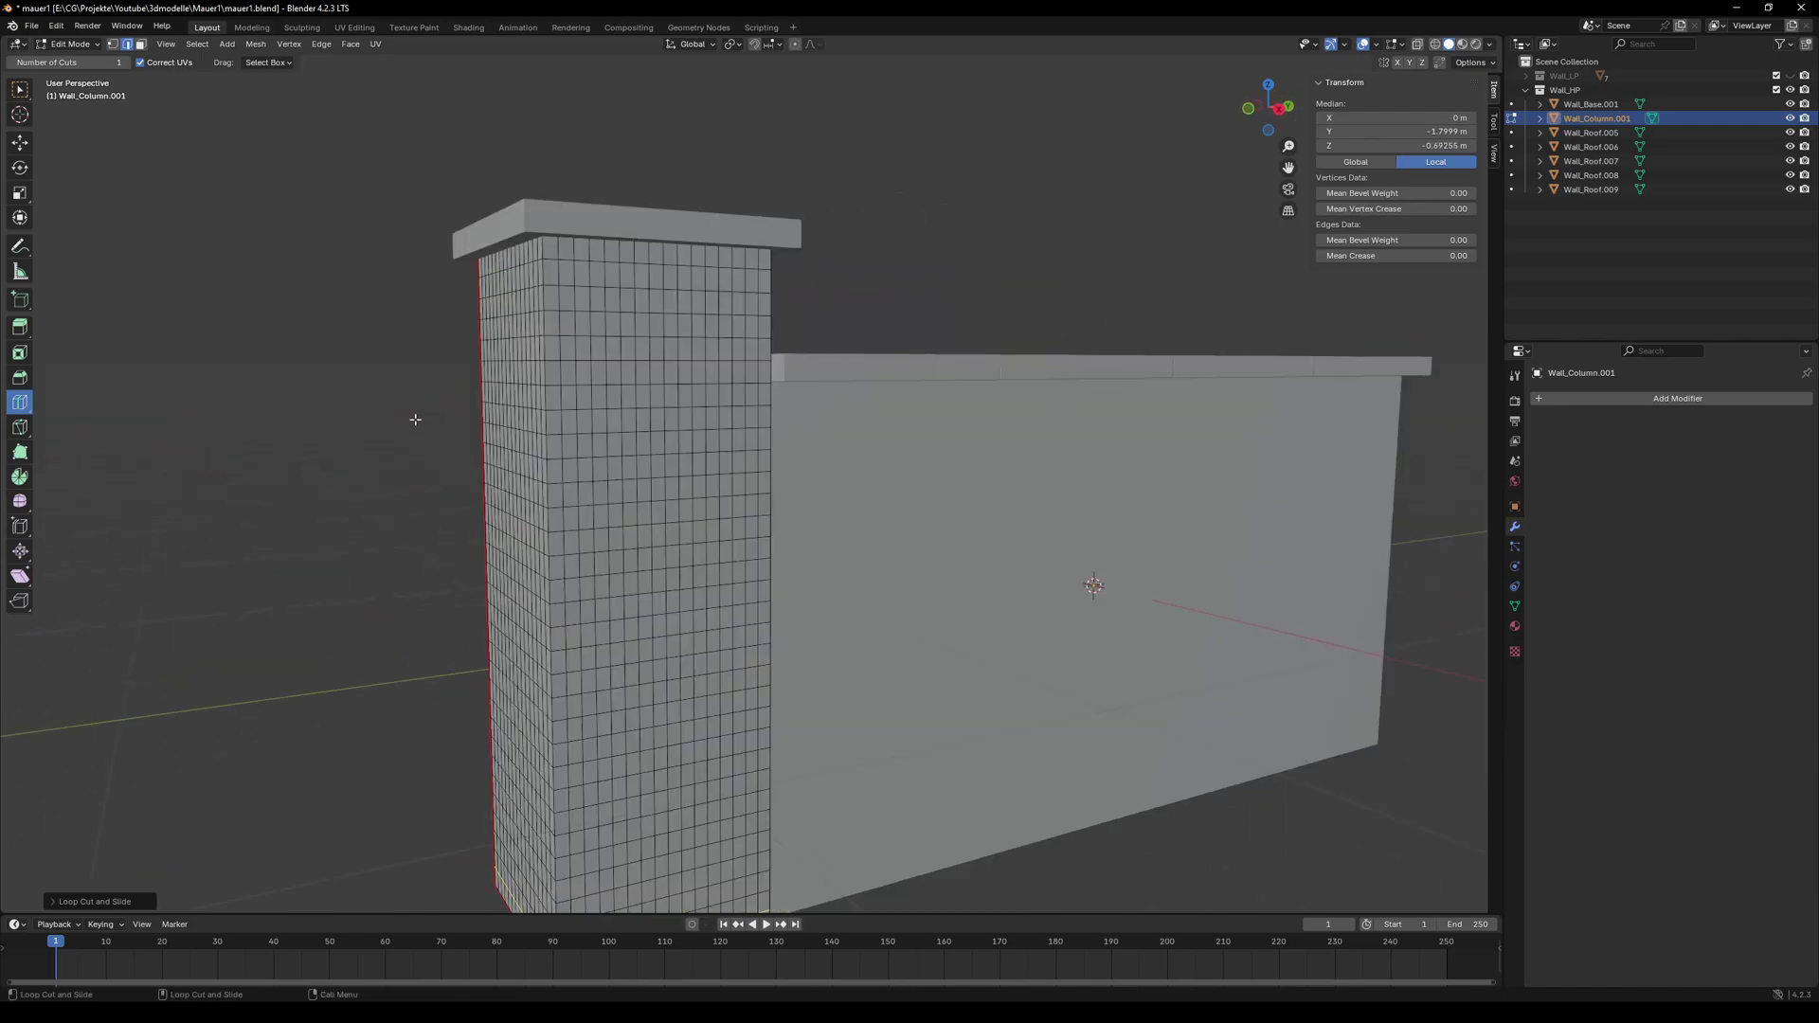
pyautogui.press('w')
pyautogui.moveTo(961, 293); pyautogui.dragTo(887, 292, button='middle')
pyautogui.press('Tab')
# - Subdivide Wall_Base.001 with a Simple Subdivision modifier, apply it and enter Edit Mode to check the grid
pyautogui.click(1182, 392)
pyautogui.click(1643, 396)
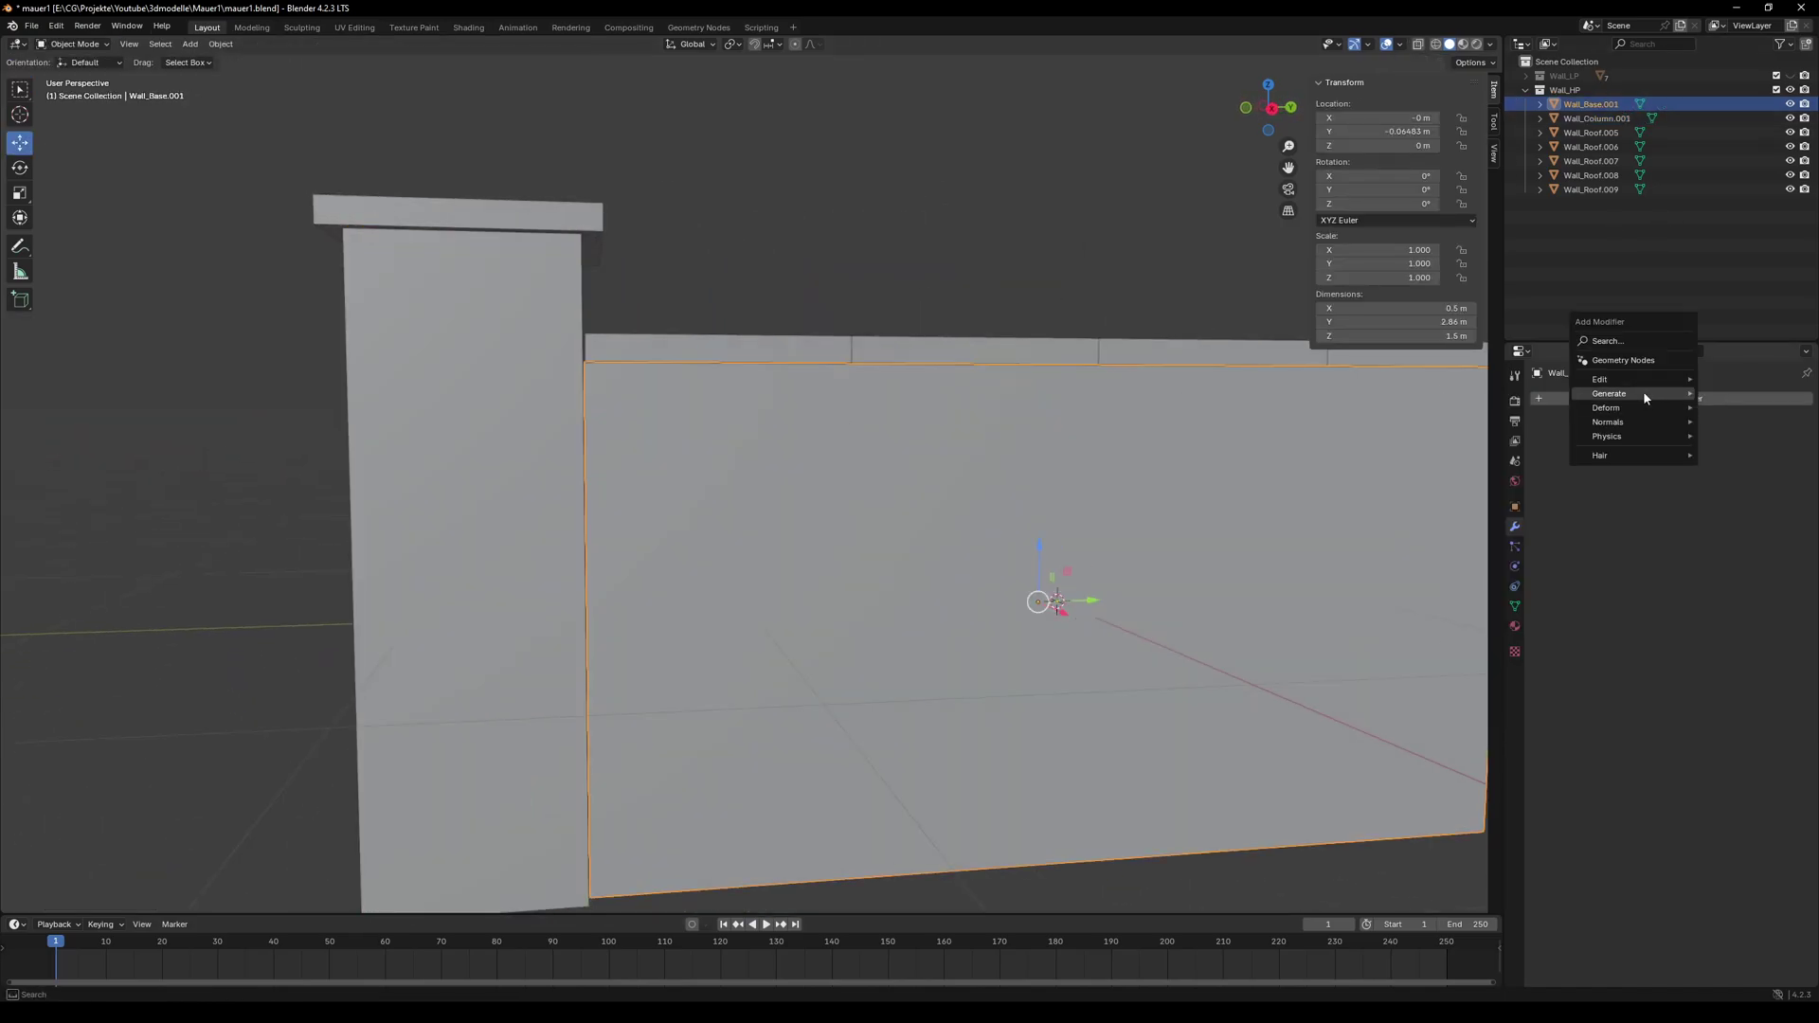
pyautogui.click(1506, 577)
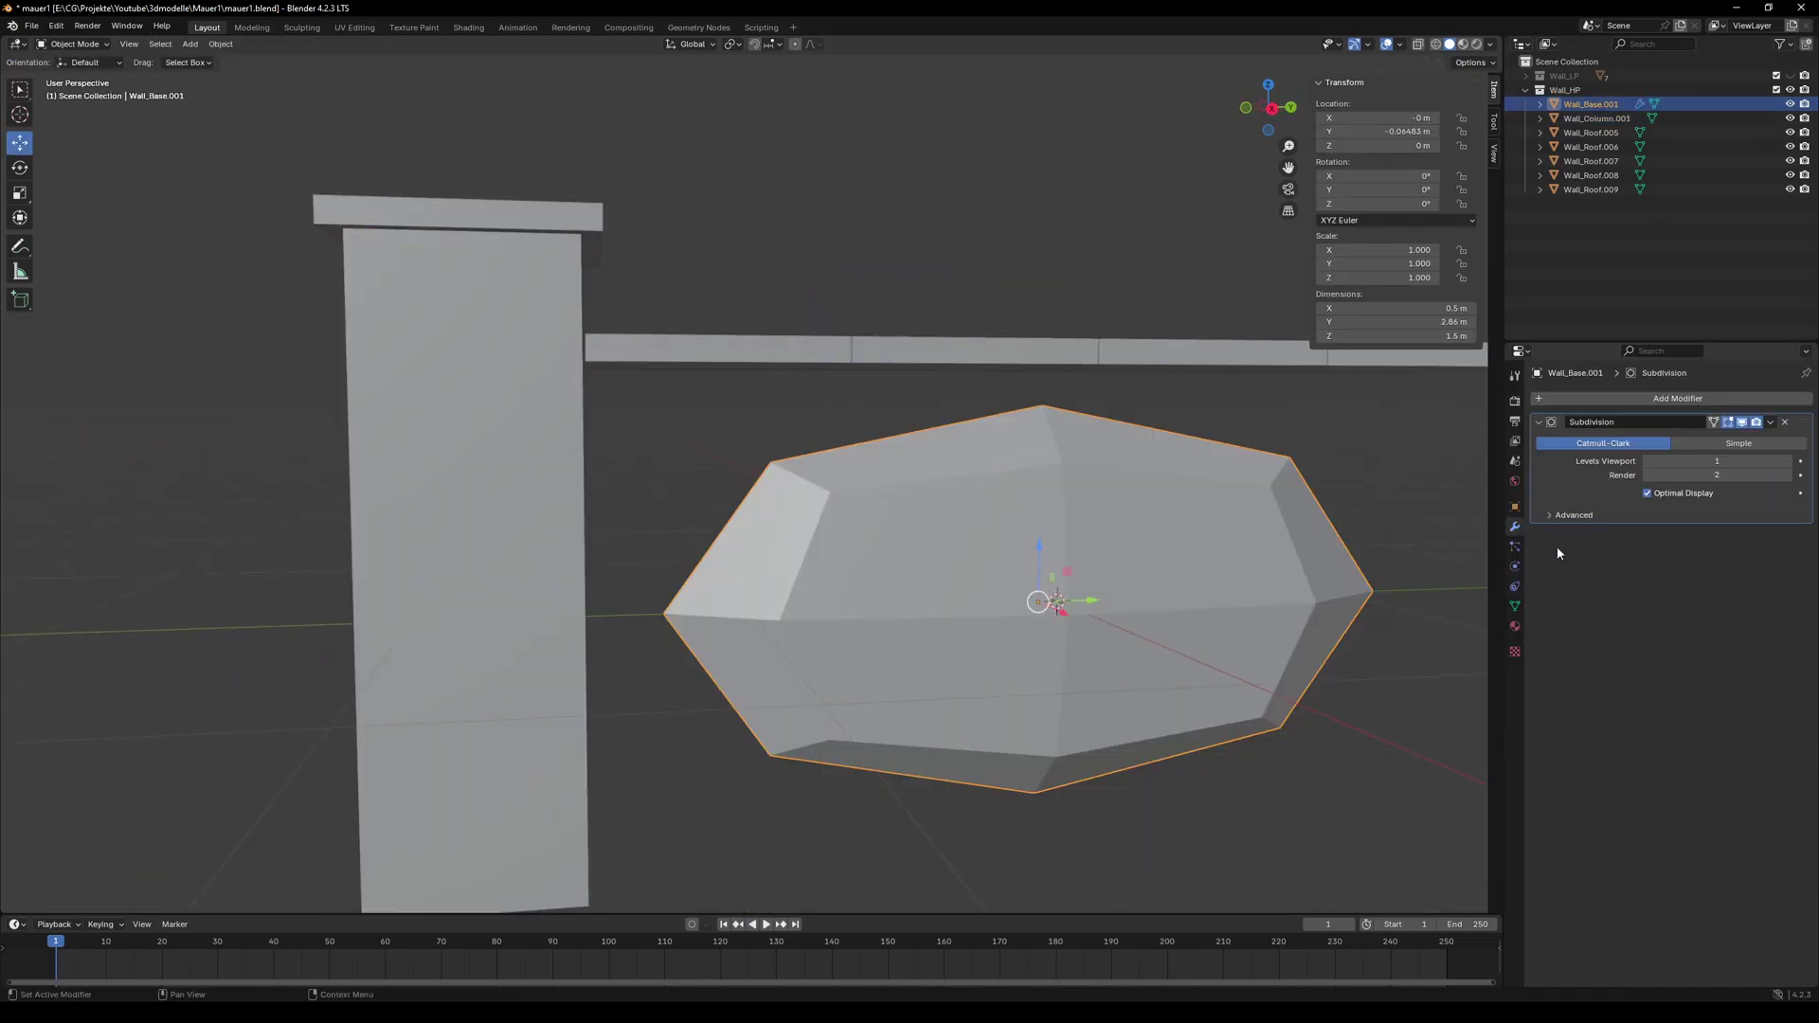
pyautogui.click(1789, 443)
pyautogui.hotkey('ctrl', 'a')
pyautogui.press('Tab')
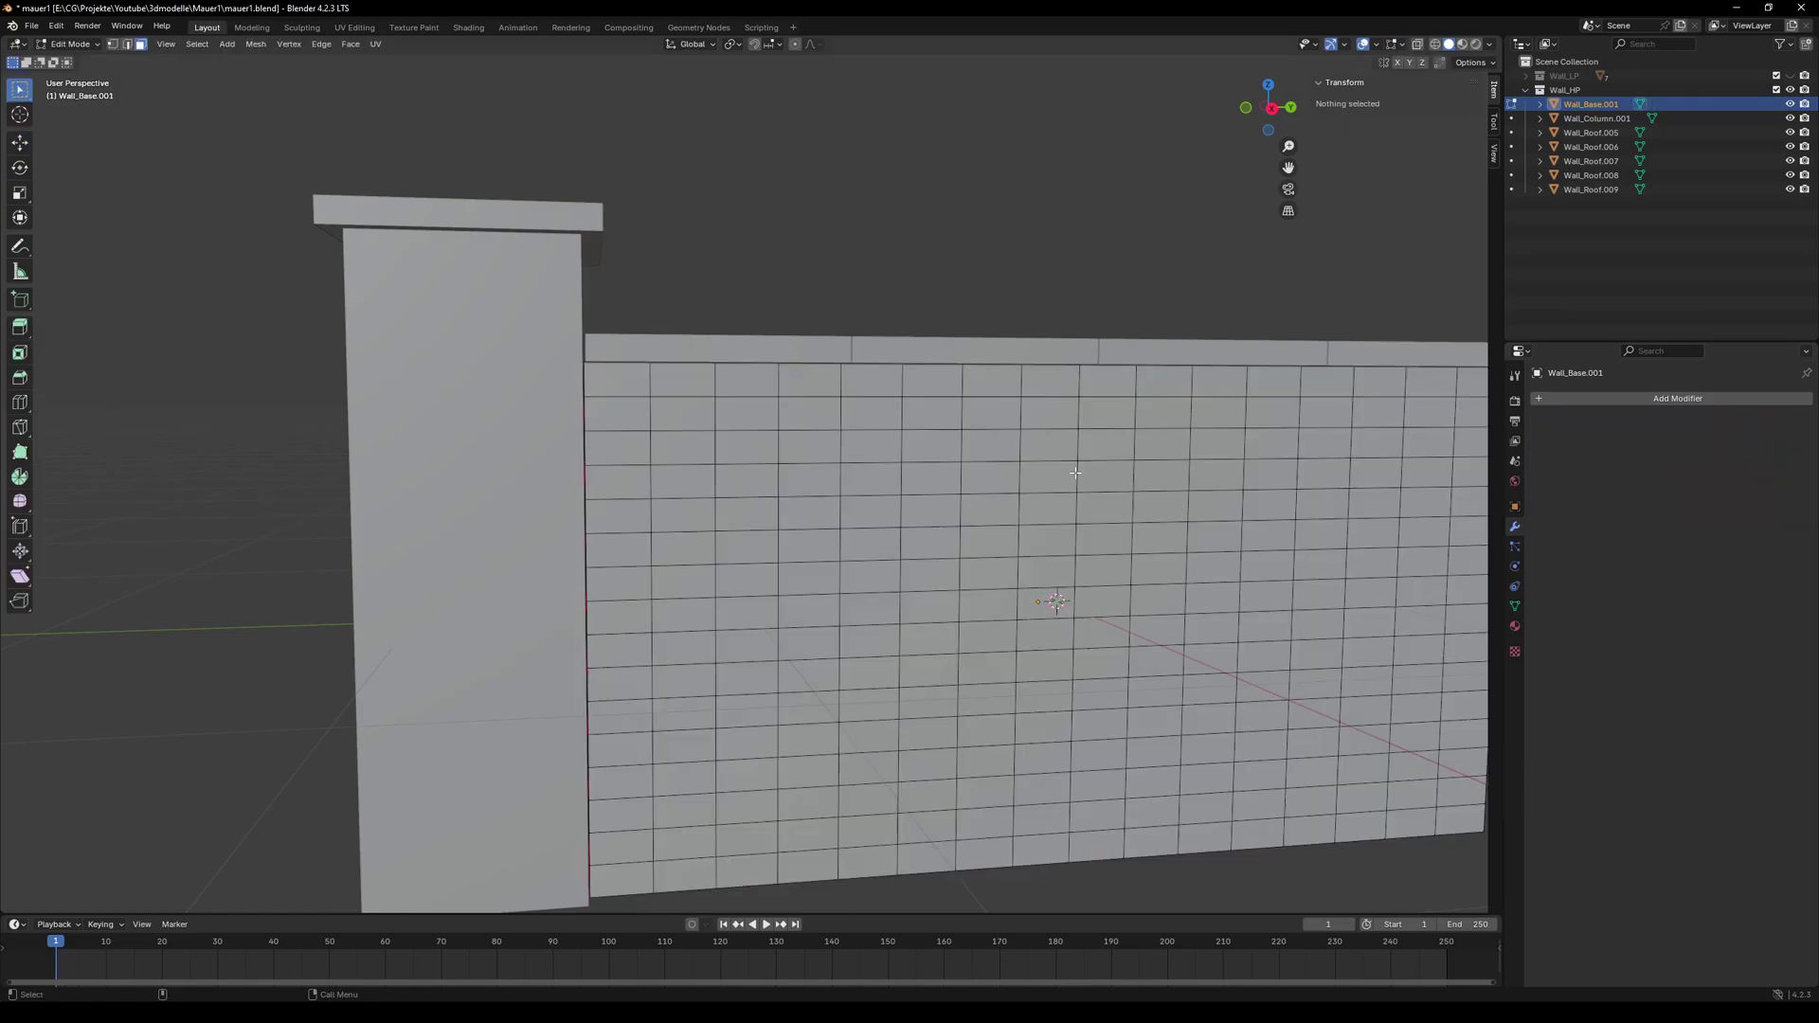
# - Add vertical loop cuts between the existing edge columns along Wall_Base.001, then return to Object Mode
pyautogui.scroll(-1, 1068, 463)
pyautogui.moveTo(1068, 463); pyautogui.dragTo(1009, 474, button='middle')
pyautogui.click(19, 401)
pyautogui.click(458, 419)
pyautogui.click(505, 418)
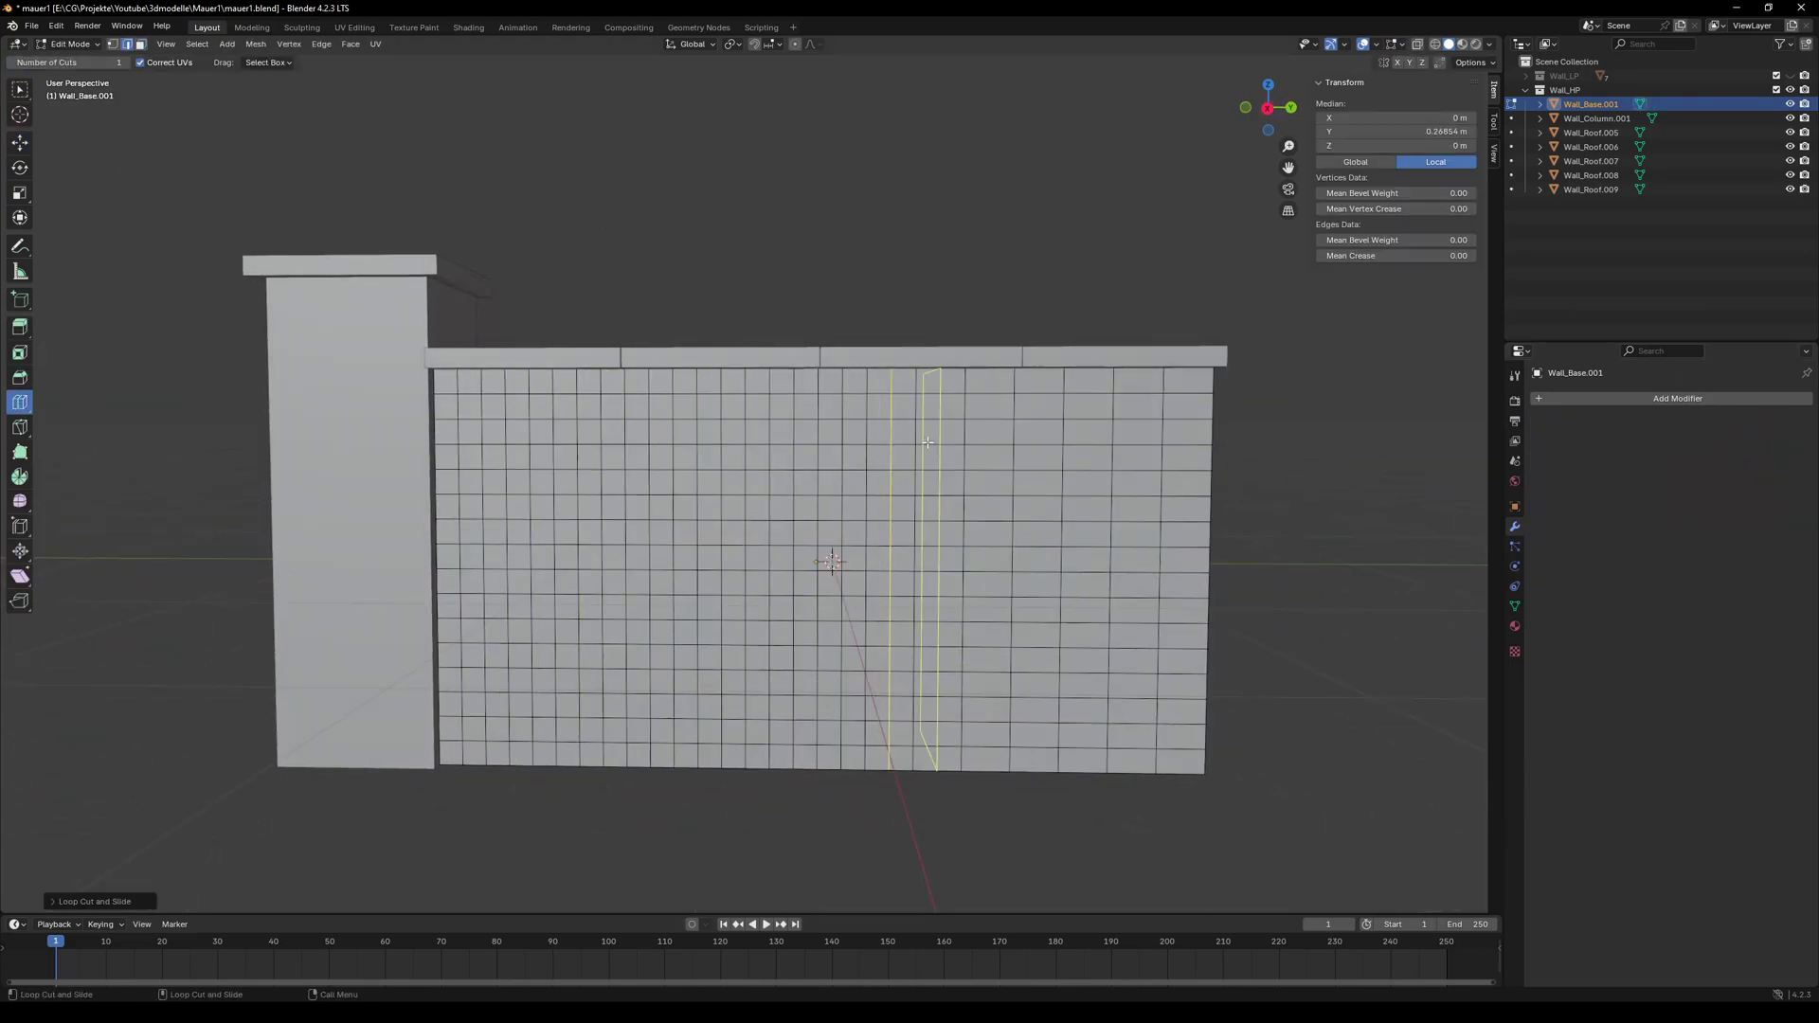
pyautogui.press('Tab')
# - Subdivide the column cap Wall_Roof.005 with a Simple Subdivision modifier at a raised viewport level, apply it and check the grid in Edit Mode
pyautogui.moveTo(749, 561); pyautogui.dragTo(661, 301, button='middle')
pyautogui.click(588, 461)
pyautogui.keyDown('shift'); pyautogui.moveTo(398, 393); pyautogui.dragTo(678, 454, button='middle'); pyautogui.keyUp('shift')
pyautogui.scroll(1, 679, 455)
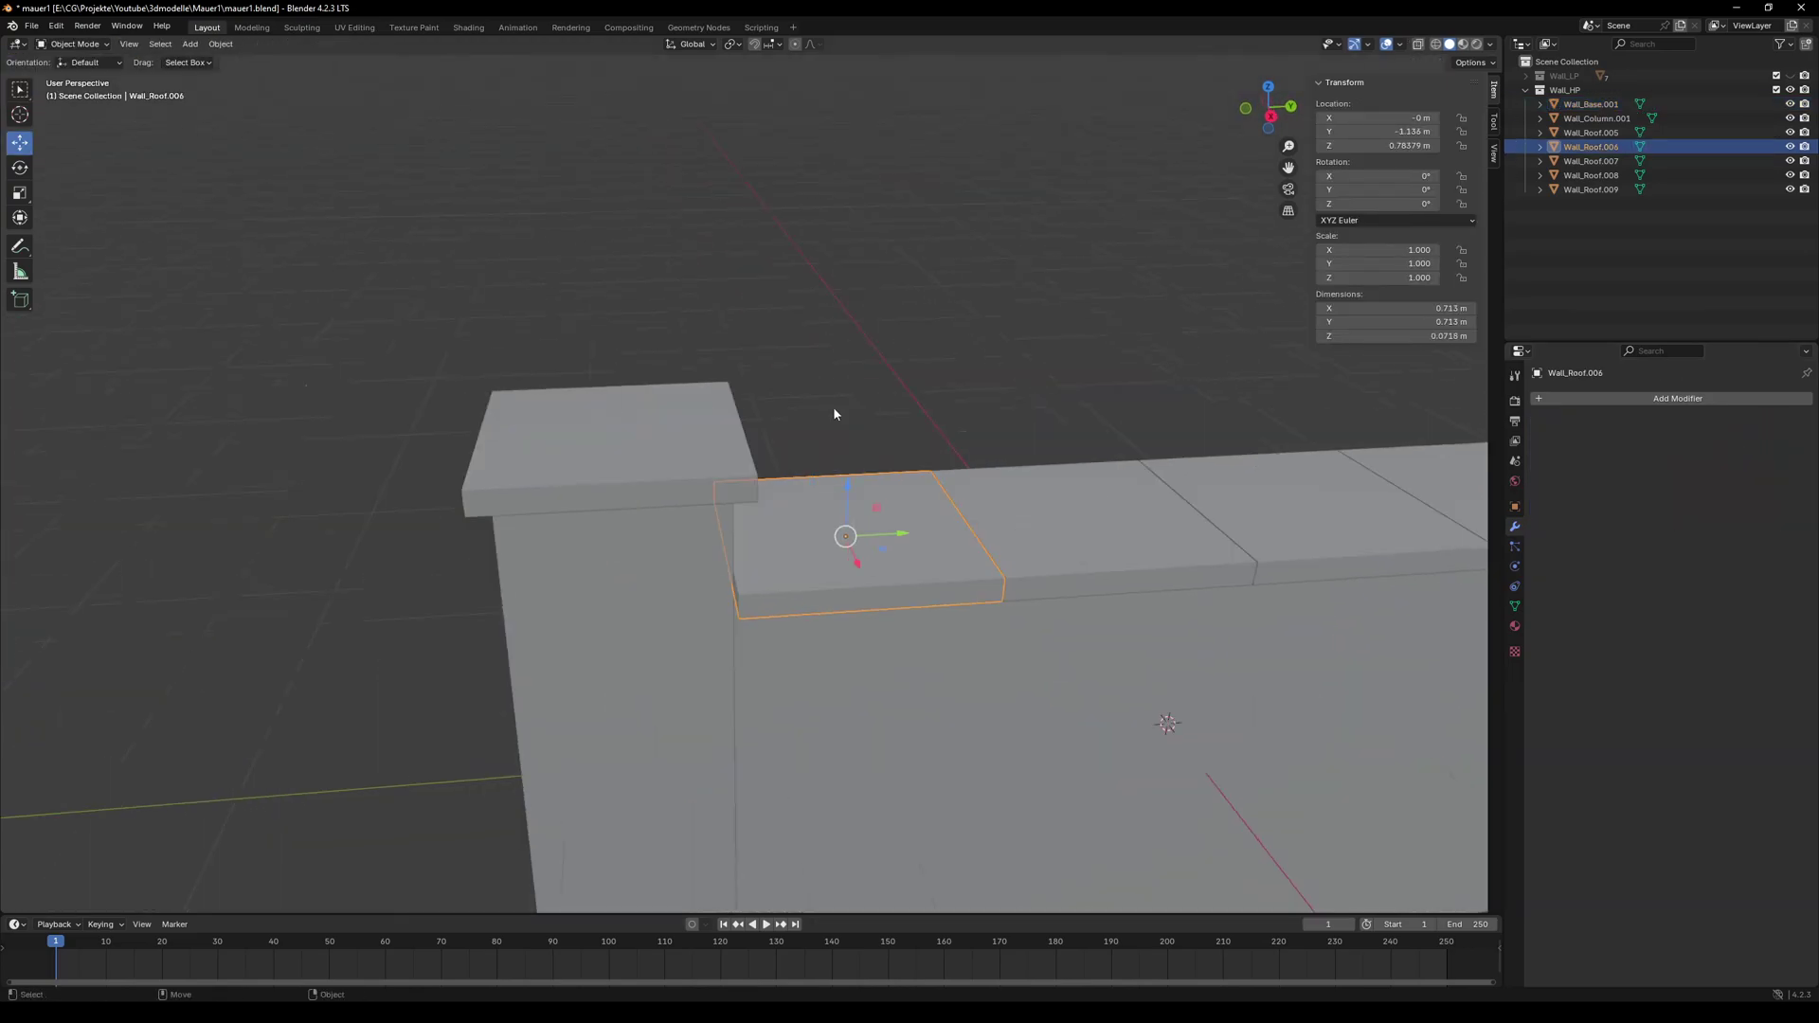
pyautogui.click(678, 454)
pyautogui.click(1604, 398)
pyautogui.click(1724, 578)
pyautogui.click(1743, 443)
pyautogui.moveTo(1733, 461); pyautogui.dragTo(1776, 460)
pyautogui.hotkey('ctrl', 'a')
pyautogui.press('Tab')
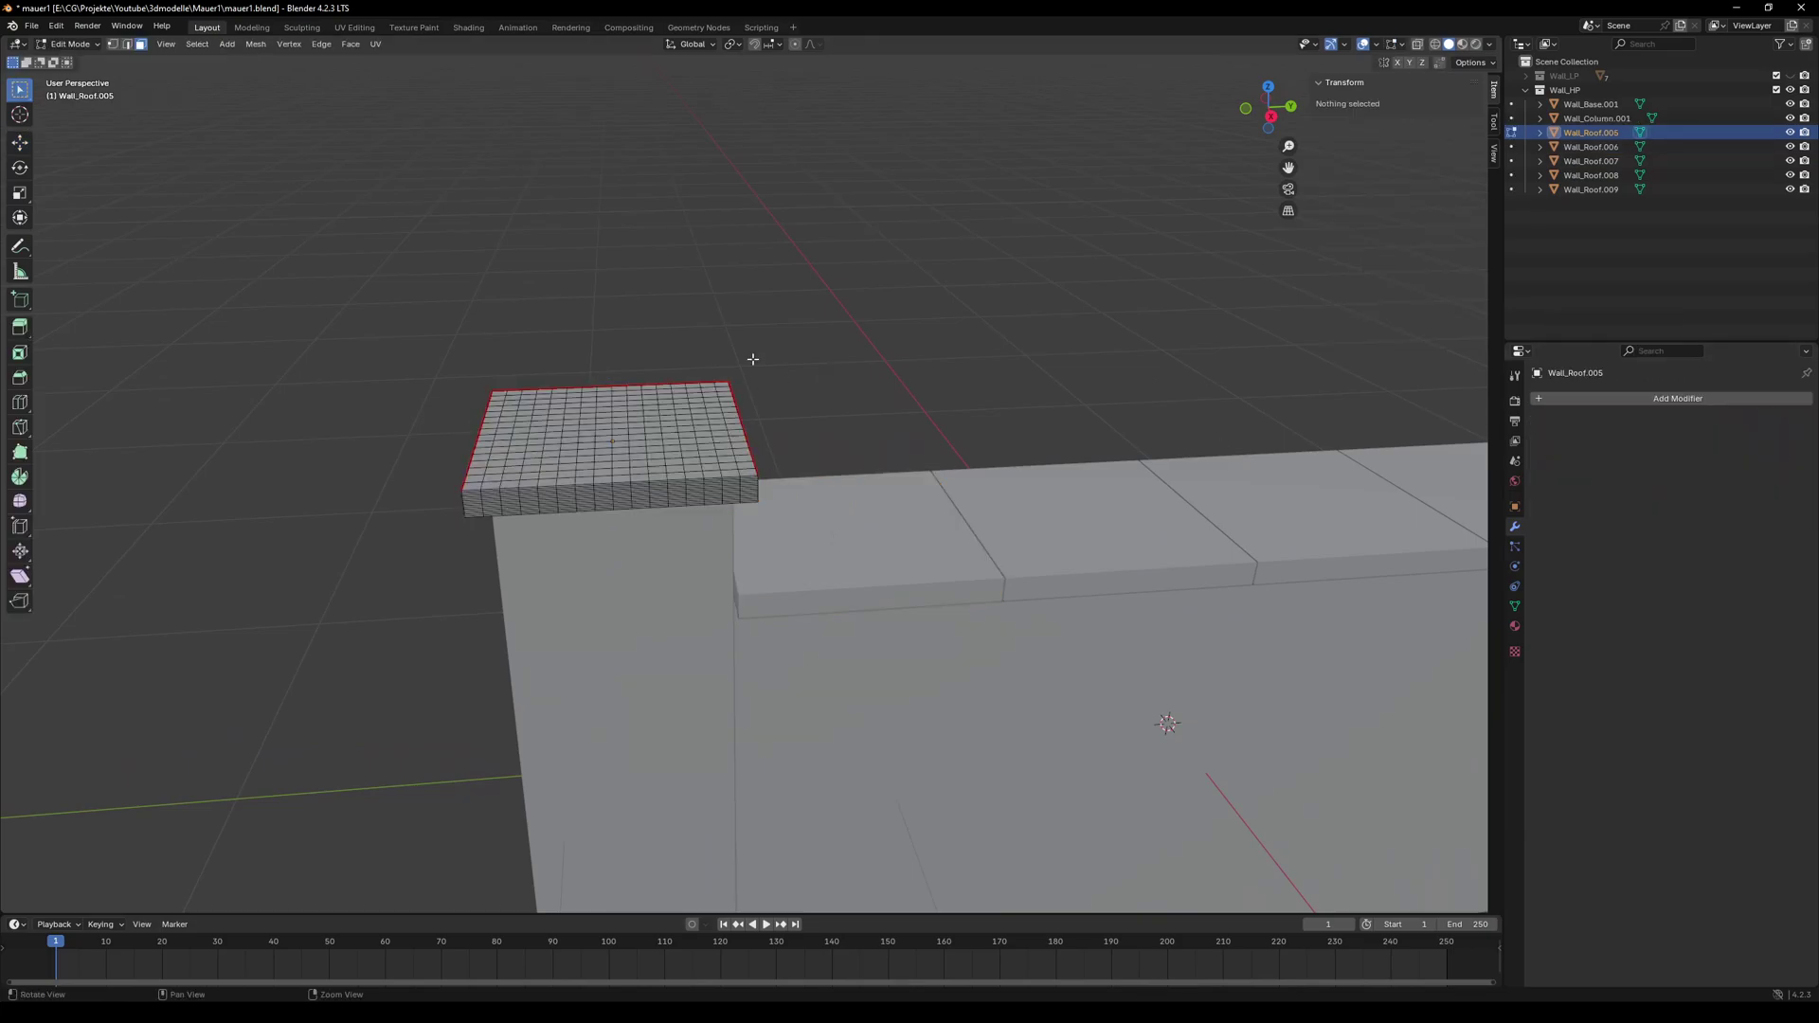
pyautogui.moveTo(779, 317); pyautogui.dragTo(776, 379, button='middle')
pyautogui.press('Tab')
# - Add a Subdivision modifier set to Simple to Wall_Roof.006, the cap piece beside the column, and apply it
pyautogui.click(758, 559)
pyautogui.click(1655, 399)
pyautogui.click(1540, 592)
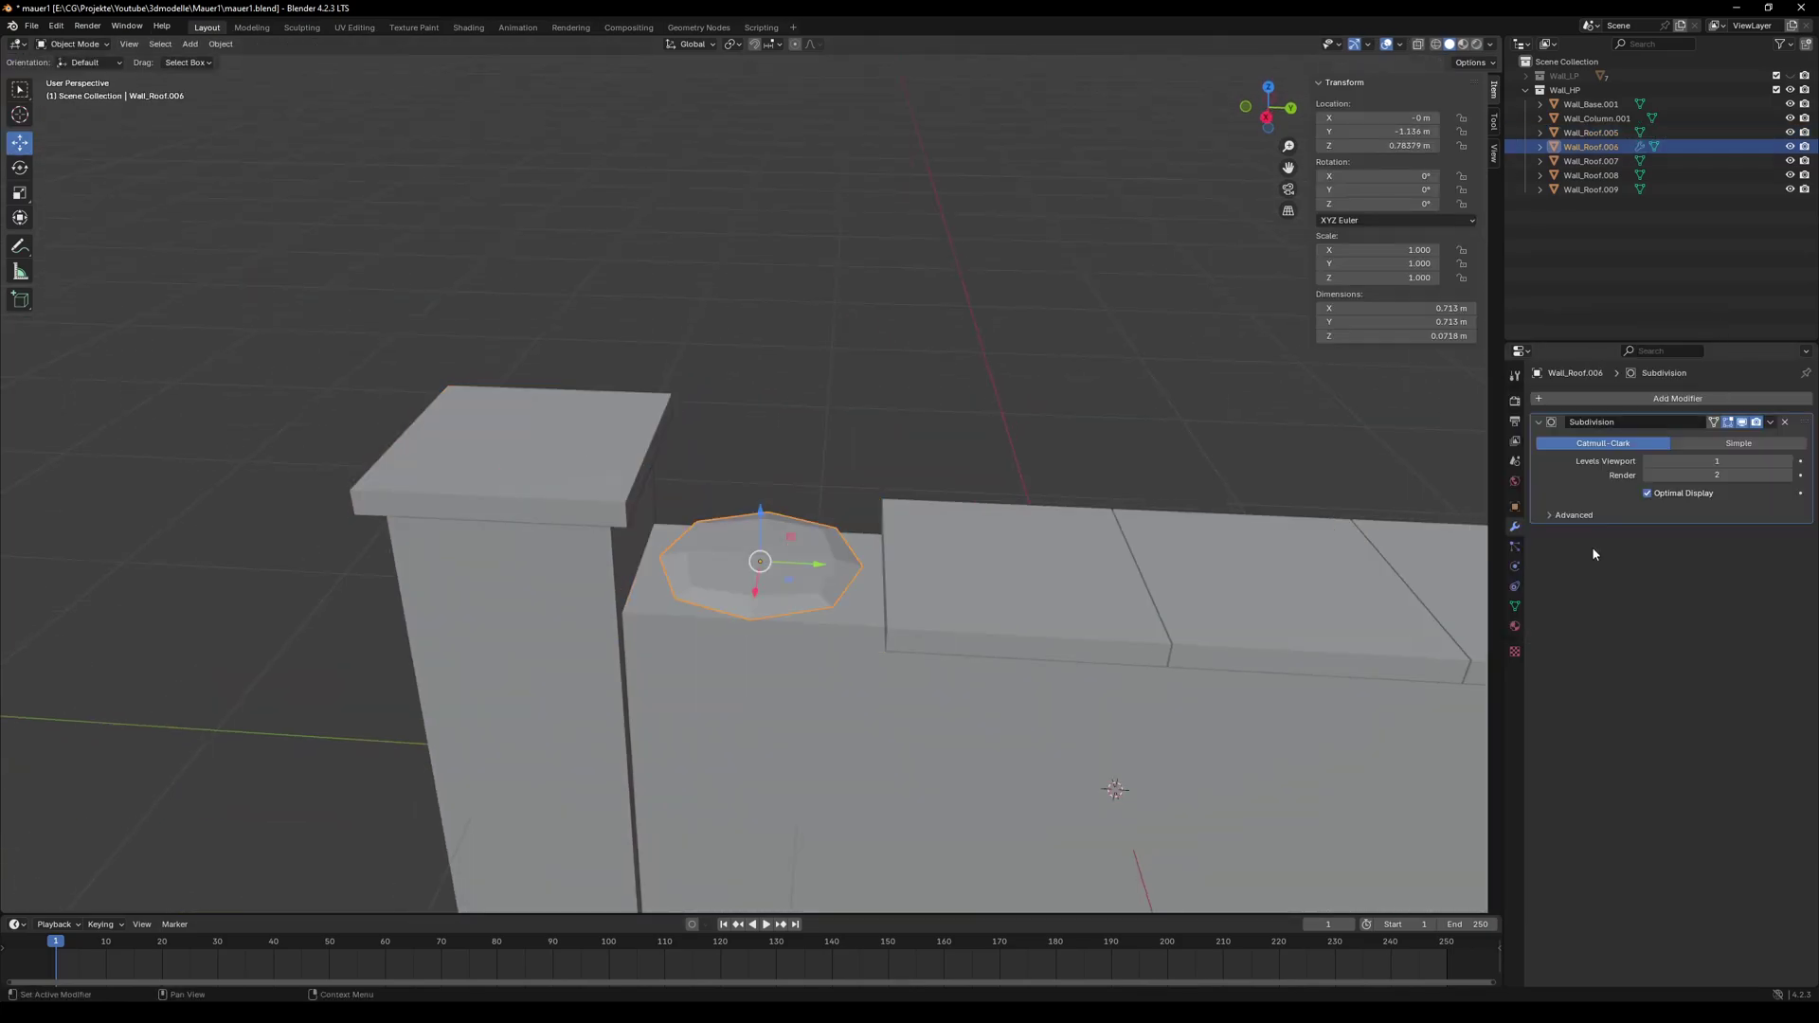
pyautogui.click(1738, 443)
pyautogui.hotkey('ctrl', 'a')
# - Subdivide the second wall cap piece, Wall_Roof.007, with a Simple Subdivision modifier and apply it
pyautogui.click(1009, 568)
pyautogui.click(1677, 398)
pyautogui.click(1743, 589)
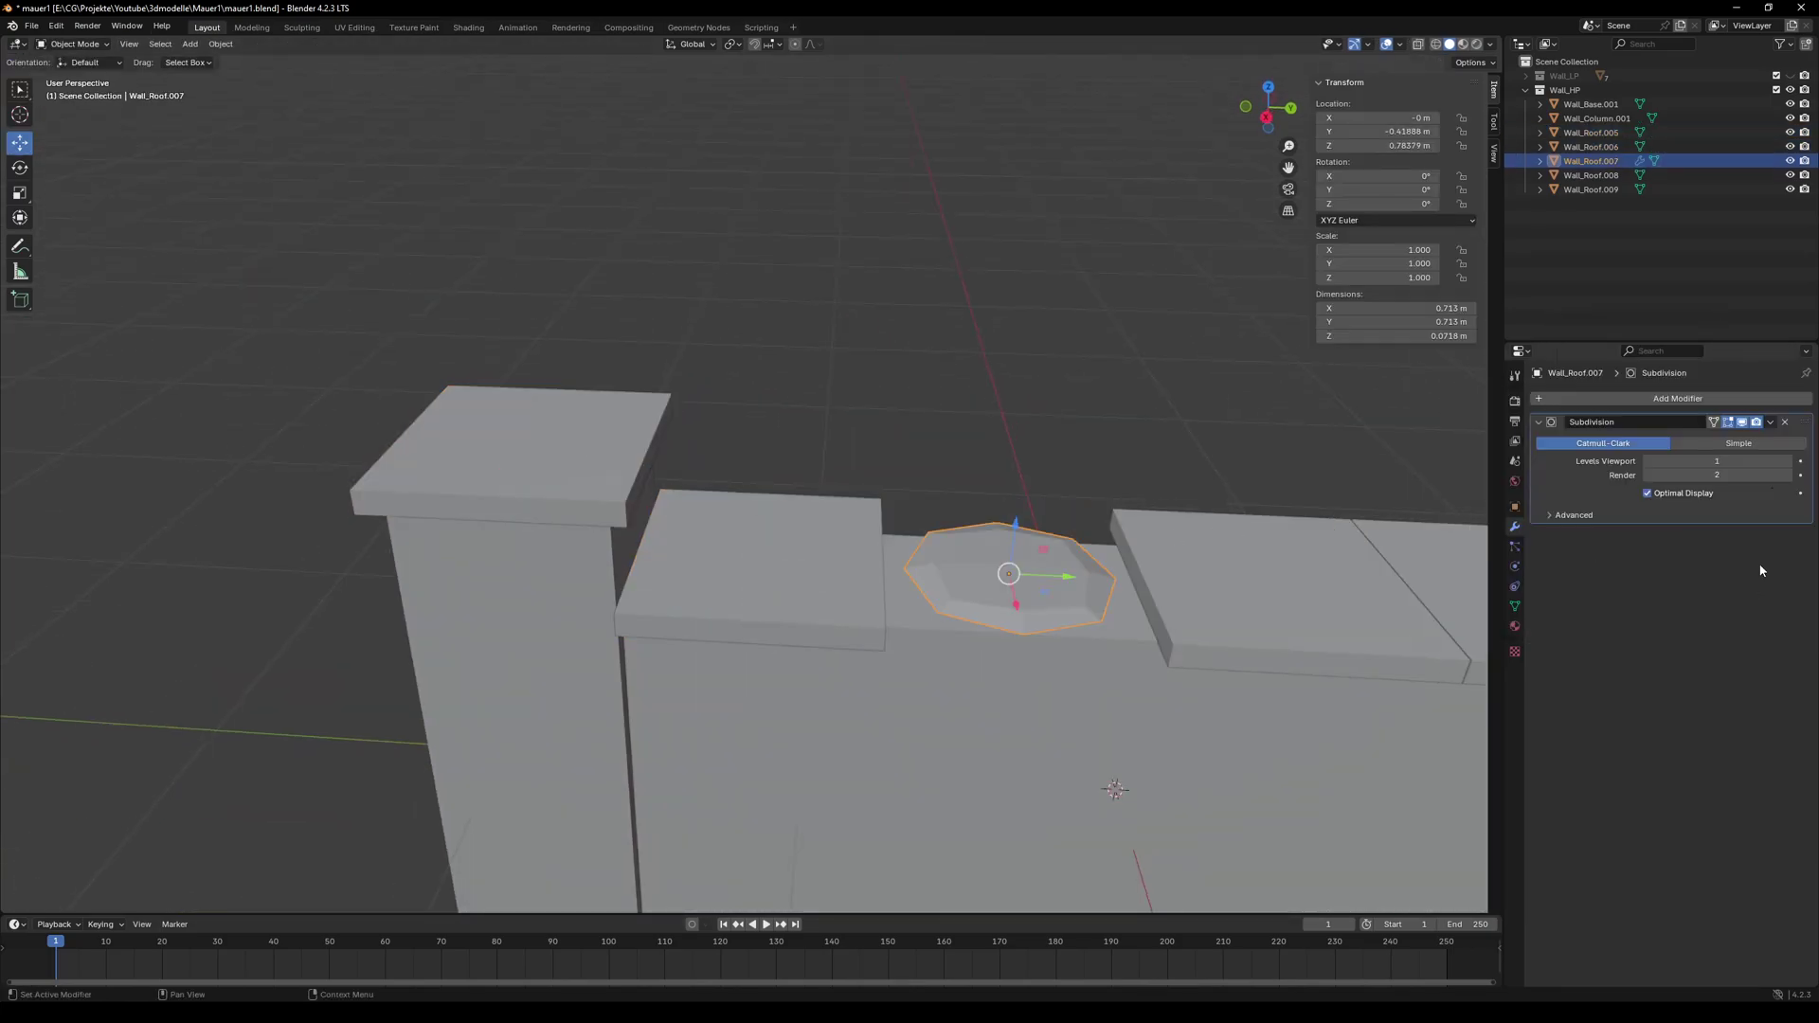
pyautogui.click(1738, 442)
pyautogui.hotkey('ctrl', 'a')
# - Give the third wall cap piece, Wall_Roof.008, a Simple Subdivision modifier and apply it
pyautogui.click(1270, 587)
pyautogui.click(1677, 398)
pyautogui.click(1743, 589)
pyautogui.click(1739, 443)
pyautogui.click(1770, 422)
pyautogui.click(1759, 435)
# - Subdivide the end cap piece Wall_Roof.009 with a Simple Subdivision modifier and apply it to the mesh
pyautogui.keyDown('shift'); pyautogui.moveTo(1270, 559); pyautogui.dragTo(865, 516, button='middle'); pyautogui.keyUp('shift')
pyautogui.click(1071, 550)
pyautogui.click(1696, 398)
pyautogui.click(1577, 577)
pyautogui.click(1743, 442)
pyautogui.click(1770, 422)
pyautogui.click(1733, 438)
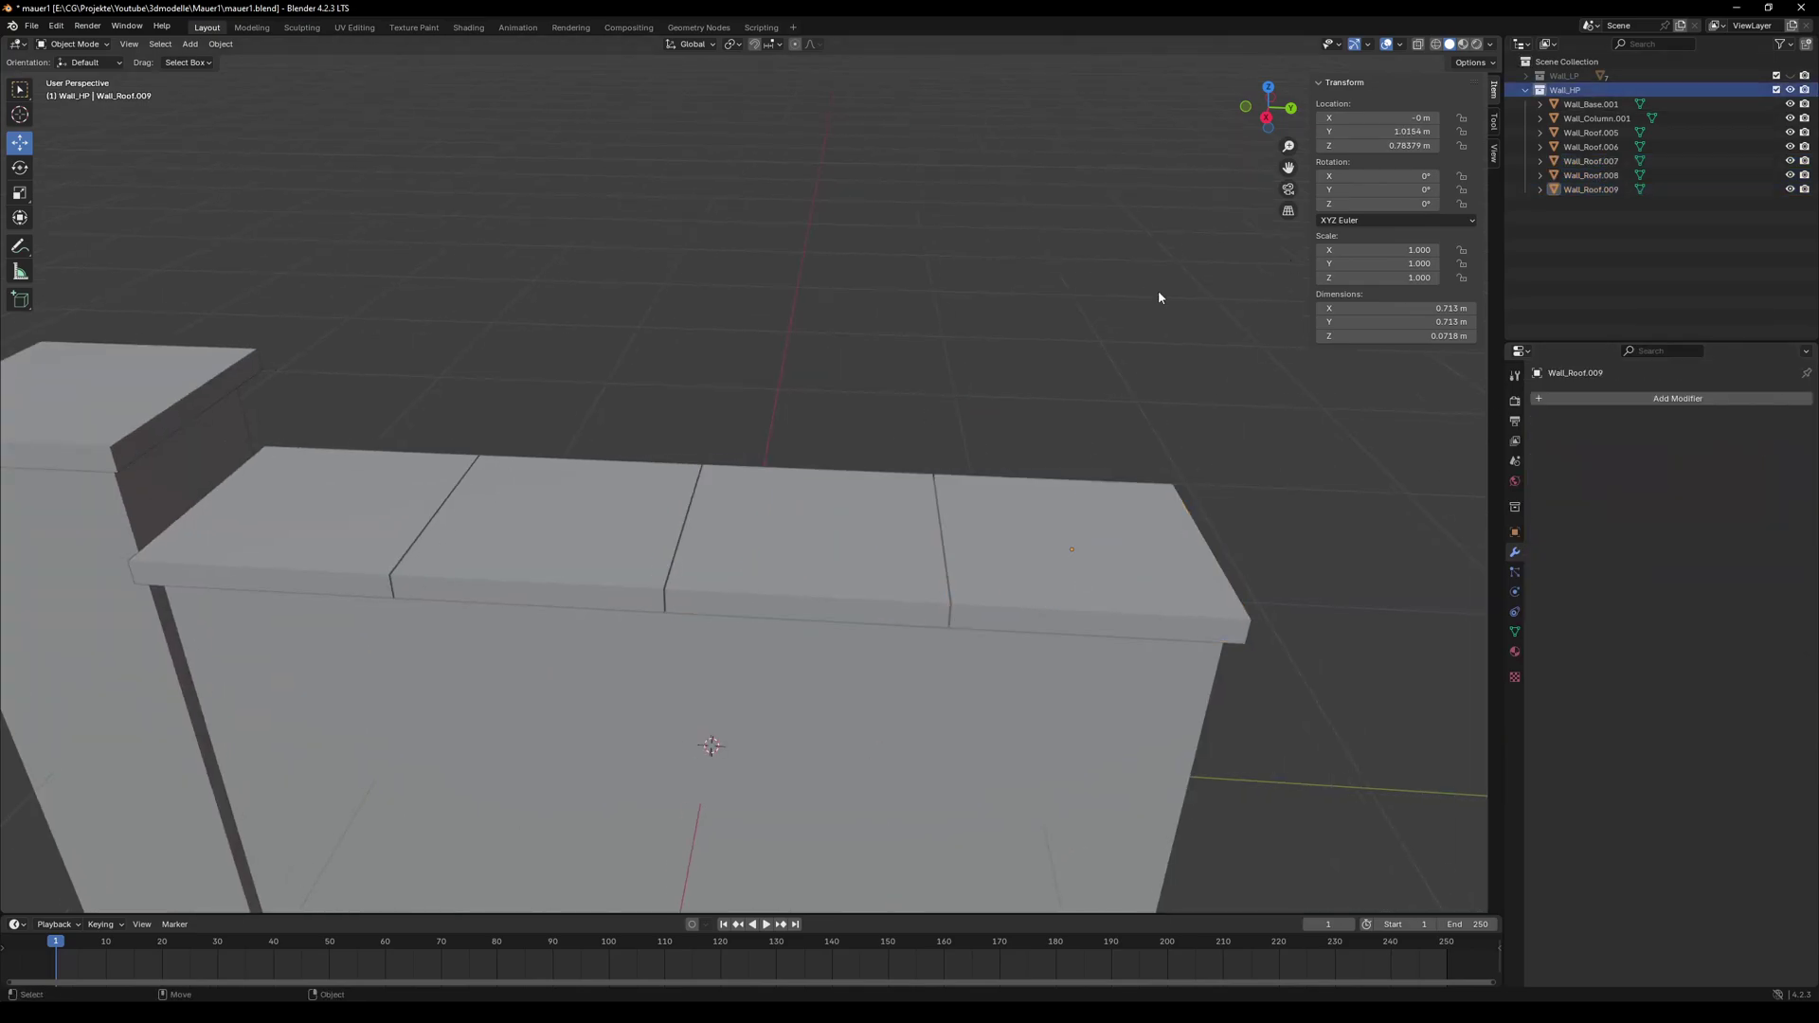
# - Inspect the grid density of Wall_Column.001 and Wall_Base.001 in Edit Mode, one after the other
pyautogui.scroll(-4, 1111, 300)
pyautogui.moveTo(819, 370); pyautogui.dragTo(696, 372, button='middle')
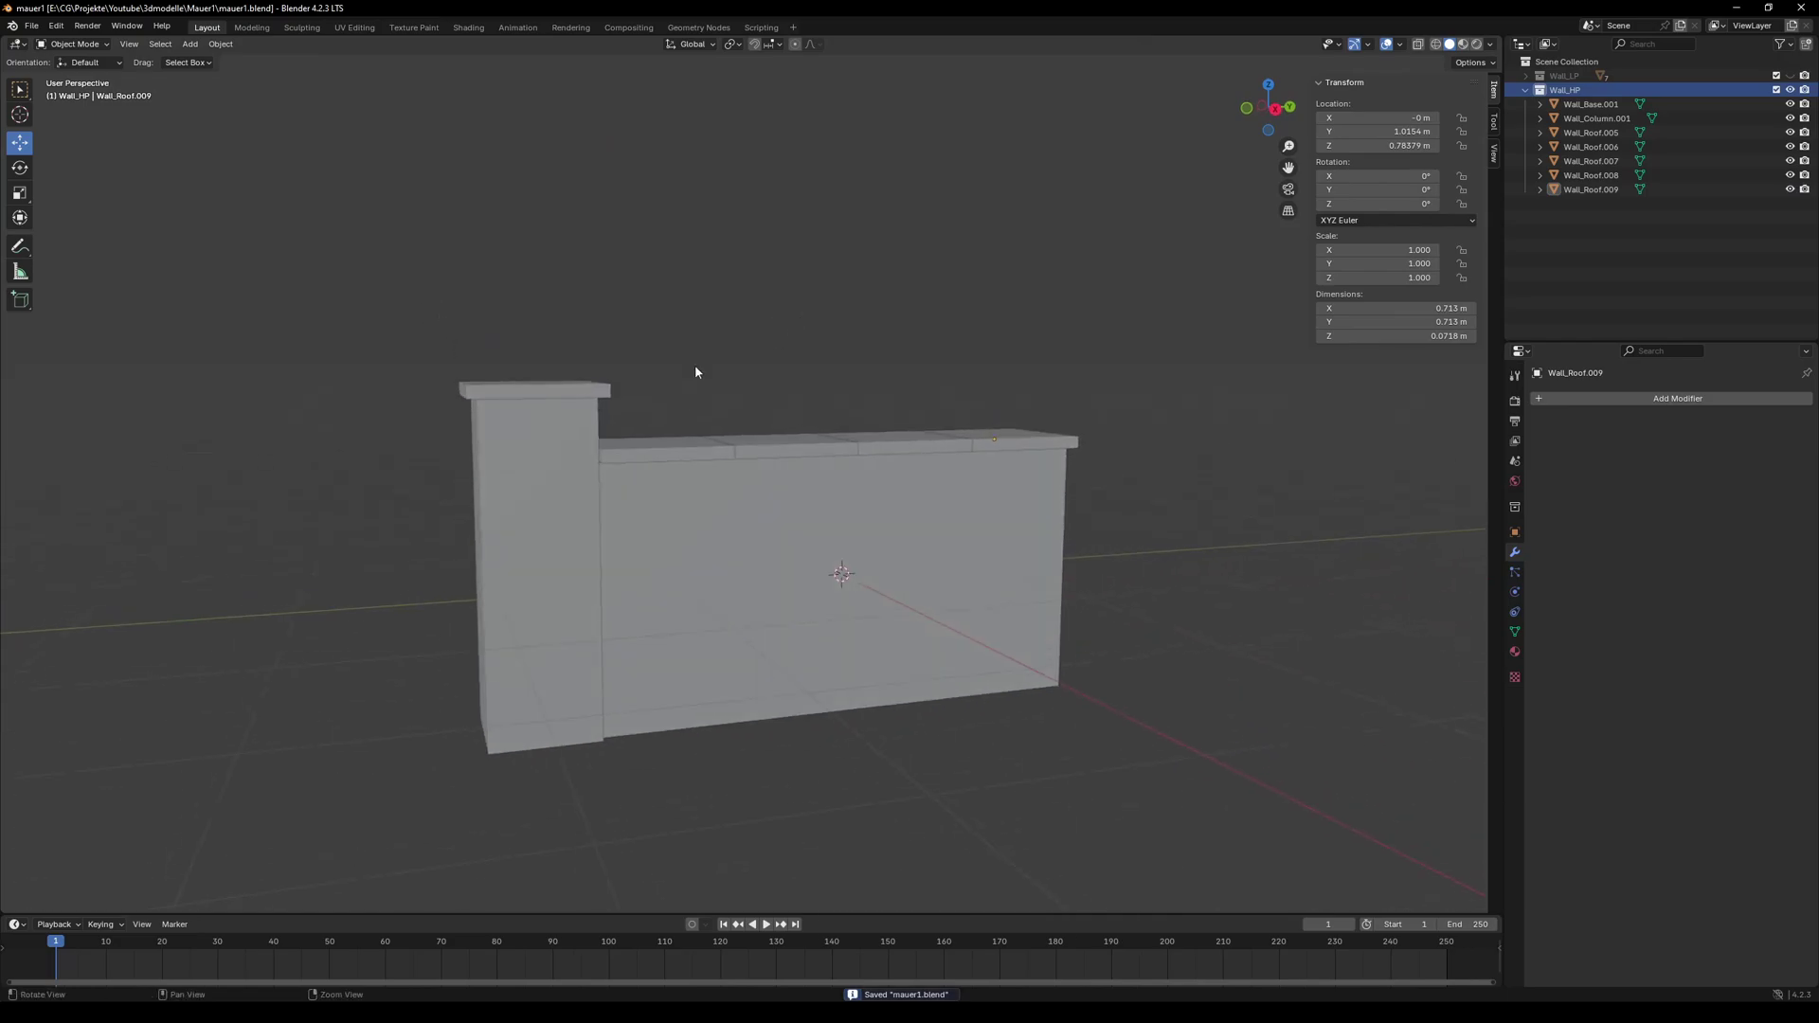
pyautogui.click(591, 626)
pyautogui.press('Tab')
pyautogui.press('Tab')
pyautogui.press('Tab')
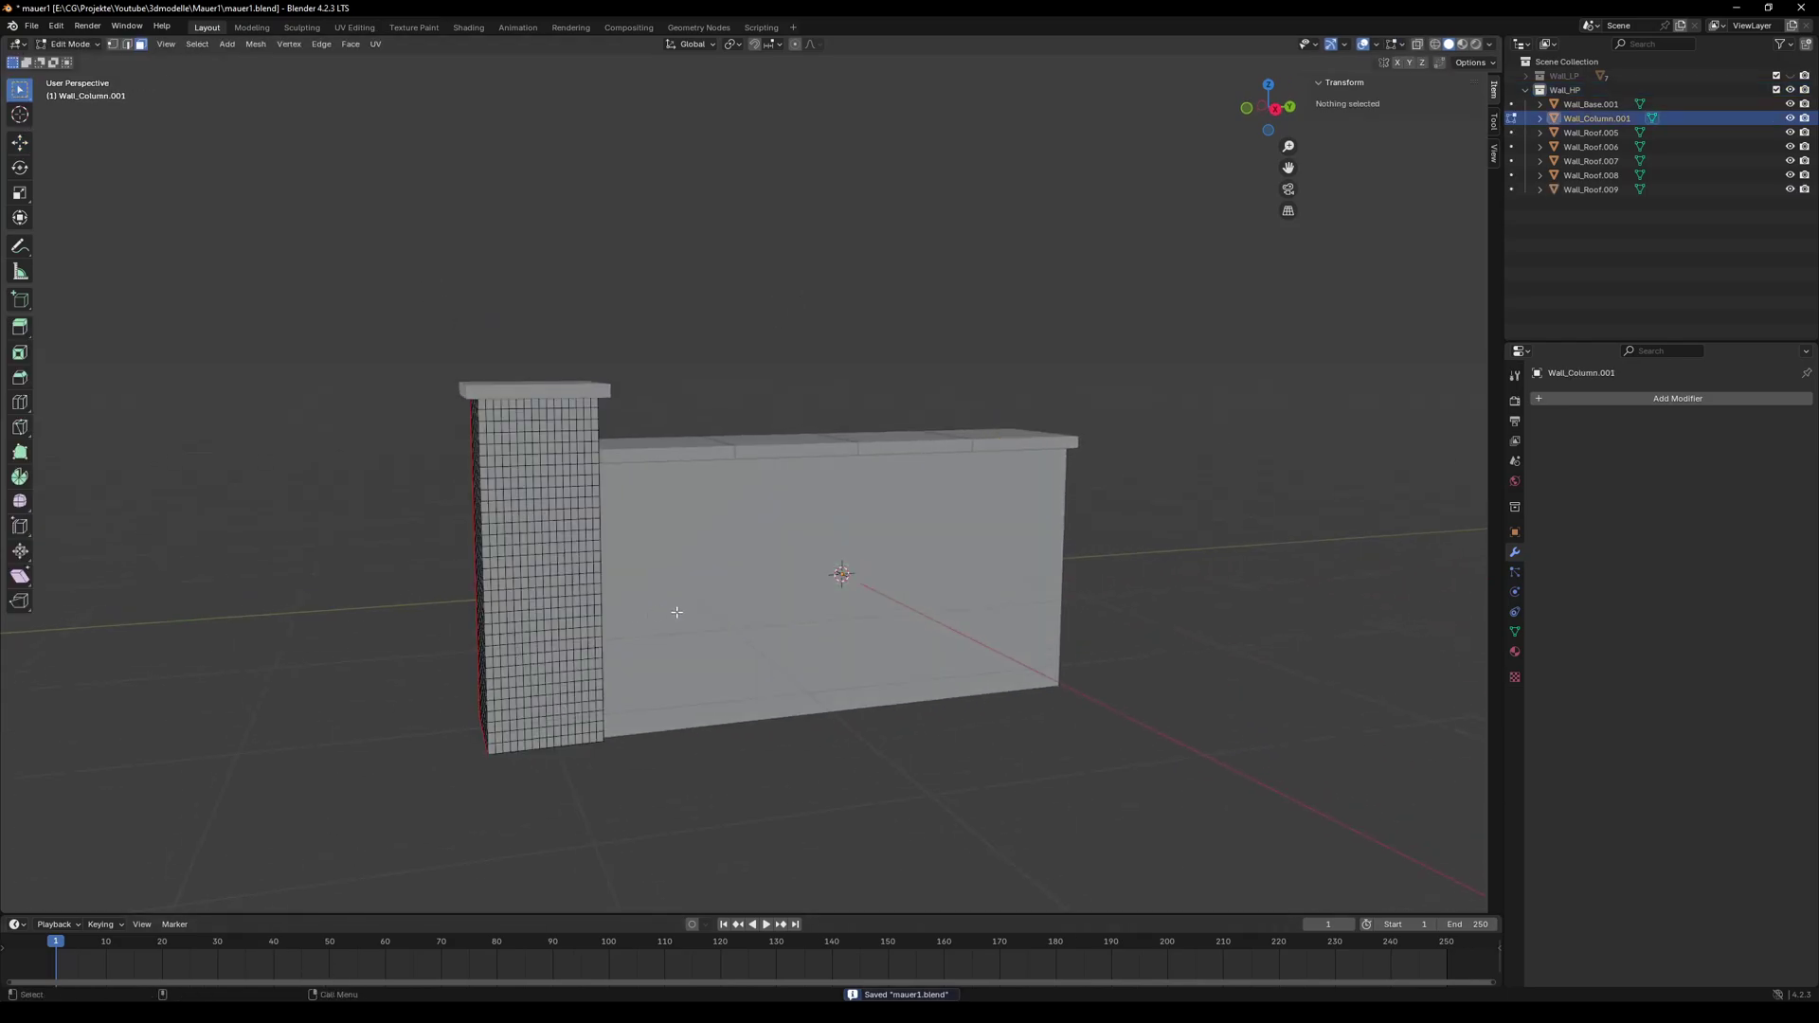
pyautogui.press('Tab')
pyautogui.click(736, 609)
pyautogui.press('Tab')
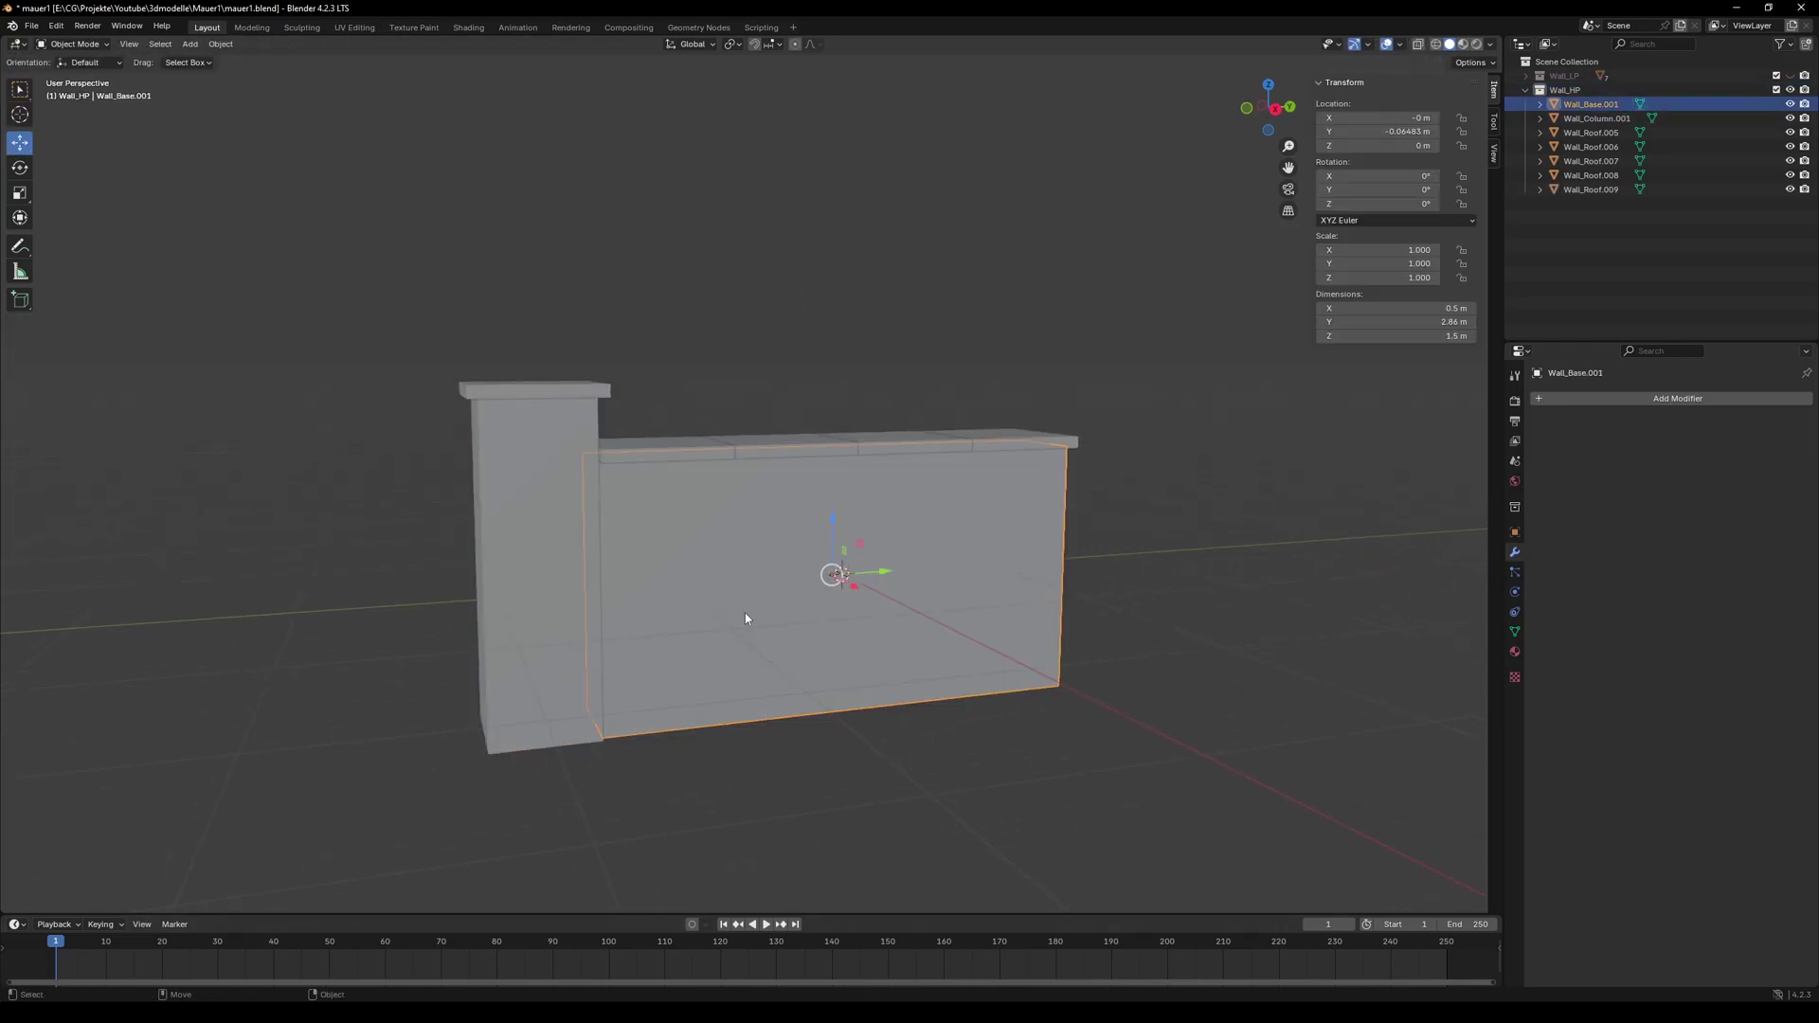